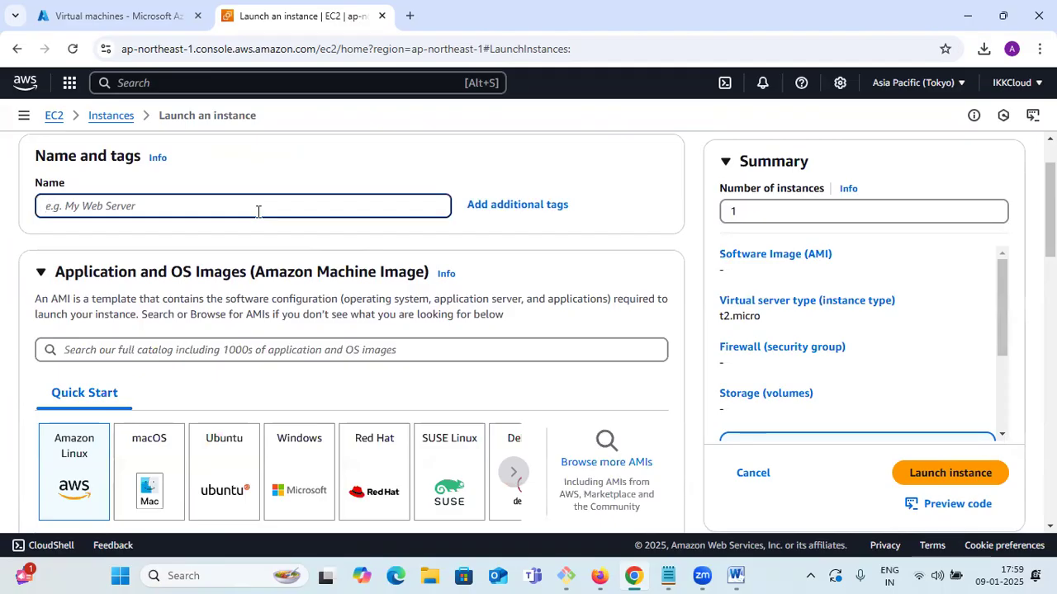
Step: Name the new instance WebServers
{"action": "type", "text": "ebSe"}
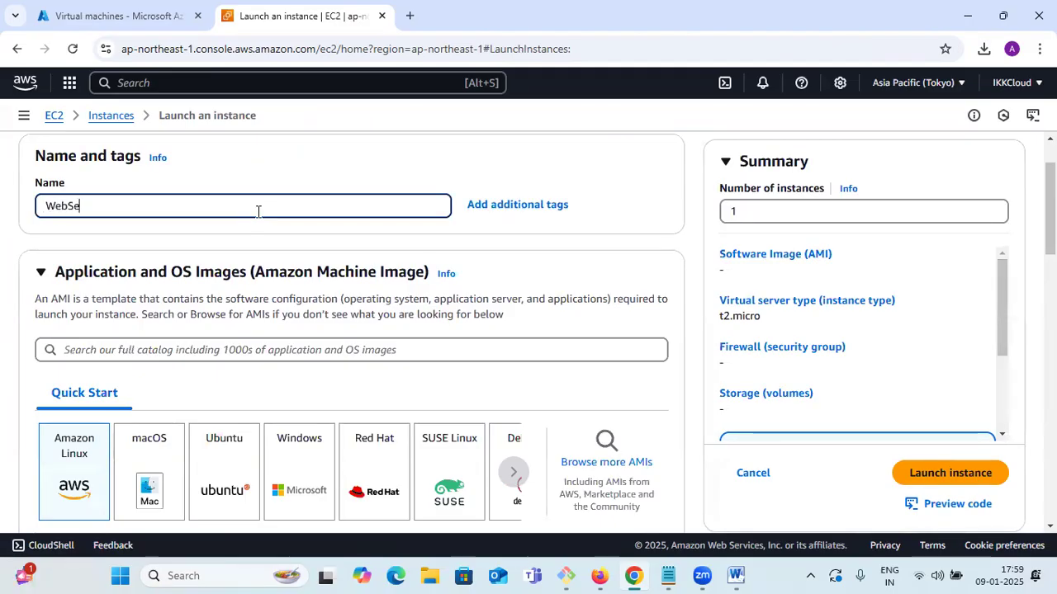
{"action": "type", "text": "rvers"}
Step: Try the Ubuntu machine image, and switch back to the Amazon Linux 2023 AMI, accepting the settings override
{"action": "scroll", "coordinate": [271, 223], "scroll_direction": "down", "scroll_amount": 3}
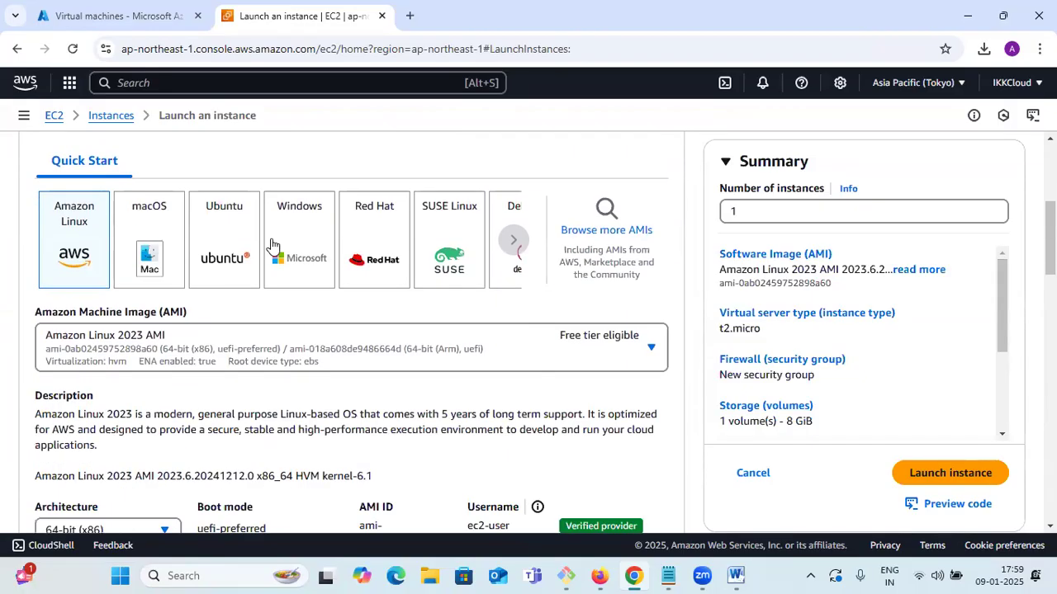
{"action": "left_click", "coordinate": [238, 239]}
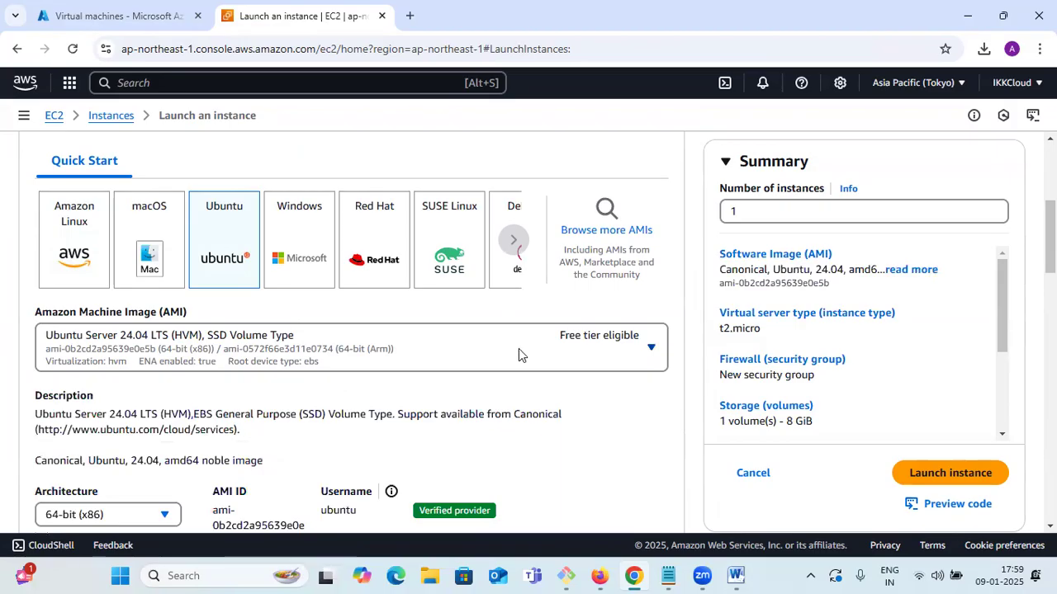
{"action": "left_click", "coordinate": [78, 241]}
{"action": "left_click", "coordinate": [820, 242]}
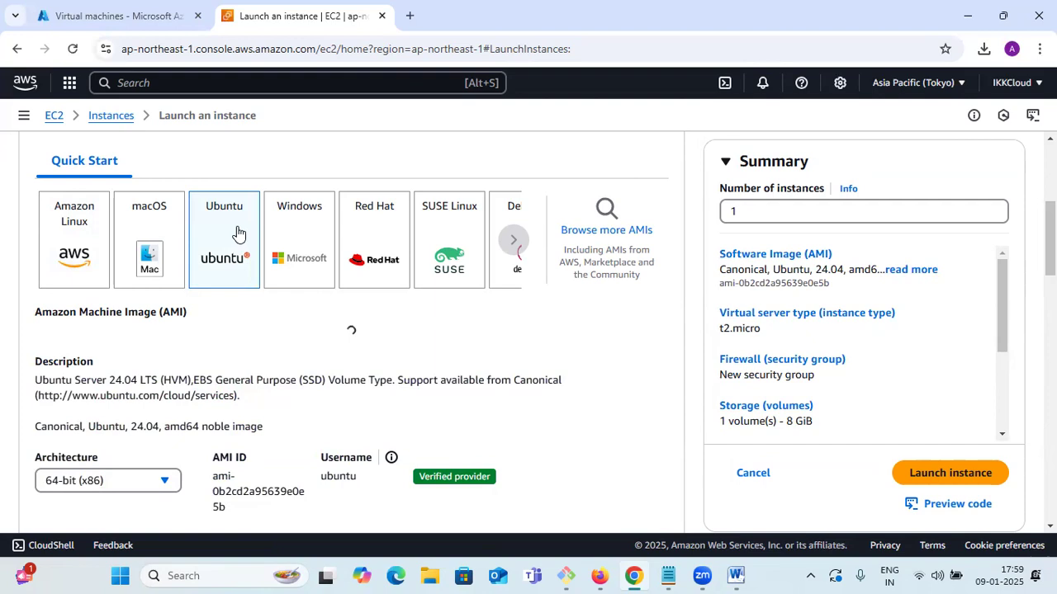
{"action": "left_click", "coordinate": [77, 238]}
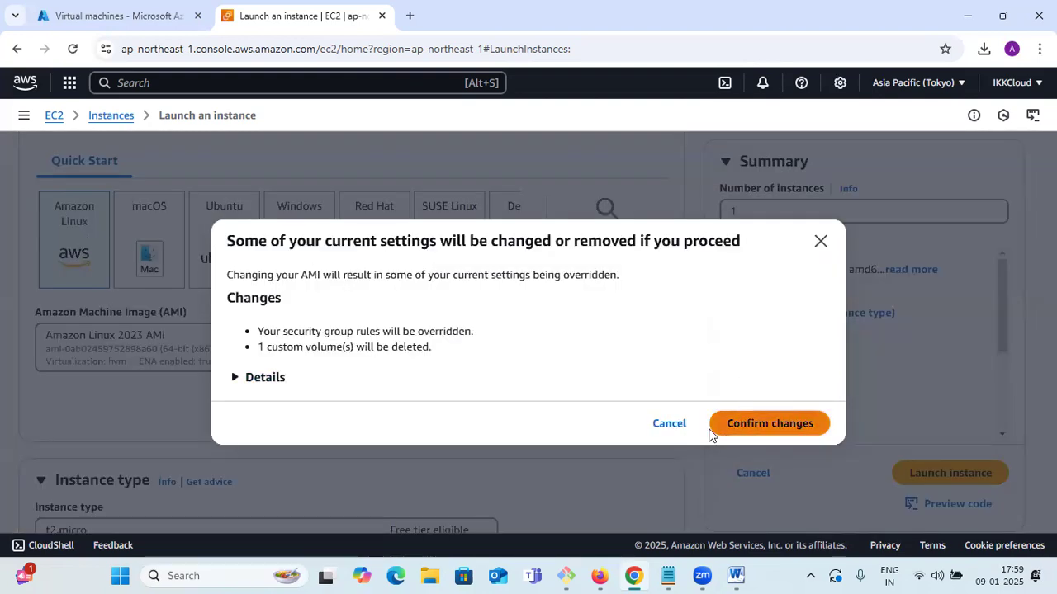
{"action": "left_click", "coordinate": [820, 241]}
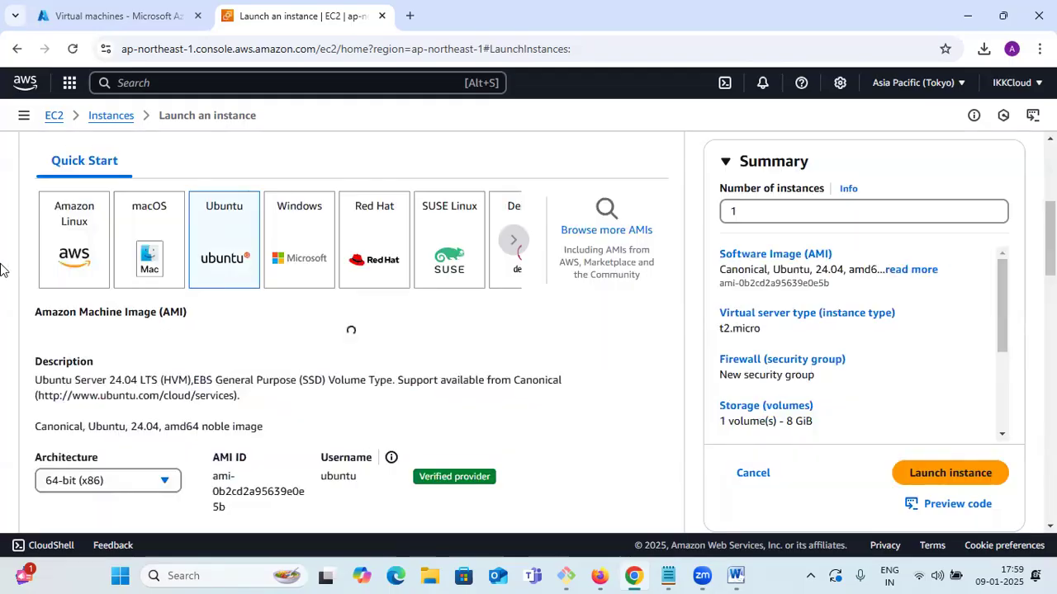
{"action": "left_click", "coordinate": [75, 243]}
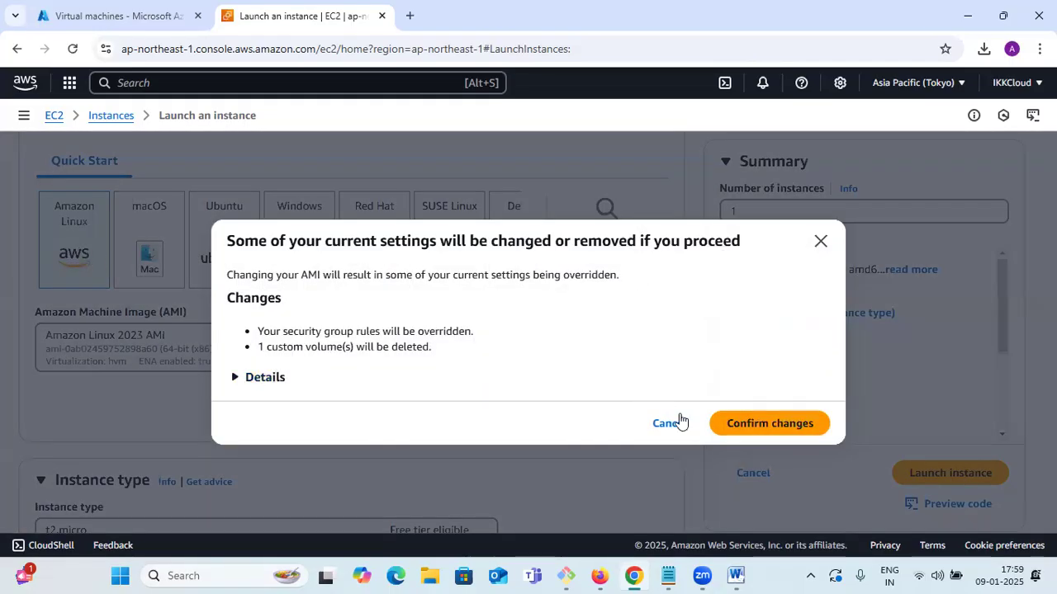
{"action": "left_click", "coordinate": [753, 417]}
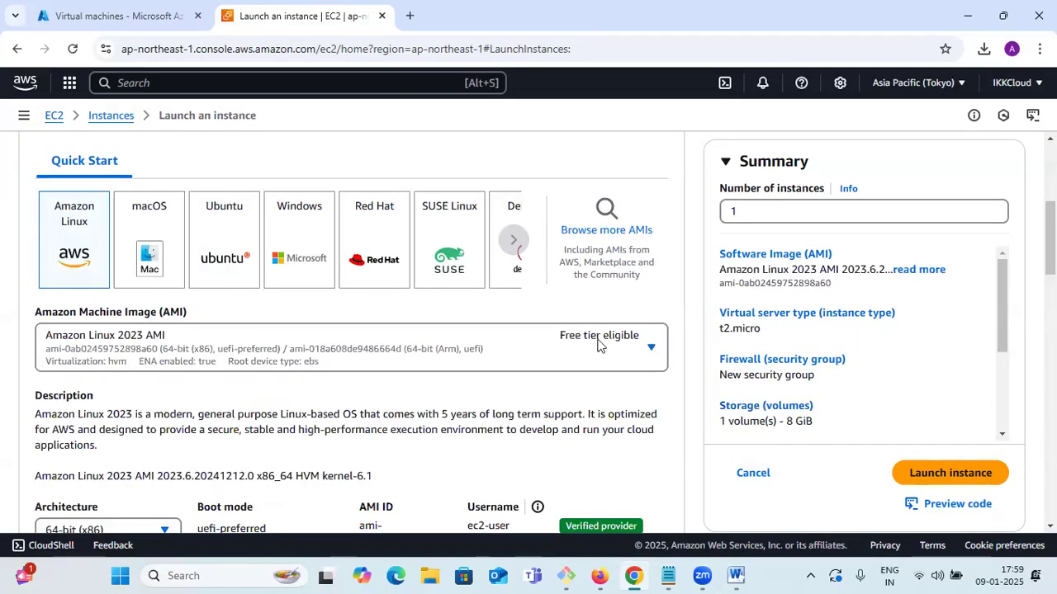
Step: Create an RSA key pair named Amazon-Key in .pem format for logging in to the instance
{"action": "scroll", "coordinate": [82, 248], "scroll_direction": "up", "scroll_amount": 3}
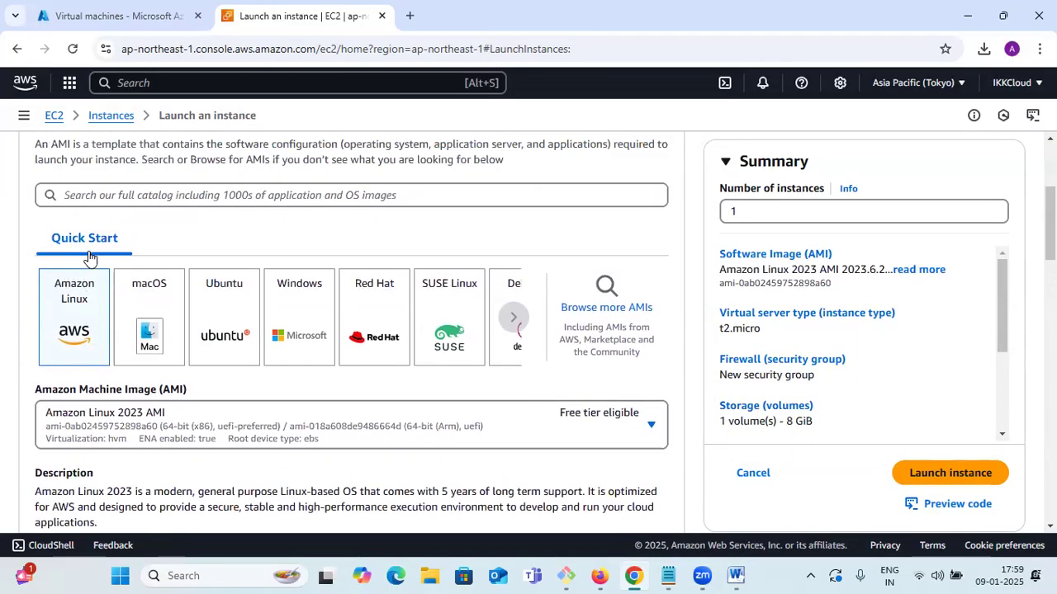
{"action": "scroll", "coordinate": [89, 251], "scroll_direction": "down", "scroll_amount": 8}
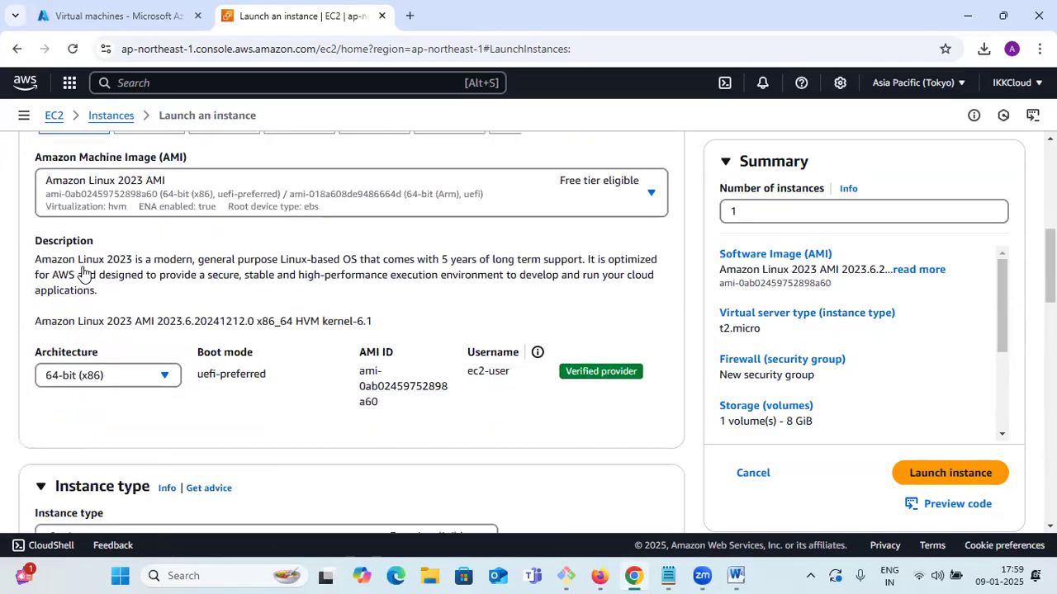
{"action": "scroll", "coordinate": [82, 272], "scroll_direction": "down", "scroll_amount": 3}
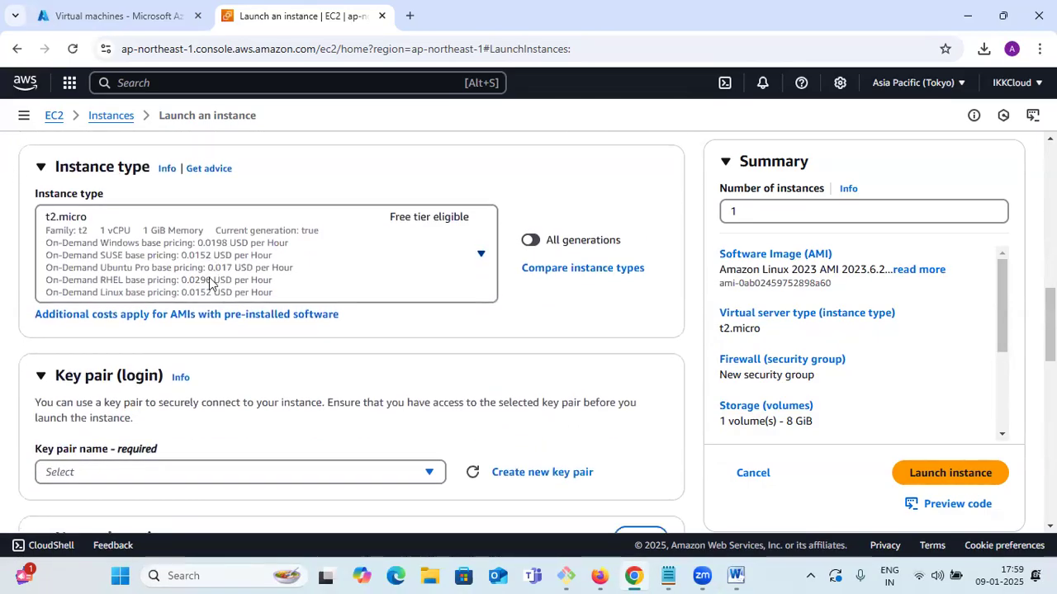
{"action": "left_click", "coordinate": [547, 250]}
{"action": "left_click", "coordinate": [311, 235]}
{"action": "type", "text": "A"}
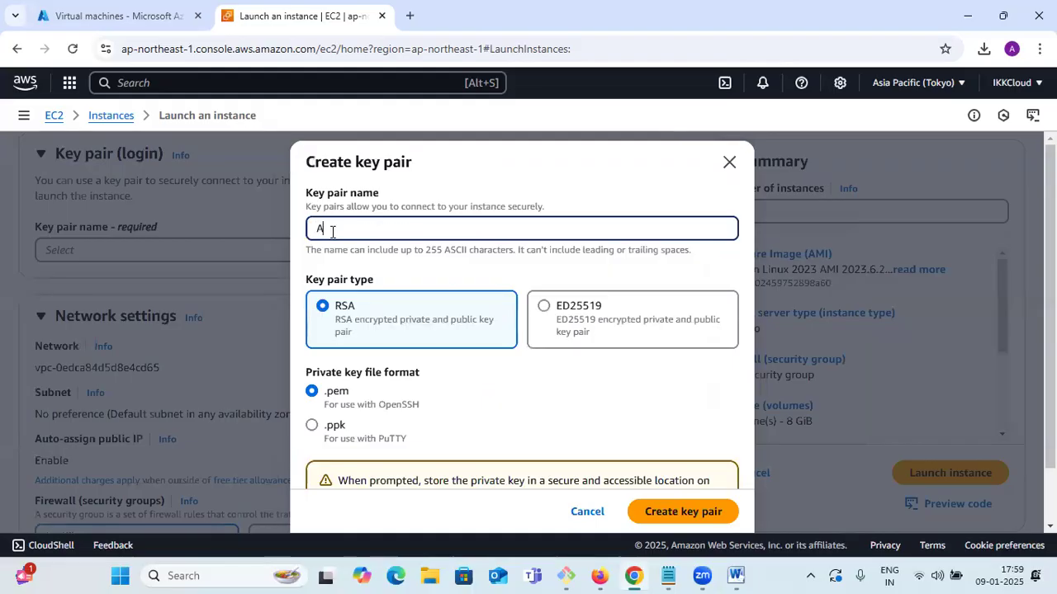
{"action": "type", "text": "mazon-Key"}
{"action": "scroll", "coordinate": [423, 255], "scroll_direction": "down", "scroll_amount": 2}
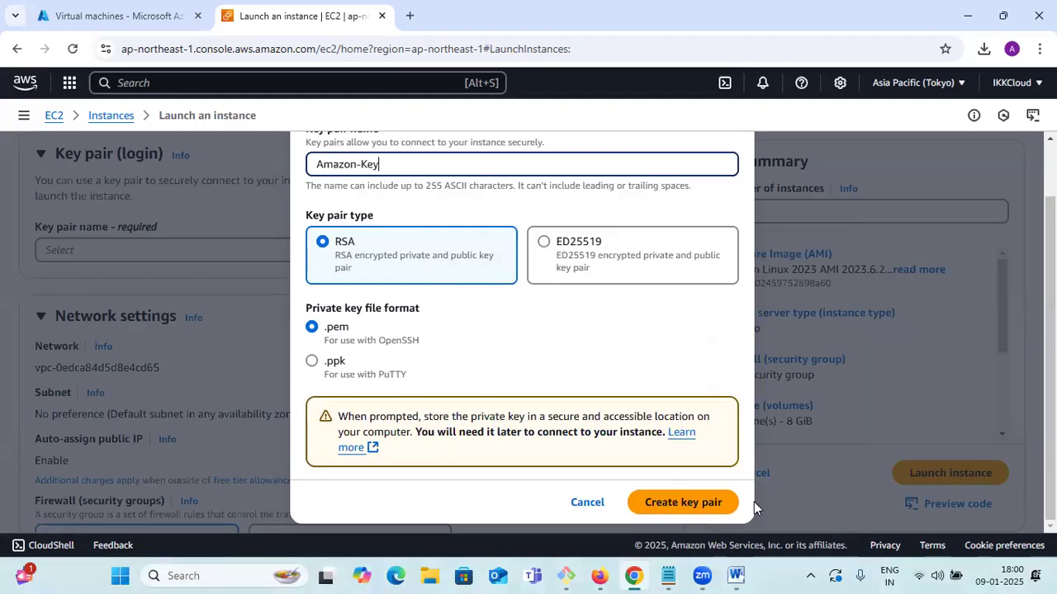
{"action": "key", "text": "Return"}
Step: Allow both HTTPS and HTTP traffic from the internet in the new security group
{"action": "scroll", "coordinate": [64, 323], "scroll_direction": "down", "scroll_amount": 1}
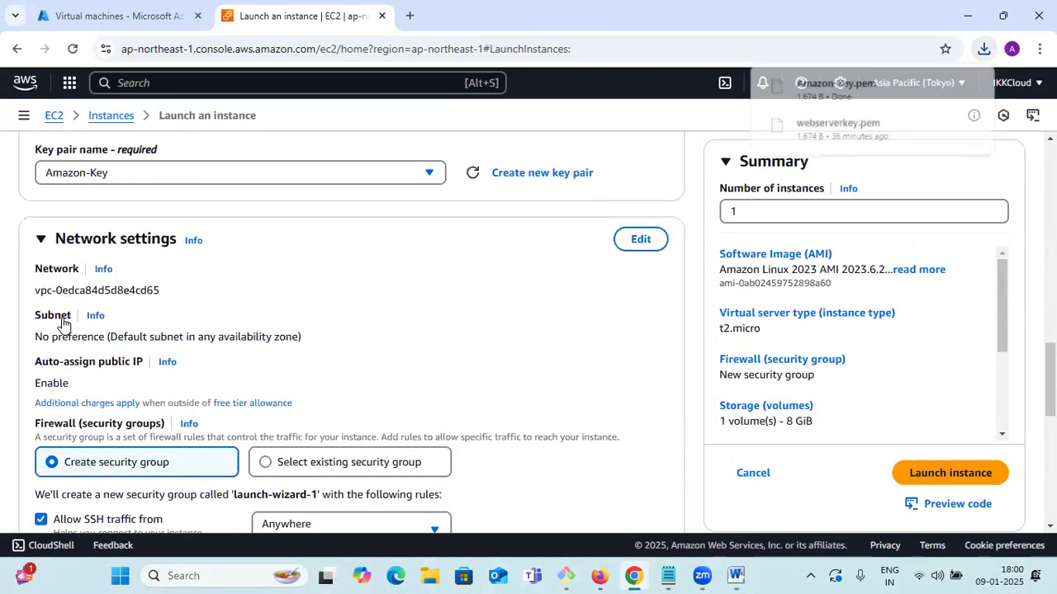
{"action": "scroll", "coordinate": [71, 276], "scroll_direction": "down", "scroll_amount": 1}
{"action": "scroll", "coordinate": [71, 353], "scroll_direction": "down", "scroll_amount": 2}
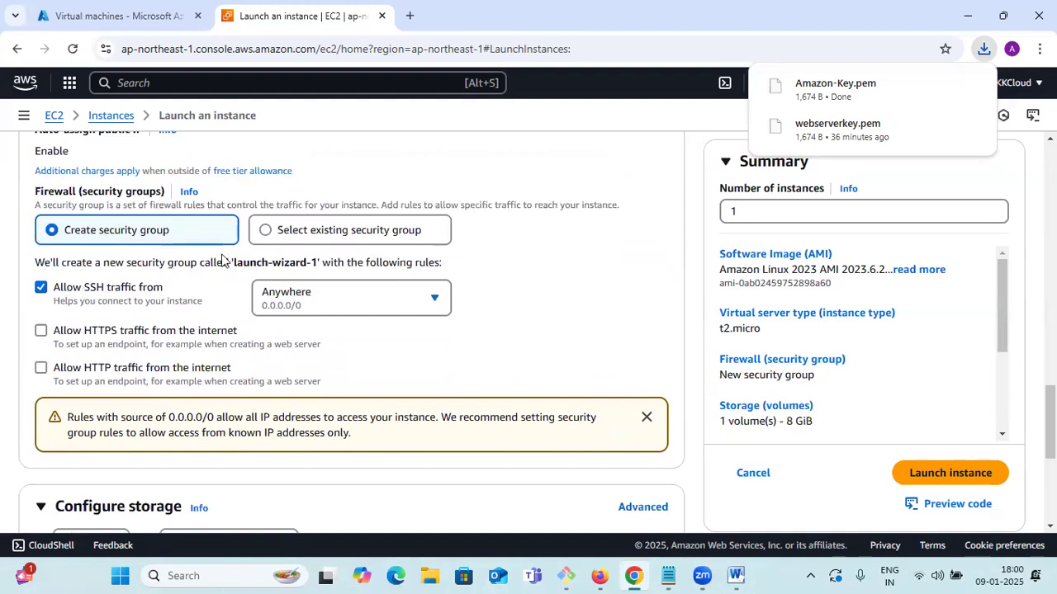
{"action": "left_click_drag", "start_coordinate": [317, 263], "coordinate": [235, 262]}
{"action": "left_click", "coordinate": [41, 331]}
{"action": "left_click", "coordinate": [39, 371]}
{"action": "left_click_drag", "start_coordinate": [83, 330], "coordinate": [99, 368]}
{"action": "left_click", "coordinate": [43, 371]}
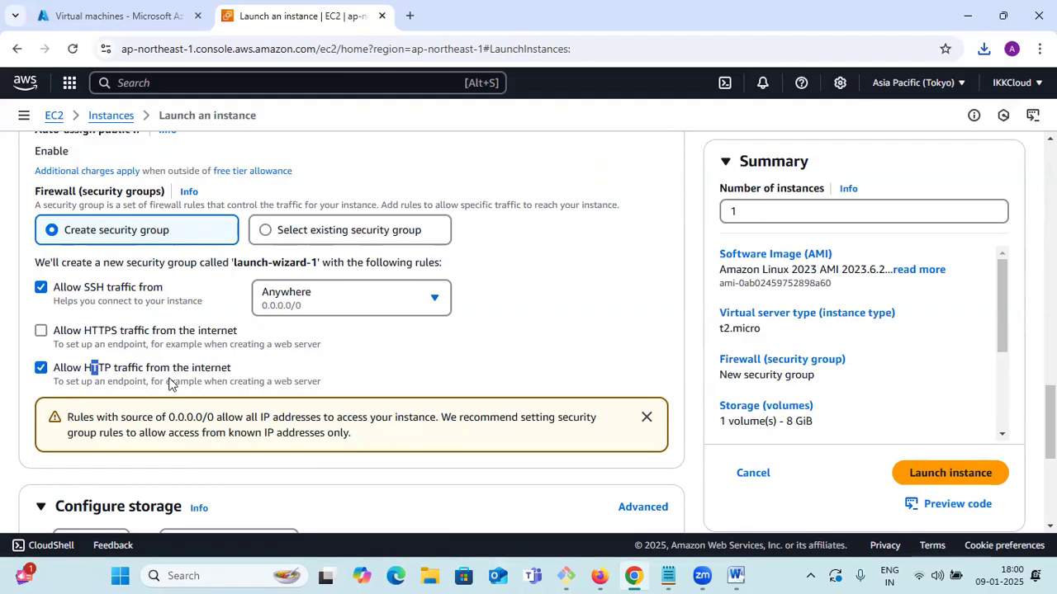
{"action": "left_click_drag", "start_coordinate": [89, 331], "coordinate": [139, 331]}
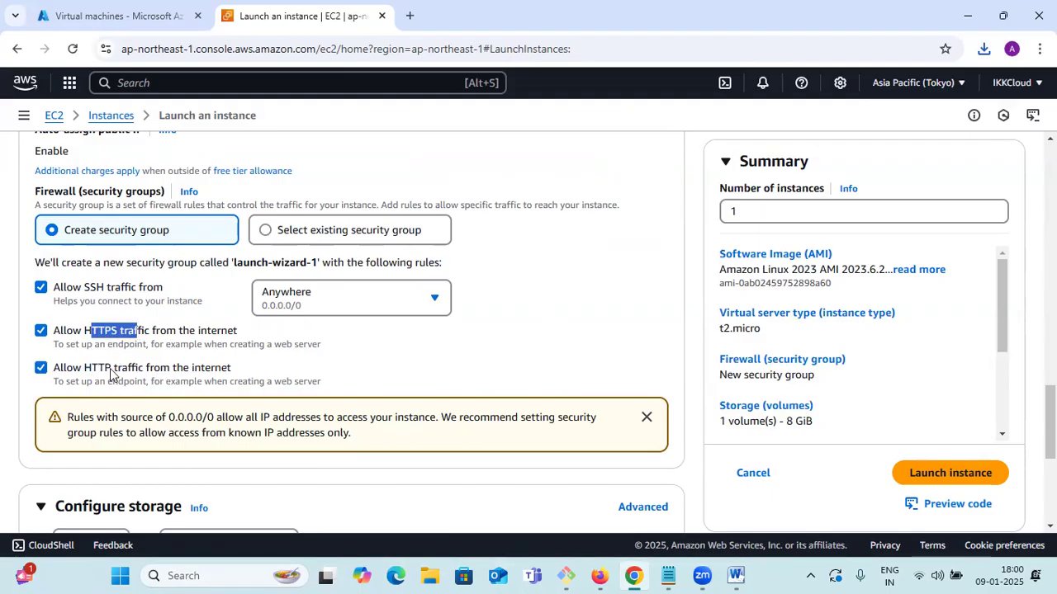
{"action": "left_click", "coordinate": [43, 333]}
{"action": "left_click", "coordinate": [43, 332]}
{"action": "left_click", "coordinate": [384, 351]}
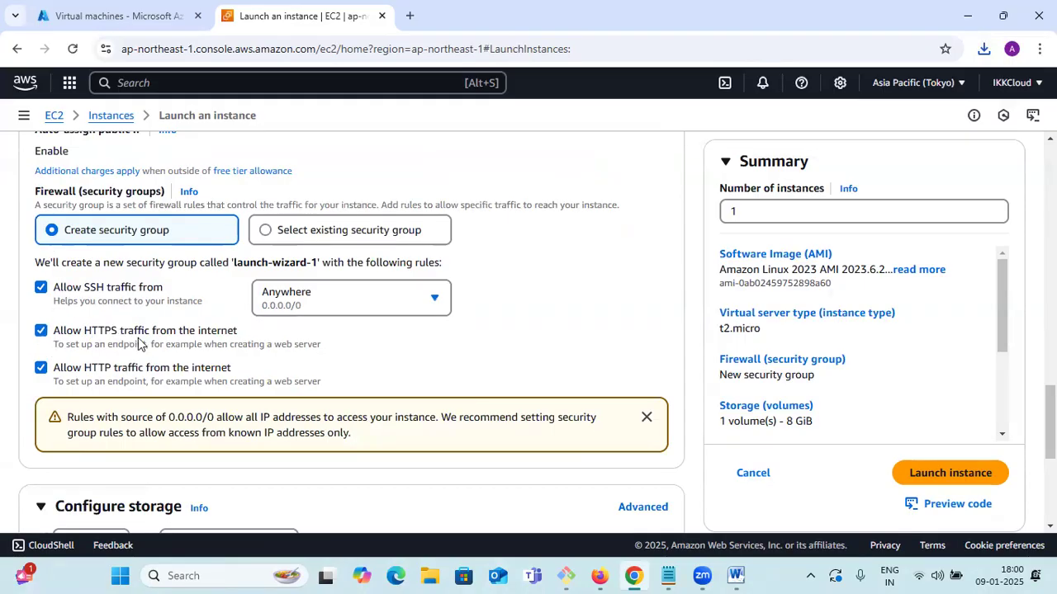
Step: Set the number of instances to 2 and launch them
{"action": "scroll", "coordinate": [118, 347], "scroll_direction": "down", "scroll_amount": 3}
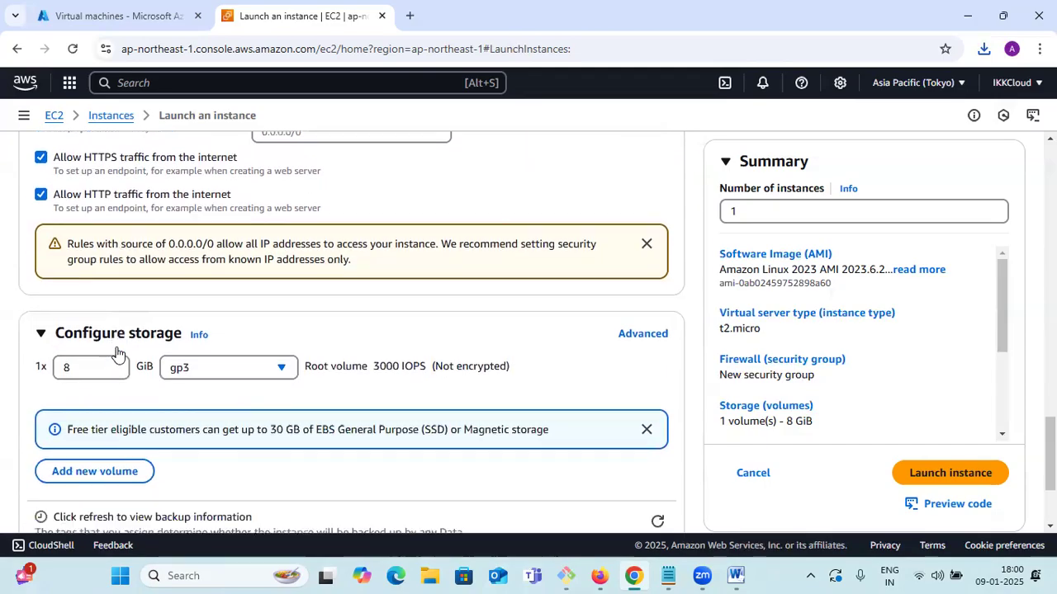
{"action": "scroll", "coordinate": [119, 354], "scroll_direction": "down", "scroll_amount": 2}
{"action": "left_click", "coordinate": [77, 234]}
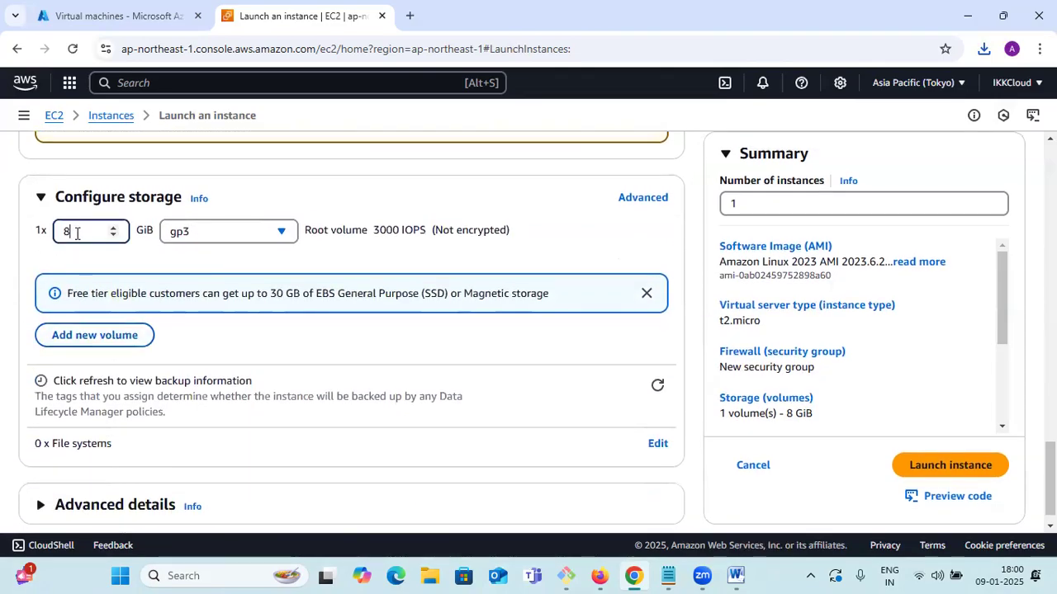
{"action": "scroll", "coordinate": [517, 399], "scroll_direction": "up", "scroll_amount": 8}
{"action": "left_click", "coordinate": [781, 208]}
{"action": "type", "text": "2"}
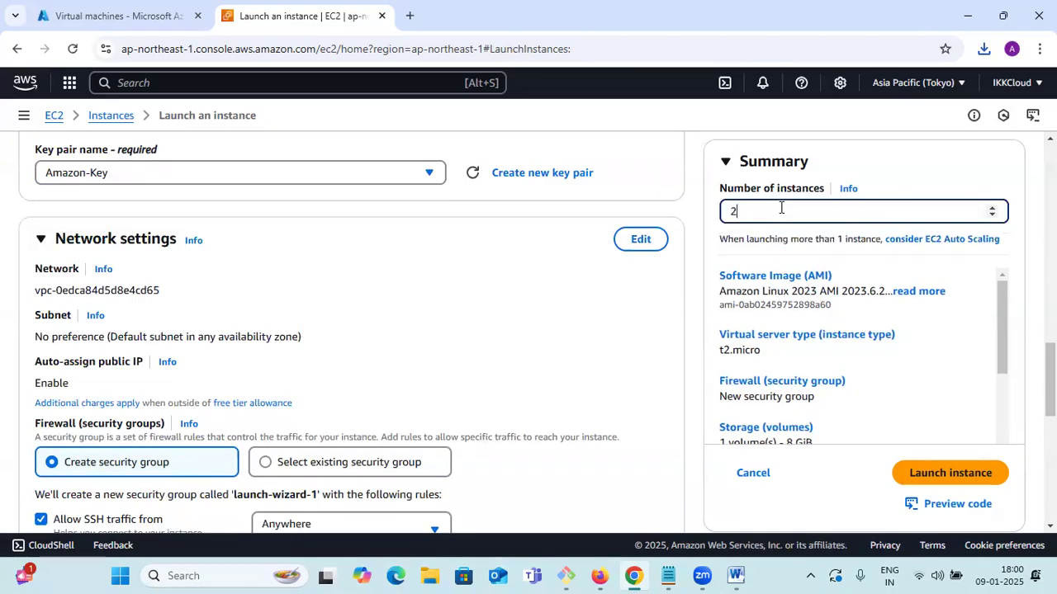
{"action": "scroll", "coordinate": [767, 214], "scroll_direction": "down", "scroll_amount": 3}
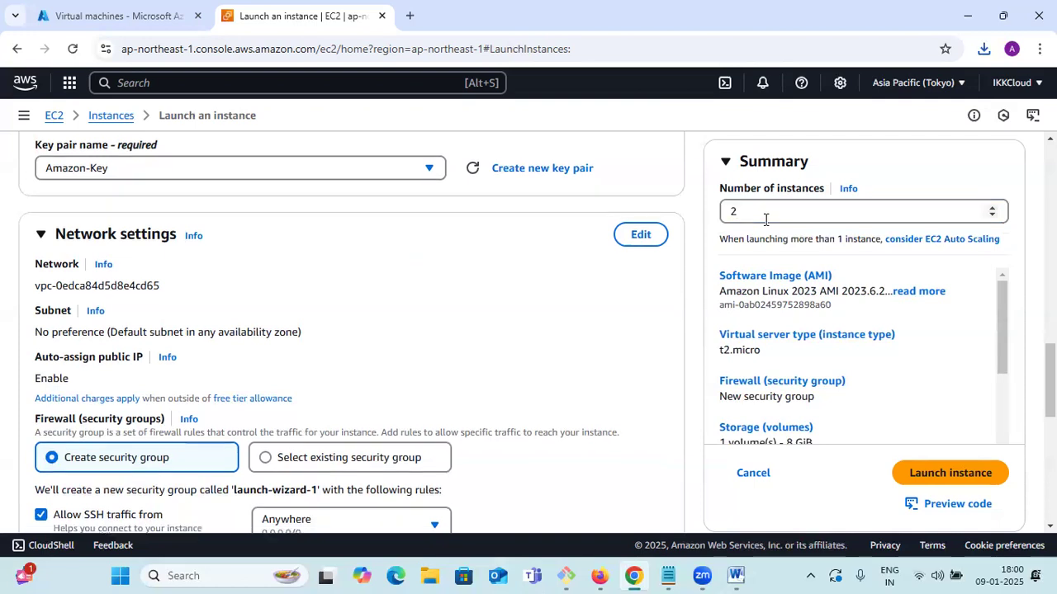
{"action": "left_click", "coordinate": [958, 475]}
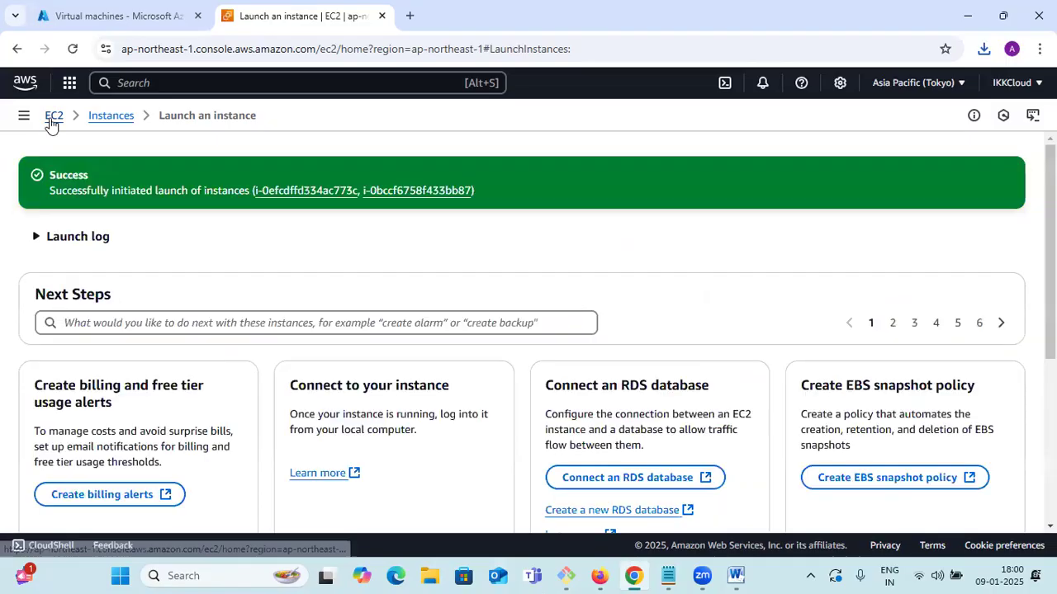
Step: Open the list of EC2 instances and widen its Name column
{"action": "left_click", "coordinate": [109, 118]}
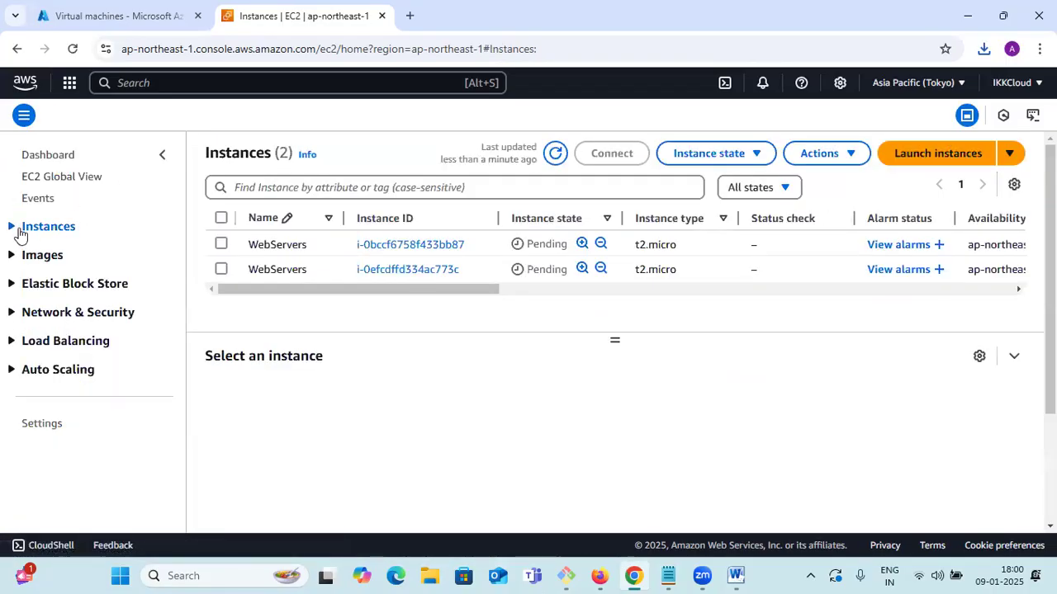
{"action": "left_click", "coordinate": [18, 228]}
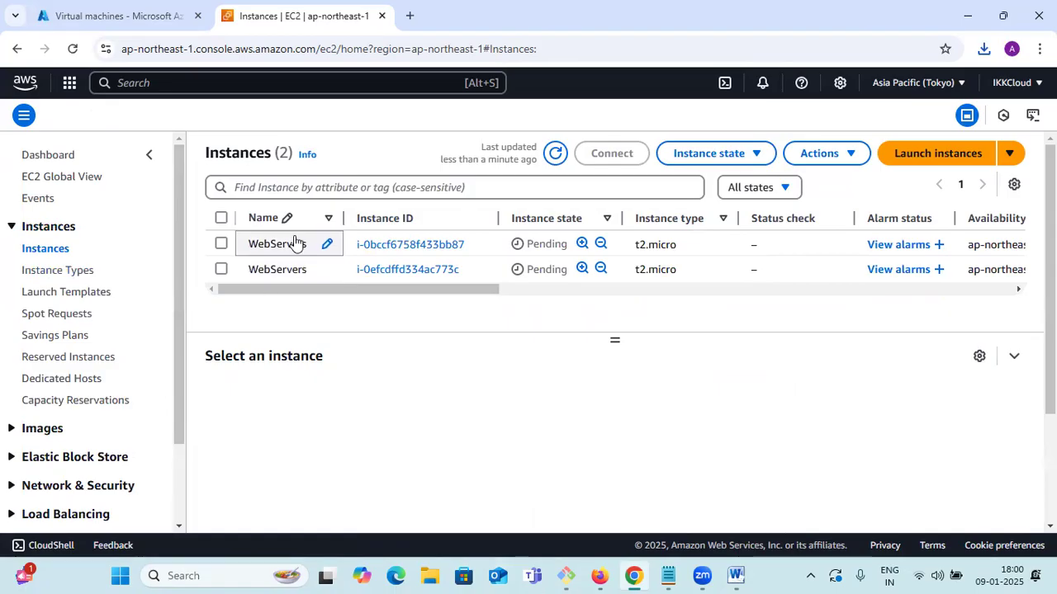
{"action": "left_click", "coordinate": [10, 228]}
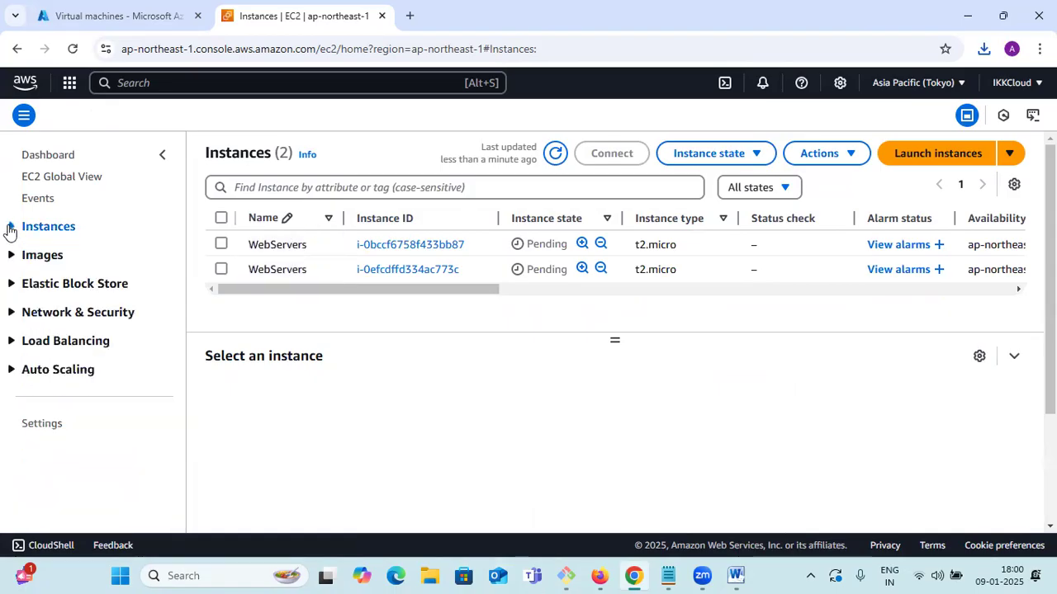
{"action": "left_click_drag", "start_coordinate": [343, 218], "coordinate": [372, 217]}
Step: Try to add a suffix to the name of the first WebServers instance
{"action": "left_click", "coordinate": [357, 234]}
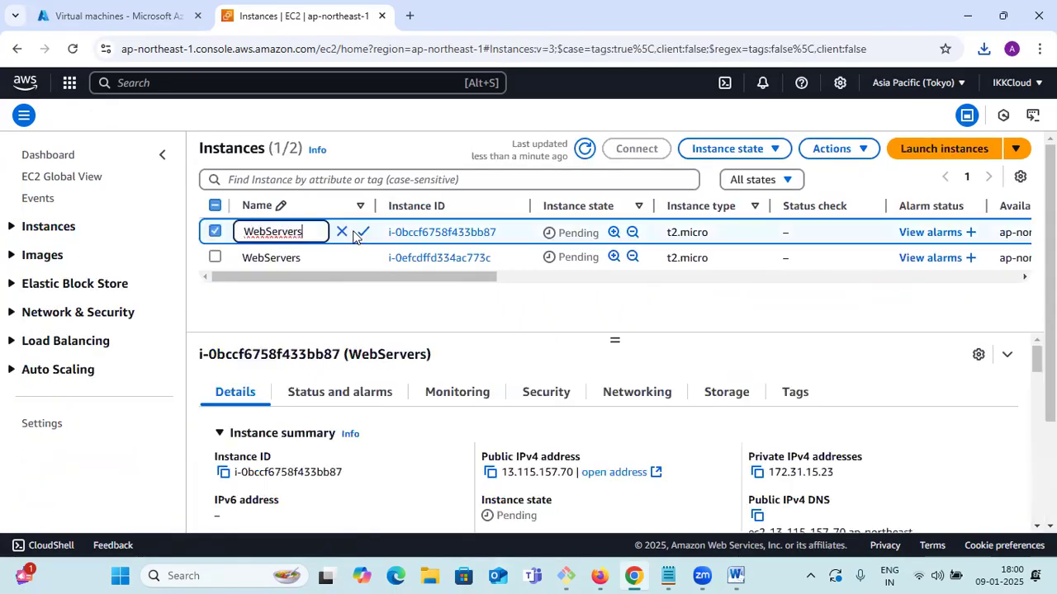
{"action": "type", "text": "-Ora"}
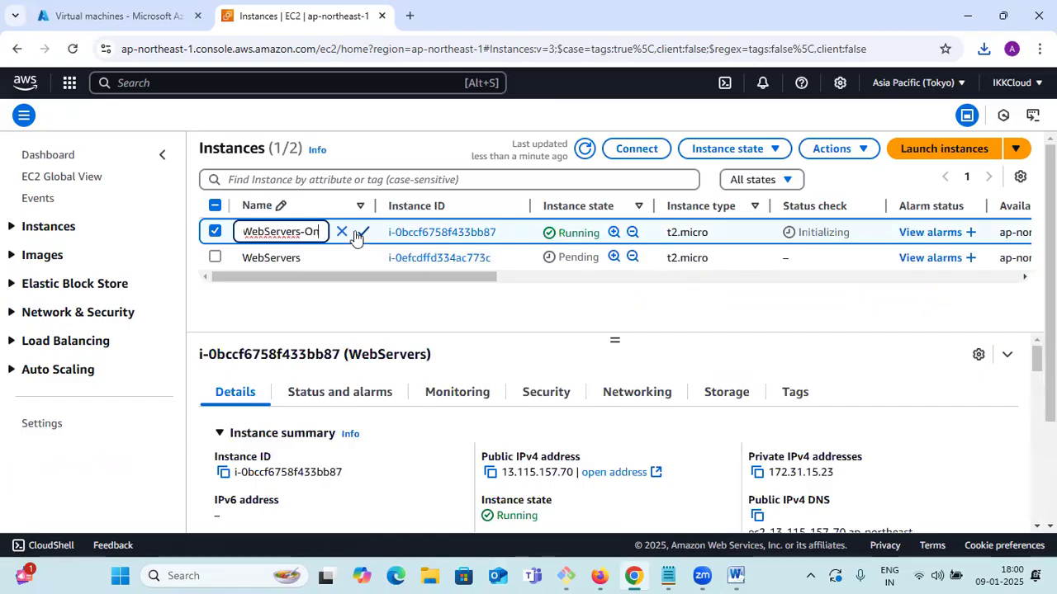
Step: Rename the second instance in the list as WebServers-Two
{"action": "left_click", "coordinate": [322, 257]}
{"action": "left_click", "coordinate": [321, 257]}
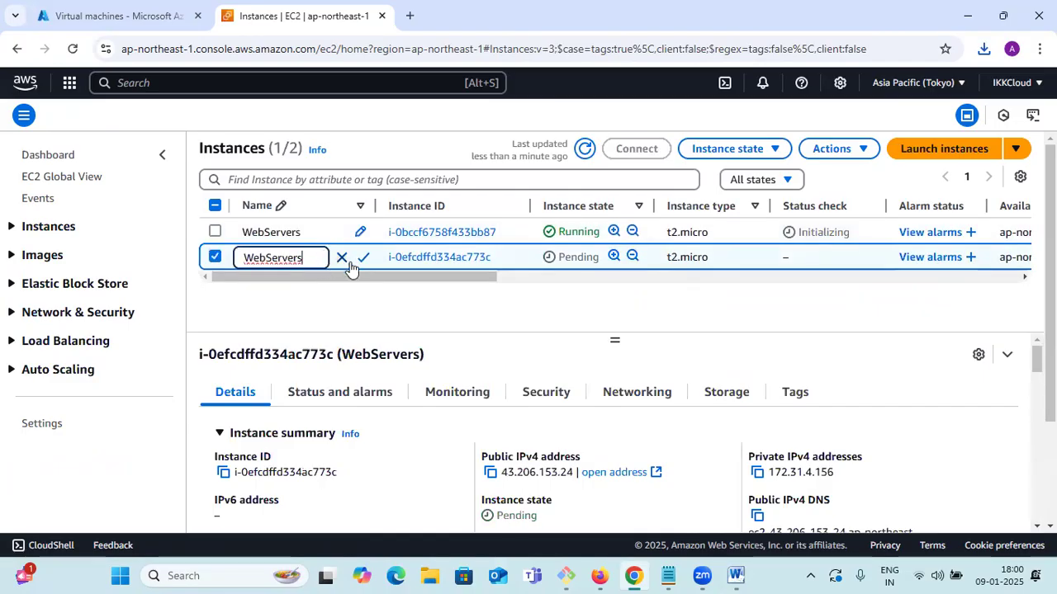
{"action": "type", "text": "-"}
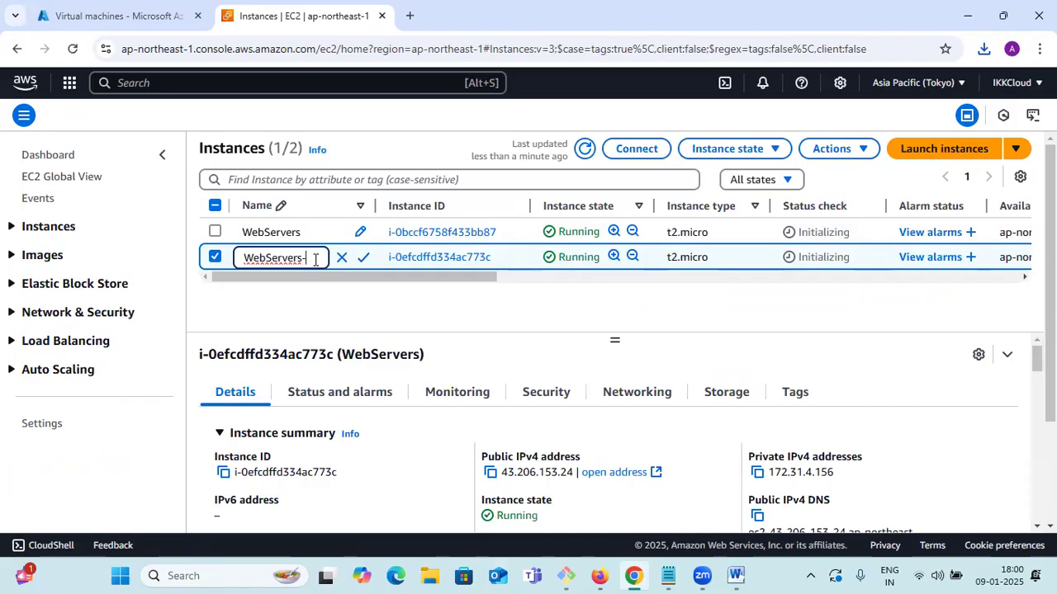
{"action": "type", "text": "Tw"}
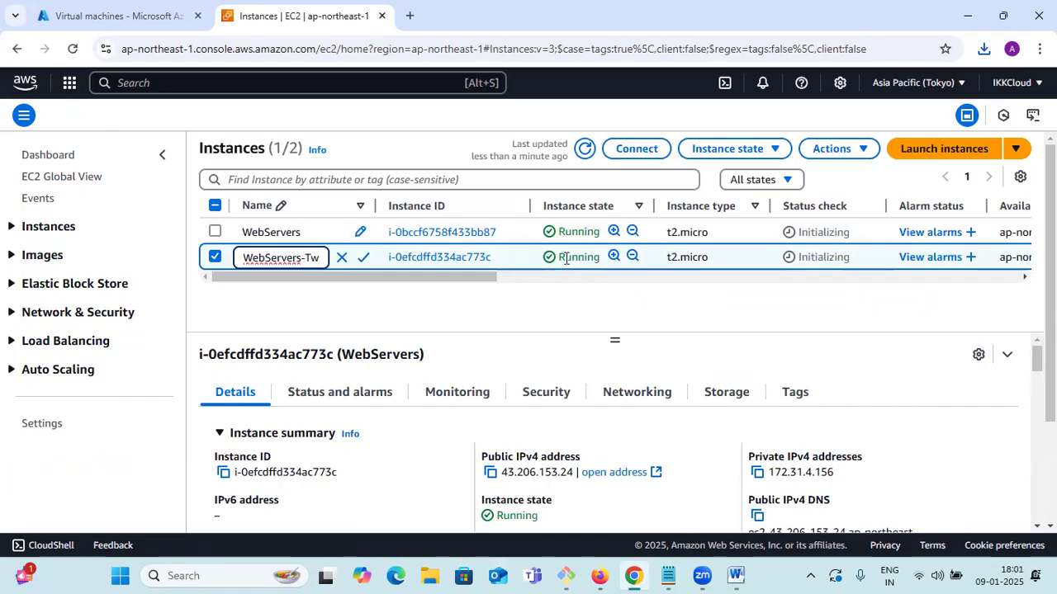
{"action": "type", "text": "o"}
{"action": "left_click", "coordinate": [363, 257]}
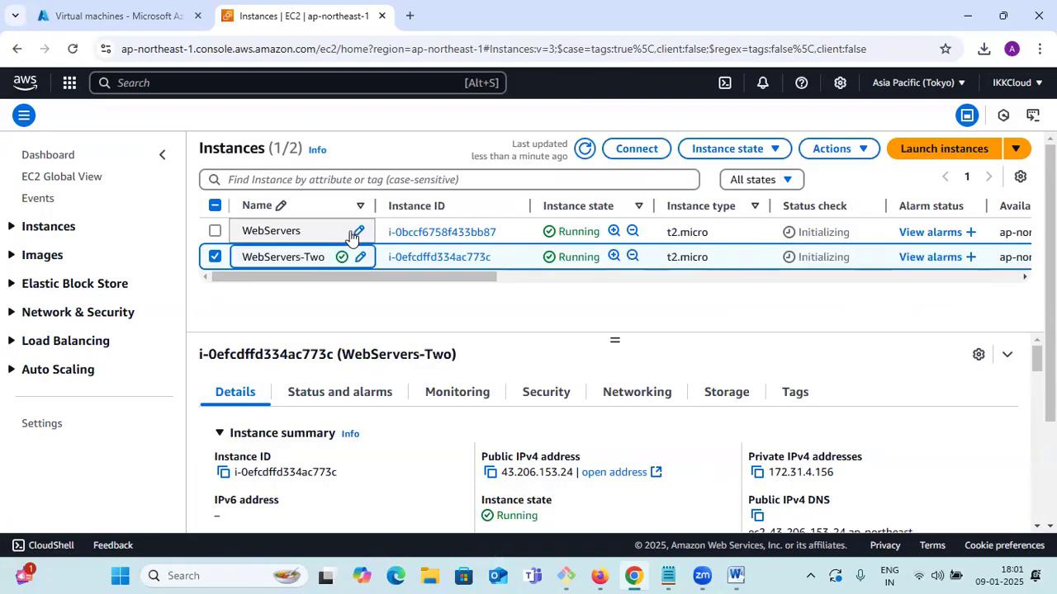
Step: Rename the first instance in the list as WebServers-One
{"action": "left_click", "coordinate": [357, 232]}
{"action": "type", "text": "-One"}
{"action": "left_click", "coordinate": [364, 233]}
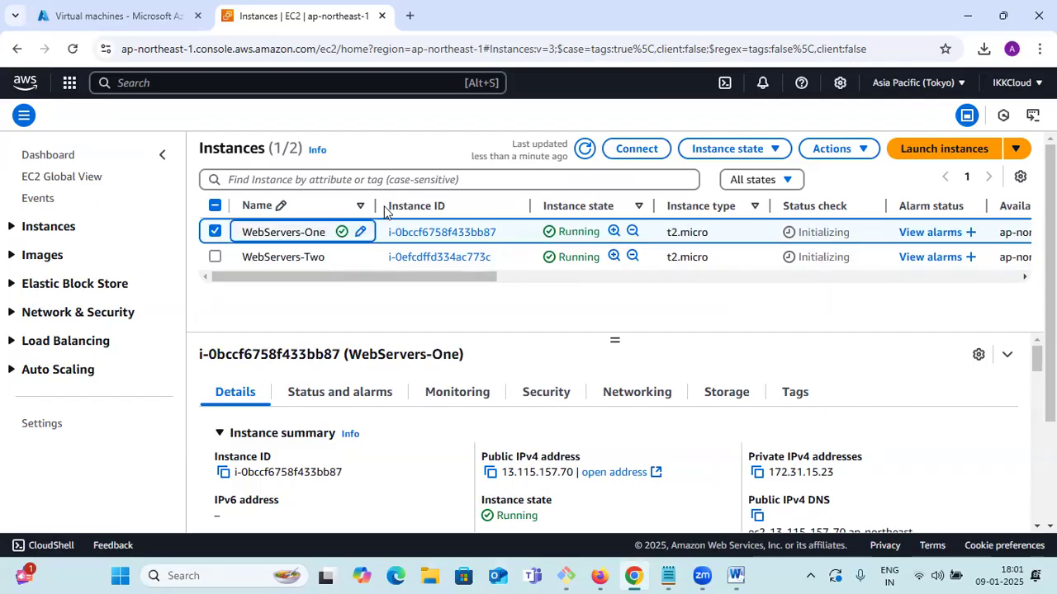
Step: Widen the Name column further and select the WebServers-Two instance
{"action": "left_click_drag", "start_coordinate": [416, 206], "coordinate": [429, 206]}
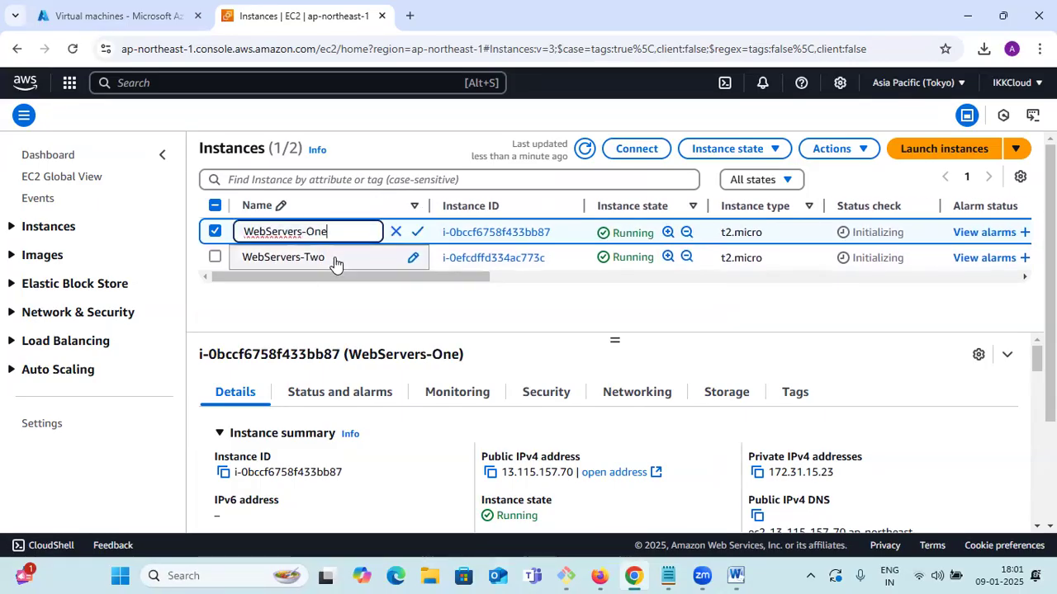
{"action": "left_click", "coordinate": [335, 260]}
{"action": "left_click", "coordinate": [330, 317]}
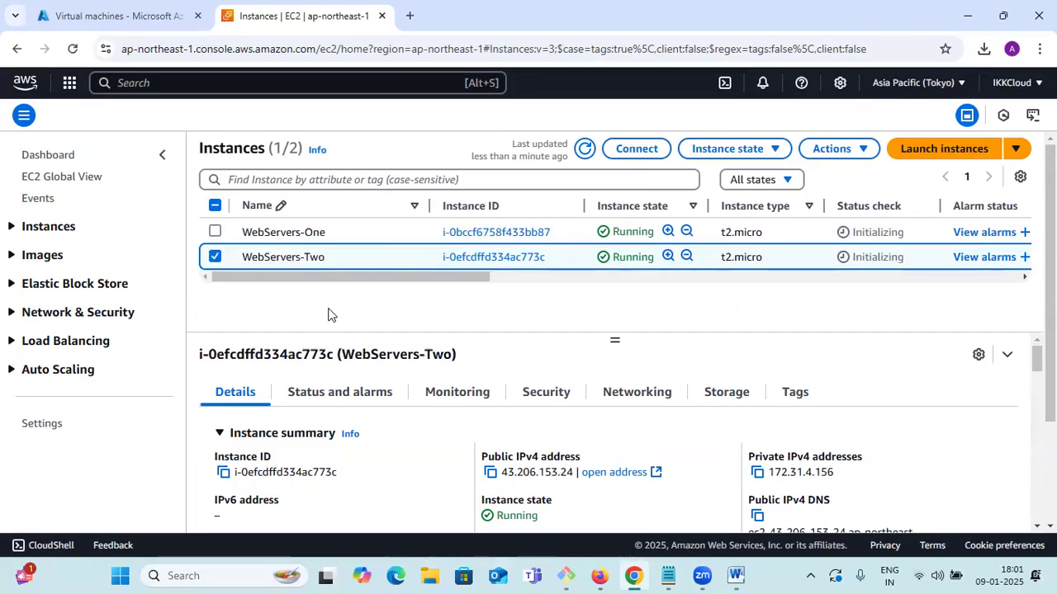
Step: Select only the WebServers-One instance and connect to it through EC2 Instance Connect with the default username ec2-user
{"action": "left_click", "coordinate": [221, 261]}
{"action": "left_click", "coordinate": [215, 232]}
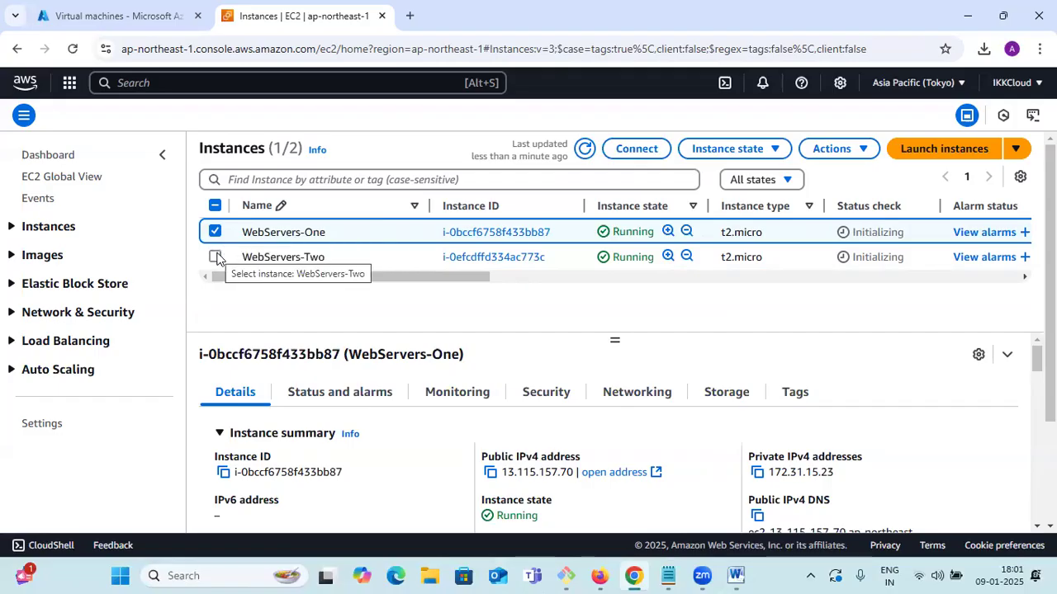
{"action": "left_click", "coordinate": [615, 160]}
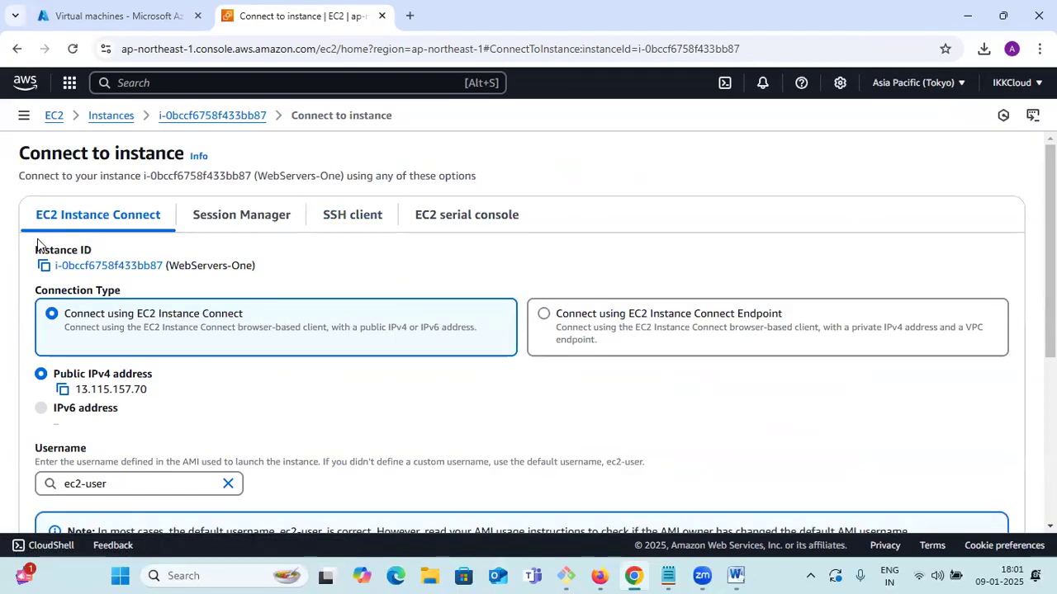
{"action": "scroll", "coordinate": [175, 225], "scroll_direction": "down", "scroll_amount": 3}
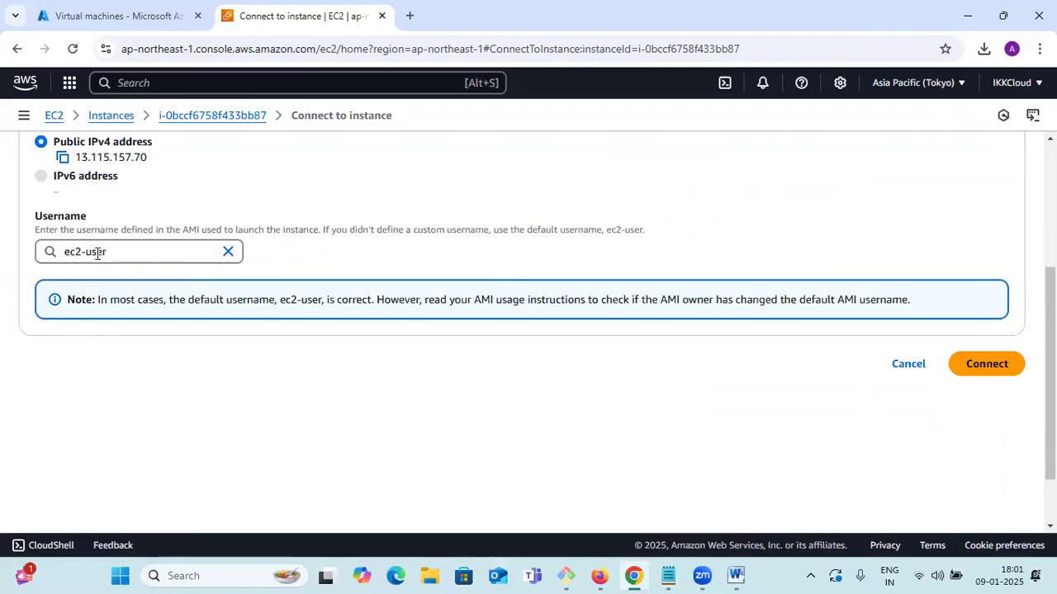
{"action": "left_click_drag", "start_coordinate": [33, 221], "coordinate": [93, 224]}
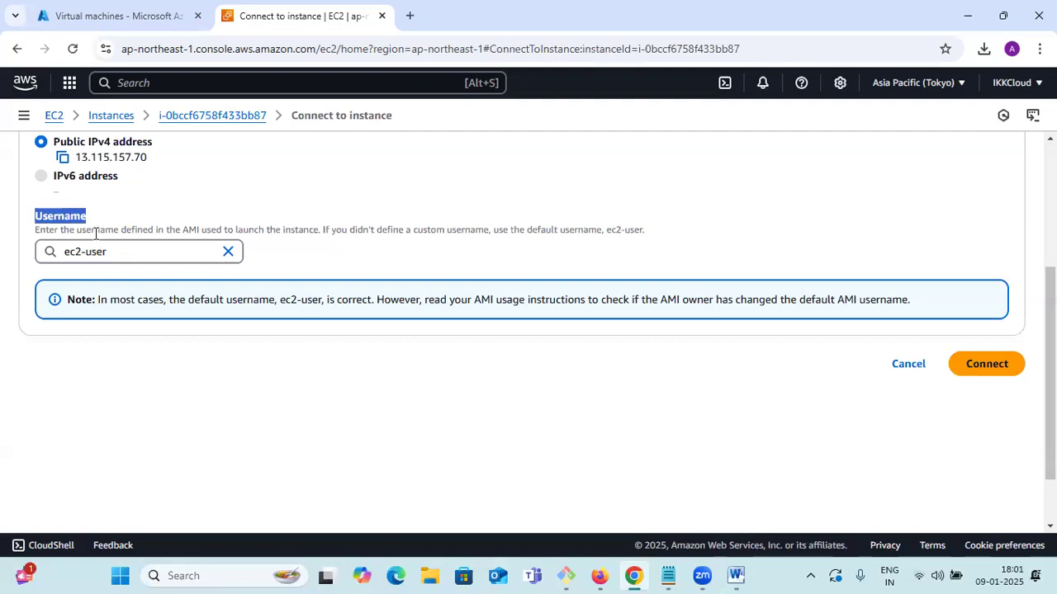
{"action": "left_click", "coordinate": [987, 365]}
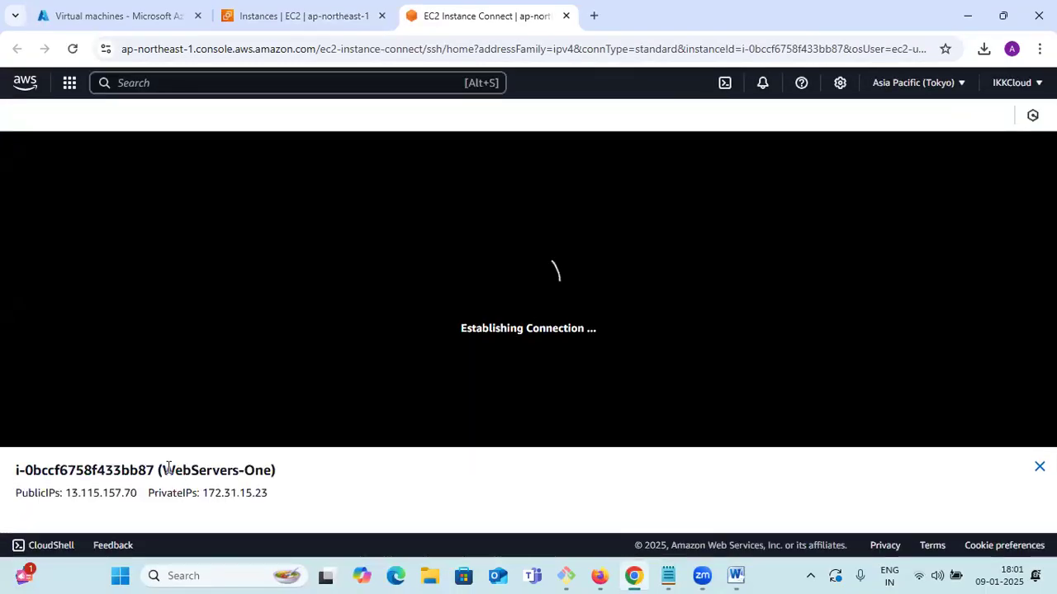
{"action": "left_click_drag", "start_coordinate": [165, 468], "coordinate": [271, 469]}
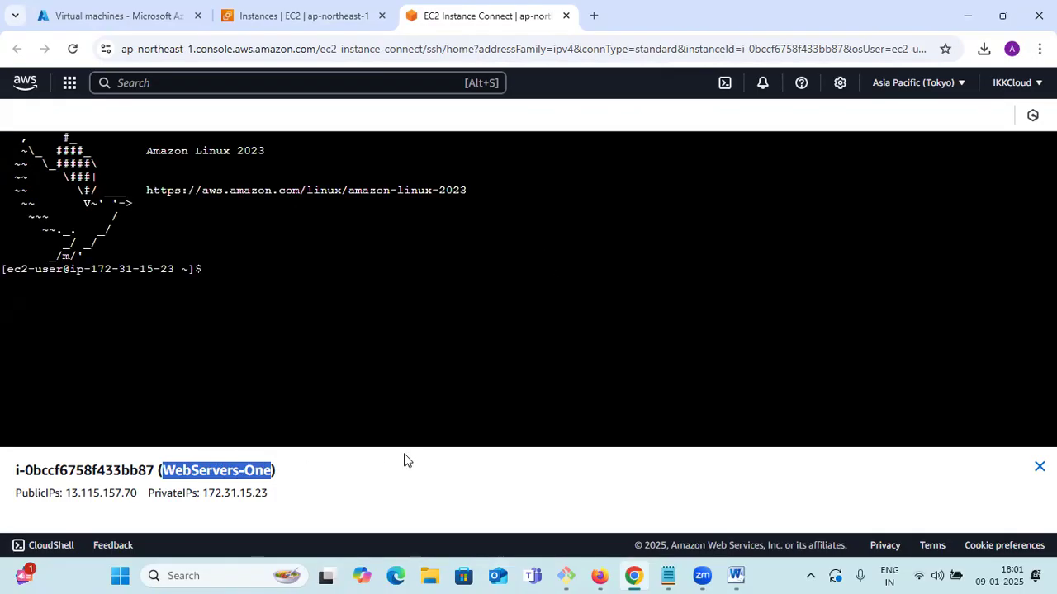
Step: Clear the welcome banner from the WebServers-One terminal
{"action": "left_click", "coordinate": [304, 275]}
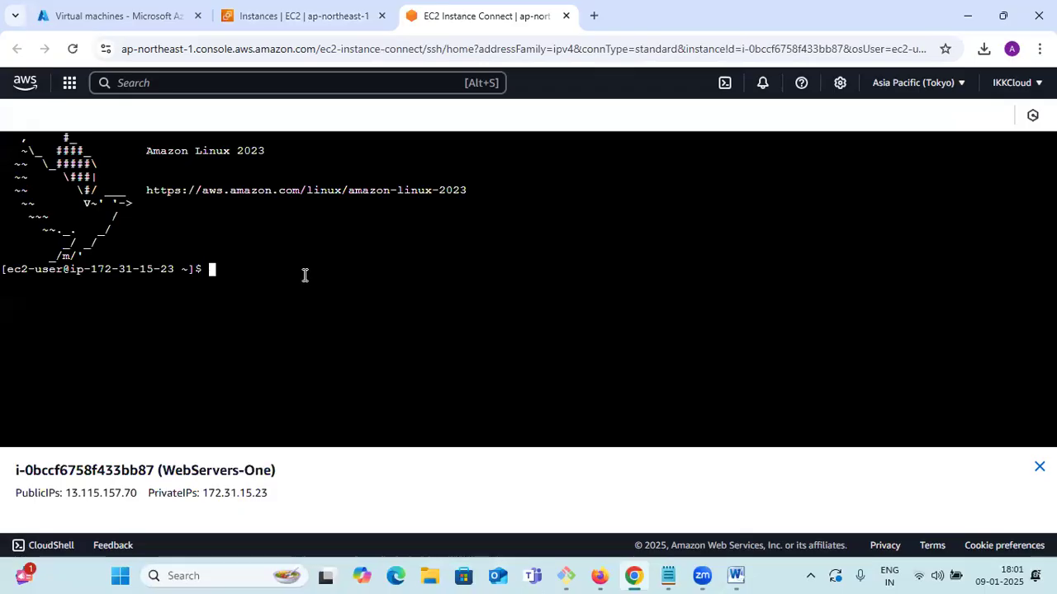
{"action": "key", "text": "Return"}
{"action": "key", "text": "Return"}
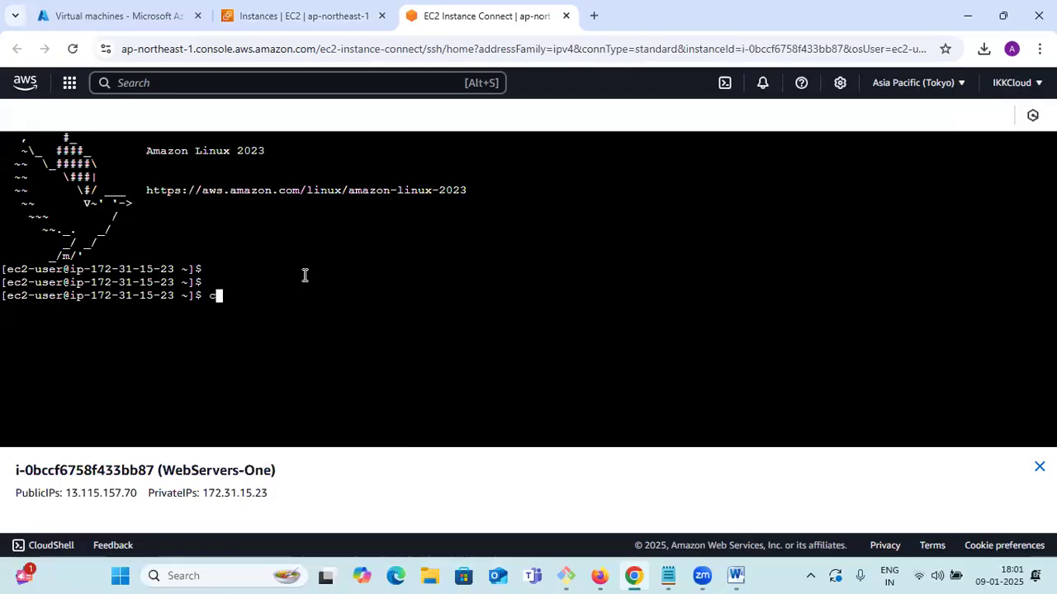
{"action": "type", "text": "clear"}
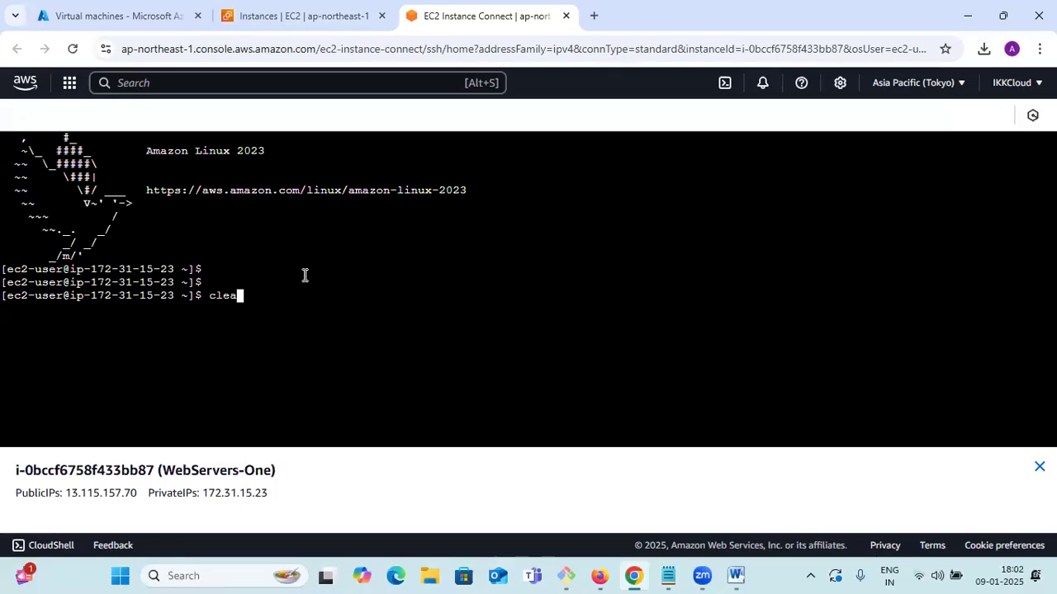
{"action": "key", "text": "Return"}
{"action": "key", "text": "Return"}
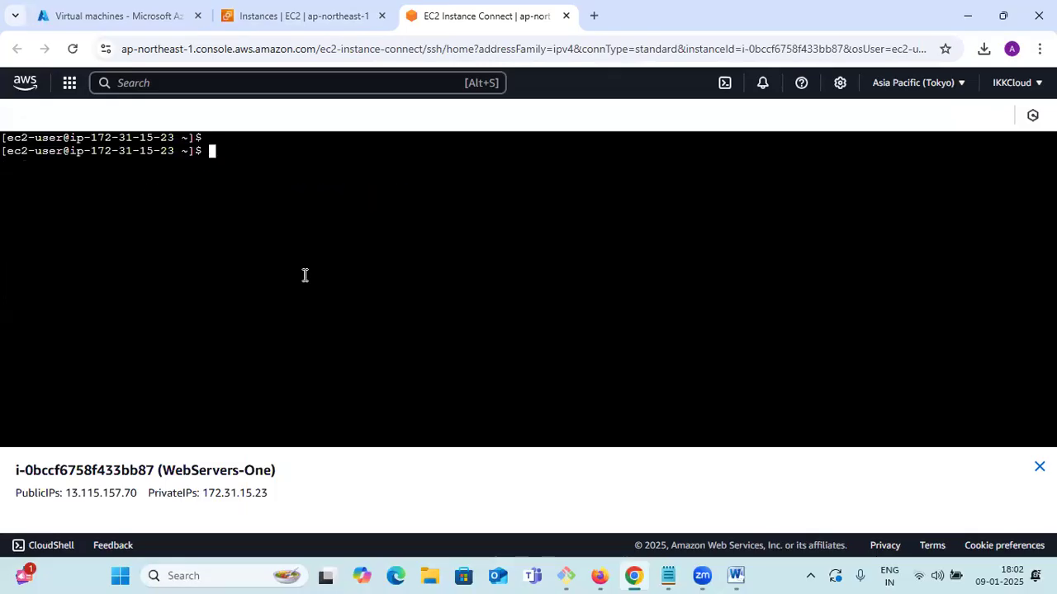
Step: Try to update the packages on the instance by running sudo apt update
{"action": "type", "text": "sudo "}
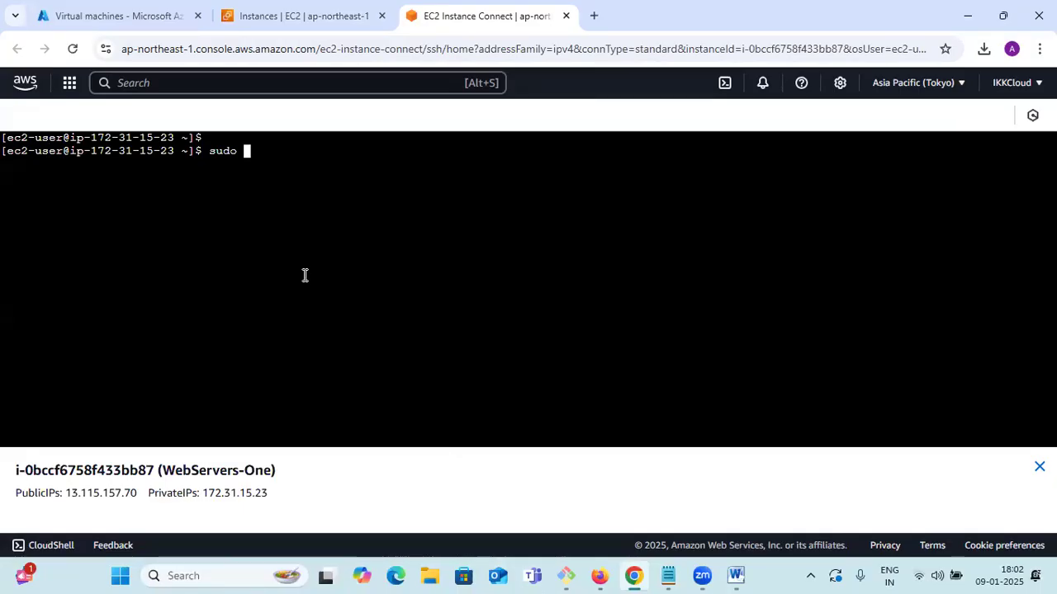
{"action": "type", "text": "apt update"}
{"action": "key", "text": "Return"}
Step: Update the packages on the instance by running sudo yum update -y
{"action": "type", "text": "sudo yum"}
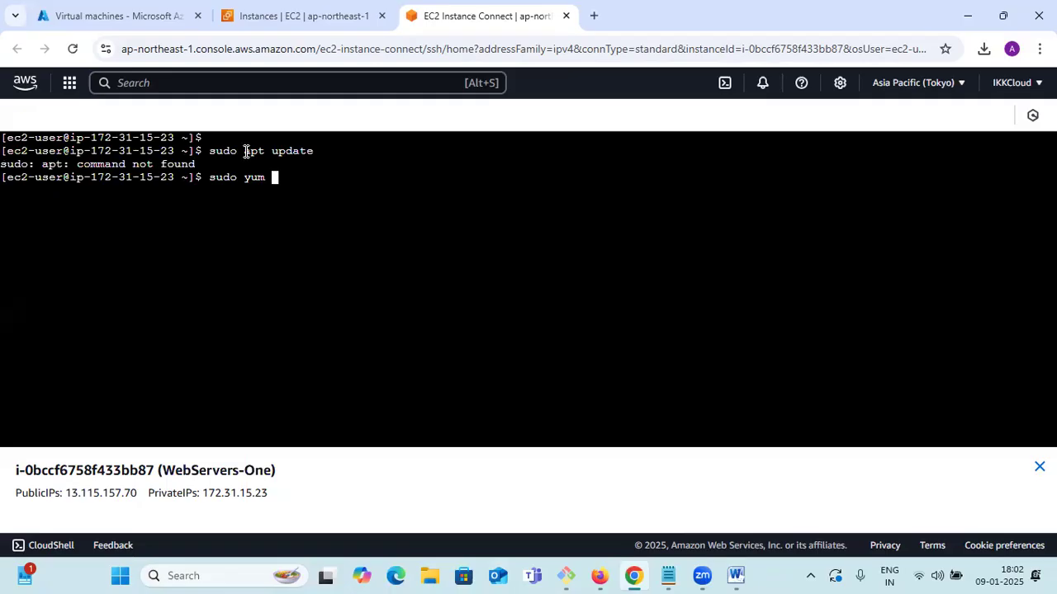
{"action": "left_click_drag", "start_coordinate": [244, 151], "coordinate": [265, 151]}
{"action": "left_click_drag", "start_coordinate": [245, 179], "coordinate": [265, 179]}
{"action": "left_click", "coordinate": [312, 183]}
{"action": "type", "text": "update -y"}
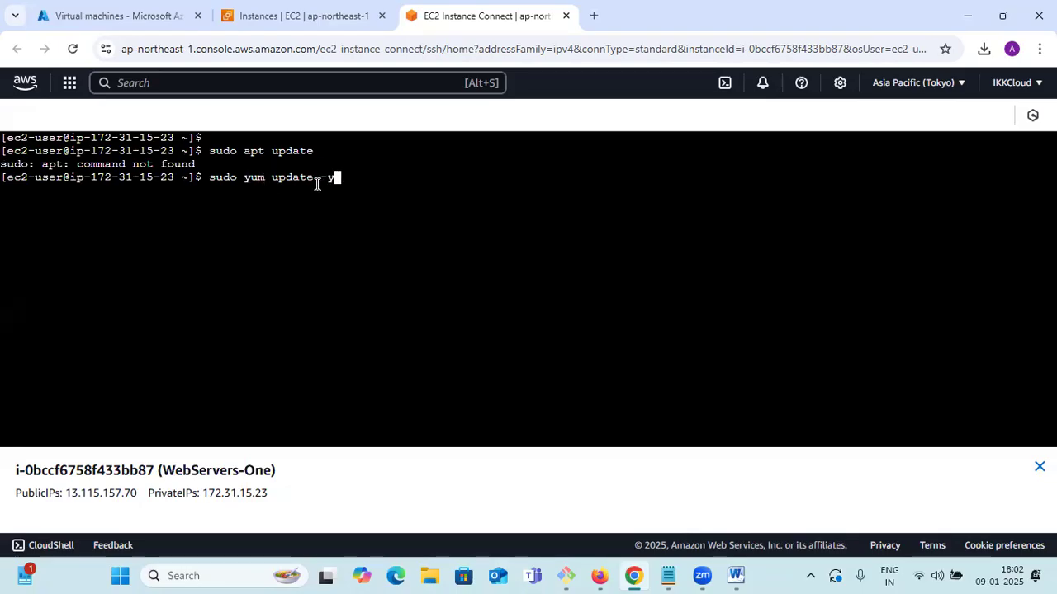
{"action": "key", "text": "Return"}
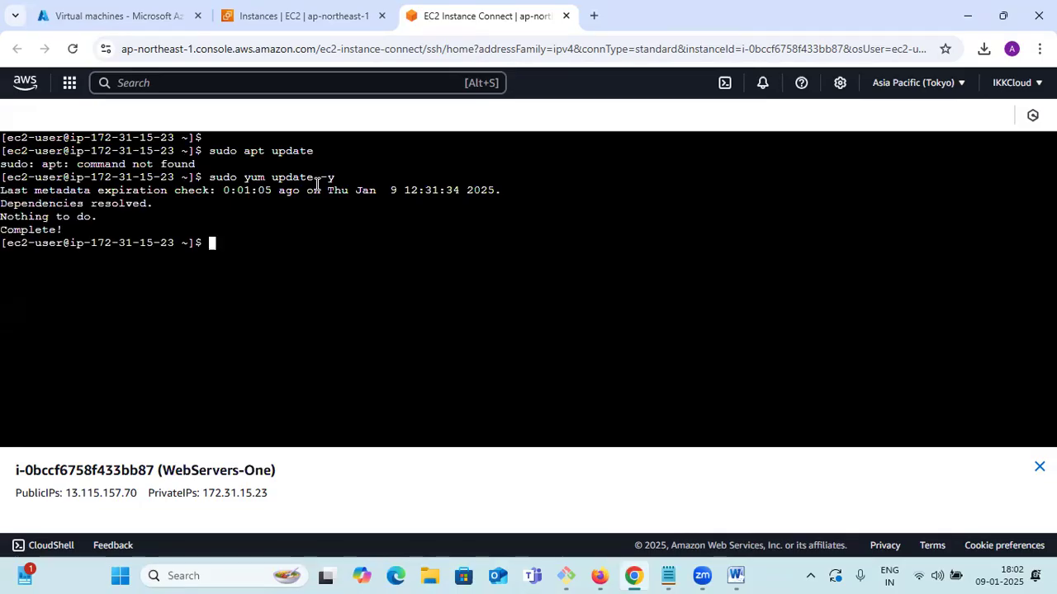
Step: Clear the terminal and install the Apache packages by running sudo yum install httpd* -y
{"action": "type", "text": "clear"}
{"action": "key", "text": "Return"}
{"action": "key", "text": "Return"}
{"action": "key", "text": "Return"}
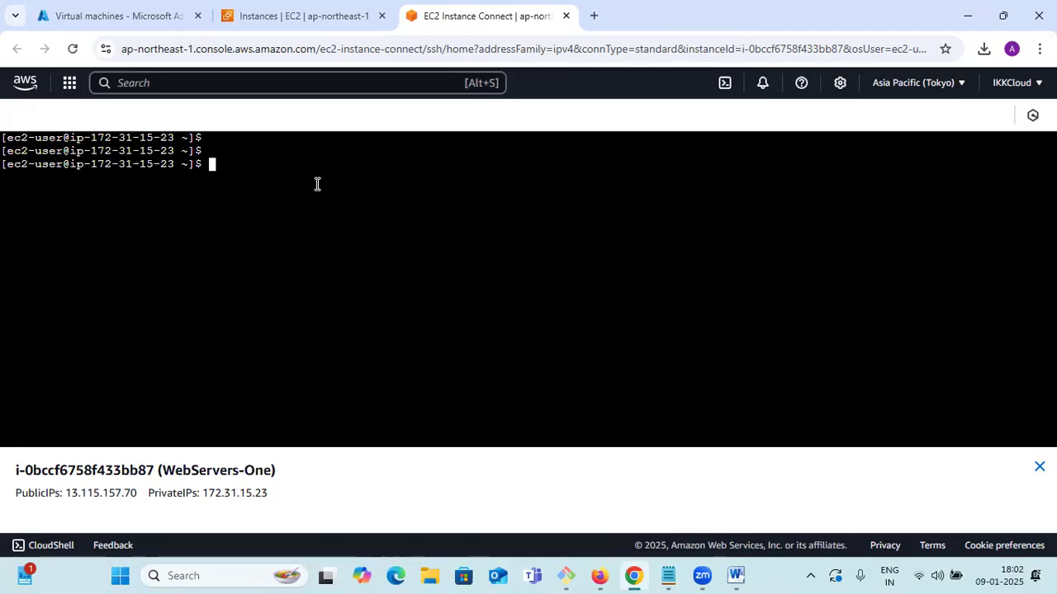
{"action": "key", "text": "Return"}
{"action": "key", "text": "Return"}
{"action": "type", "text": "sudo "}
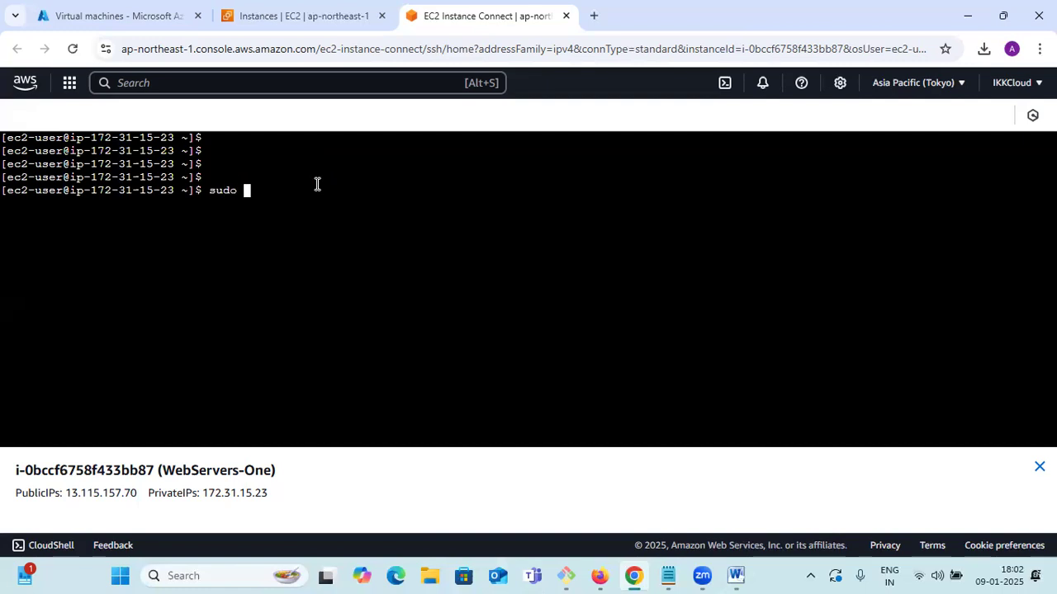
{"action": "type", "text": "yum"}
{"action": "key", "text": "BackSpace"}
{"action": "type", "text": "install httpd* -y"}
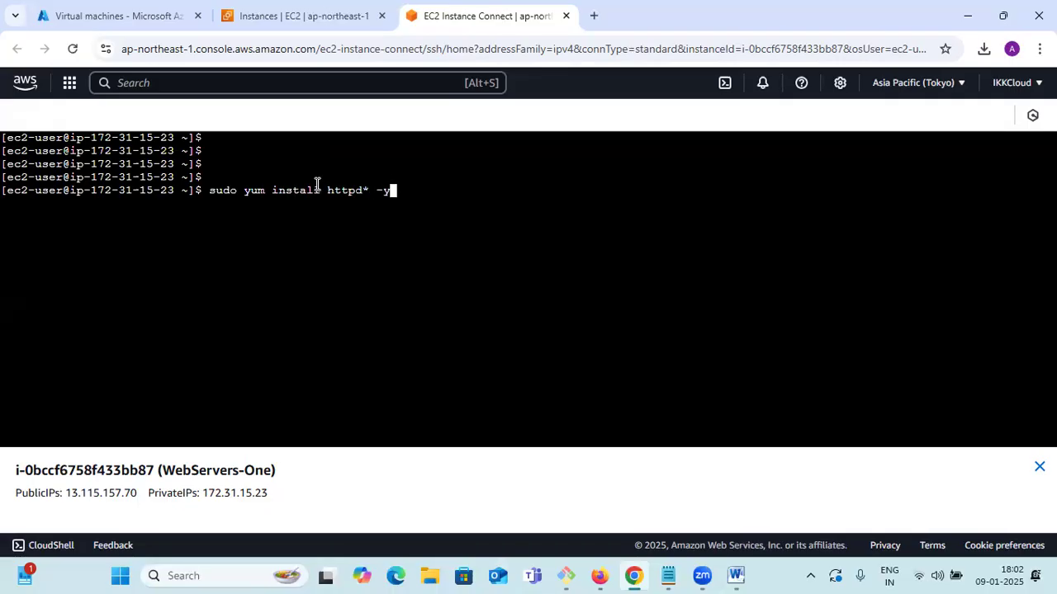
{"action": "key", "text": "Return"}
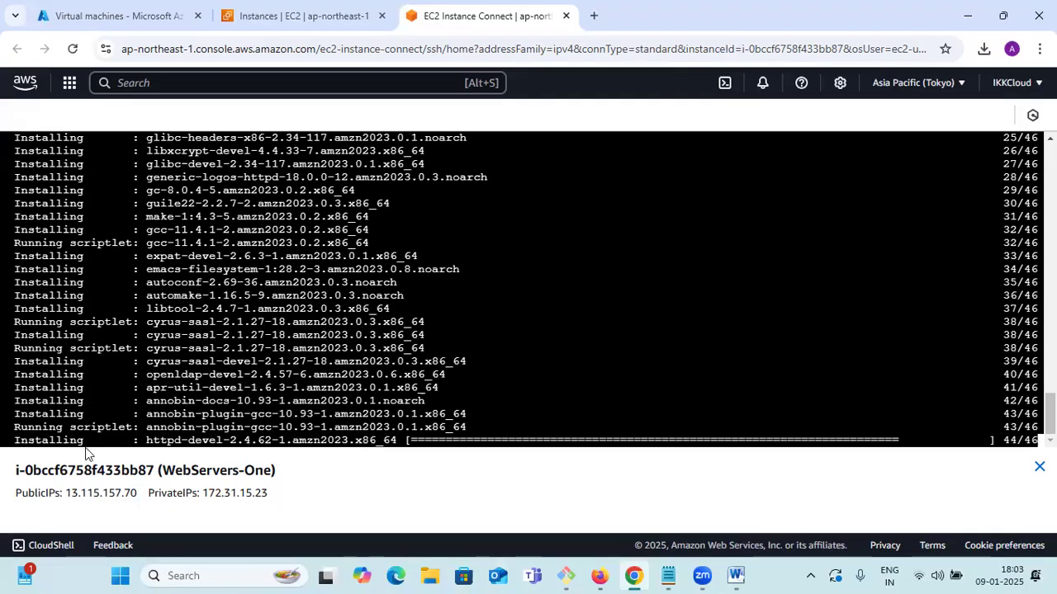
Step: Clear the installation output from the terminal once the Apache packages are installed
{"action": "left_click_drag", "start_coordinate": [165, 471], "coordinate": [307, 469]}
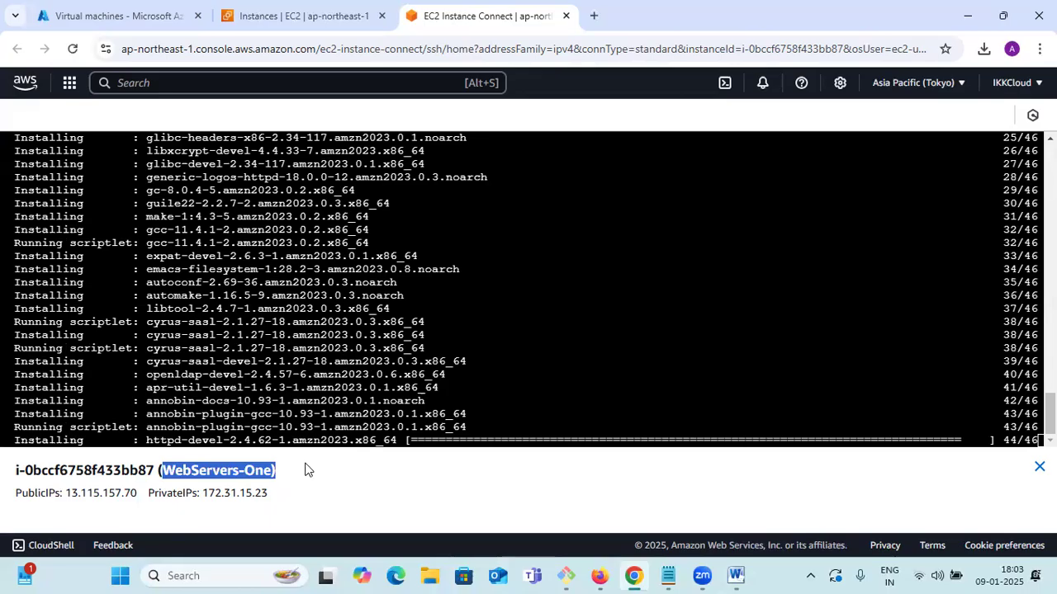
{"action": "left_click", "coordinate": [348, 401]}
{"action": "type", "text": "clear"}
{"action": "key", "text": "Return"}
{"action": "key", "text": "Return"}
{"action": "key", "text": "Return"}
Step: Try to start the Apache service by running sudo systemctl strat httpd
{"action": "type", "text": "sudo "}
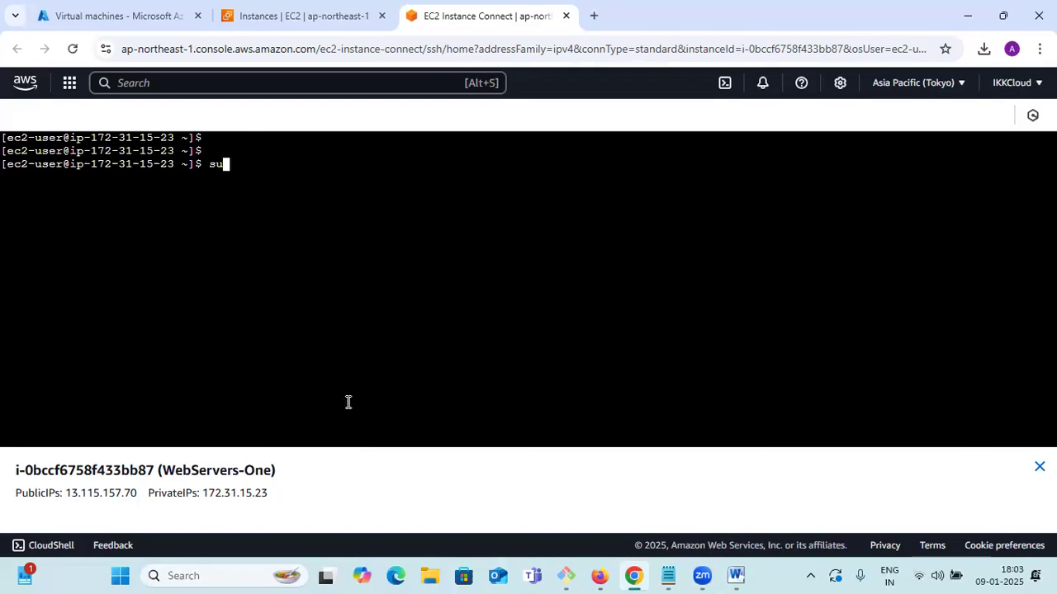
{"action": "type", "text": "systemctl strat"}
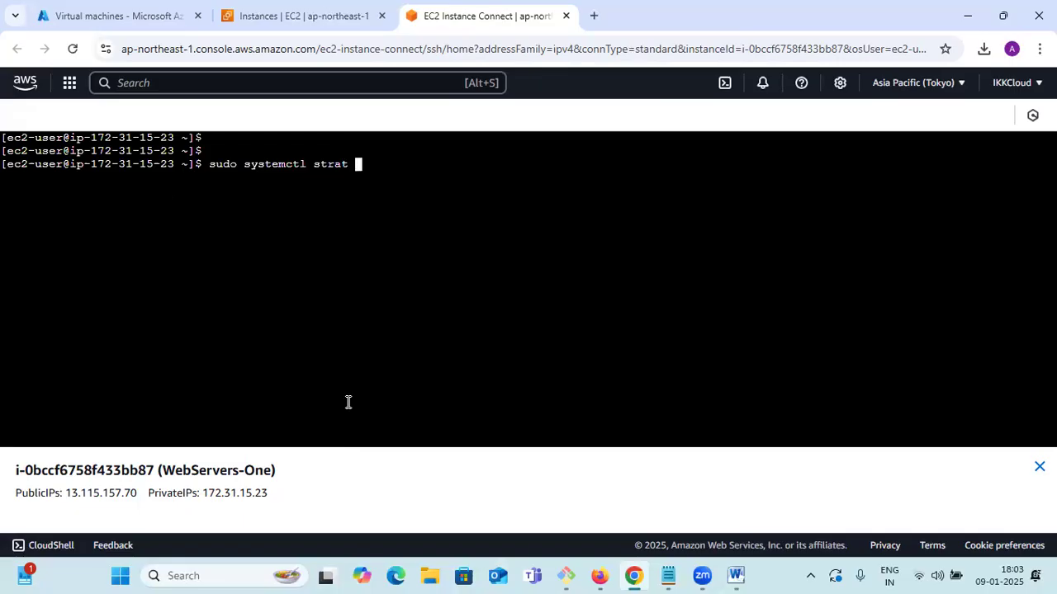
{"action": "type", "text": " httpd"}
{"action": "key", "text": "Return"}
Step: Start the Apache service by running sudo systemctl start httpd
{"action": "type", "text": "s"}
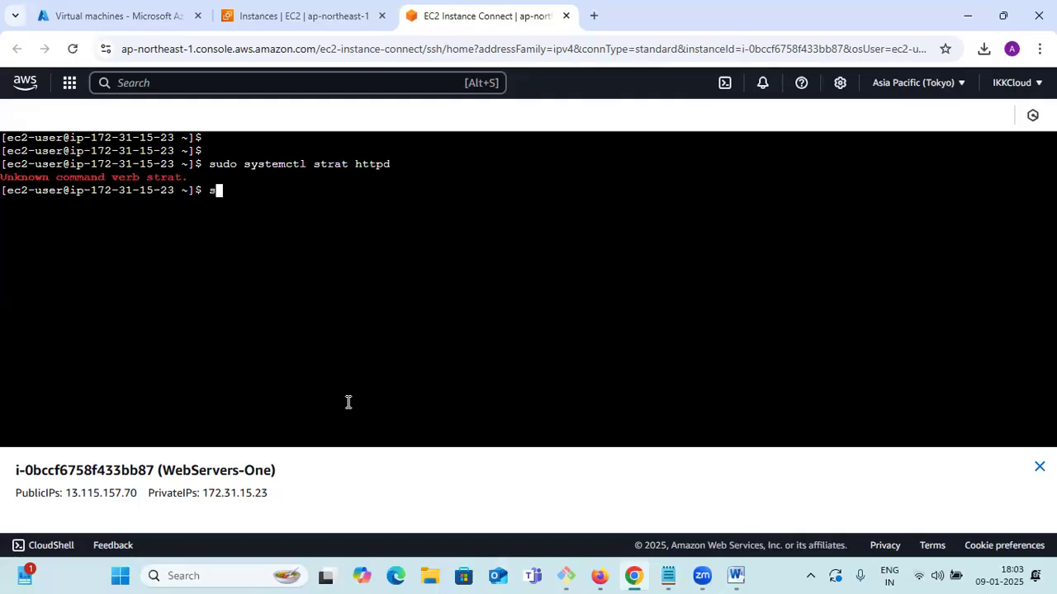
{"action": "type", "text": "udo sytemc"}
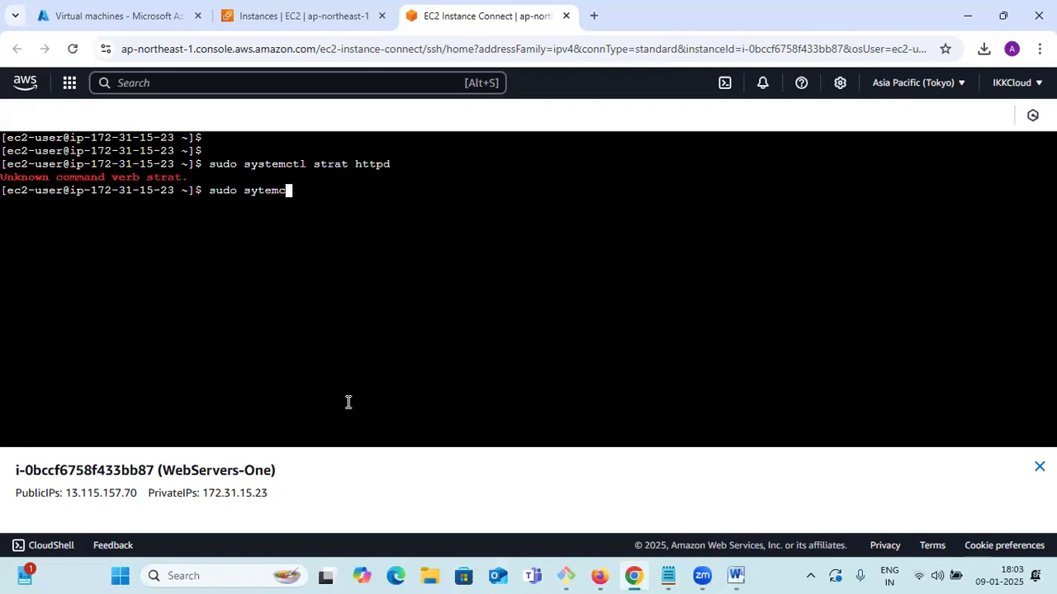
{"action": "key", "text": "BackSpace"}
{"action": "key", "text": "BackSpace"}
{"action": "key", "text": "BackSpace"}
{"action": "key", "text": "BackSpace"}
{"action": "type", "text": "stemc"}
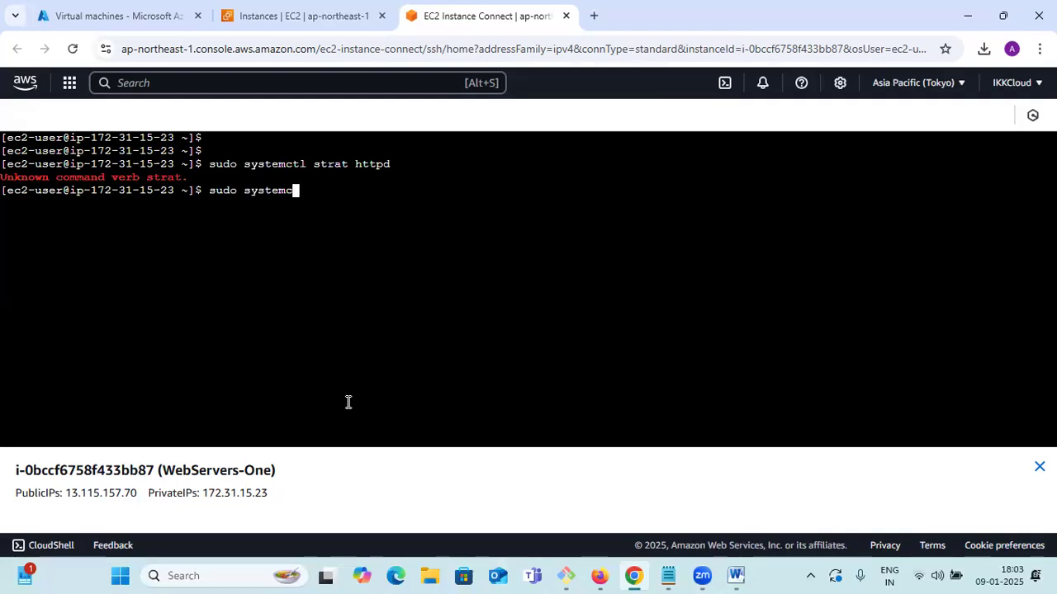
{"action": "type", "text": "tl s"}
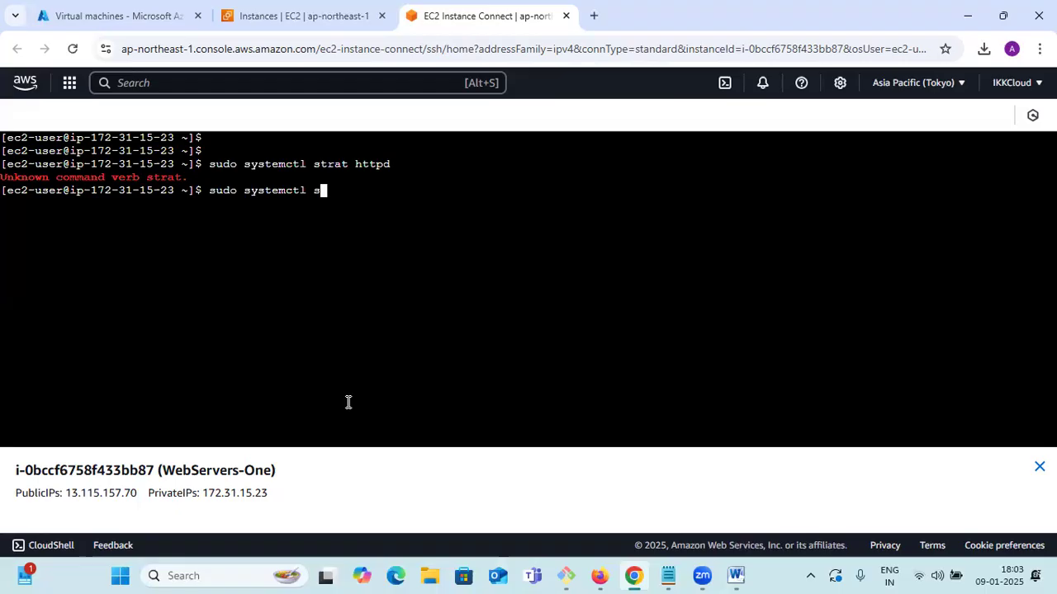
{"action": "type", "text": "tart httpd"}
{"action": "key", "text": "Return"}
Step: Clear the terminal and check the Apache service by running sudo systemctl status httpd
{"action": "type", "text": "clear"}
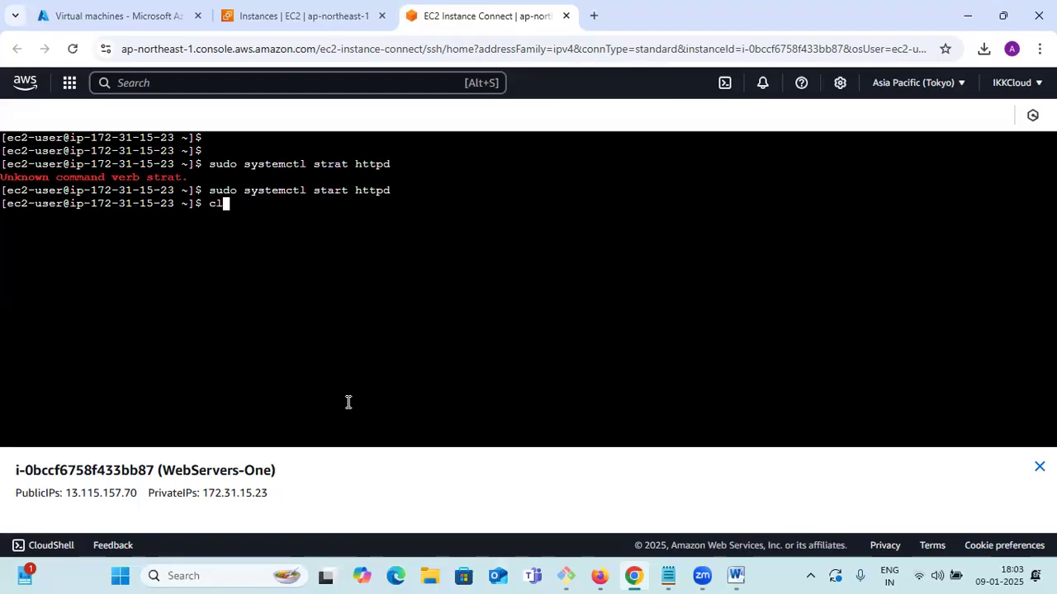
{"action": "key", "text": "Return"}
{"action": "type", "text": "s"}
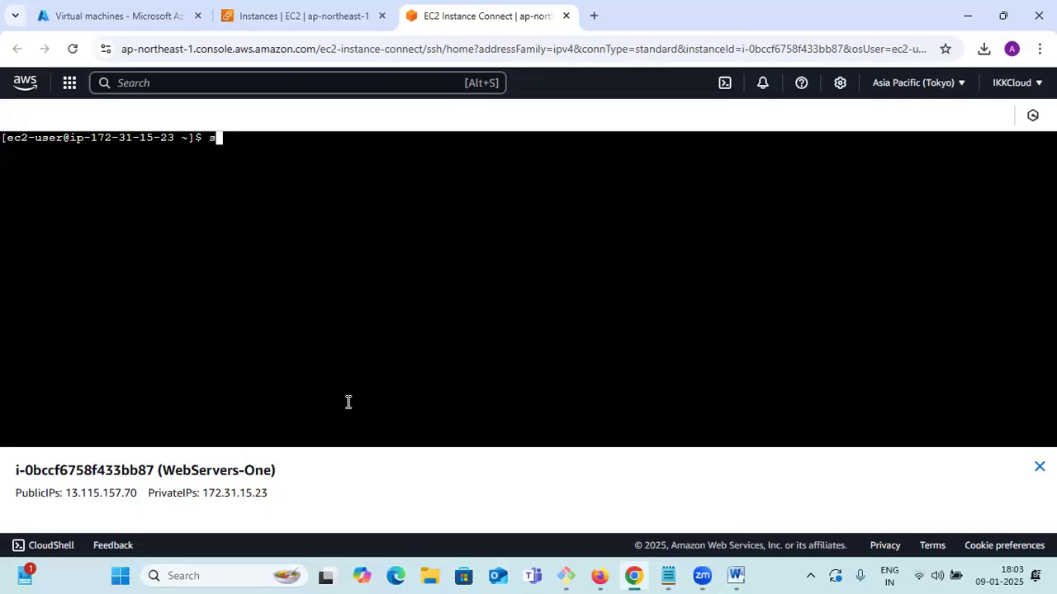
{"action": "type", "text": "udo systemctl stat"}
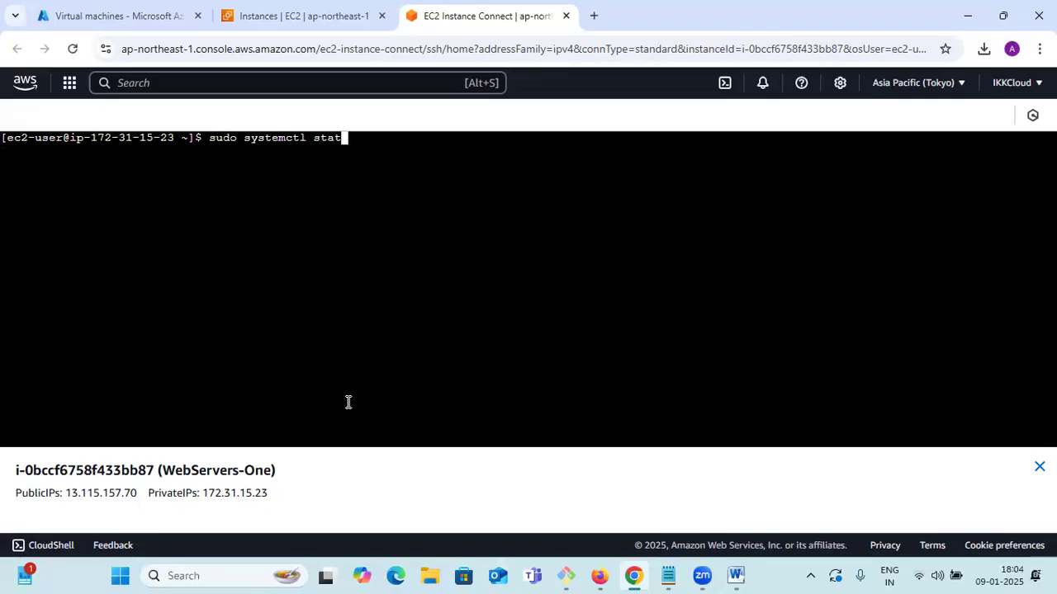
{"action": "type", "text": "us httpd"}
{"action": "key", "text": "Return"}
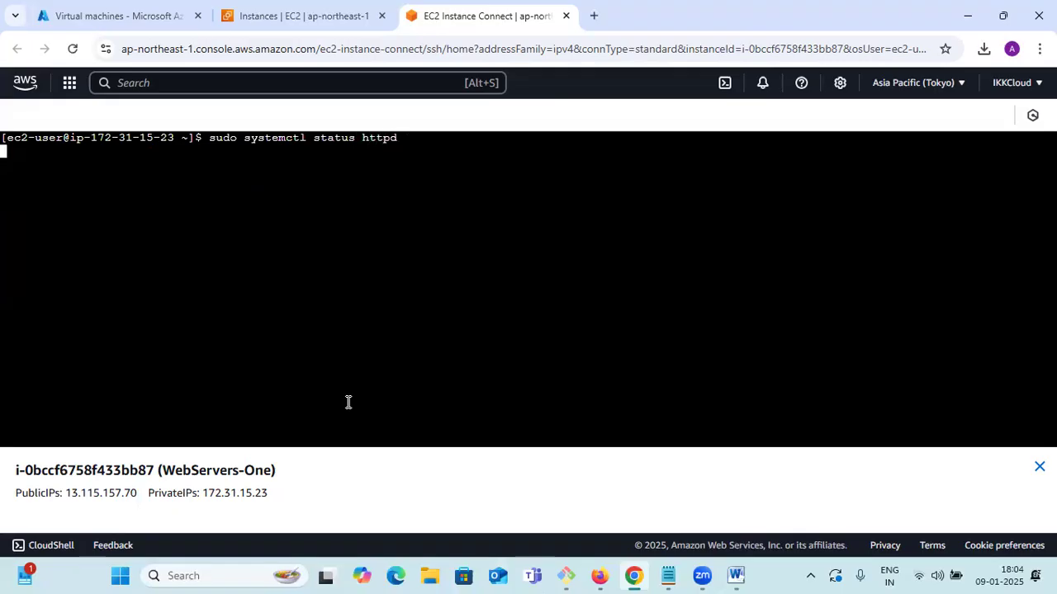
Step: Clear the service status output from the terminal
{"action": "type", "text": "clear"}
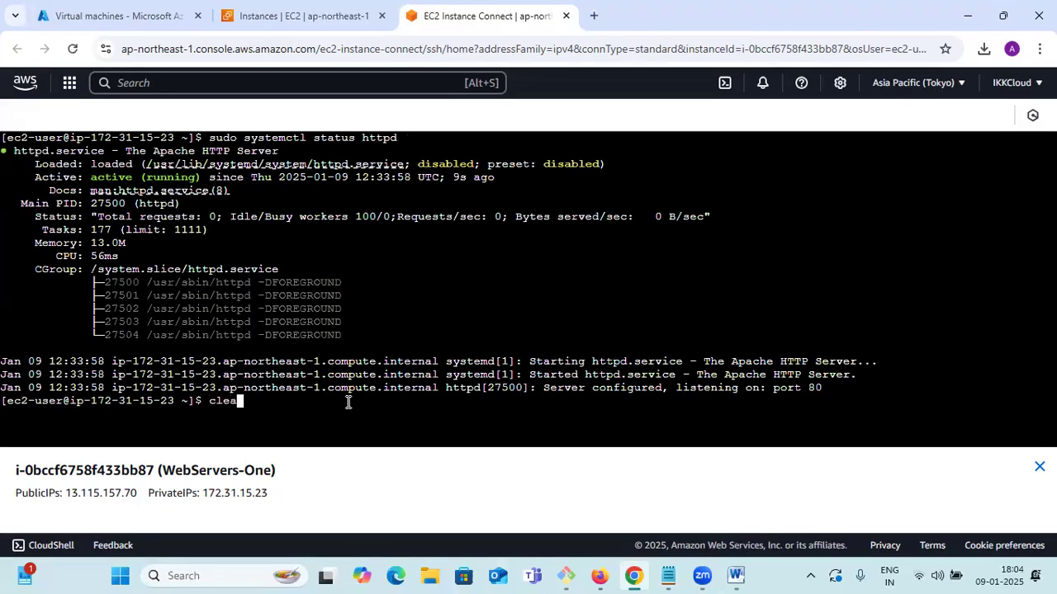
{"action": "key", "text": "Return"}
{"action": "key", "text": "Return"}
{"action": "key", "text": "Return"}
{"action": "key", "text": "Return"}
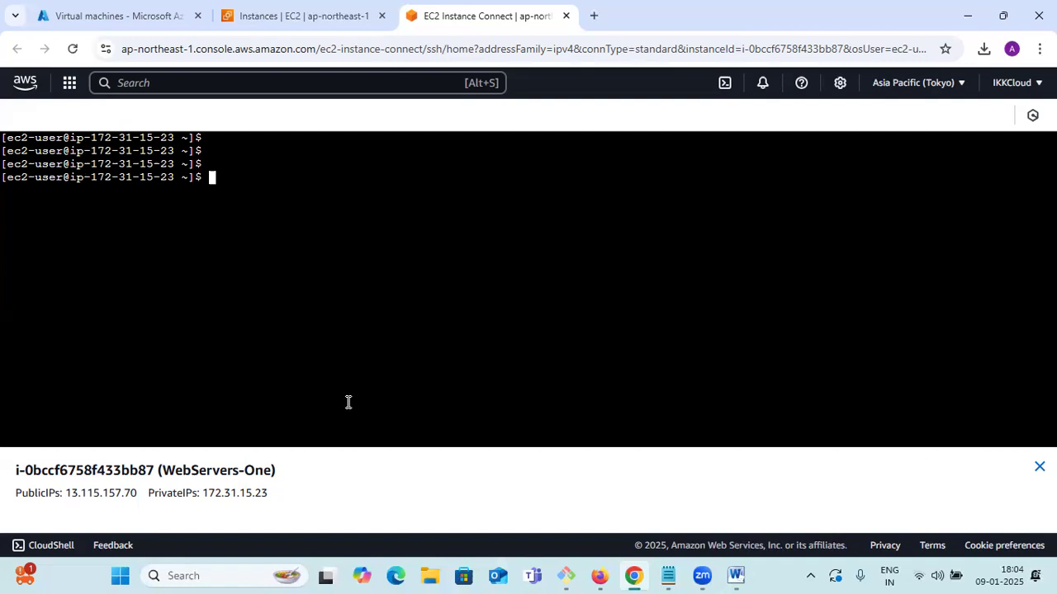
Step: Change to the /var/www/html directory and print the working directory with pwd
{"action": "type", "text": "cd /v"}
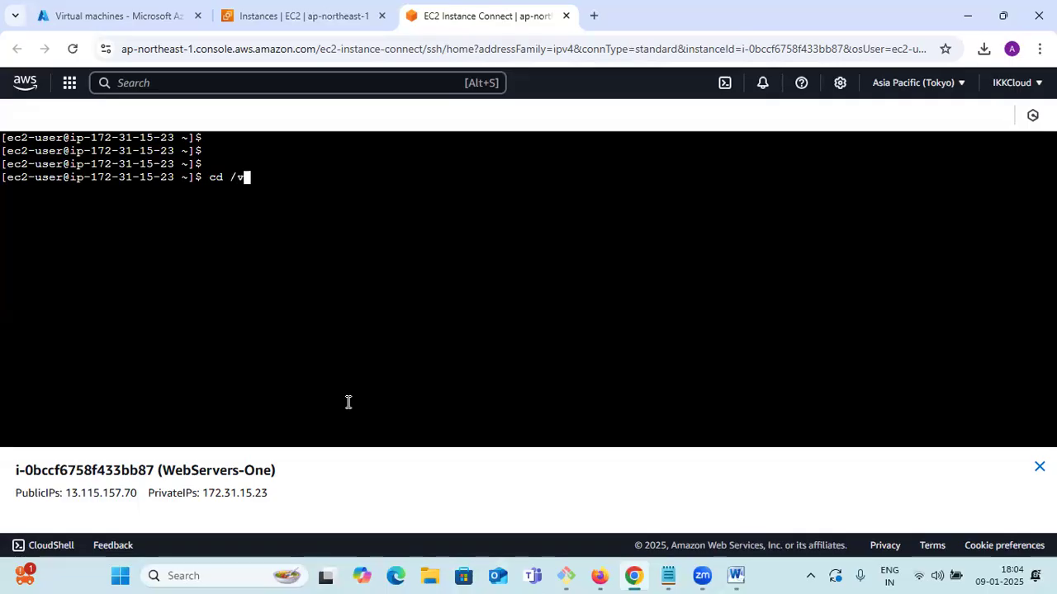
{"action": "type", "text": "ar/www/html"}
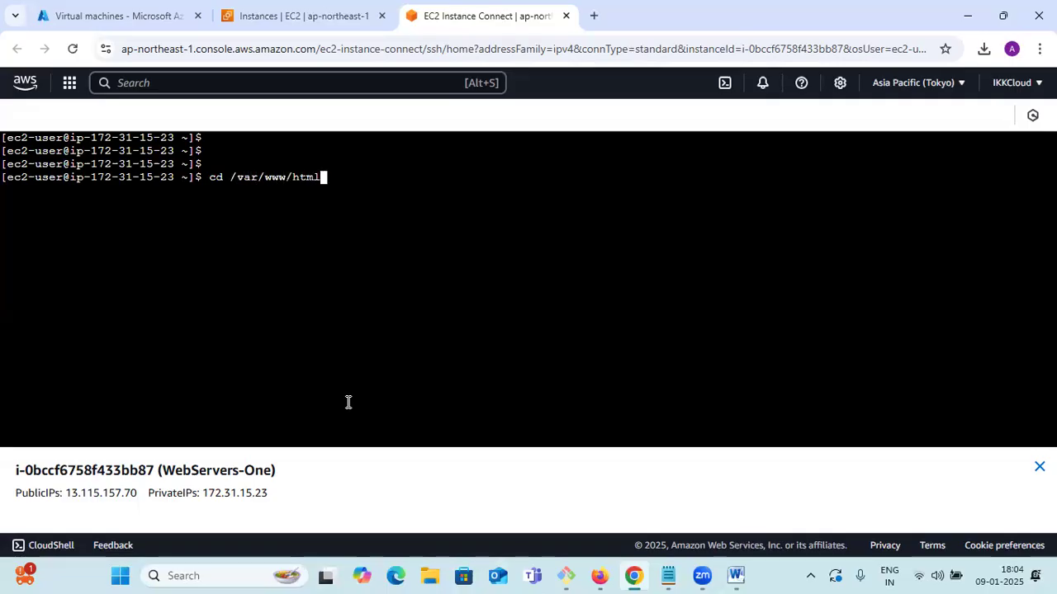
{"action": "key", "text": "Return"}
{"action": "type", "text": "su"}
{"action": "key", "text": "BackSpace"}
{"action": "key", "text": "BackSpace"}
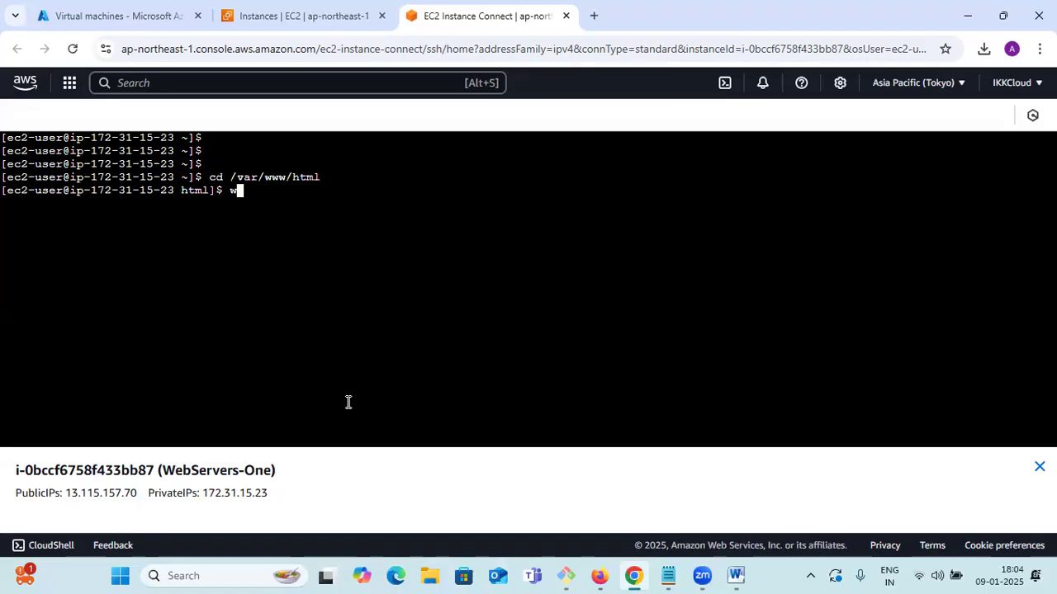
{"action": "type", "text": "pwd"}
{"action": "key", "text": "Return"}
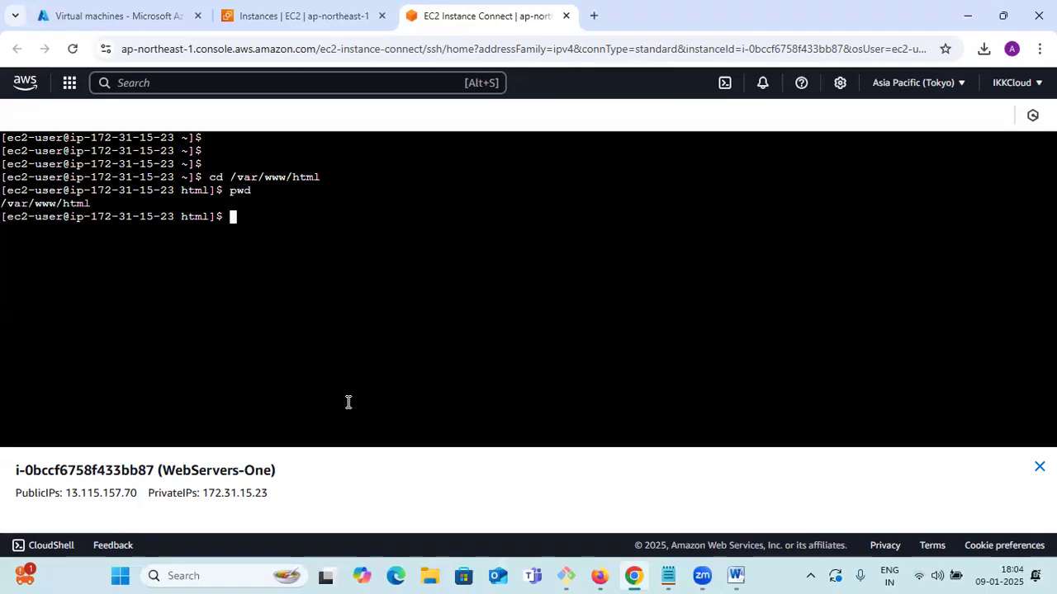
Step: List the contents of the html directory with ls on a cleared terminal, and clear the listing again
{"action": "type", "text": "clear"}
{"action": "key", "text": "Return"}
{"action": "type", "text": "ls"}
{"action": "key", "text": "Return"}
{"action": "type", "text": "clear"}
{"action": "key", "text": "Return"}
{"action": "key", "text": "Return"}
{"action": "key", "text": "Return"}
{"action": "key", "text": "Return"}
Step: Create index.html in the html directory by opening it with sudo vi index.html
{"action": "type", "text": "sudo c"}
{"action": "key", "text": "BackSpace"}
{"action": "key", "text": "BackSpace"}
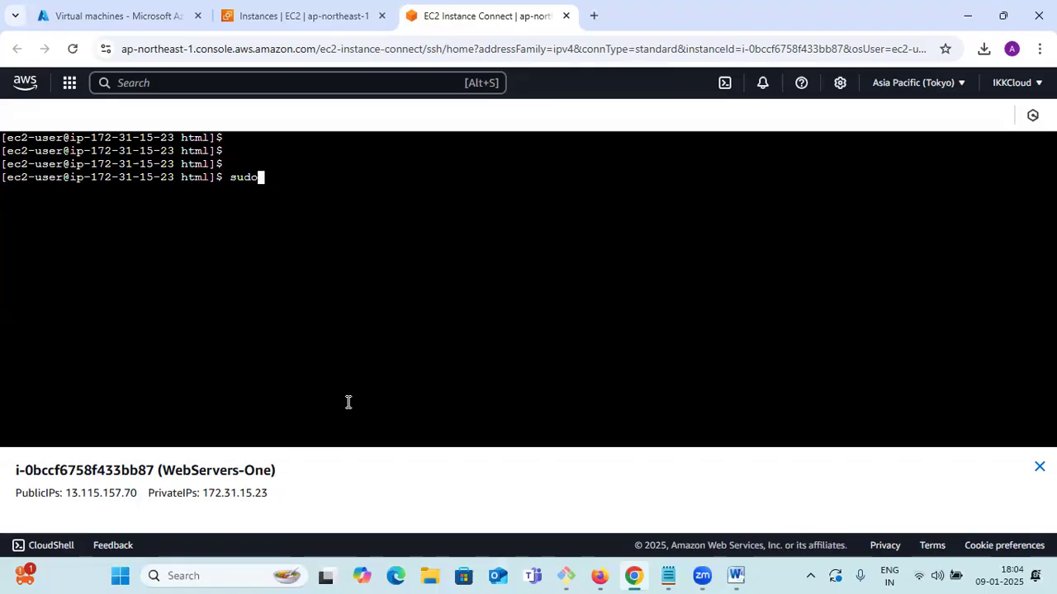
{"action": "key", "text": "BackSpace"}
{"action": "key", "text": "BackSpace"}
{"action": "type", "text": "vi"}
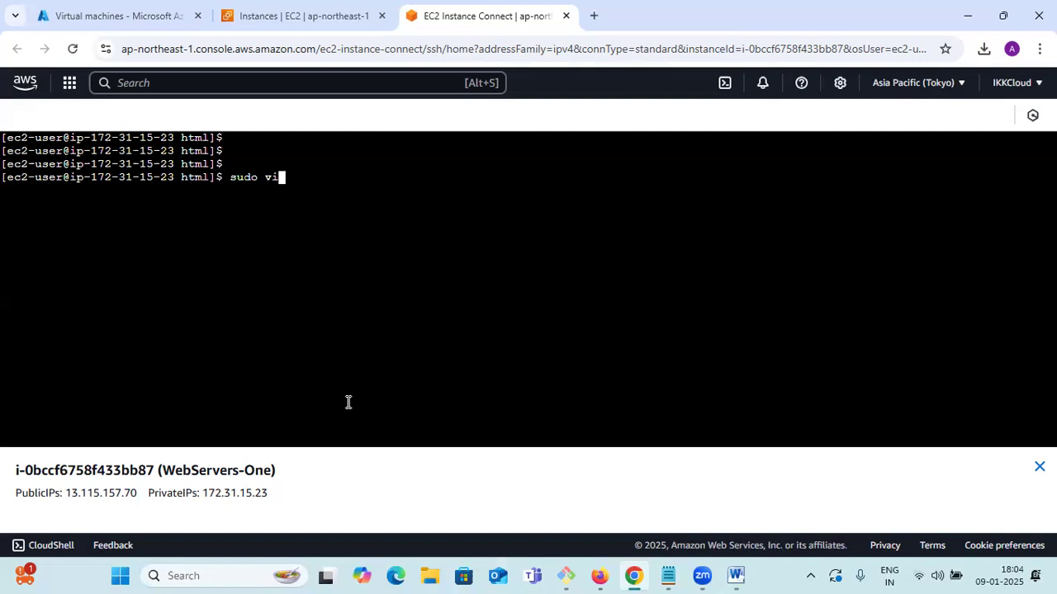
{"action": "type", "text": " index.html"}
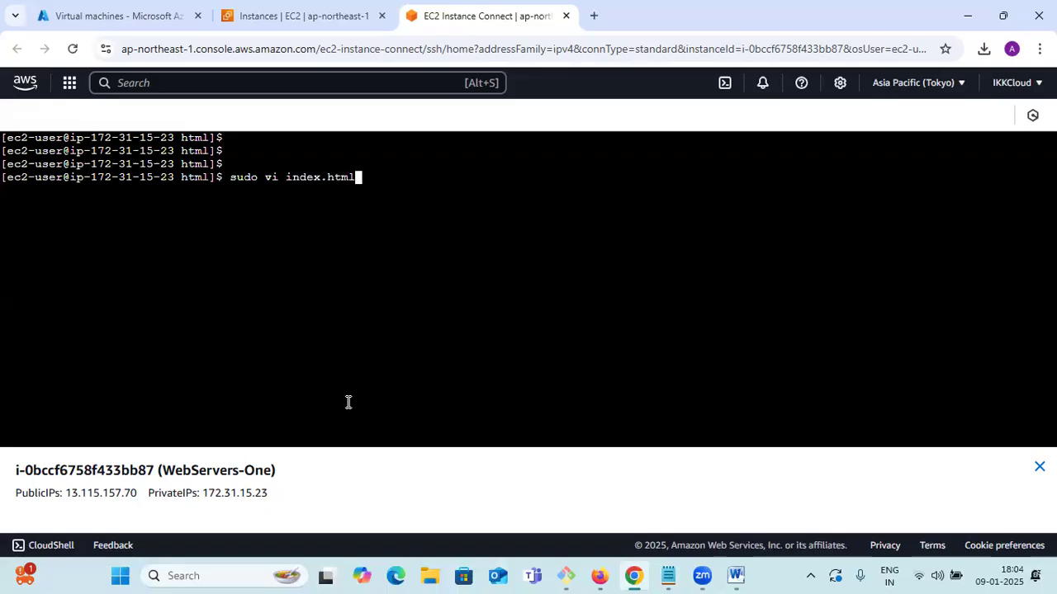
{"action": "key", "text": "Return"}
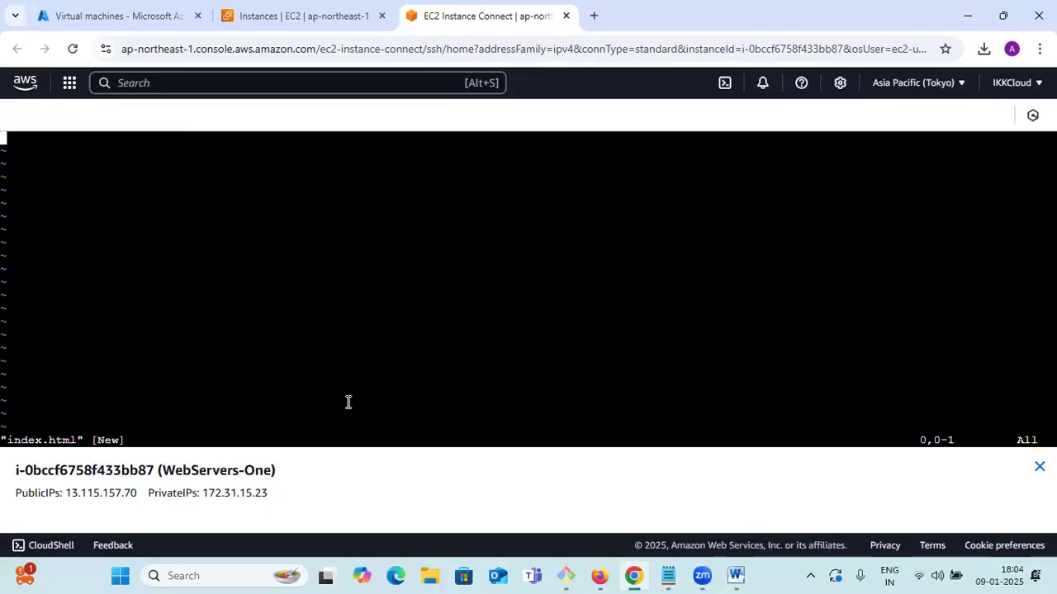
Step: In insert mode, add an opening <html> tag and an indented <body bgcolor=yellow> tag on the next line
{"action": "type", "text": "i"}
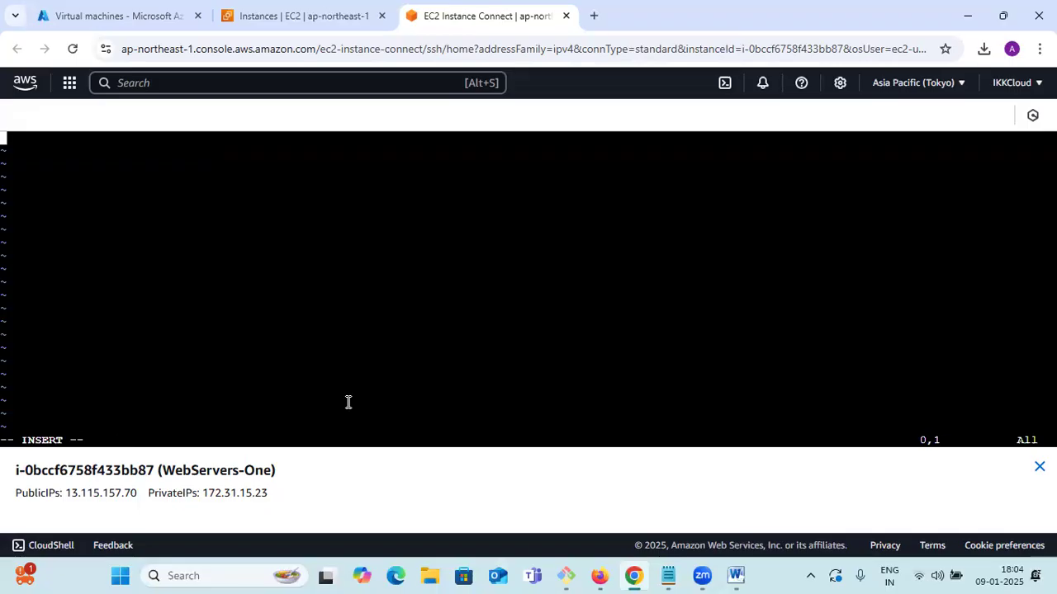
{"action": "type", "text": "<html>"}
{"action": "key", "text": "Return"}
{"action": "key", "text": "Tab"}
{"action": "type", "text": "<"}
{"action": "key", "text": "BackSpace"}
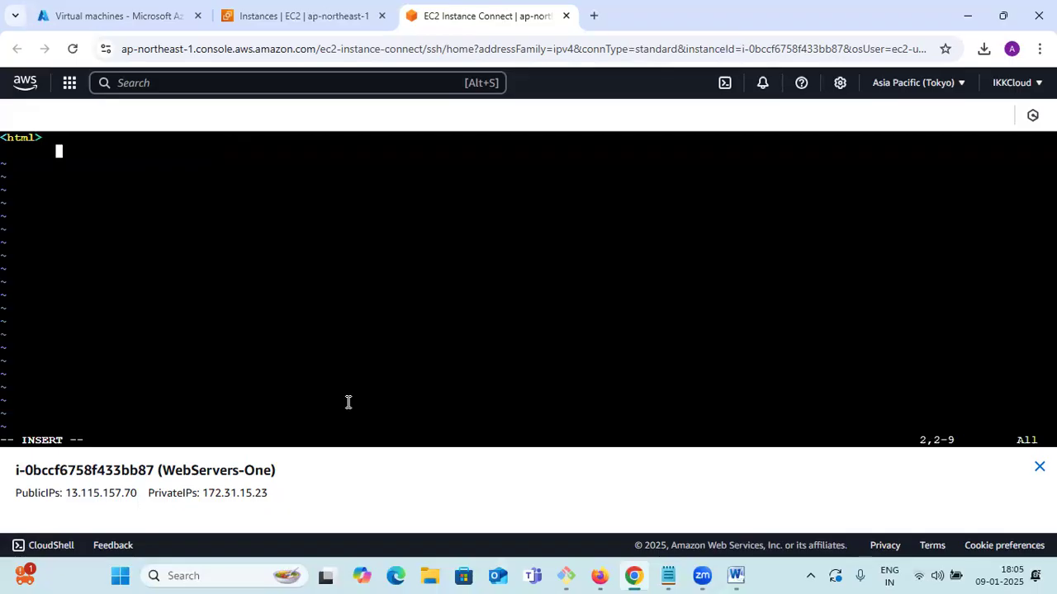
{"action": "type", "text": "<body bgcolor"}
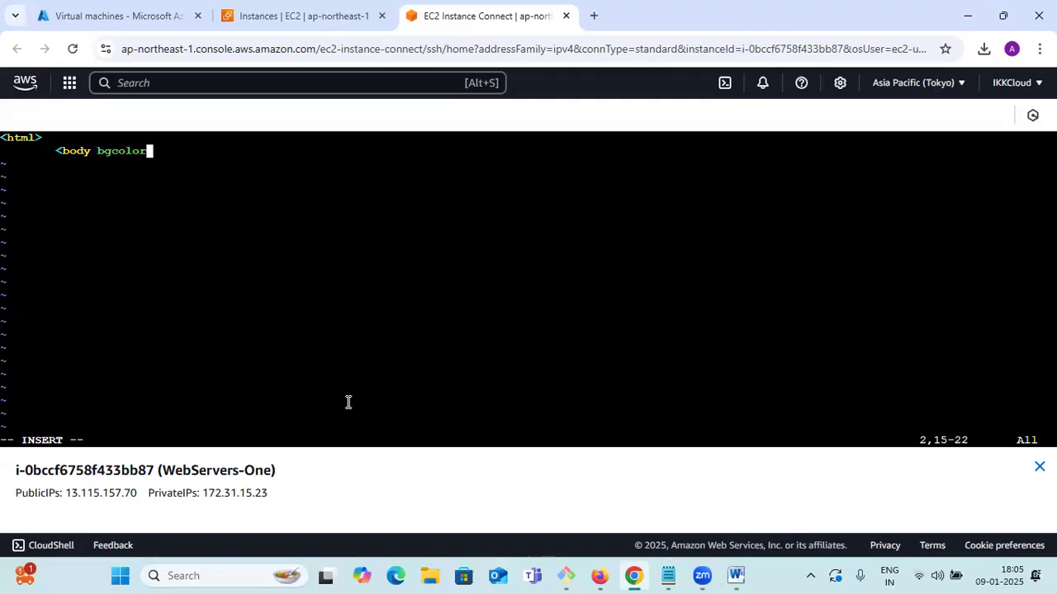
{"action": "type", "text": "=yellow"}
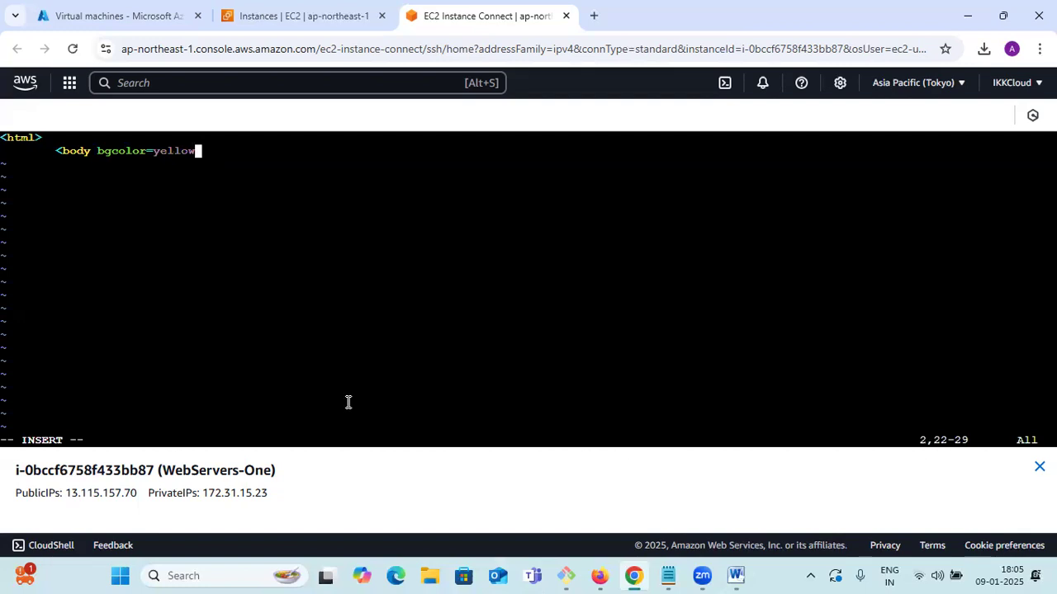
{"action": "type", "text": ">"}
{"action": "key", "text": "Return"}
Step: Add an opening <marquee> tag inside the body, followed by <font color=blue> on its own line
{"action": "type", "text": "<mar"}
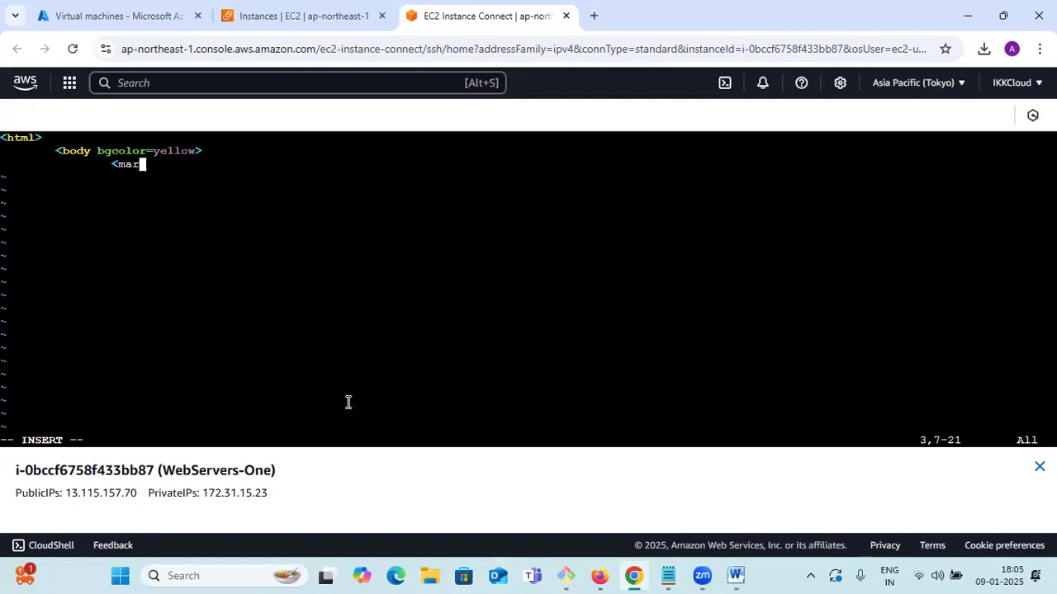
{"action": "type", "text": "quee>"}
{"action": "key", "text": "Return"}
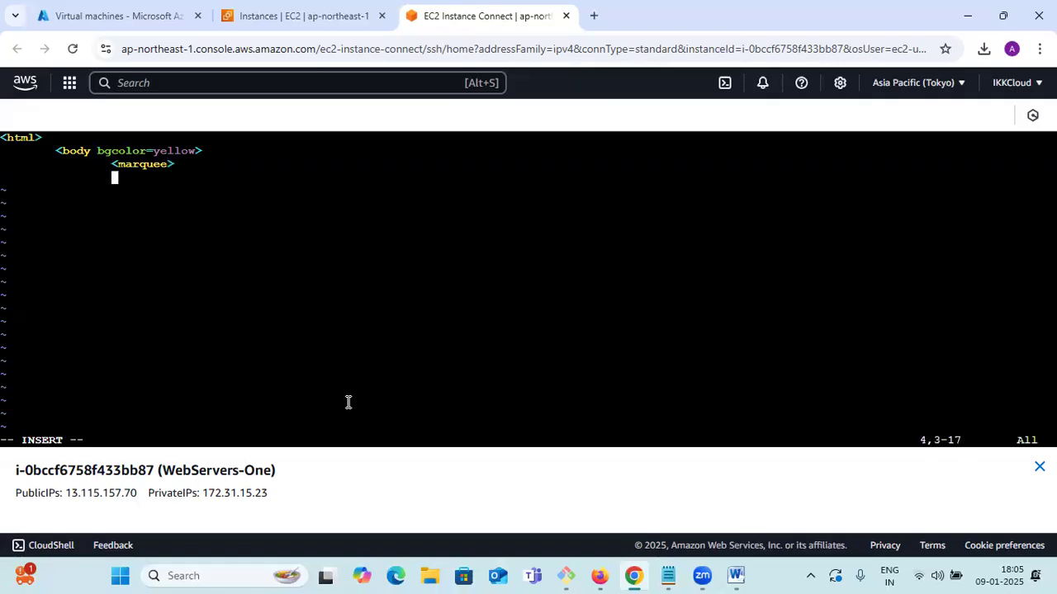
{"action": "type", "text": "<font colo"}
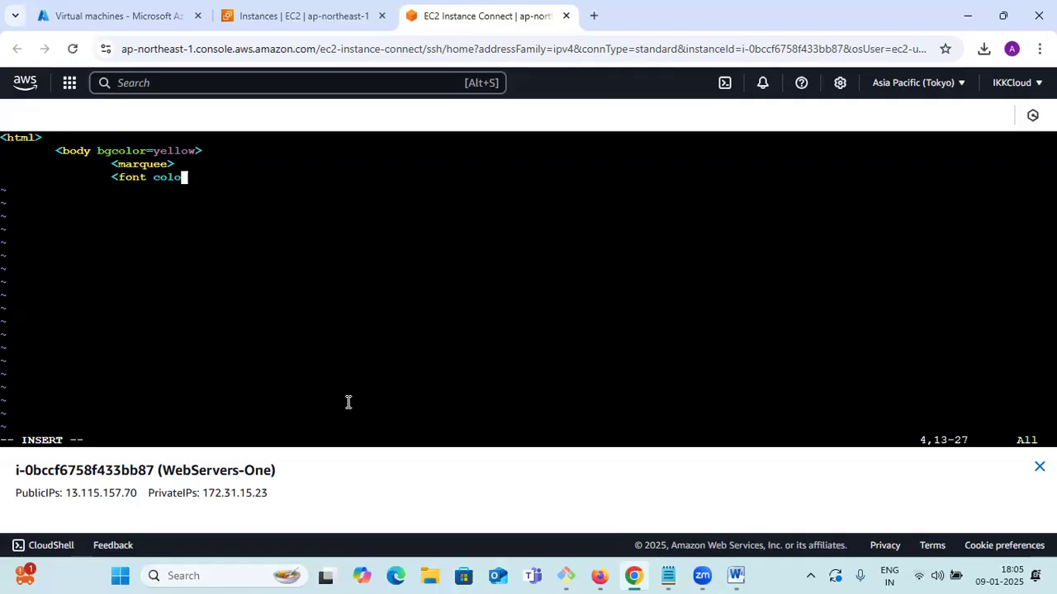
{"action": "type", "text": "r=blue"}
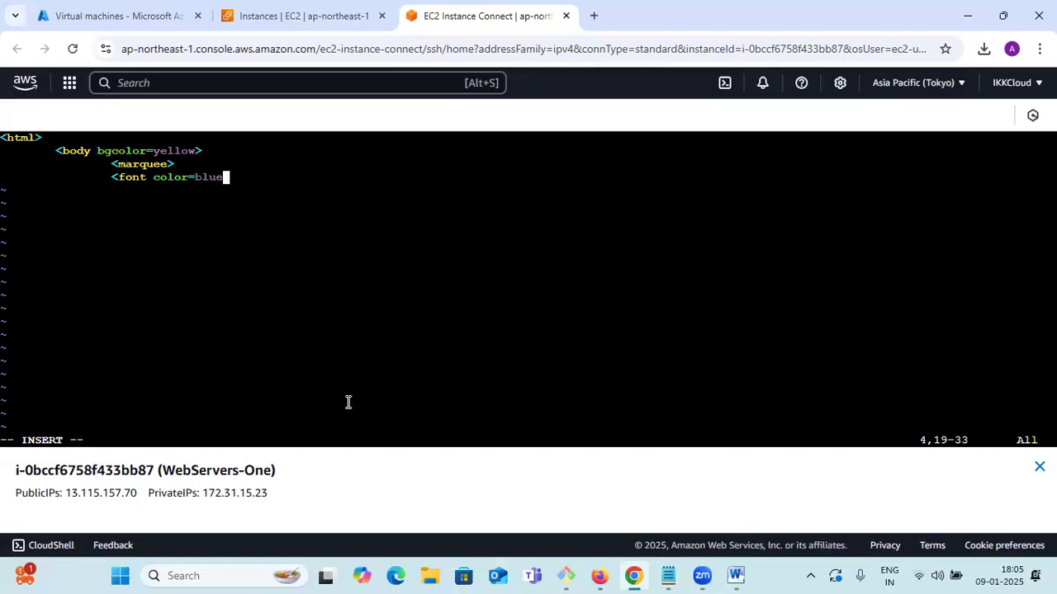
{"action": "type", "text": ">"}
{"action": "key", "text": "Return"}
Step: Add the heading line <h1> Welcome to TCS WebServer one </h1> inside the font tag
{"action": "type", "text": "<h1"}
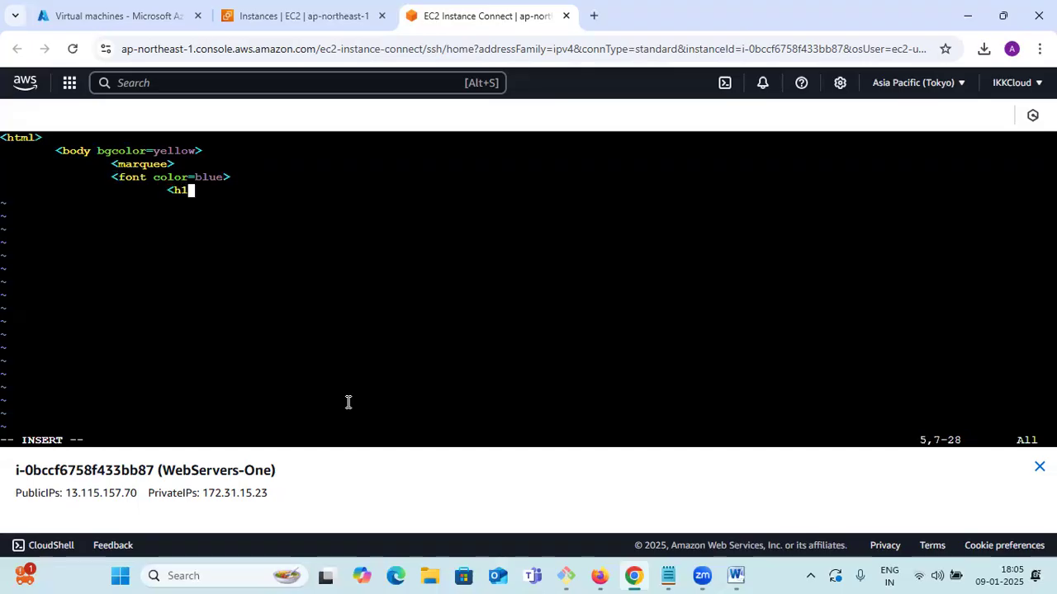
{"action": "type", "text": "> "}
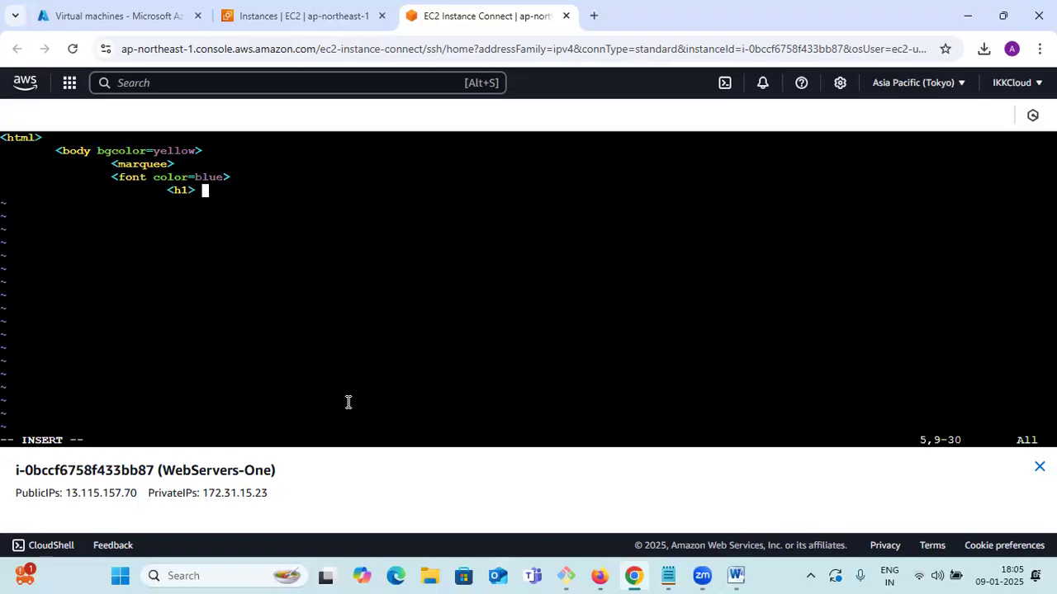
{"action": "type", "text": "Welcome to "}
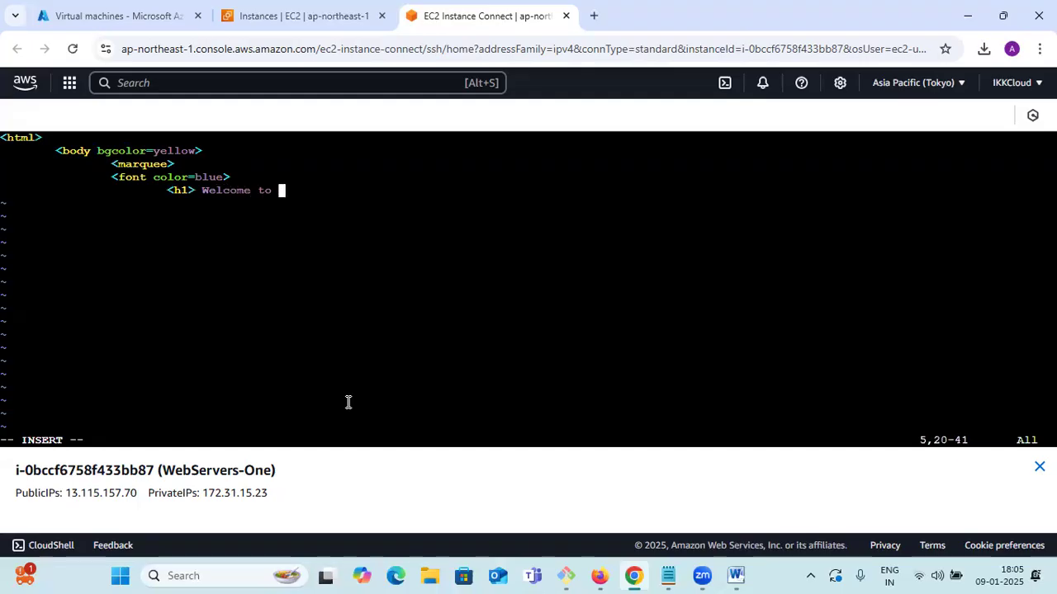
{"action": "type", "text": "TCS WEB"}
{"action": "key", "text": "BackSpace"}
{"action": "type", "text": "bSe"}
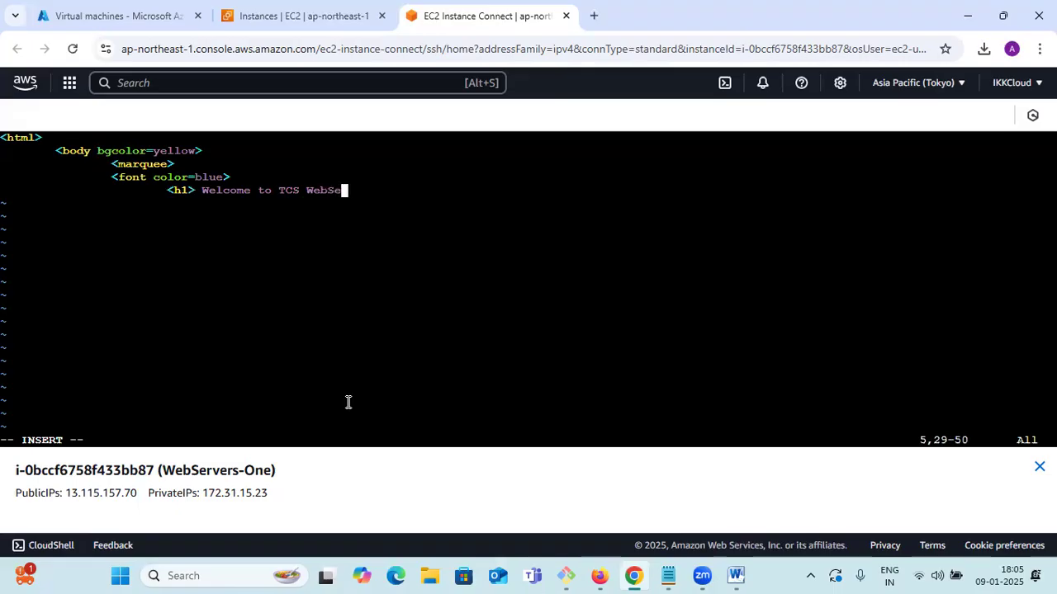
{"action": "type", "text": "rver One"}
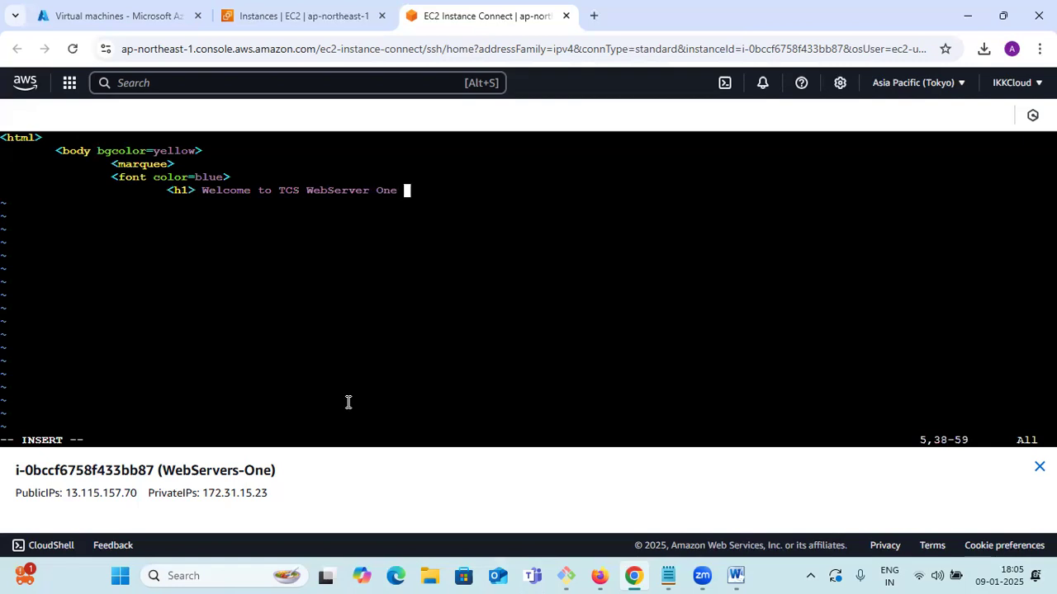
{"action": "key", "text": "BackSpace"}
{"action": "key", "text": "BackSpace"}
{"action": "key", "text": "BackSpace"}
{"action": "key", "text": "BackSpace"}
{"action": "key", "text": "BackSpace"}
{"action": "key", "text": "BackSpace"}
{"action": "type", "text": "one </h1>"}
{"action": "key", "text": "BackSpace"}
{"action": "type", "text": ">"}
{"action": "key", "text": "Return"}
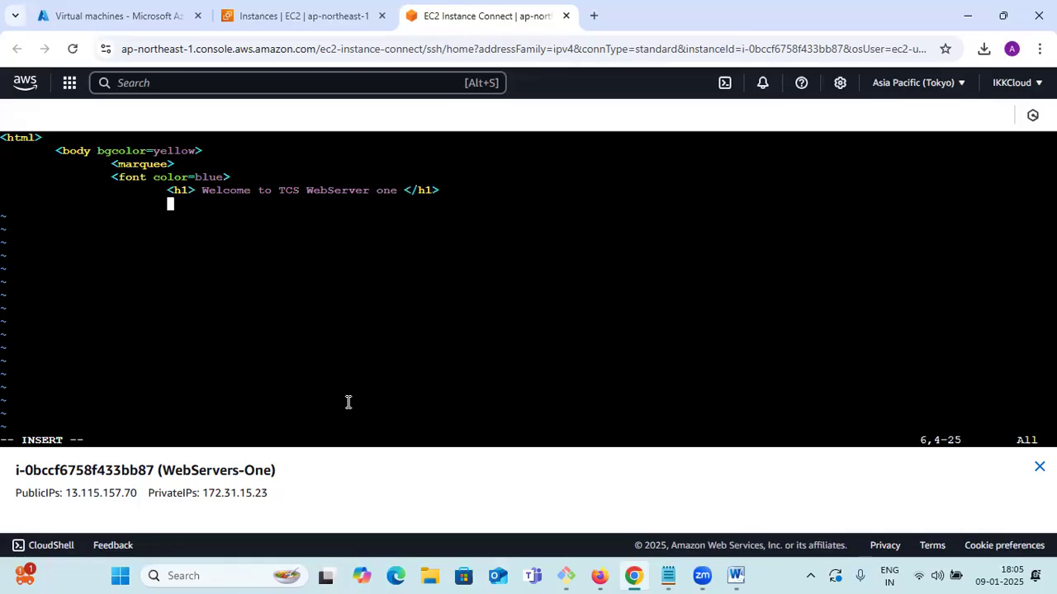
Step: Close the font and marquee elements with </font> and </marquee> on separate lines below the heading
{"action": "type", "text": "</font"}
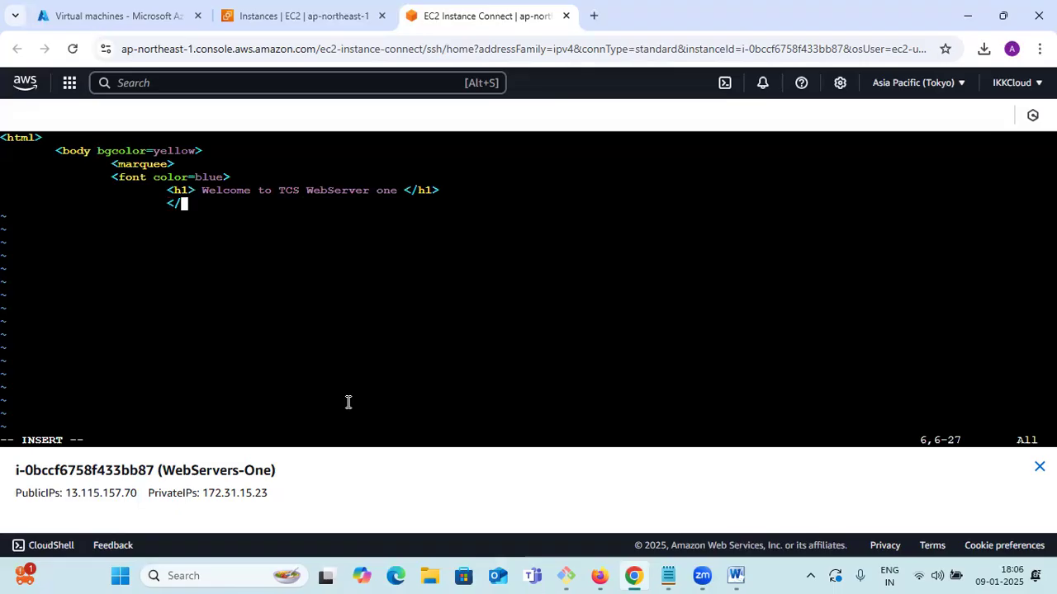
{"action": "key", "text": "Return"}
{"action": "key", "text": "BackSpace"}
{"action": "key", "text": "BackSpace"}
{"action": "key", "text": "BackSpace"}
{"action": "key", "text": "BackSpace"}
{"action": "type", "text": ">"}
{"action": "key", "text": "Return"}
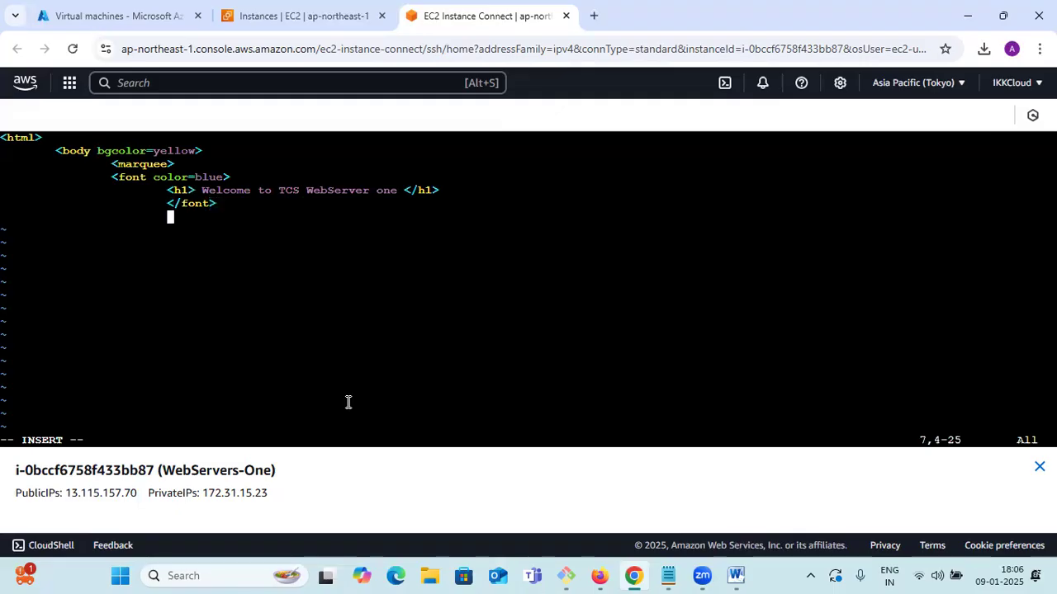
{"action": "type", "text": "</marq"}
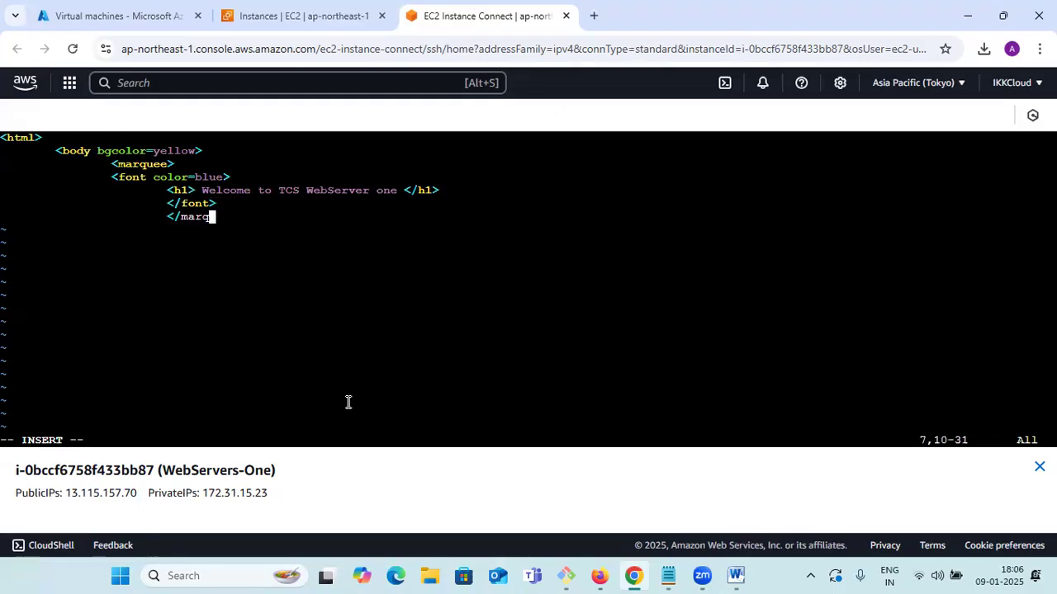
{"action": "type", "text": "uee>"}
{"action": "key", "text": "Return"}
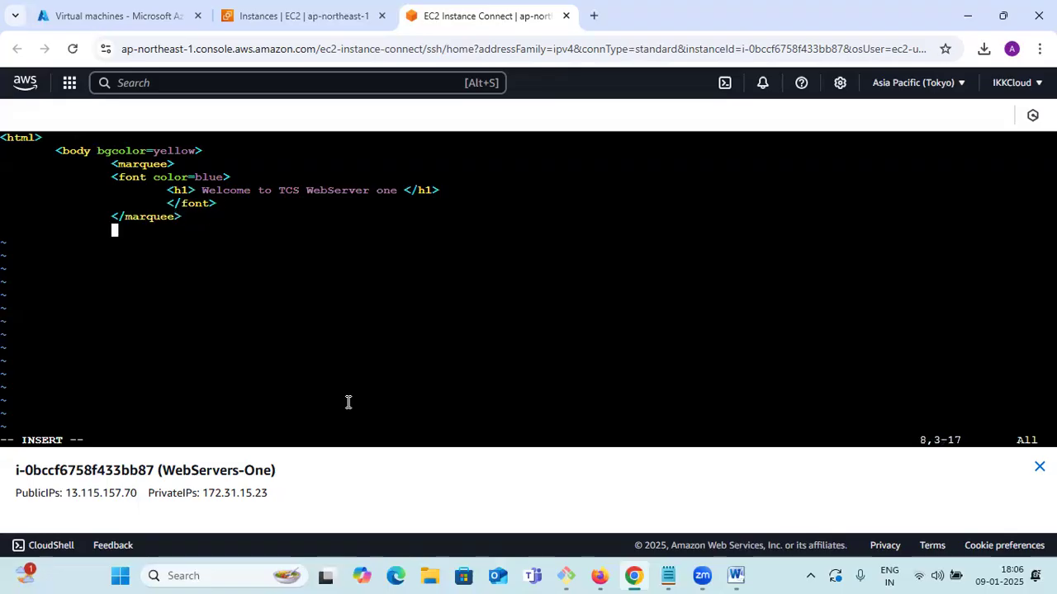
Step: Finish the page markup with the closing tags </body> and </html> on separate lines
{"action": "type", "text": "</b"}
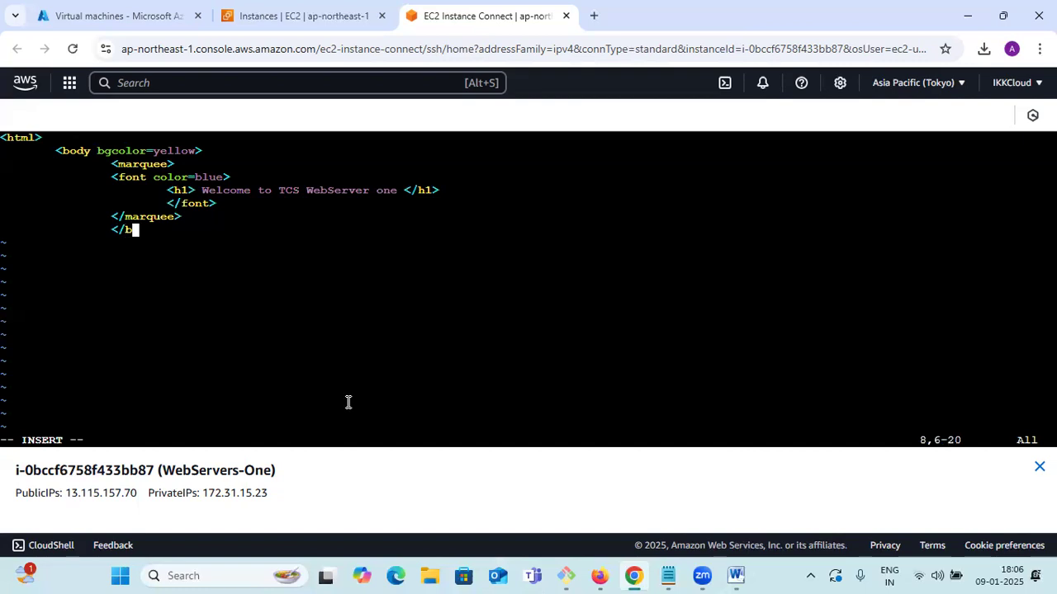
{"action": "type", "text": "ody>"}
{"action": "key", "text": "Return"}
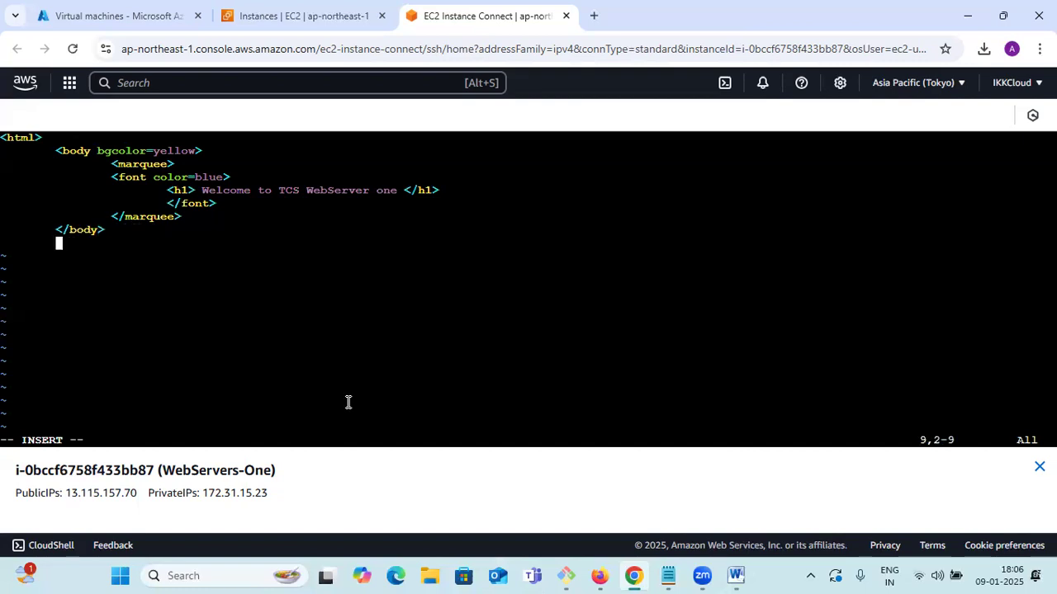
{"action": "type", "text": "</ht"}
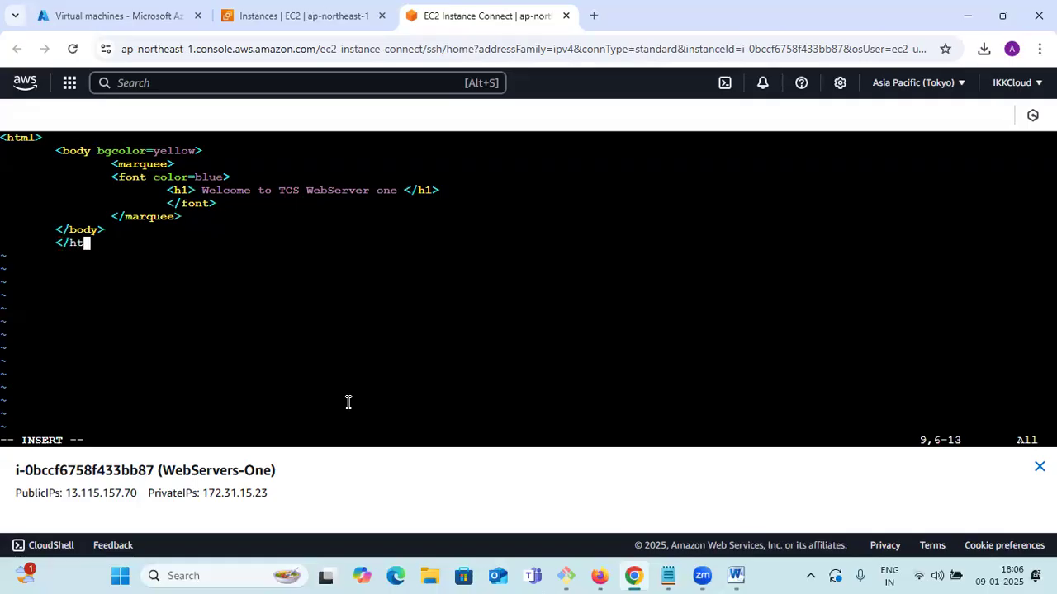
{"action": "type", "text": "ml>"}
{"action": "key", "text": "Return"}
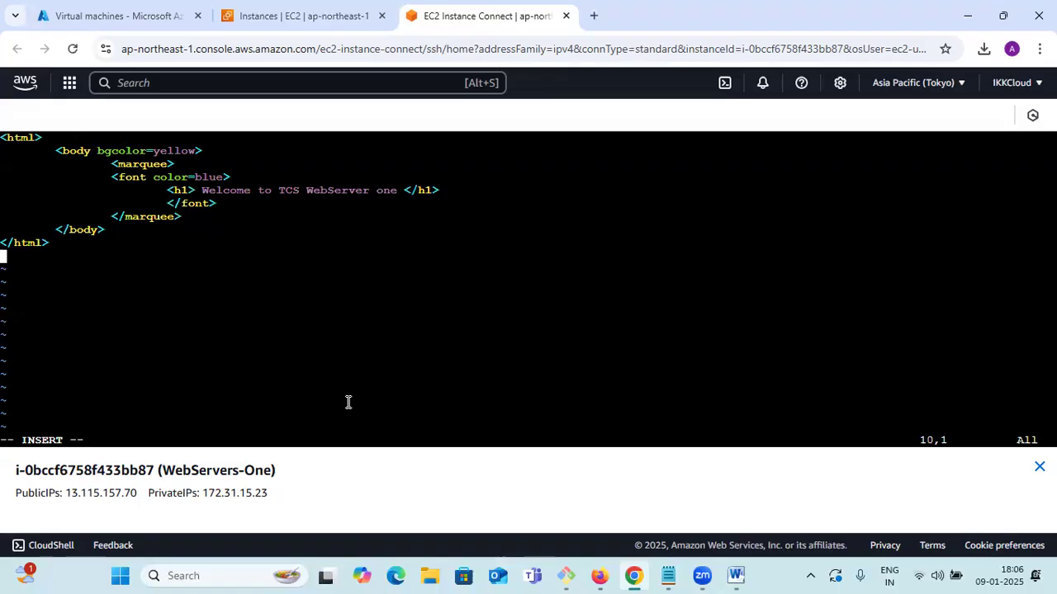
Step: Leave insert mode, then save index.html and quit the editor with :wq!
{"action": "key", "text": "Escape"}
{"action": "key", "text": "shift+semicolon"}
{"action": "type", "text": "wq!"}
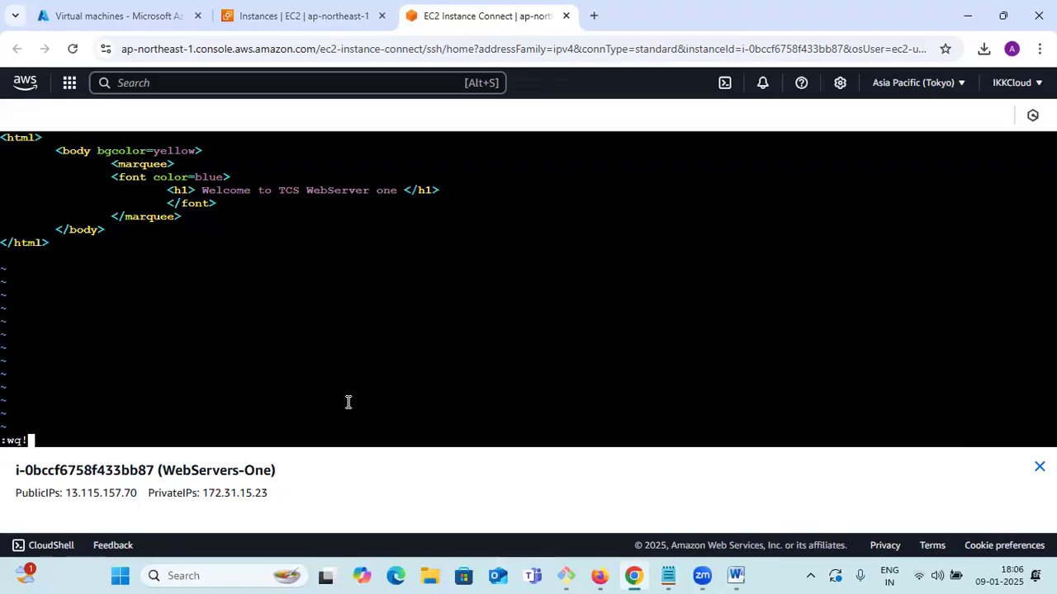
{"action": "key", "text": "Return"}
Step: List the html directory with ls to check for index.html
{"action": "type", "text": "ls"}
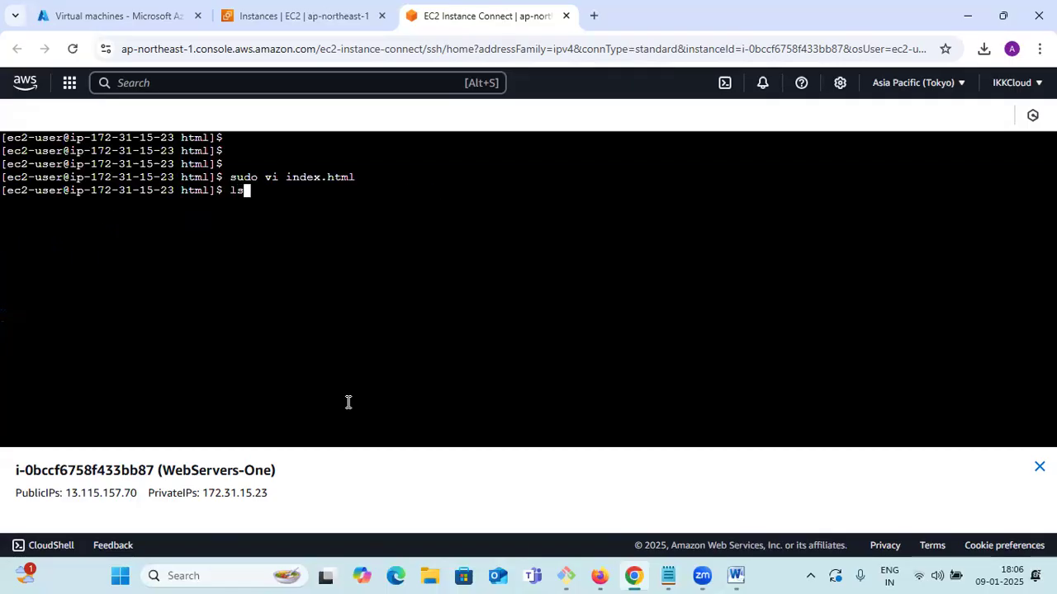
{"action": "key", "text": "Return"}
{"action": "key", "text": "Return"}
{"action": "key", "text": "Return"}
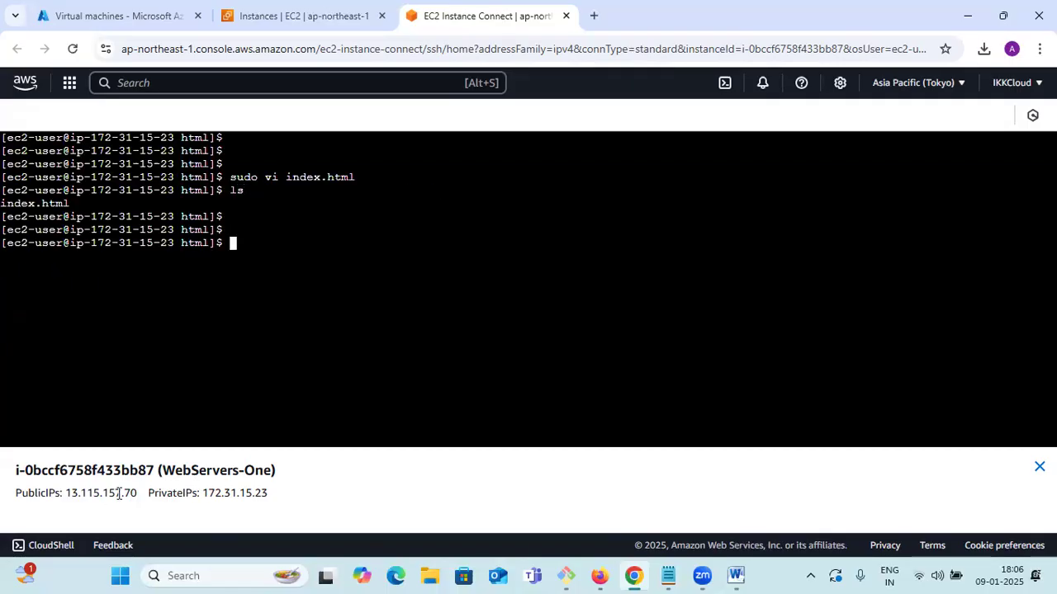
Step: Copy the public IP 13.115.157.70 of WebServers-One, open it in a new browser tab and check the heading on the page
{"action": "left_click_drag", "start_coordinate": [138, 492], "coordinate": [66, 492]}
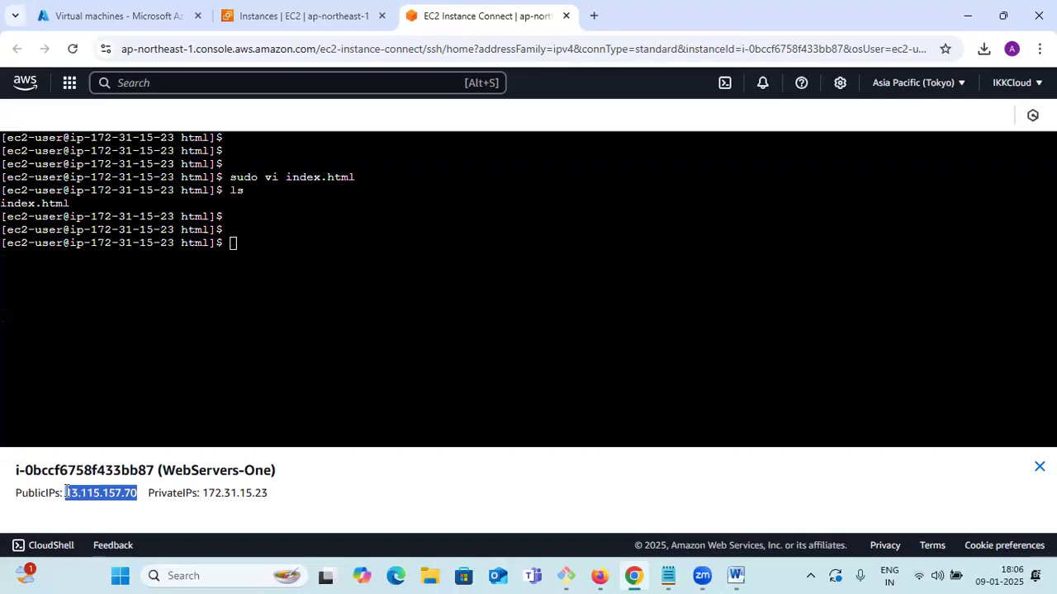
{"action": "right_click", "coordinate": [73, 493]}
{"action": "left_click", "coordinate": [95, 328]}
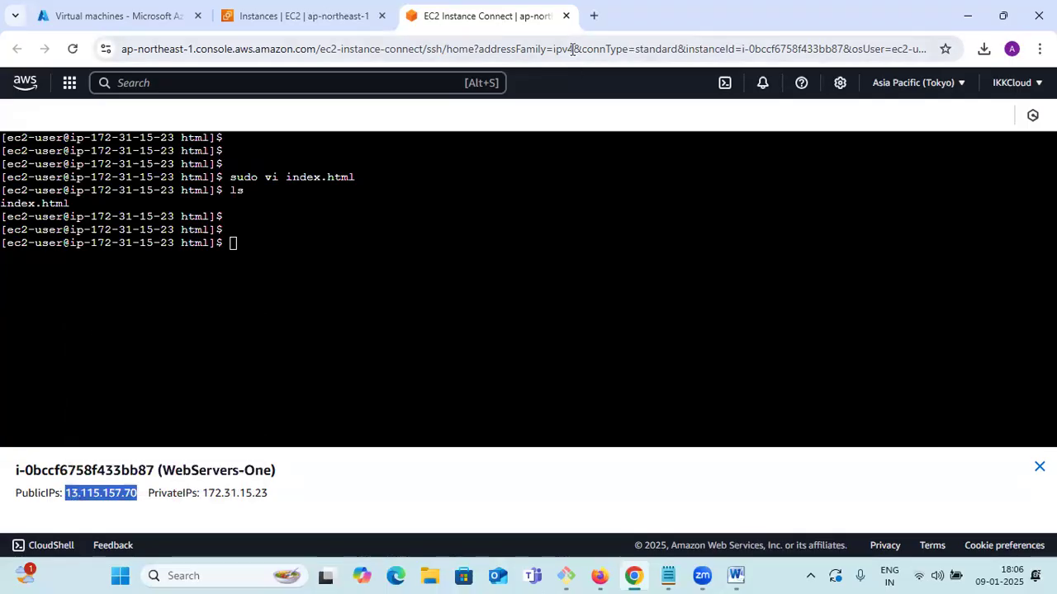
{"action": "left_click", "coordinate": [594, 15]}
{"action": "key", "text": "ctrl+v"}
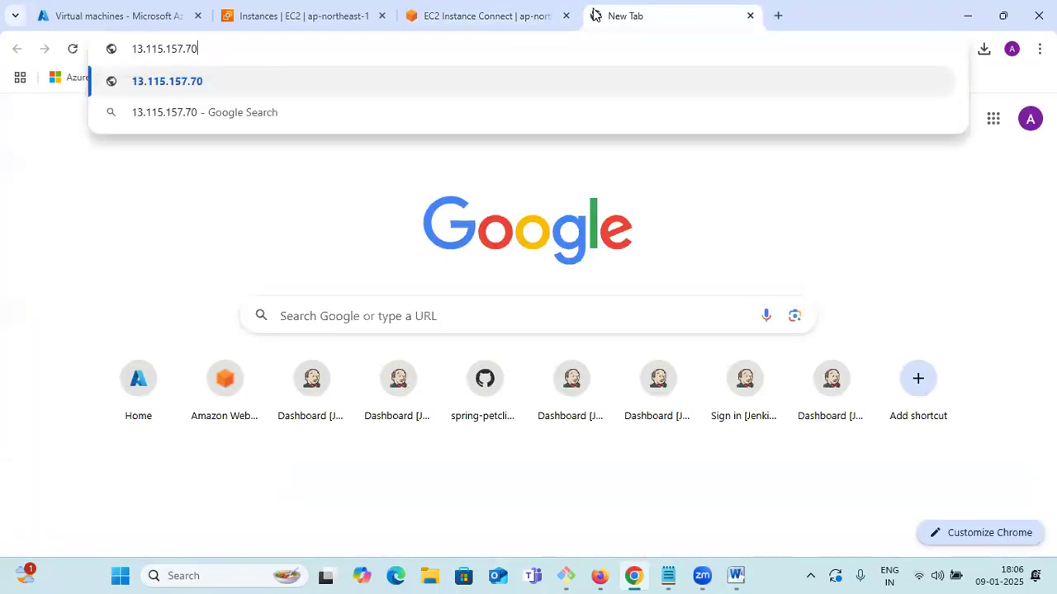
{"action": "key", "text": "Return"}
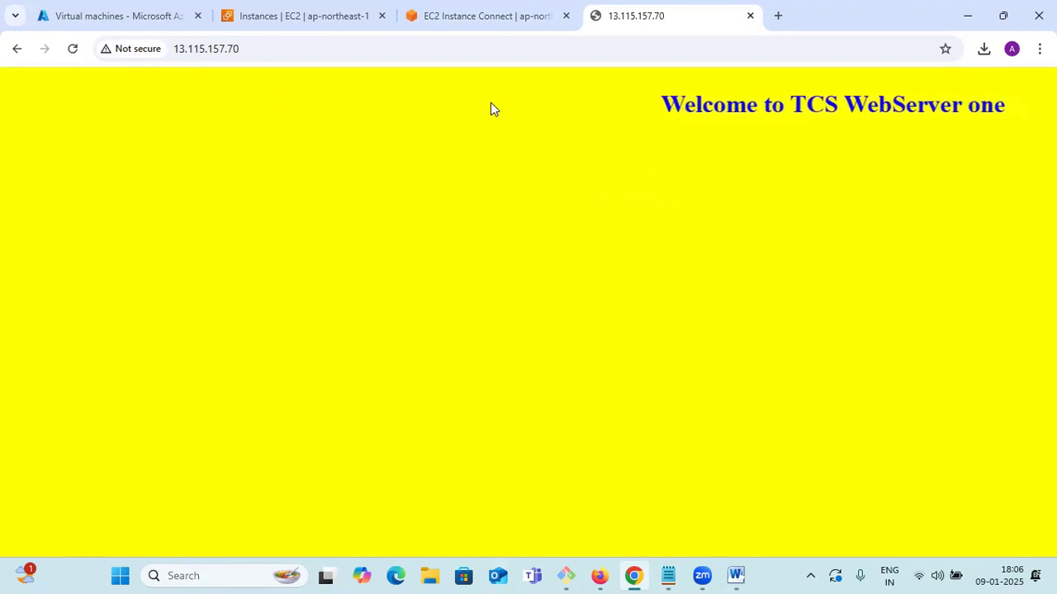
{"action": "left_click_drag", "start_coordinate": [793, 104], "coordinate": [949, 106]}
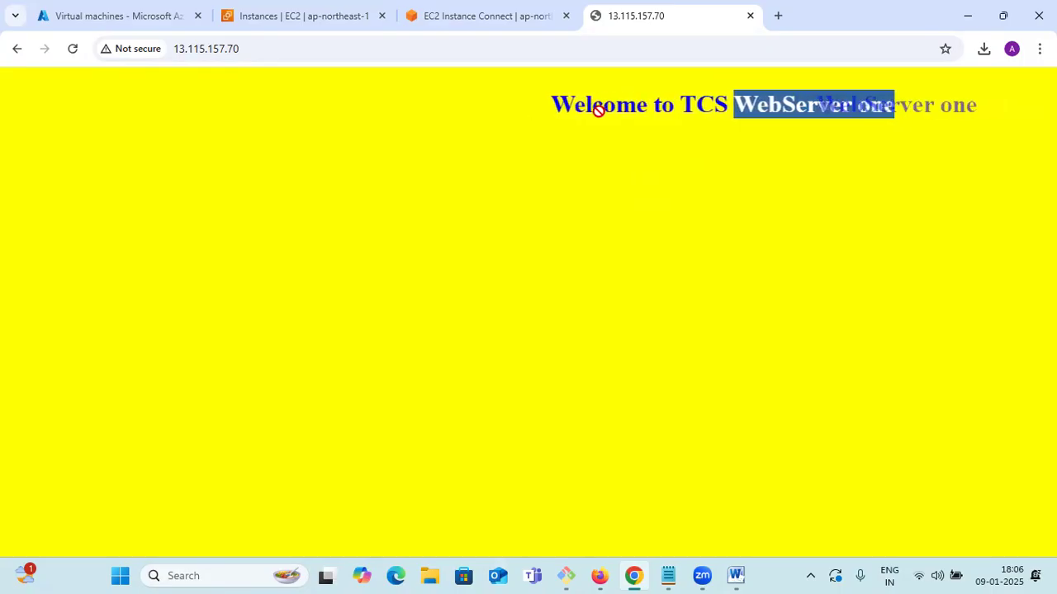
{"action": "left_click", "coordinate": [733, 132]}
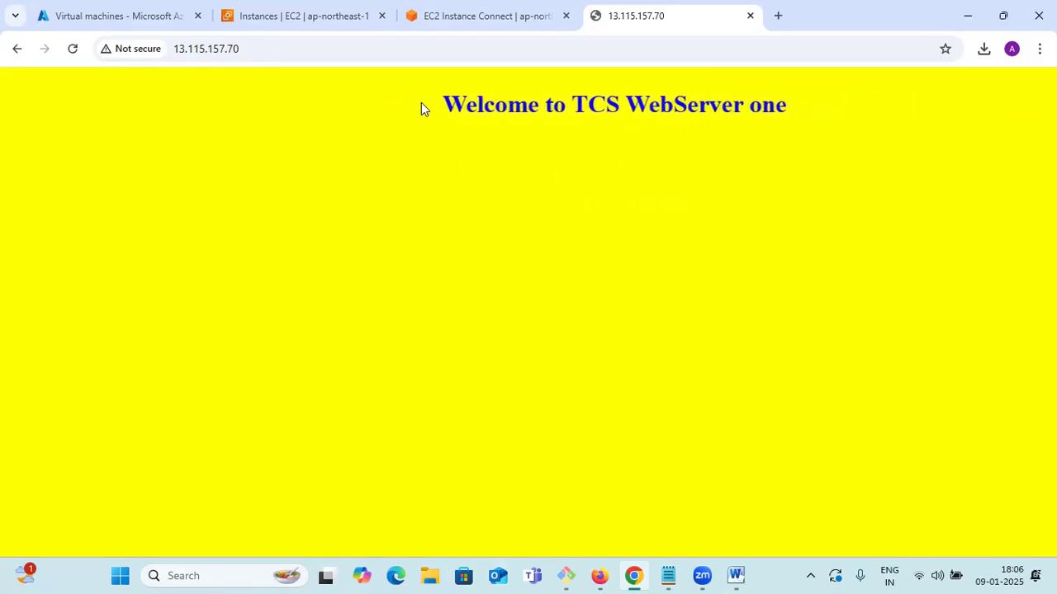
Step: Select only the WebServers-Two instance and connect to it through EC2 Instance Connect with the default ec2-user username
{"action": "left_click_drag", "start_coordinate": [701, 104], "coordinate": [405, 104]}
{"action": "left_click", "coordinate": [255, 17]}
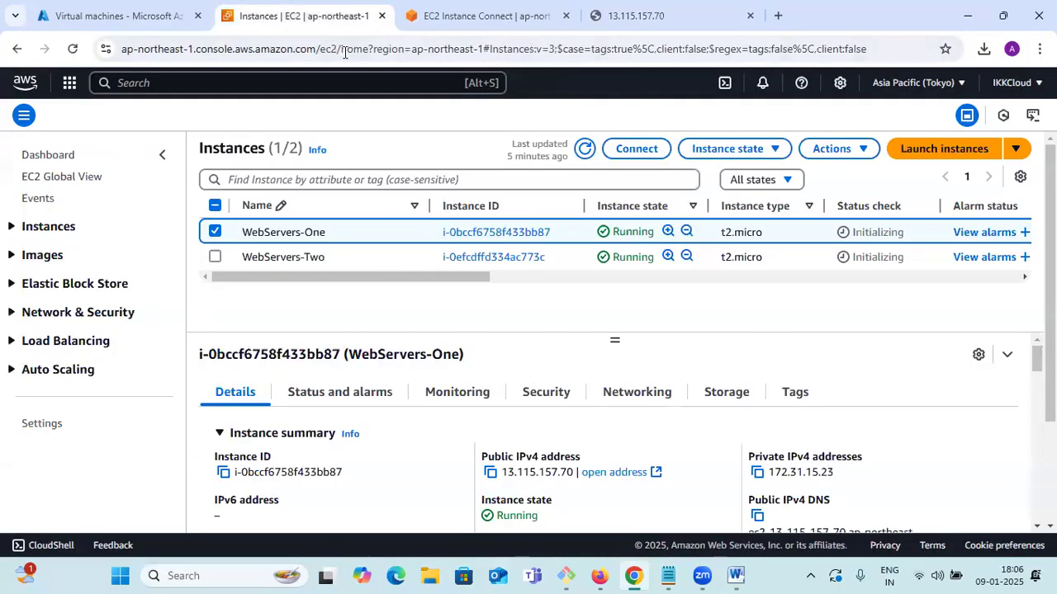
{"action": "left_click", "coordinate": [219, 233]}
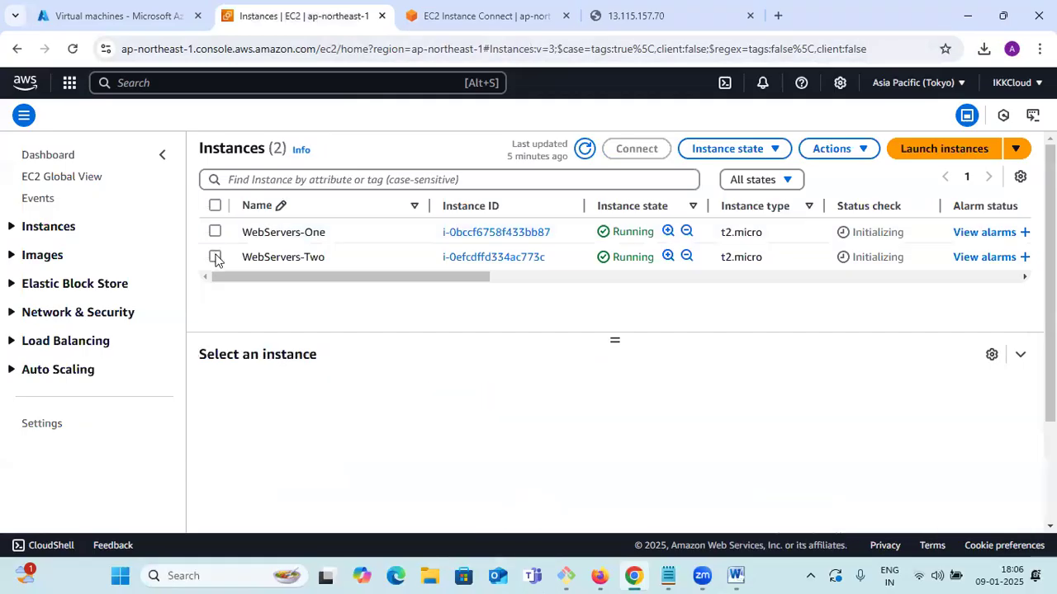
{"action": "left_click", "coordinate": [215, 257]}
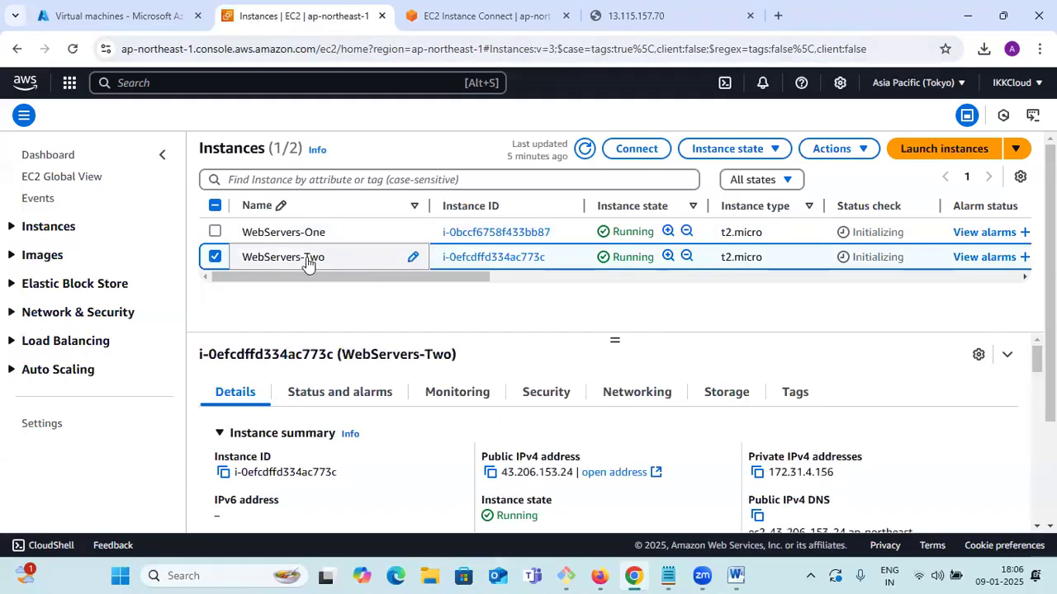
{"action": "left_click", "coordinate": [640, 150]}
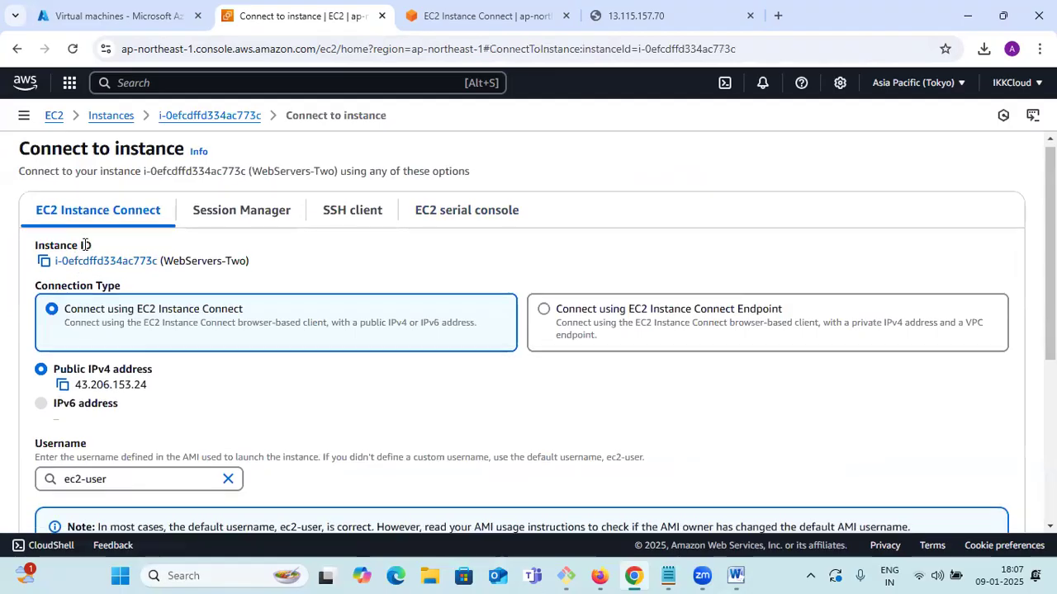
{"action": "scroll", "coordinate": [88, 251], "scroll_direction": "down", "scroll_amount": 2}
{"action": "left_click", "coordinate": [984, 444]}
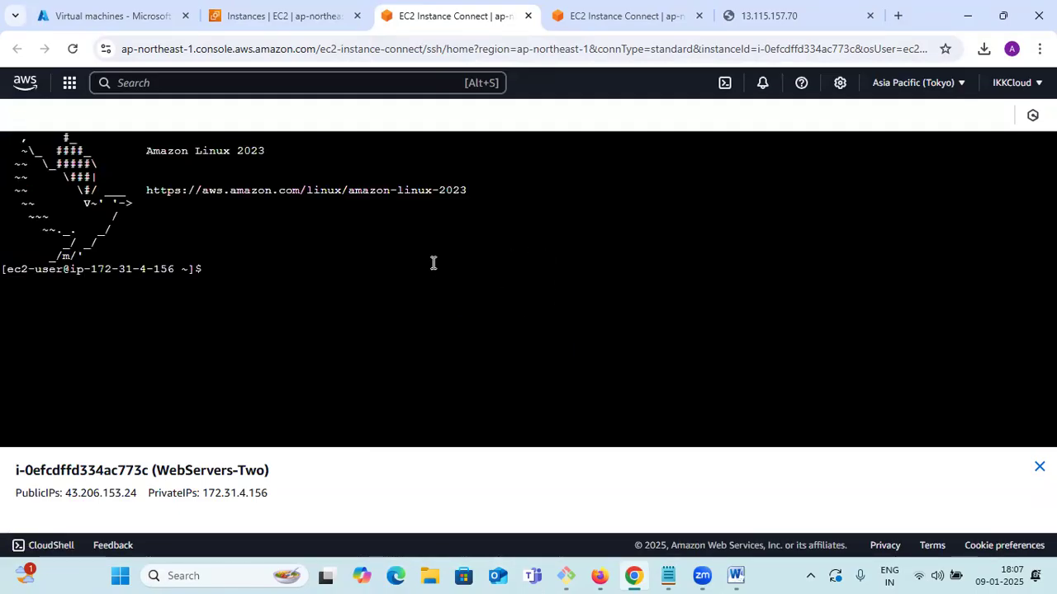
Step: Clear the WebServers-Two terminal and update all packages with sudo yum update -y
{"action": "type", "text": "clear"}
{"action": "key", "text": "Return"}
{"action": "type", "text": "sudo "}
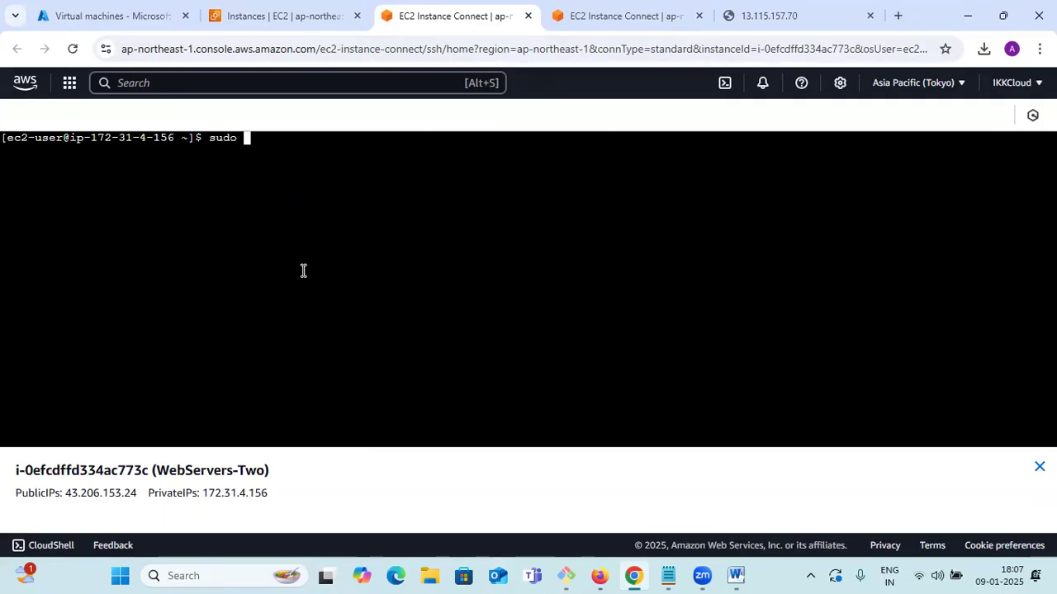
{"action": "type", "text": "yum update -y"}
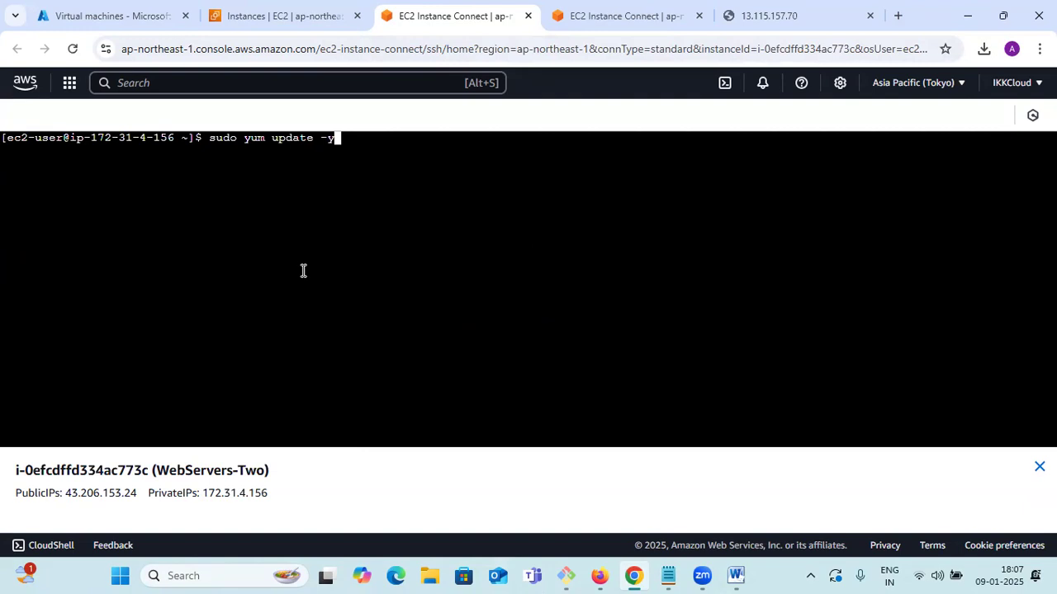
{"action": "key", "text": "Return"}
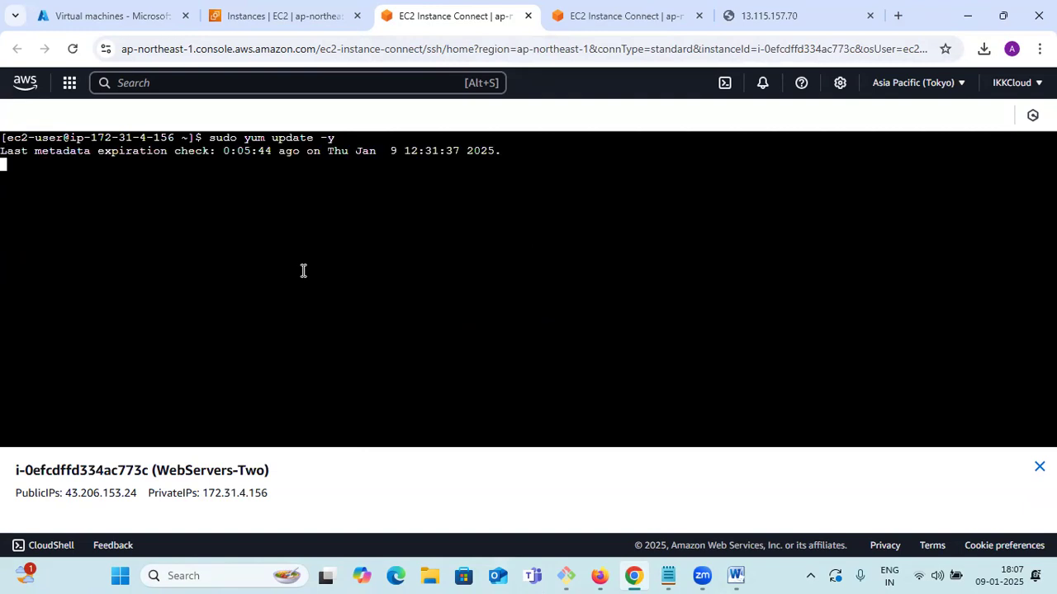
Step: Clear the terminal and install the Apache packages with sudo yum install httpd* -y
{"action": "type", "text": "cle"}
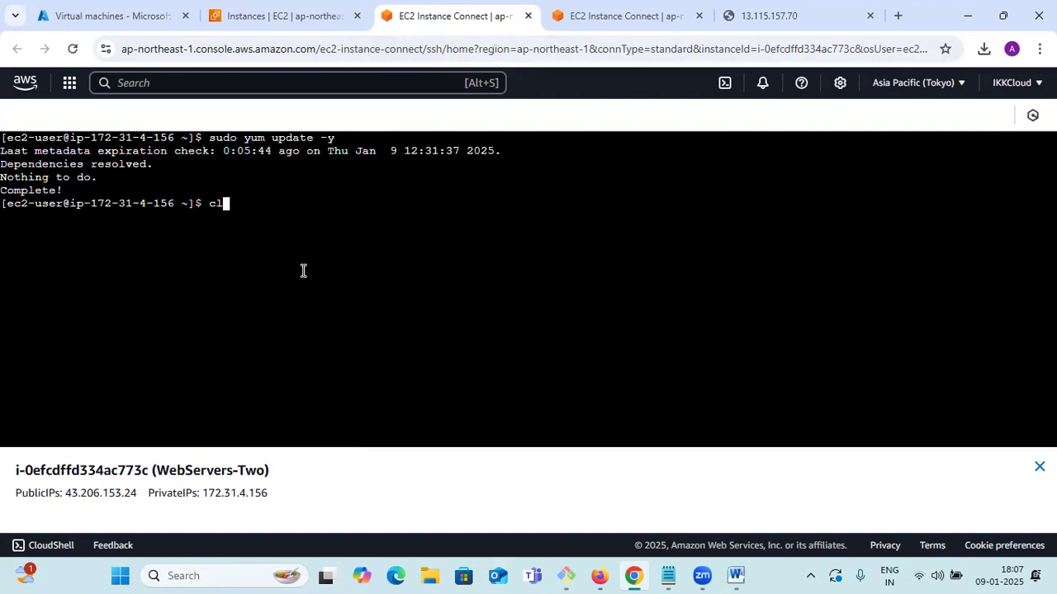
{"action": "key", "text": "BackSpace"}
{"action": "key", "text": "BackSpace"}
{"action": "key", "text": "BackSpace"}
{"action": "type", "text": "clear"}
{"action": "key", "text": "Return"}
{"action": "key", "text": "Return"}
{"action": "key", "text": "Return"}
{"action": "key", "text": "Return"}
{"action": "key", "text": "Return"}
{"action": "type", "text": "sudo yum install httpd*"}
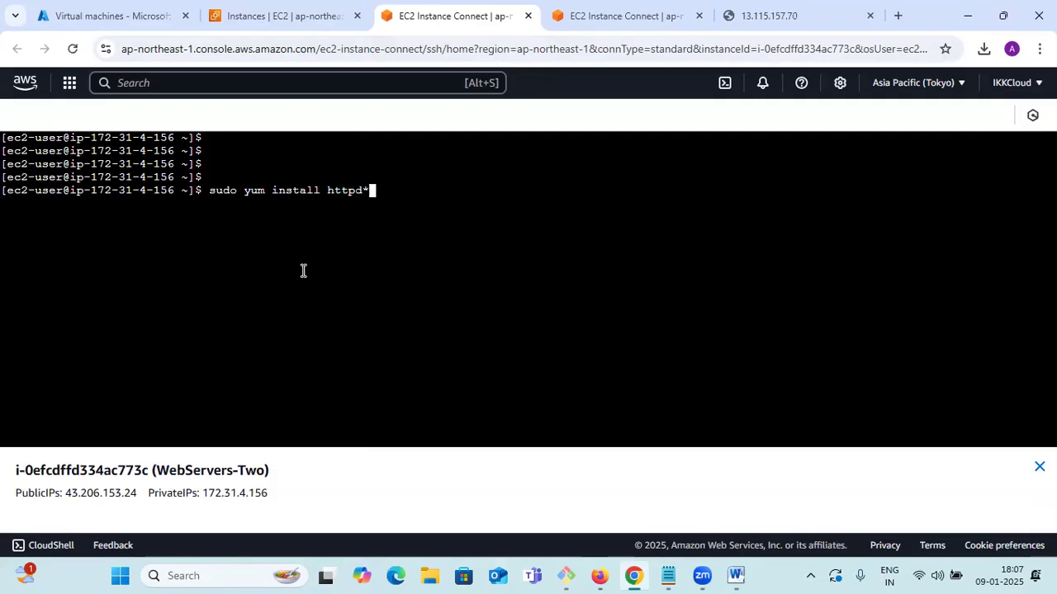
{"action": "type", "text": " -"}
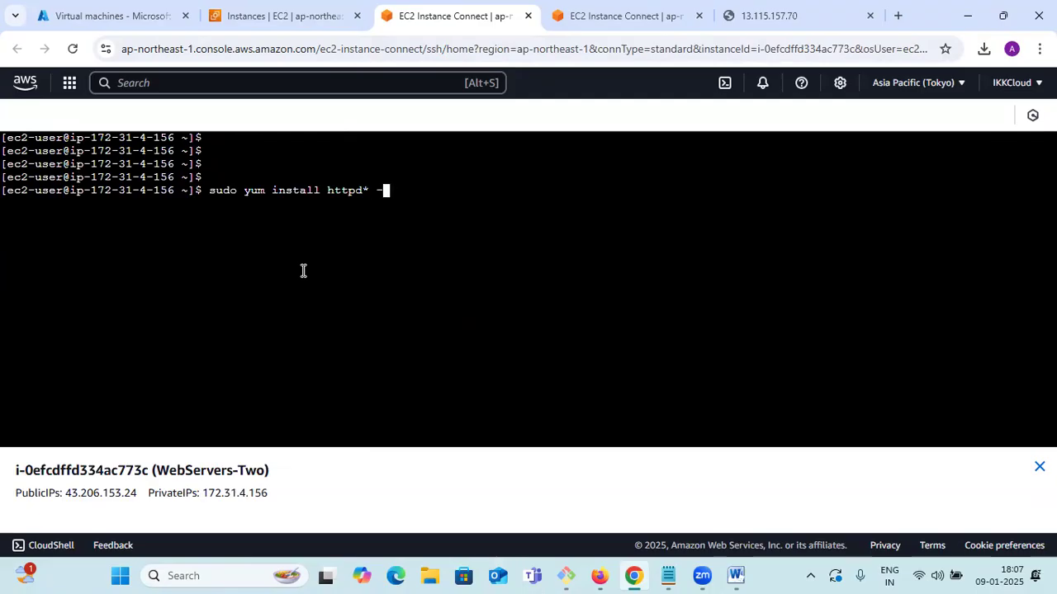
{"action": "type", "text": "y"}
{"action": "key", "text": "Return"}
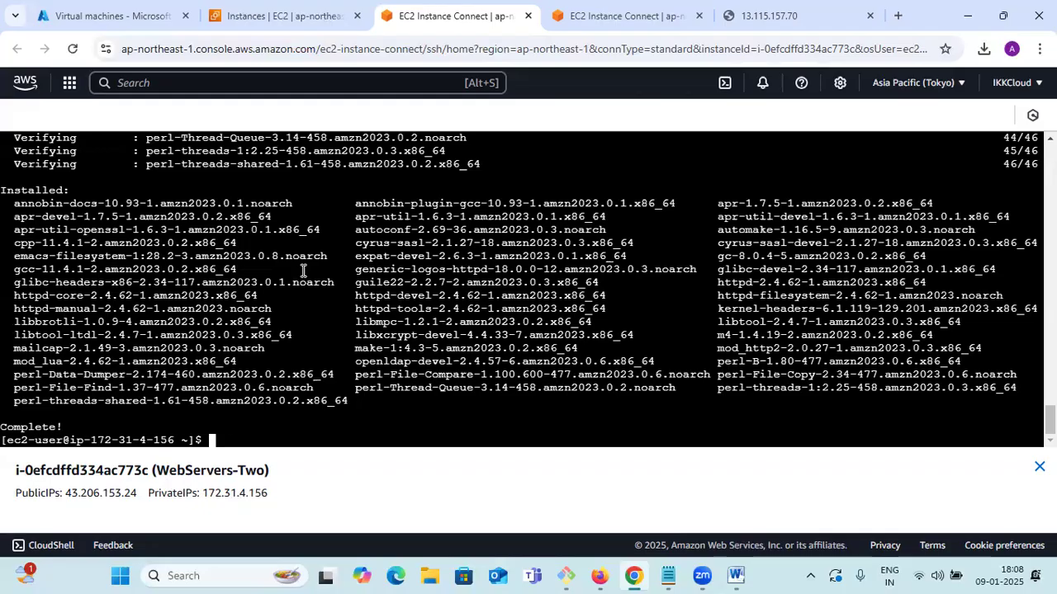
Step: Clear the installation output and start the Apache service with sudo systemctl start httpd
{"action": "key", "text": "Return"}
{"action": "key", "text": "Return"}
{"action": "key", "text": "Return"}
{"action": "key", "text": "Return"}
{"action": "type", "text": "clear"}
{"action": "key", "text": "Return"}
{"action": "key", "text": "Return"}
{"action": "type", "text": "sudo"}
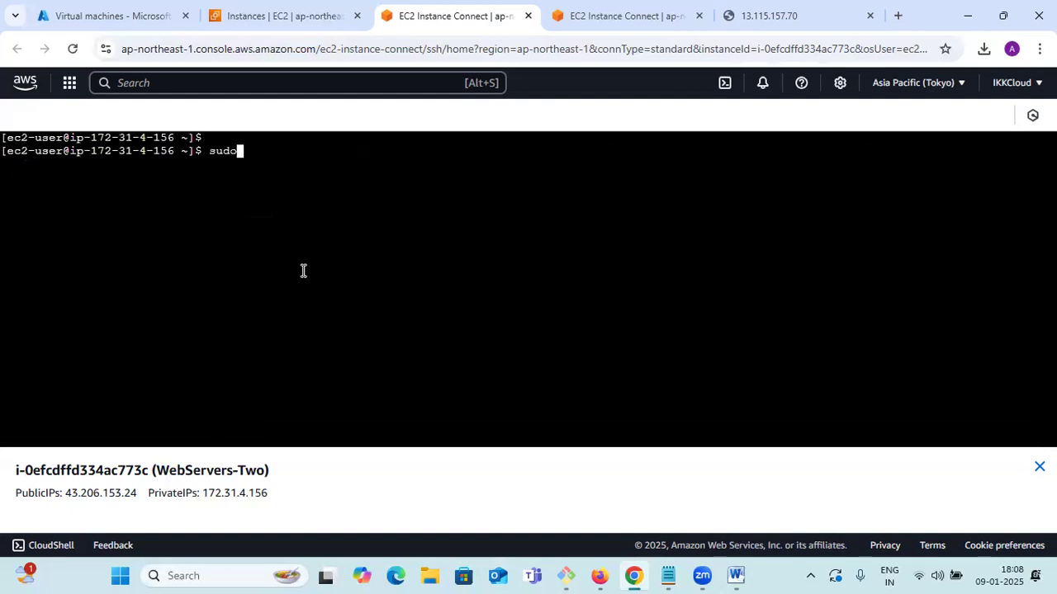
{"action": "type", "text": " systemctl start "}
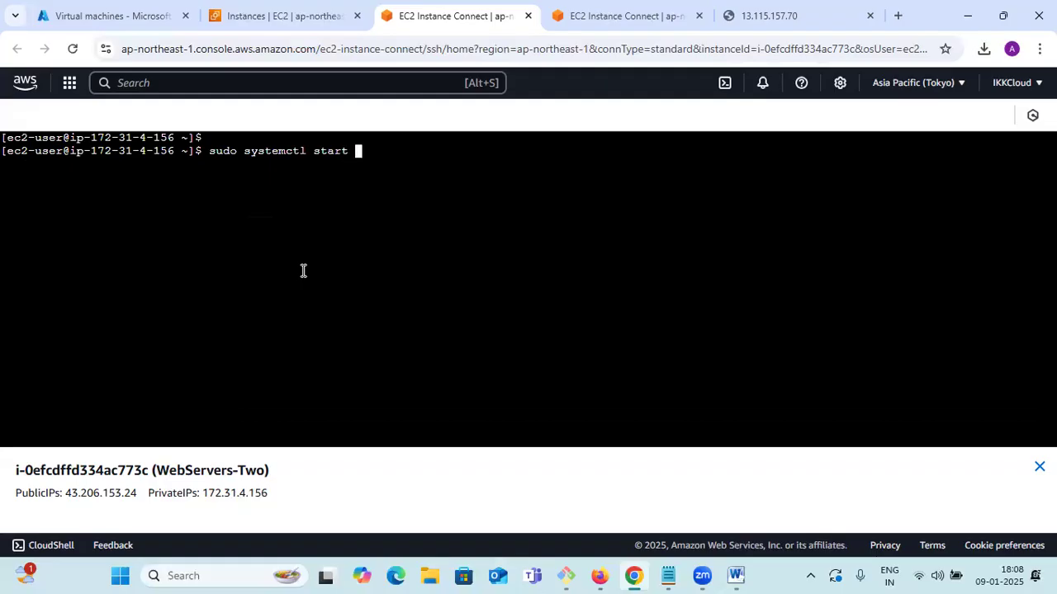
{"action": "type", "text": "httpd"}
{"action": "key", "text": "Return"}
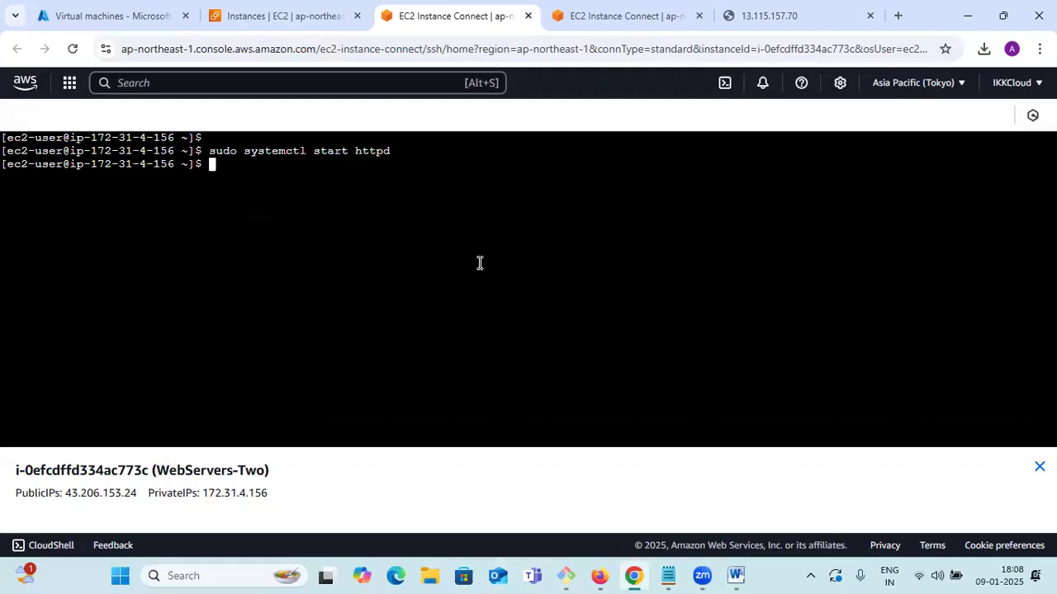
Step: Change to the /var/www/html directory, clear the terminal and list the directory with ls
{"action": "type", "text": "cd /var/w"}
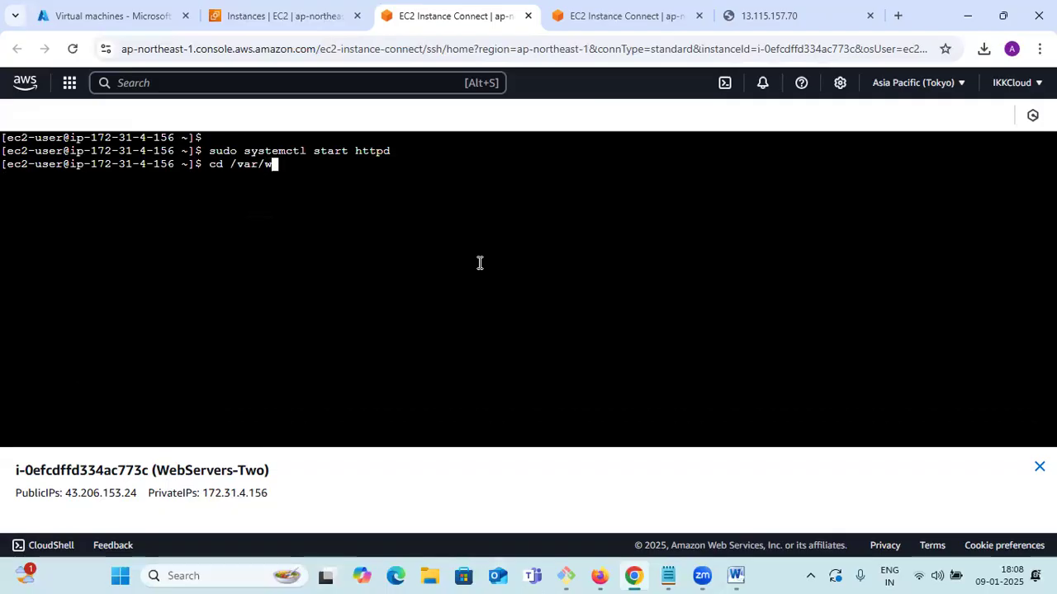
{"action": "type", "text": "ww/html"}
{"action": "key", "text": "Return"}
{"action": "type", "text": "clear"}
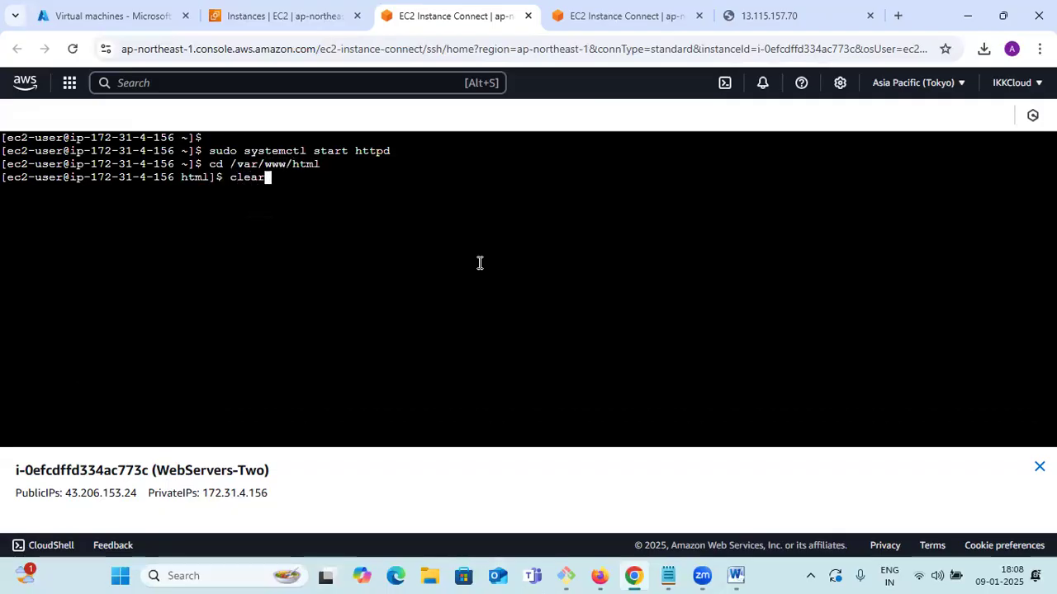
{"action": "key", "text": "Return"}
{"action": "type", "text": "ls"}
{"action": "key", "text": "Return"}
{"action": "key", "text": "Return"}
{"action": "key", "text": "Return"}
{"action": "key", "text": "Return"}
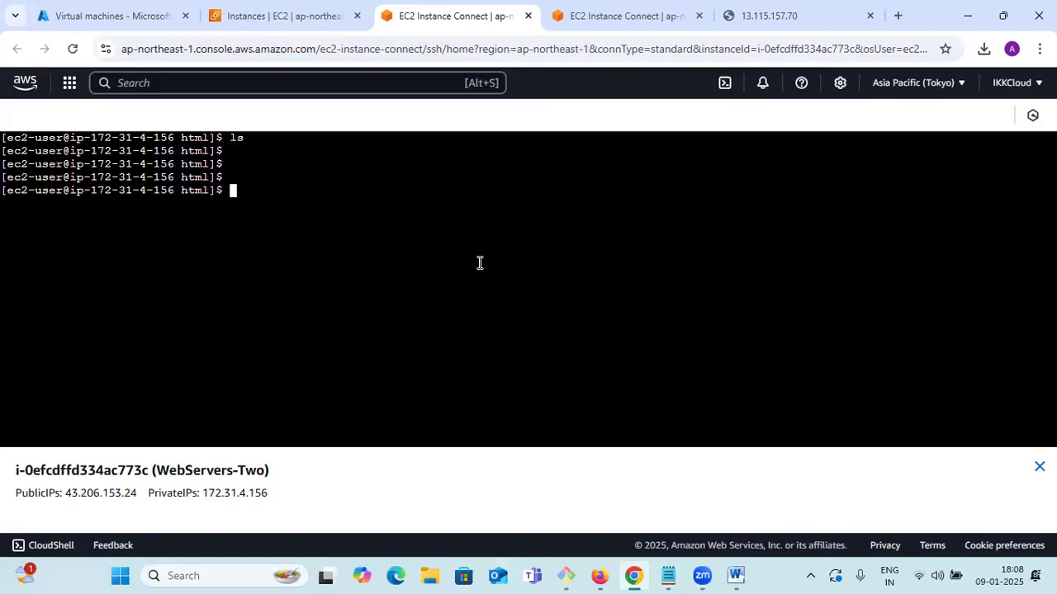
Step: Open a new index.html with sudo vi and enter insert mode
{"action": "type", "text": "sudo vi inde"}
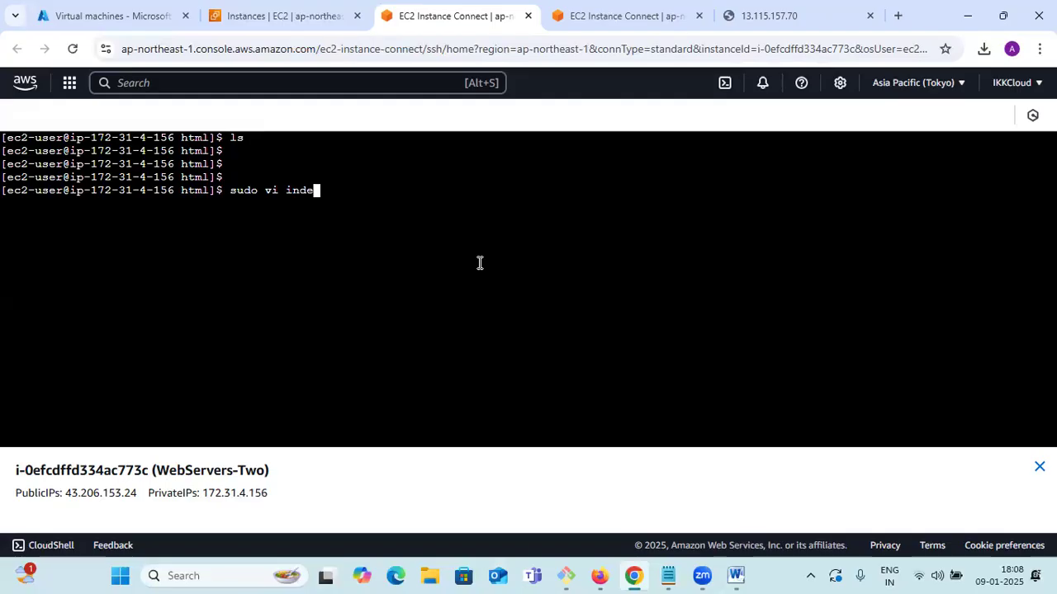
{"action": "type", "text": "x.html"}
{"action": "key", "text": "Return"}
{"action": "key", "text": "i"}
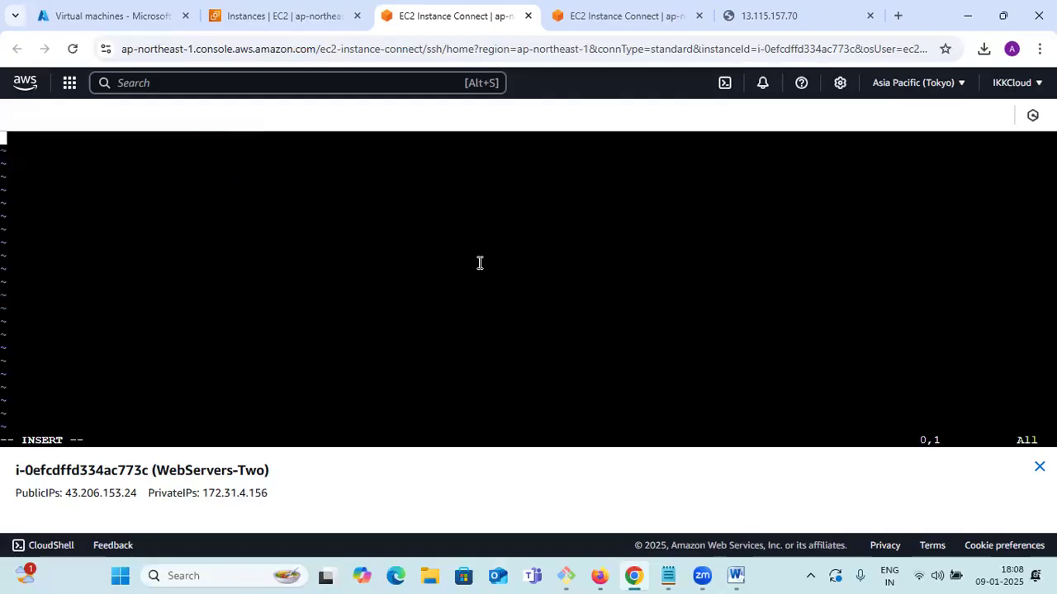
Step: Start the page markup with <html> and an indented <body bgcolor=violet> line
{"action": "type", "text": "<"}
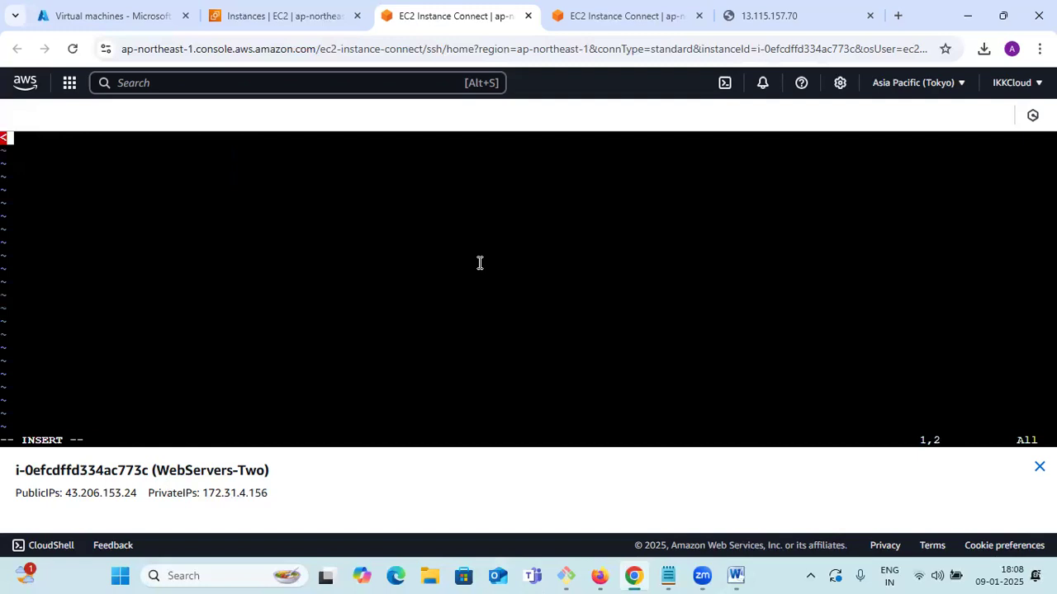
{"action": "type", "text": "html>"}
{"action": "key", "text": "Return"}
{"action": "key", "text": "Tab"}
{"action": "type", "text": "<b"}
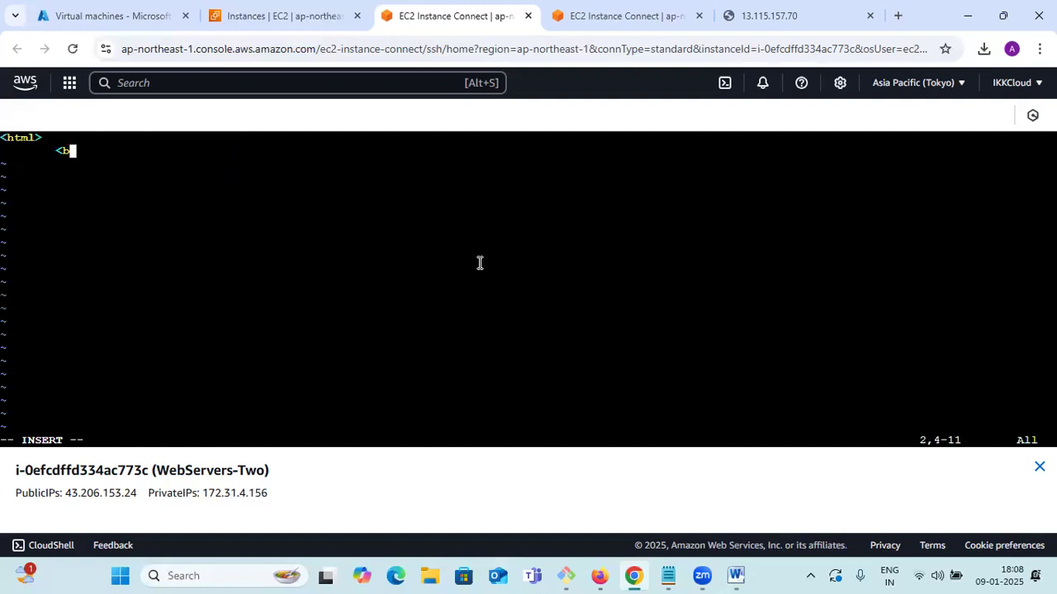
{"action": "type", "text": "ody b"}
{"action": "type", "text": "gc"}
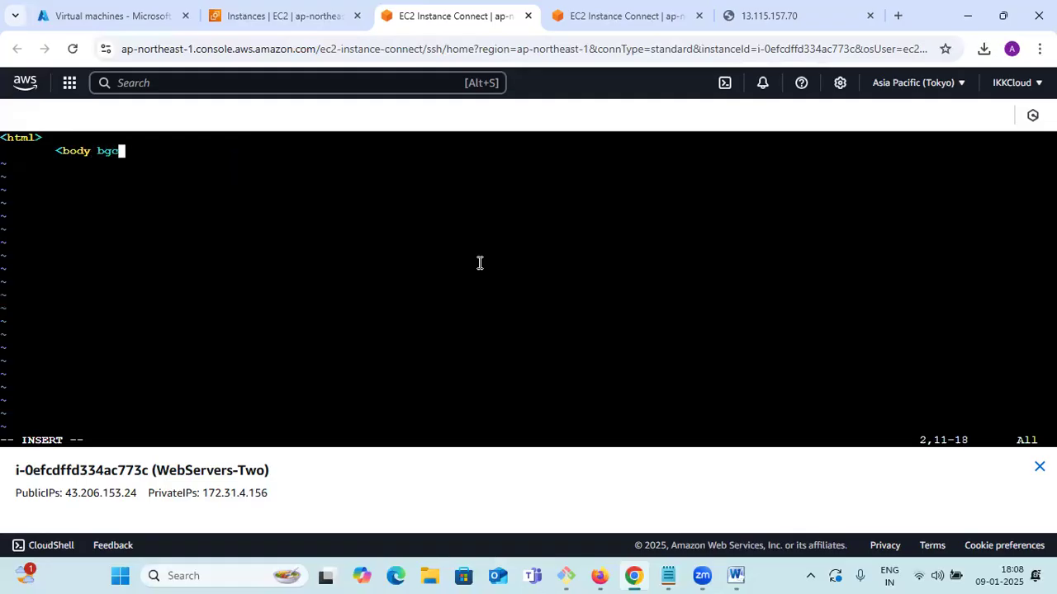
{"action": "type", "text": "olor=g"}
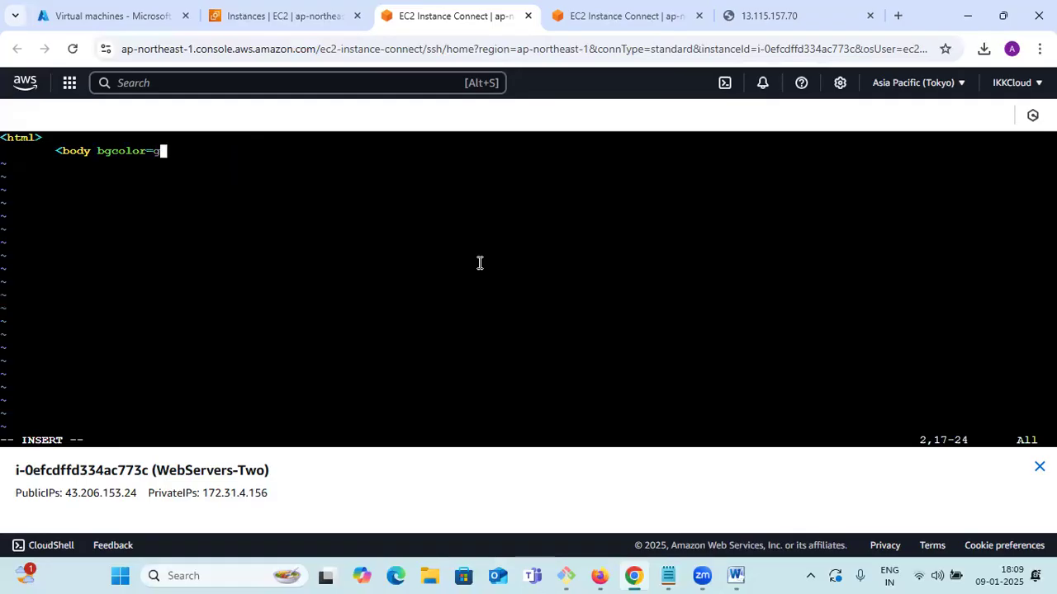
{"action": "key", "text": "BackSpace"}
{"action": "type", "text": "violed"}
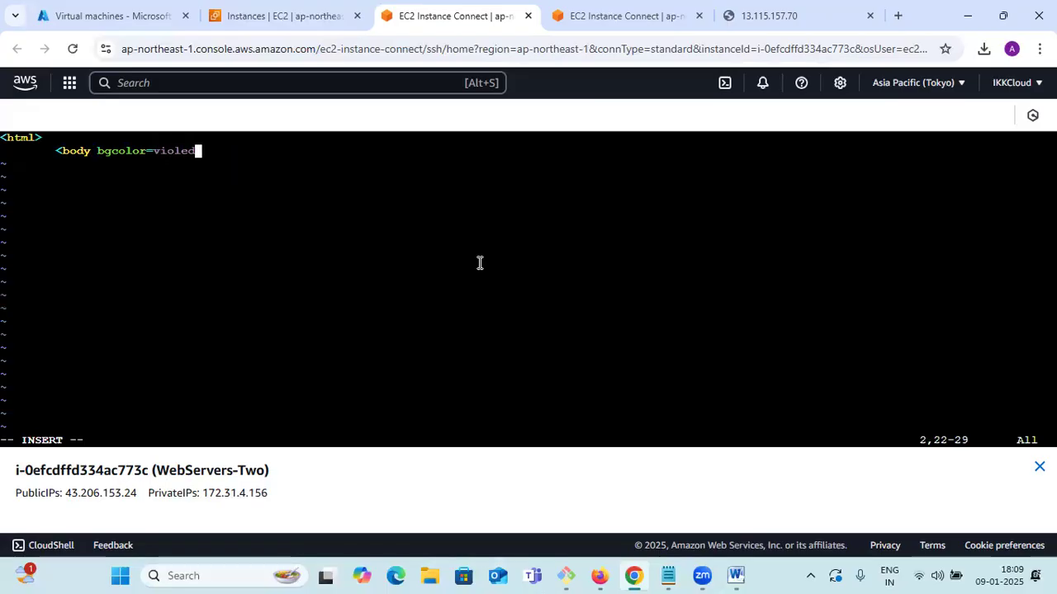
{"action": "key", "text": "BackSpace"}
{"action": "type", "text": "t>"}
{"action": "key", "text": "Return"}
Step: Add the opening tags <marquee> and <font color=red> on separate lines inside the body
{"action": "type", "text": "<marquee"}
{"action": "type", "text": ">"}
{"action": "key", "text": "Return"}
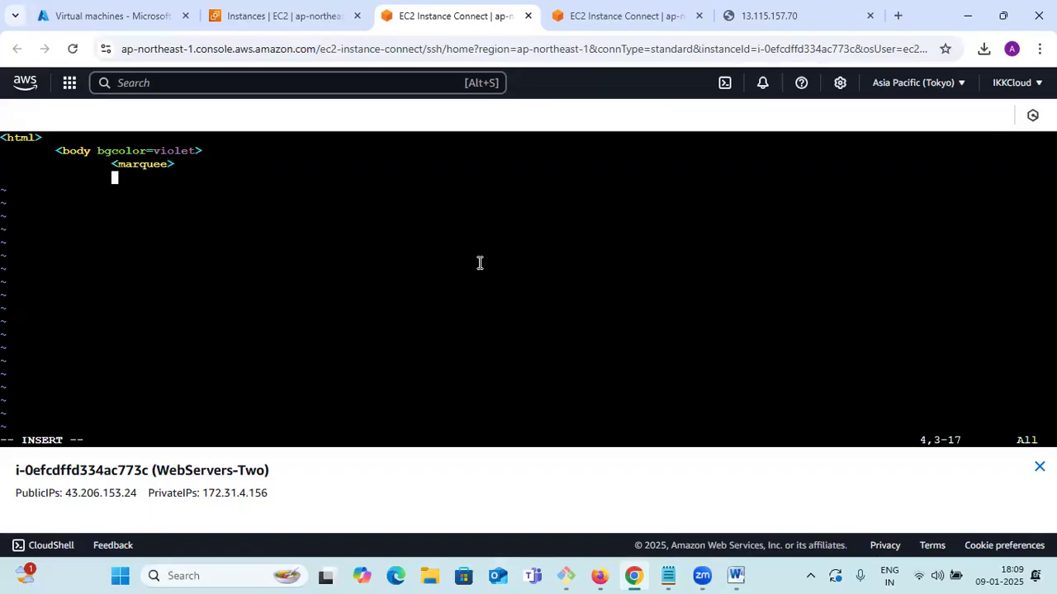
{"action": "type", "text": "<font colo"}
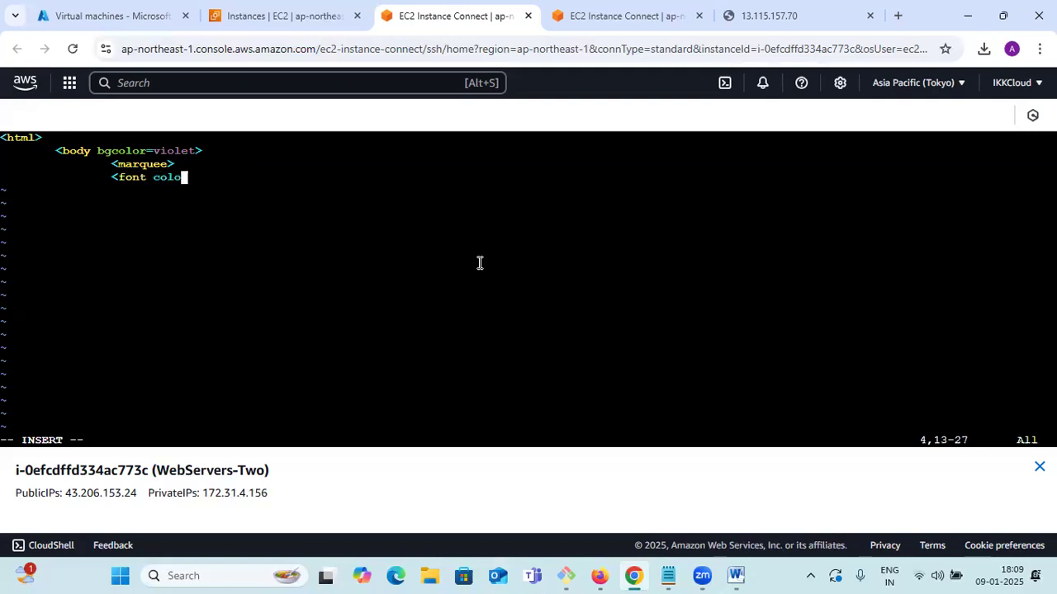
{"action": "type", "text": "r=red>"}
{"action": "key", "text": "Return"}
Step: Add an indented h1 heading reading "Welcome to TCS Webserver Two" and close it with </h1>
{"action": "key", "text": "Tab"}
{"action": "type", "text": "<h1"}
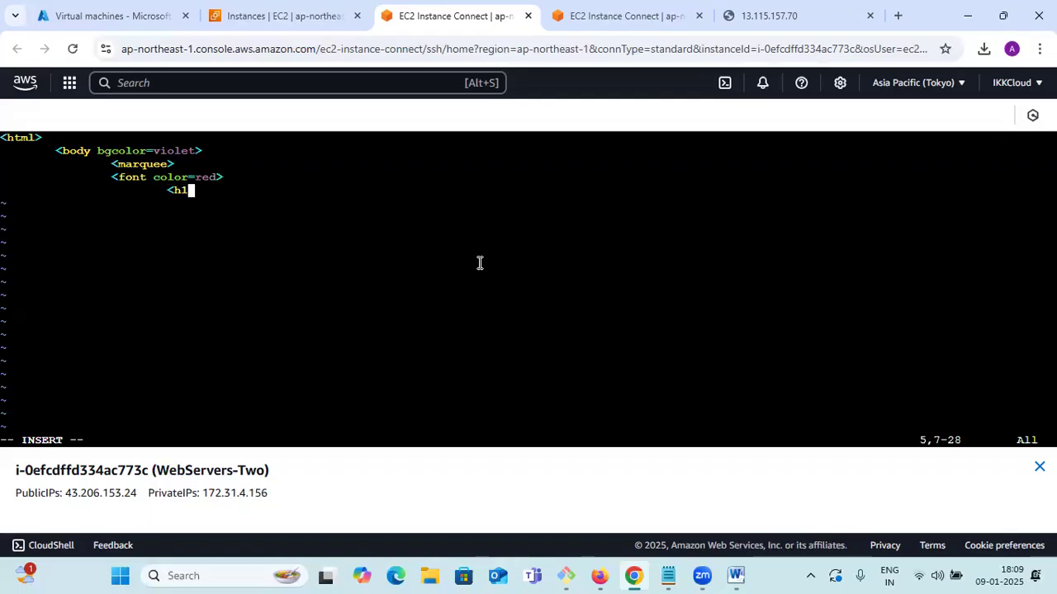
{"action": "type", "text": "> We"}
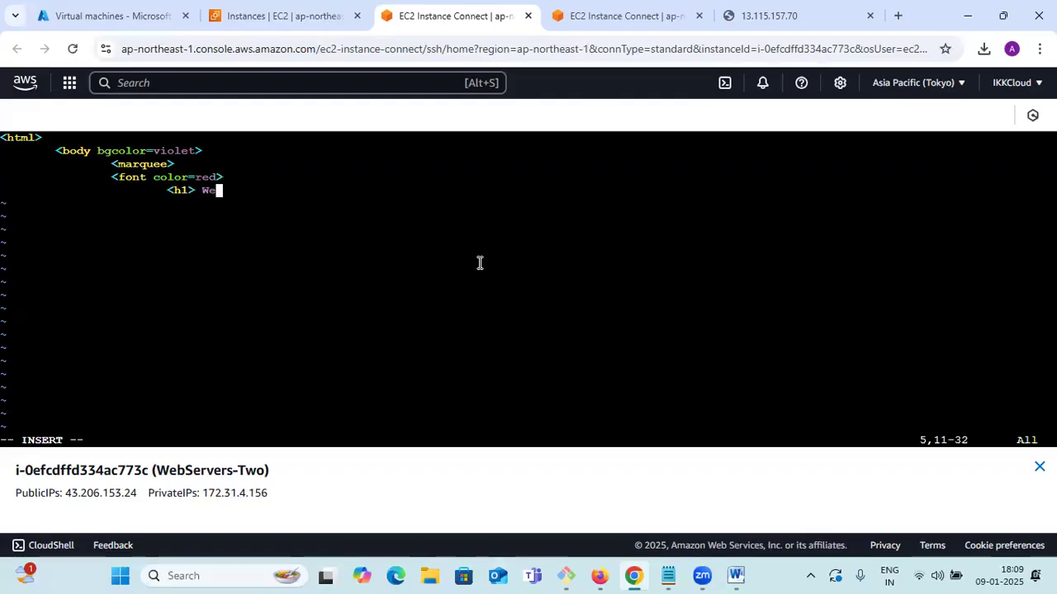
{"action": "type", "text": "lcome to TCS W"}
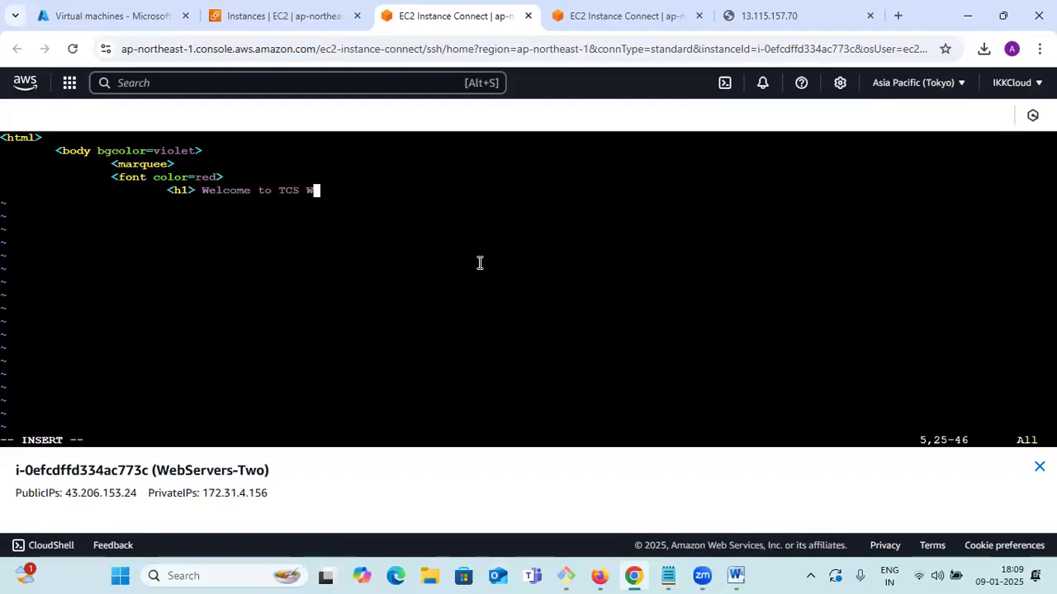
{"action": "type", "text": "ebserver"}
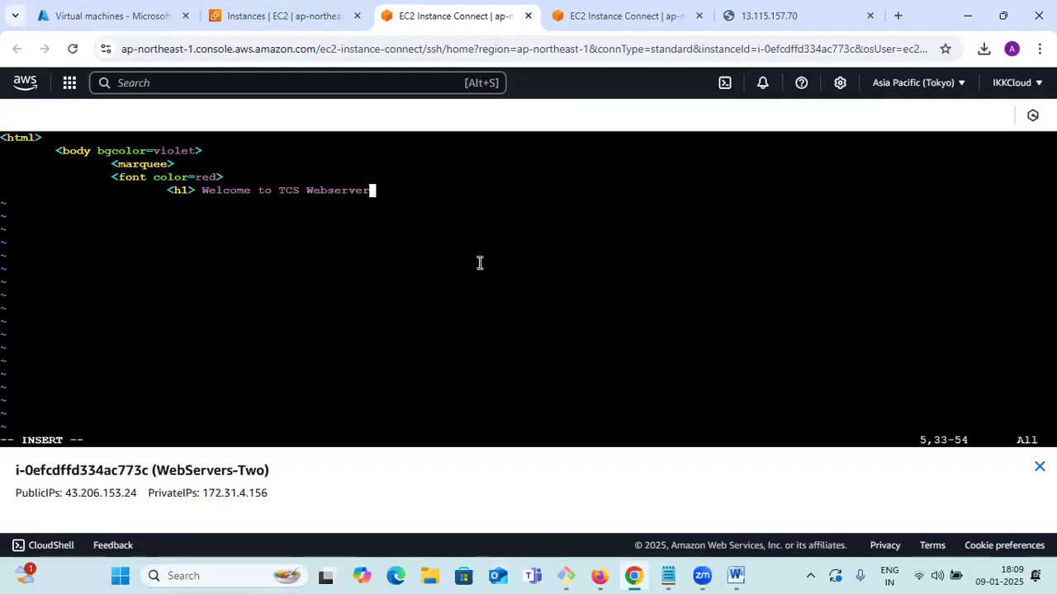
{"action": "type", "text": " Two <"}
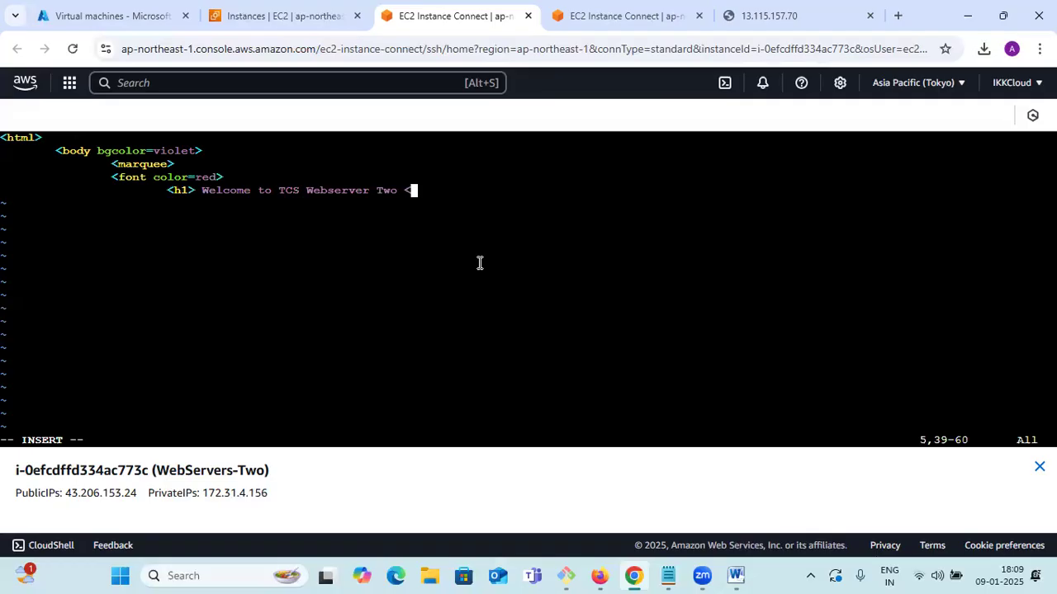
{"action": "type", "text": "h1"}
{"action": "key", "text": "BackSpace"}
{"action": "key", "text": "BackSpace"}
{"action": "type", "text": "/h1>"}
{"action": "key", "text": "Return"}
Step: Finish the page markup with the closing tags </font>, </body> and </html>, each on its own line with matching indentation
{"action": "type", "text": "<"}
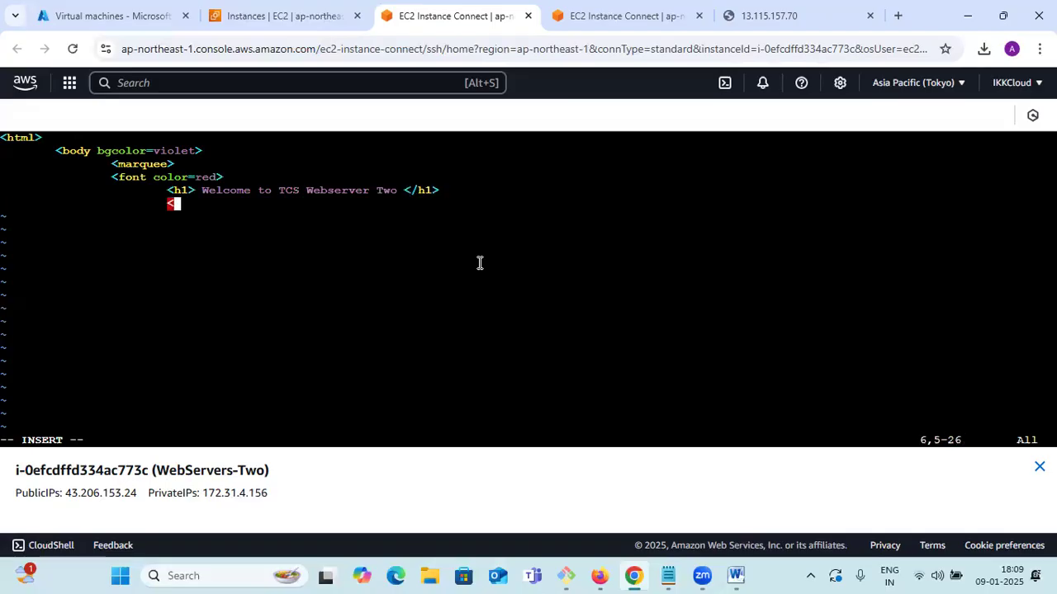
{"action": "type", "text": "/font>"}
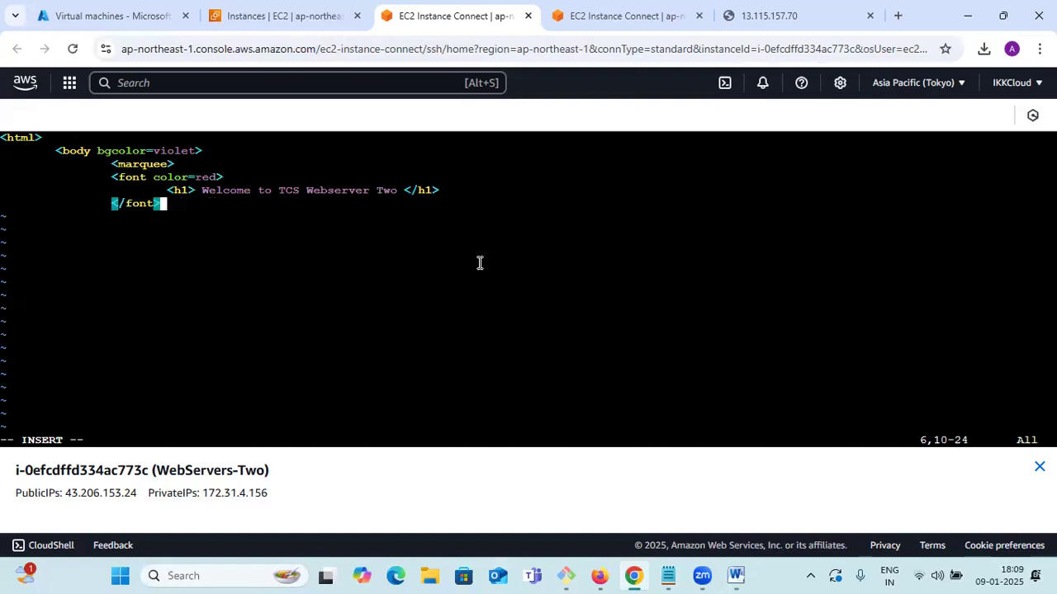
{"action": "key", "text": "Return"}
{"action": "type", "text": "</body>"}
{"action": "key", "text": "Return"}
{"action": "type", "text": "<"}
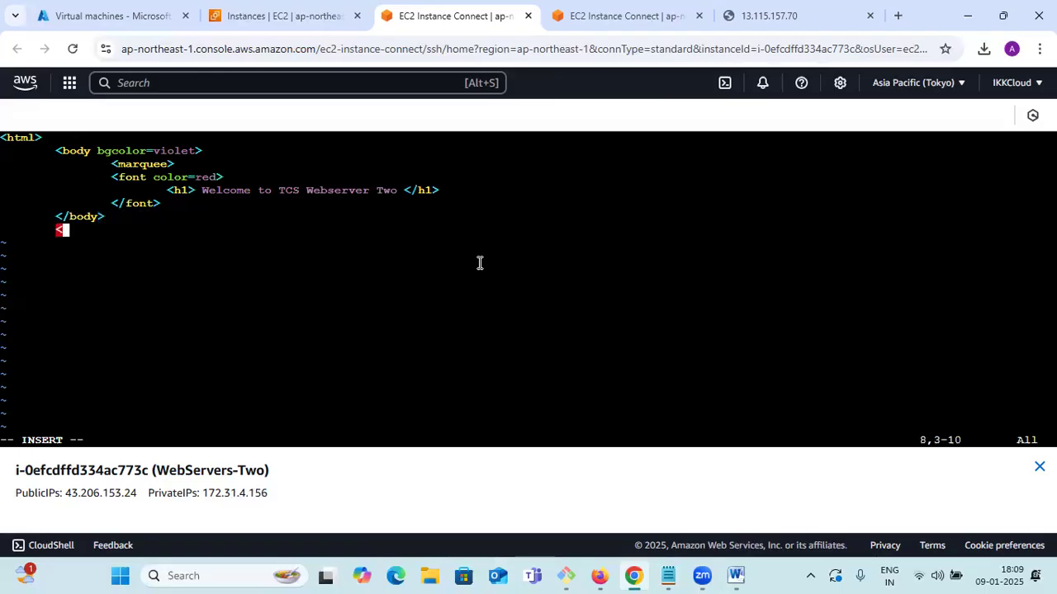
{"action": "type", "text": "/html>"}
{"action": "key", "text": "Return"}
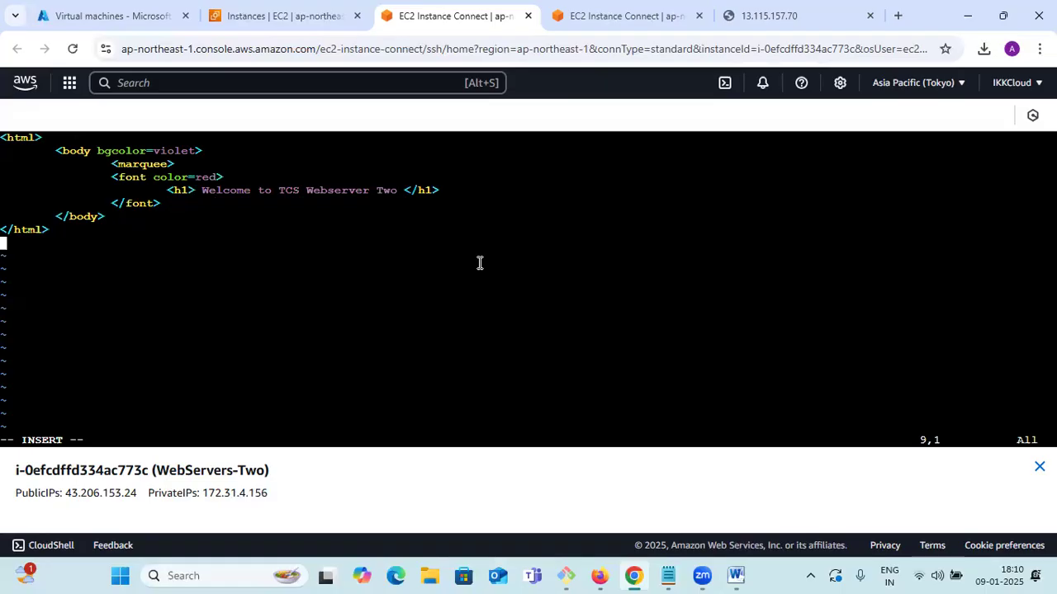
Step: Save index.html, quit vi and clear the terminal
{"action": "key", "text": "ctrl+x"}
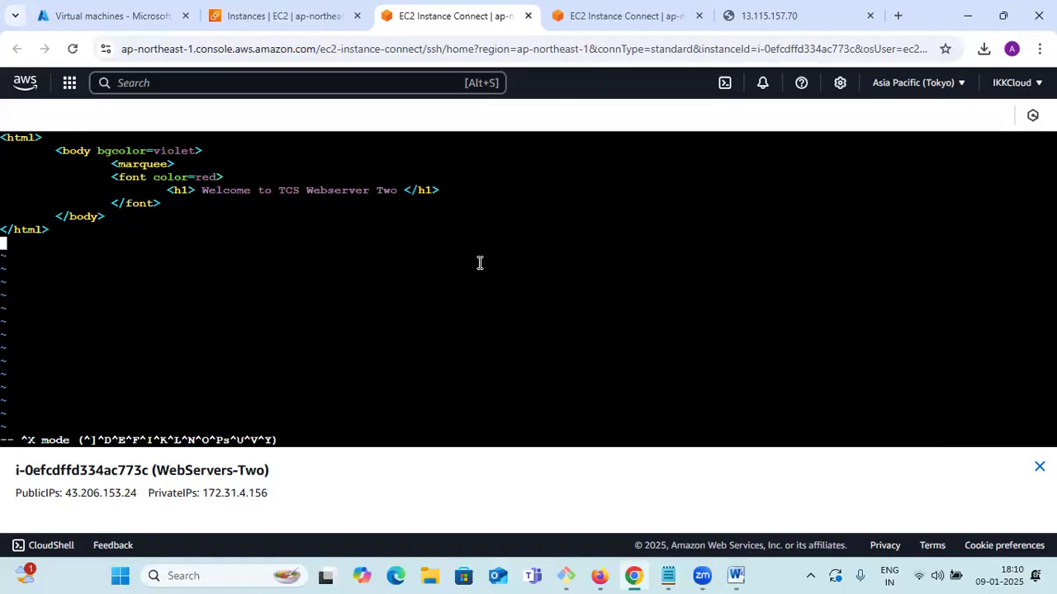
{"action": "key", "text": "Escape"}
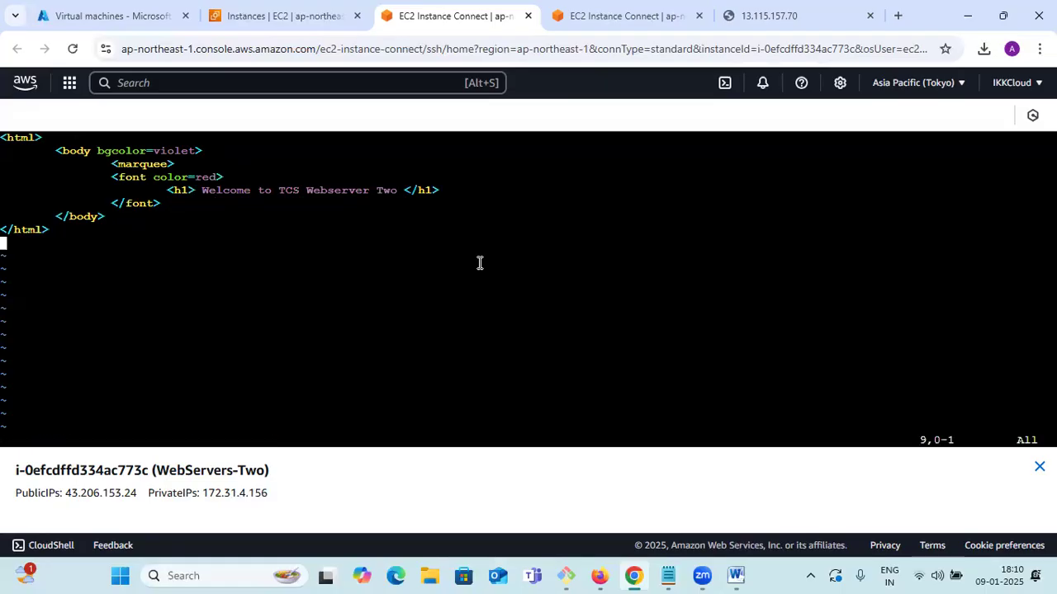
{"action": "key", "text": "shift+semicolon"}
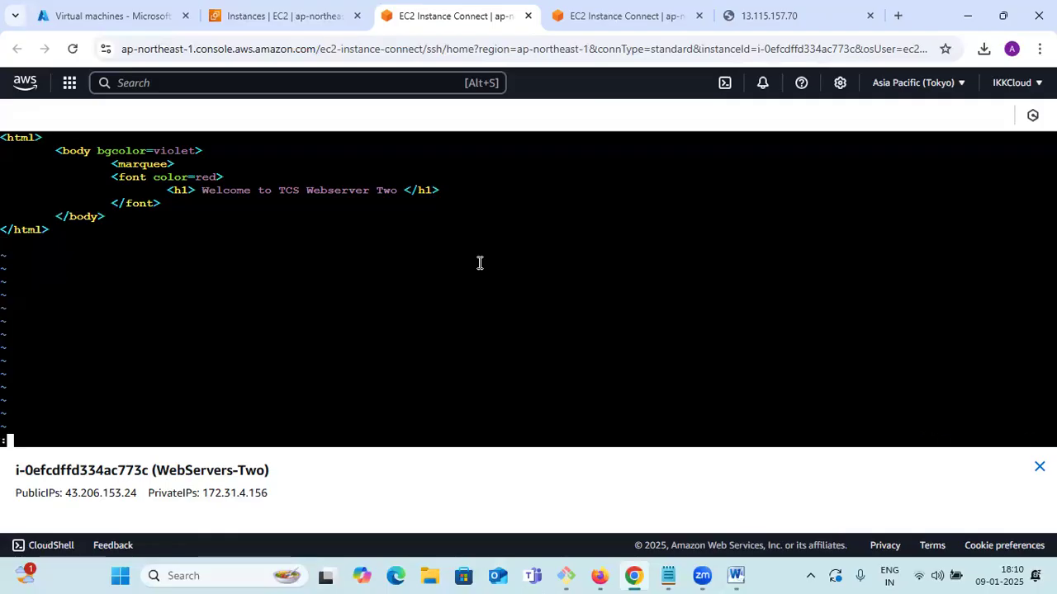
{"action": "key", "text": "Return"}
{"action": "type", "text": "clear"}
{"action": "key", "text": "Return"}
{"action": "key", "text": "Return"}
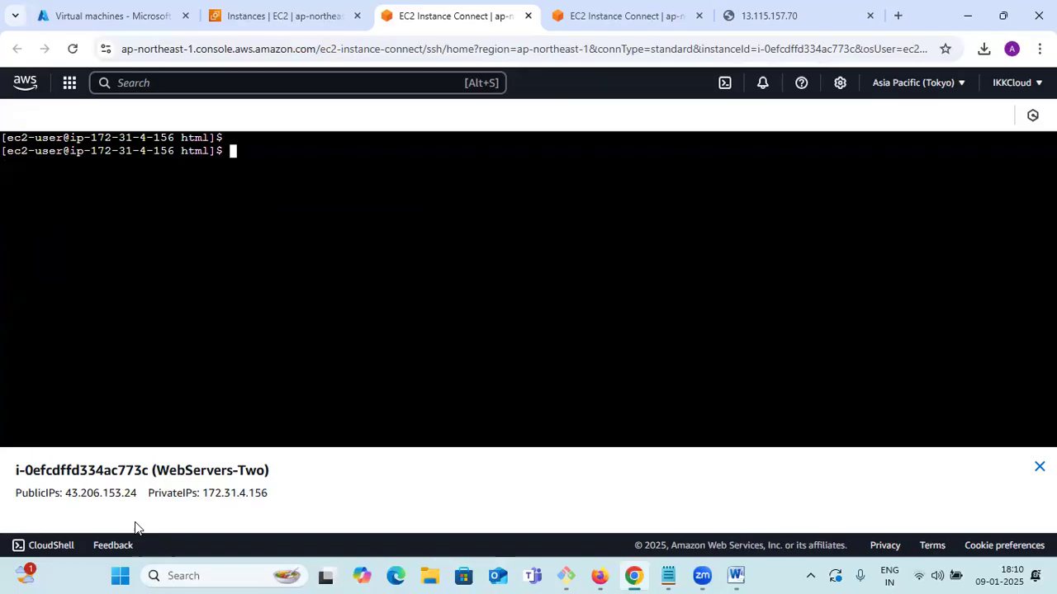
Step: Copy the public IP of WebServers-Two and load 43.206.153.24 in a new browser tab to check its page
{"action": "left_click_drag", "start_coordinate": [136, 494], "coordinate": [65, 488]}
{"action": "right_click", "coordinate": [69, 492]}
{"action": "left_click", "coordinate": [96, 328]}
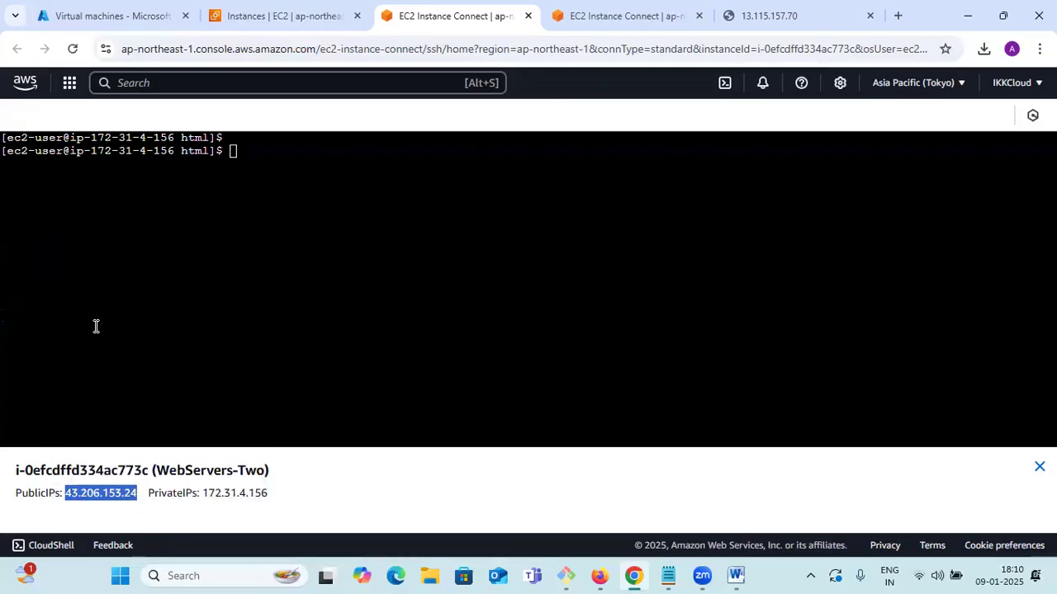
{"action": "left_click", "coordinate": [844, 9]}
{"action": "left_click", "coordinate": [897, 15]}
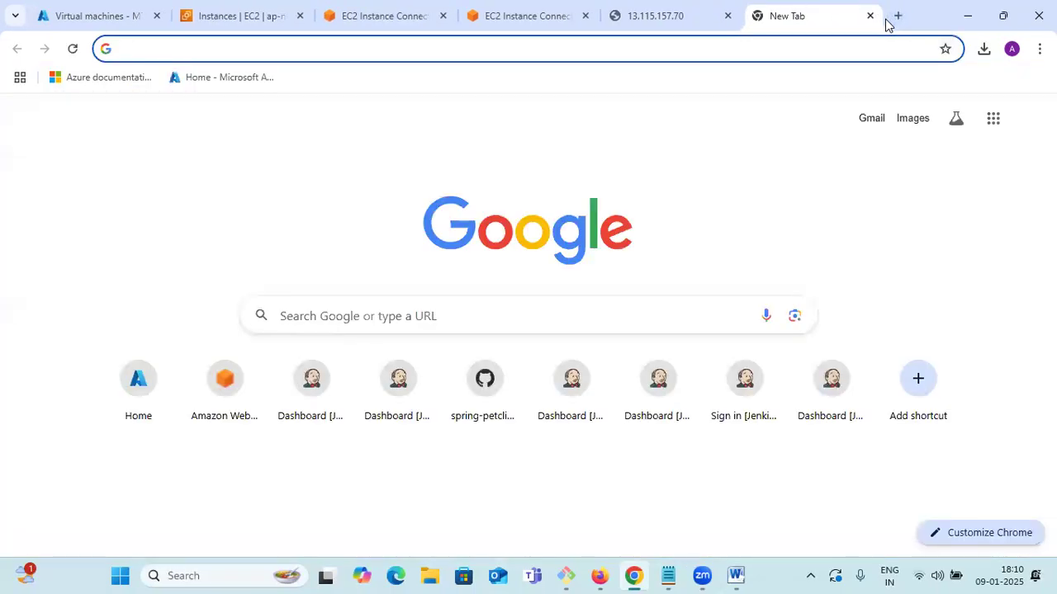
{"action": "key", "text": "ctrl+v"}
{"action": "key", "text": "Return"}
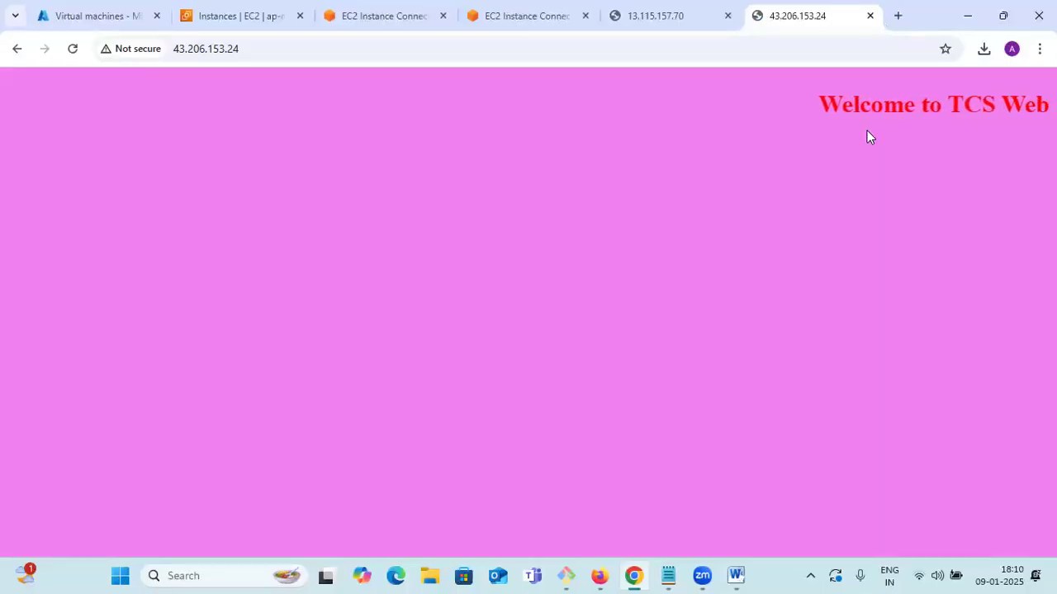
{"action": "left_click_drag", "start_coordinate": [1004, 132], "coordinate": [871, 137]}
{"action": "left_click", "coordinate": [867, 137]}
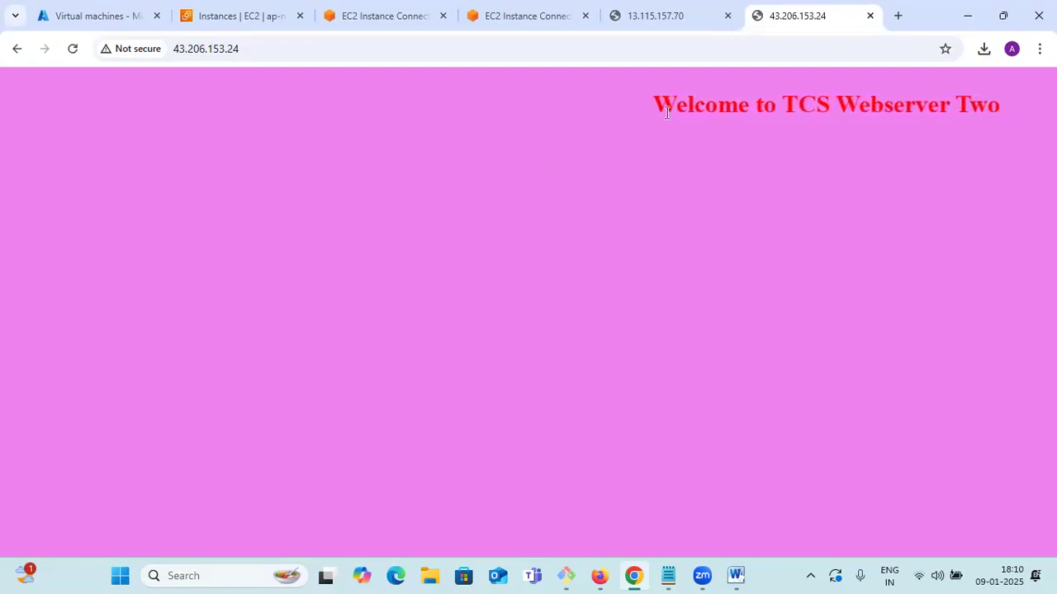
Step: Compare the web page served by WebServers-One with the one served by WebServers-Two
{"action": "left_click", "coordinate": [658, 25]}
{"action": "left_click", "coordinate": [868, 16]}
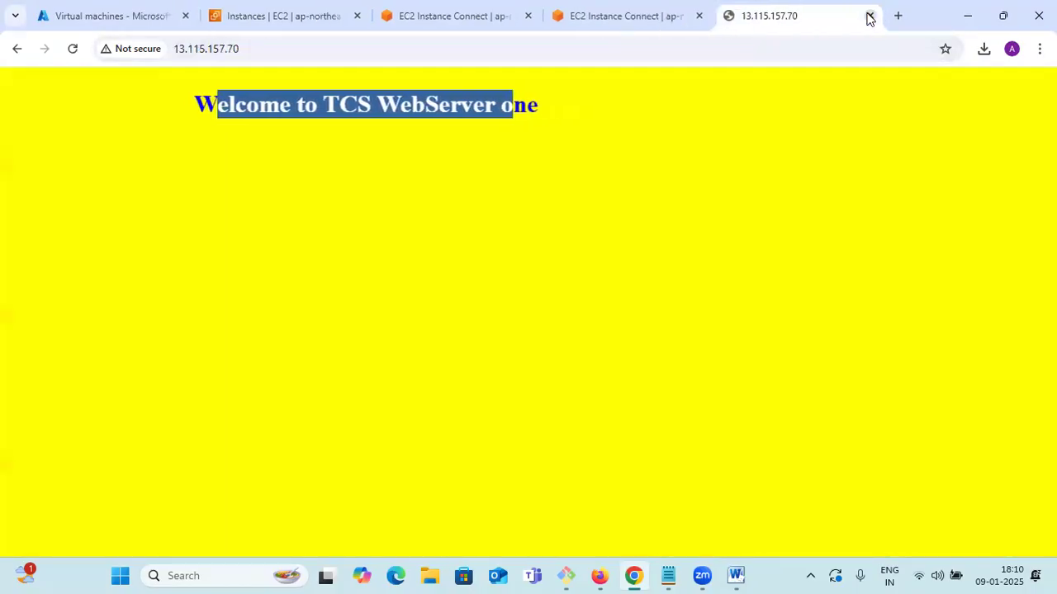
{"action": "left_click", "coordinate": [899, 18]}
{"action": "key", "text": "ctrl+v"}
{"action": "key", "text": "Return"}
{"action": "left_click", "coordinate": [658, 15]}
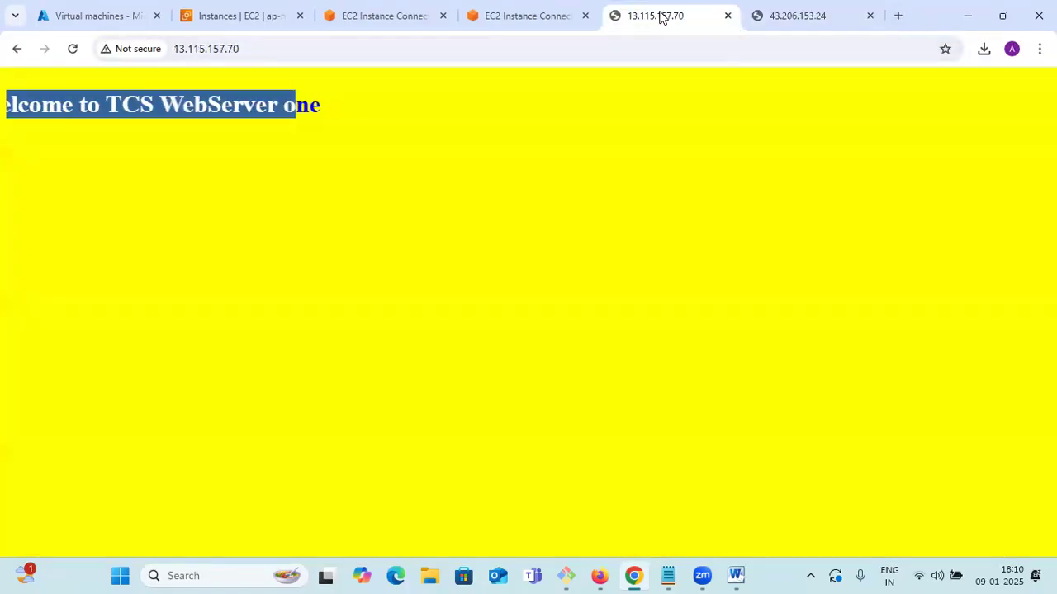
{"action": "left_click", "coordinate": [774, 20]}
Step: Close both web page tabs and both EC2 Instance Connect sessions, returning to the EC2 instances list
{"action": "left_click", "coordinate": [719, 19]}
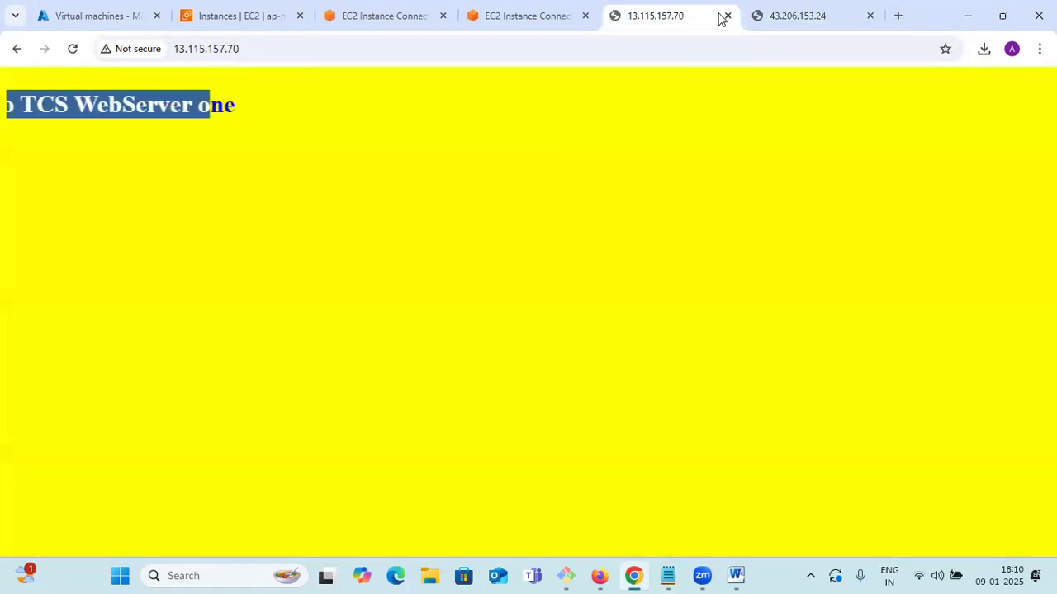
{"action": "left_click", "coordinate": [870, 16]}
{"action": "left_click", "coordinate": [865, 16]}
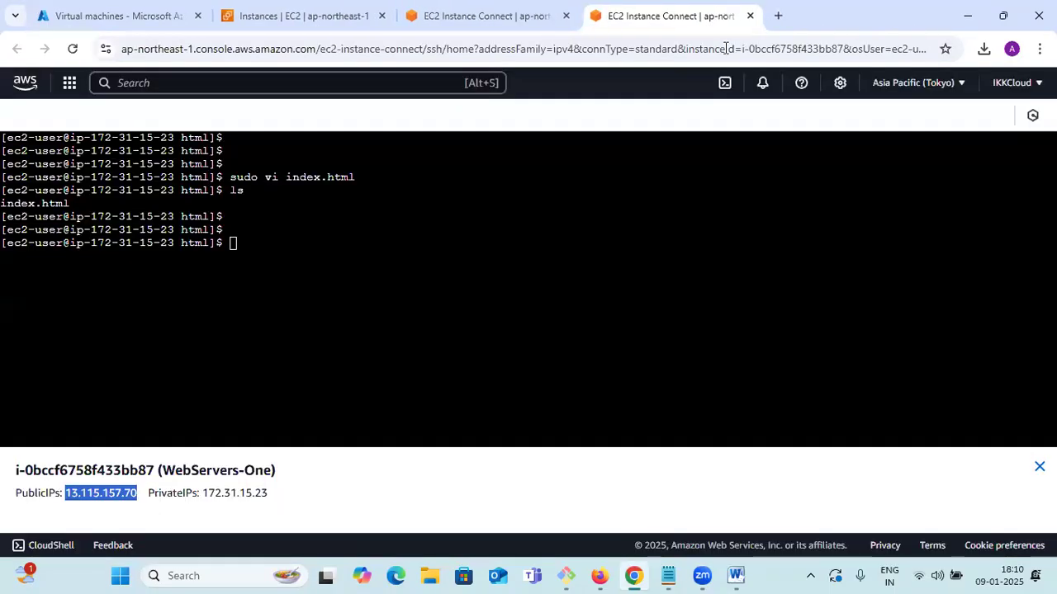
{"action": "left_click", "coordinate": [462, 27]}
{"action": "left_click", "coordinate": [671, 18]}
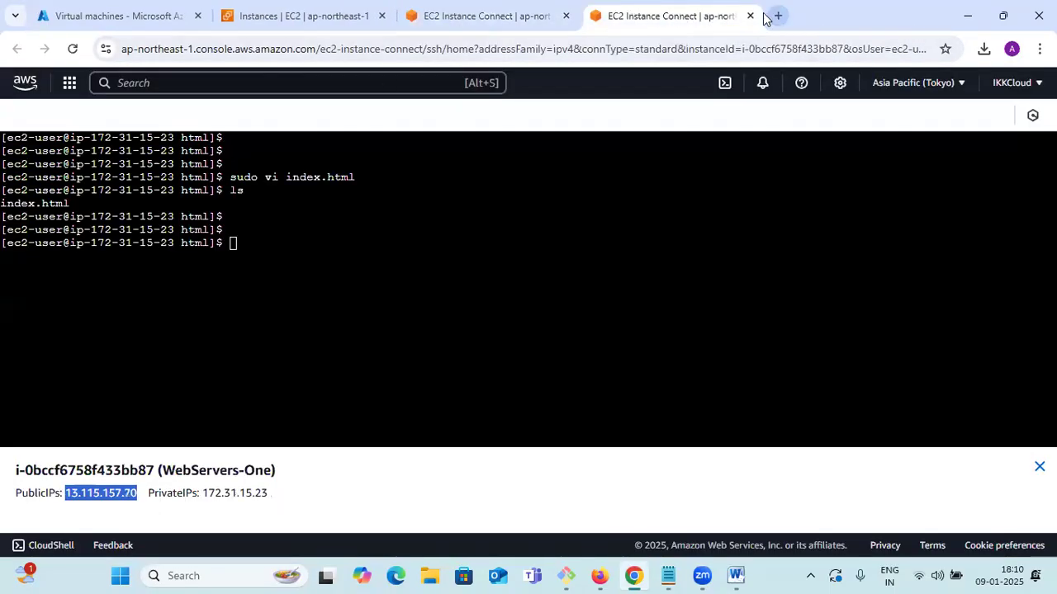
{"action": "left_click", "coordinate": [750, 16]}
{"action": "left_click", "coordinate": [565, 17]}
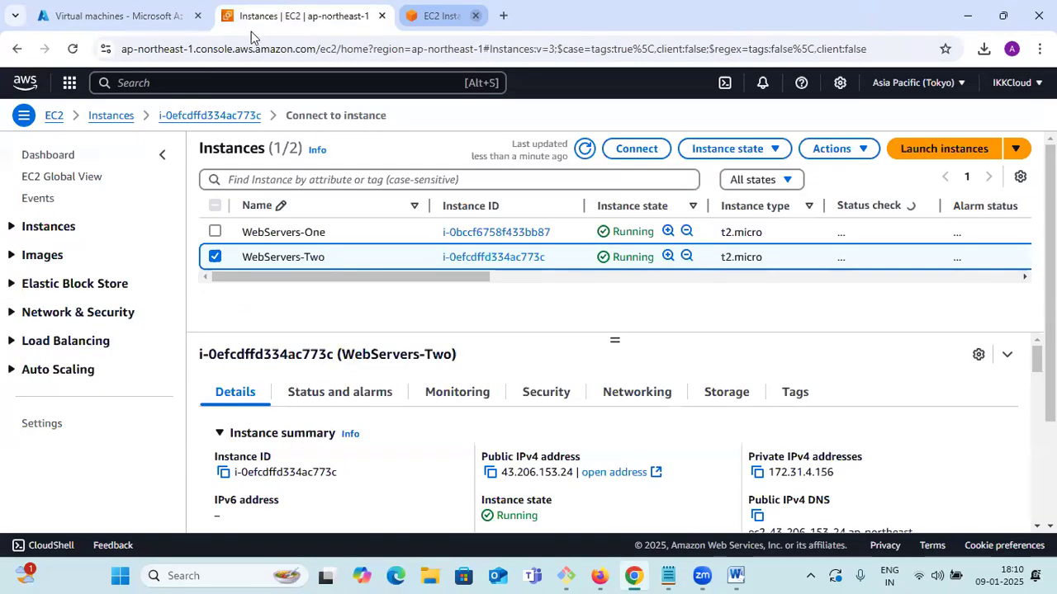
Step: Deselect the instances and refresh the instances list
{"action": "left_click", "coordinate": [215, 232]}
{"action": "left_click", "coordinate": [215, 257]}
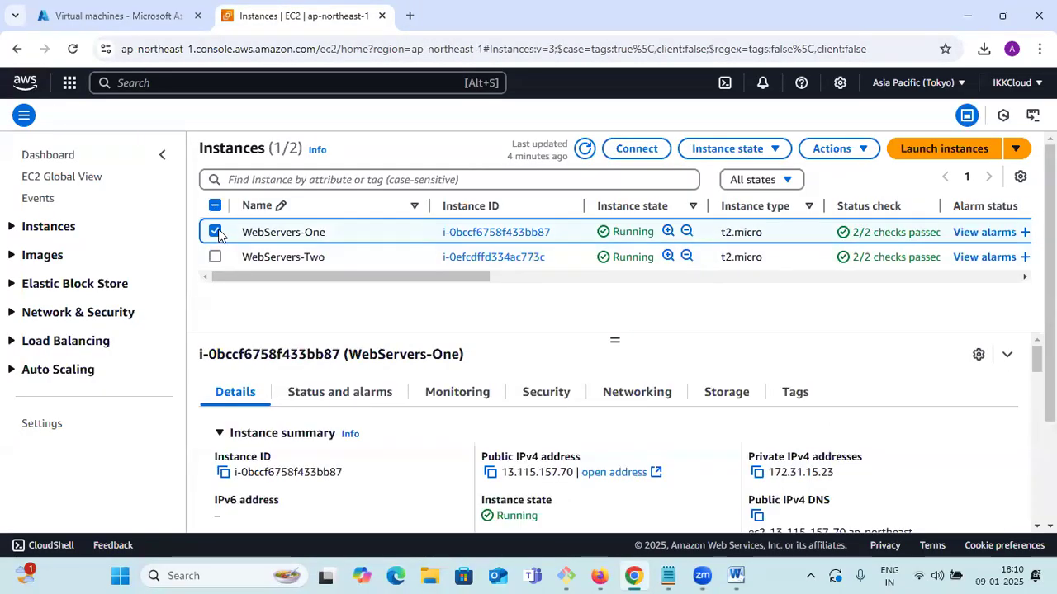
{"action": "left_click", "coordinate": [214, 232]}
{"action": "left_click", "coordinate": [584, 149]}
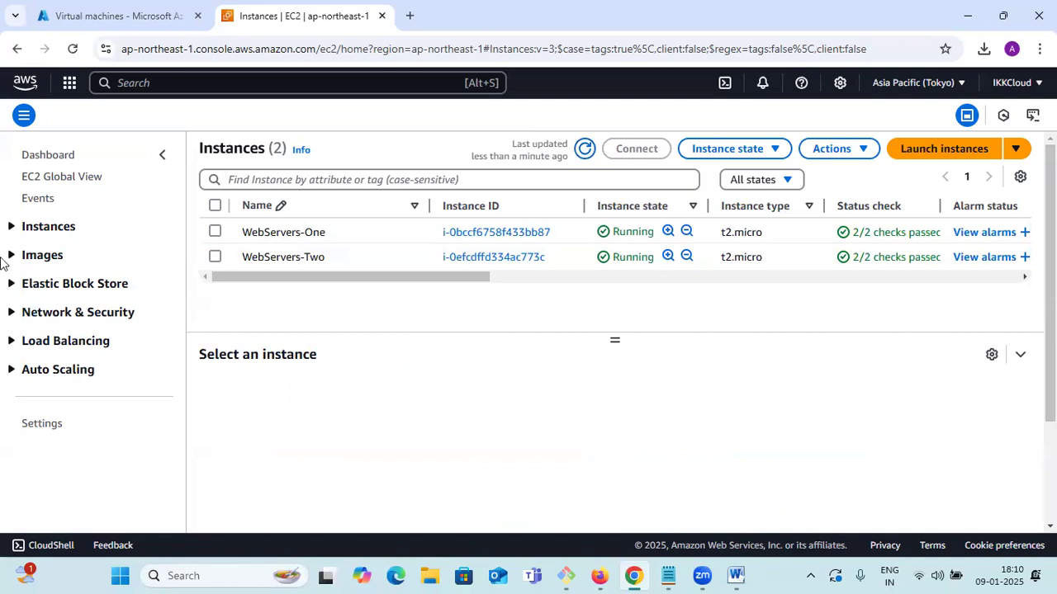
Step: Check the Load Balancers list under Load Balancing for existing load balancers
{"action": "left_click", "coordinate": [13, 343]}
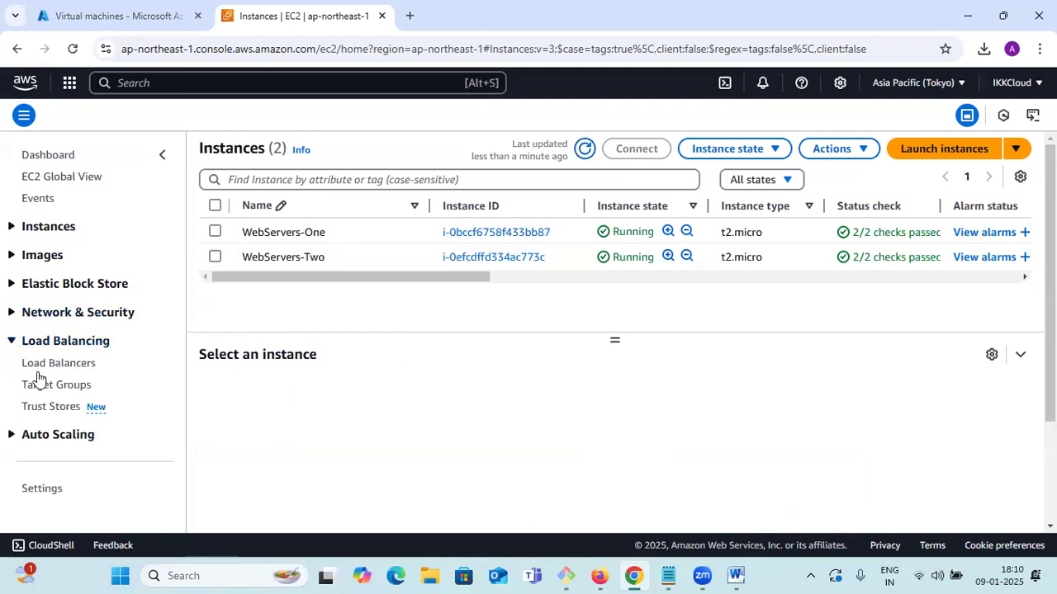
{"action": "left_click", "coordinate": [49, 366]}
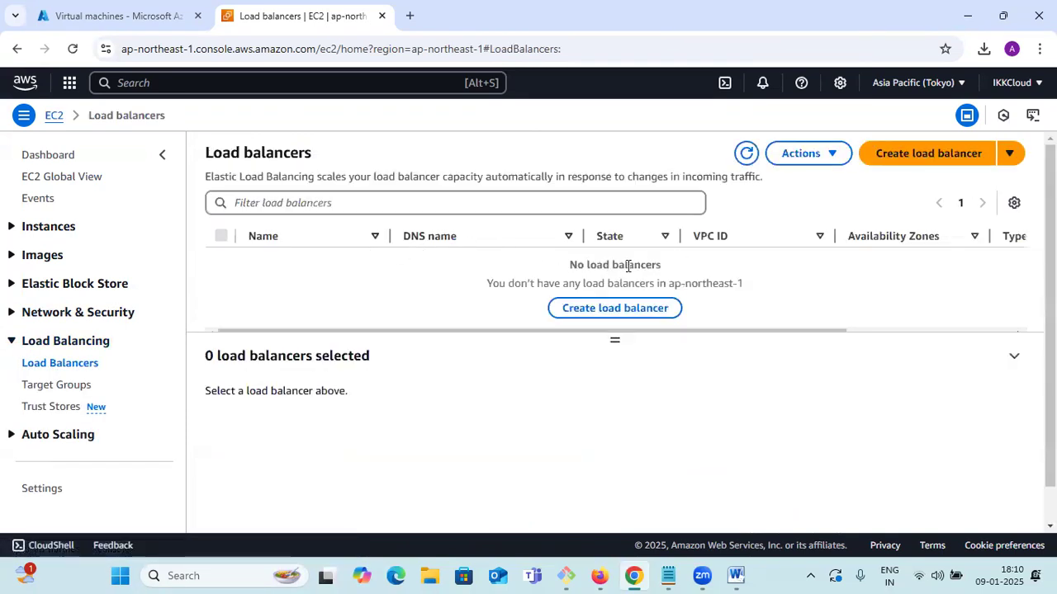
{"action": "left_click_drag", "start_coordinate": [566, 272], "coordinate": [652, 267]}
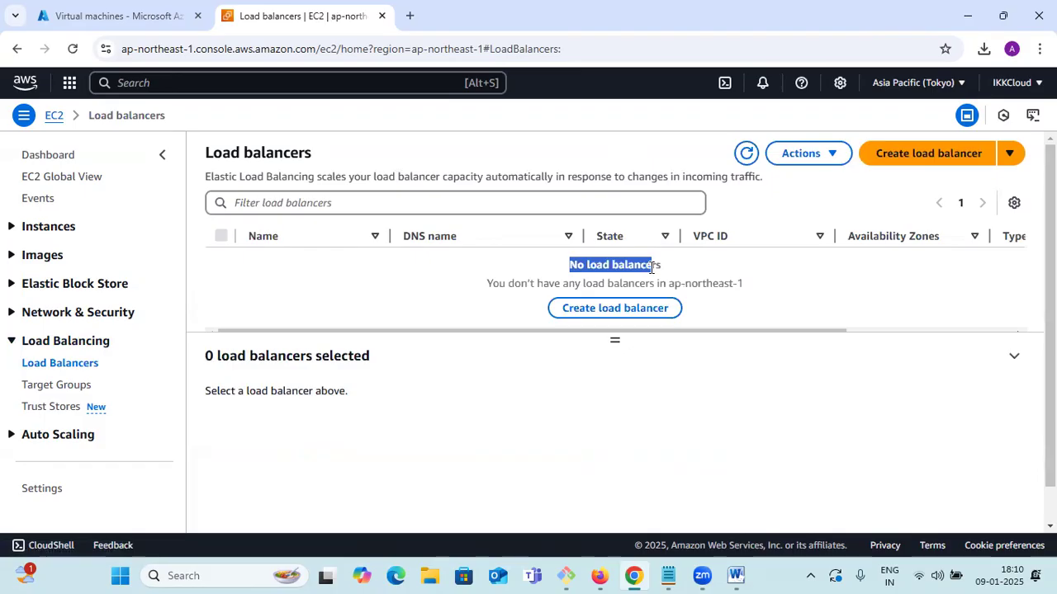
Step: Start creating a target group and review the target types, keeping Instances selected
{"action": "left_click", "coordinate": [66, 385]}
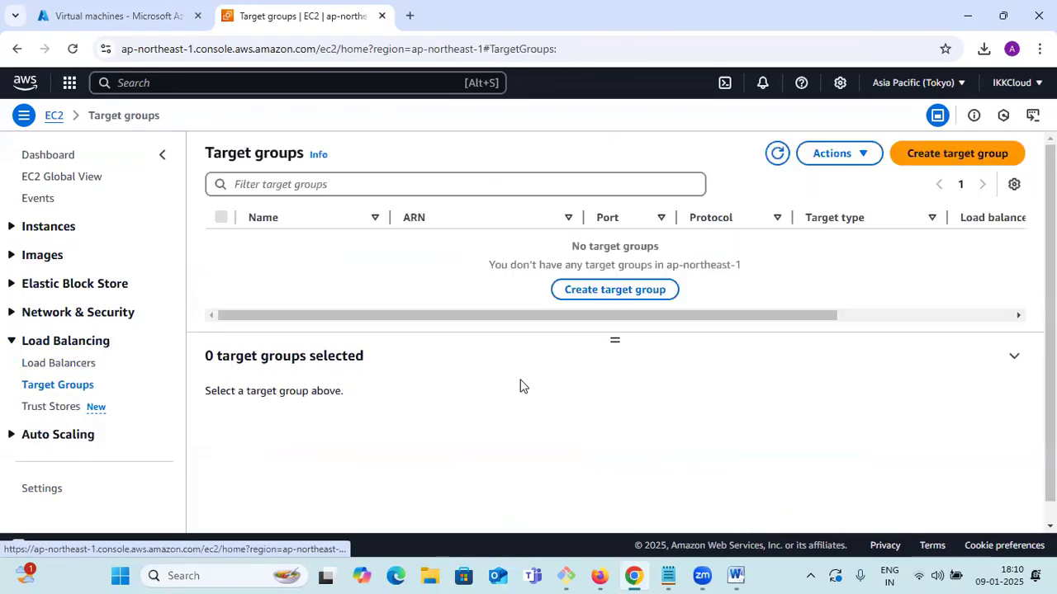
{"action": "left_click", "coordinate": [642, 292]}
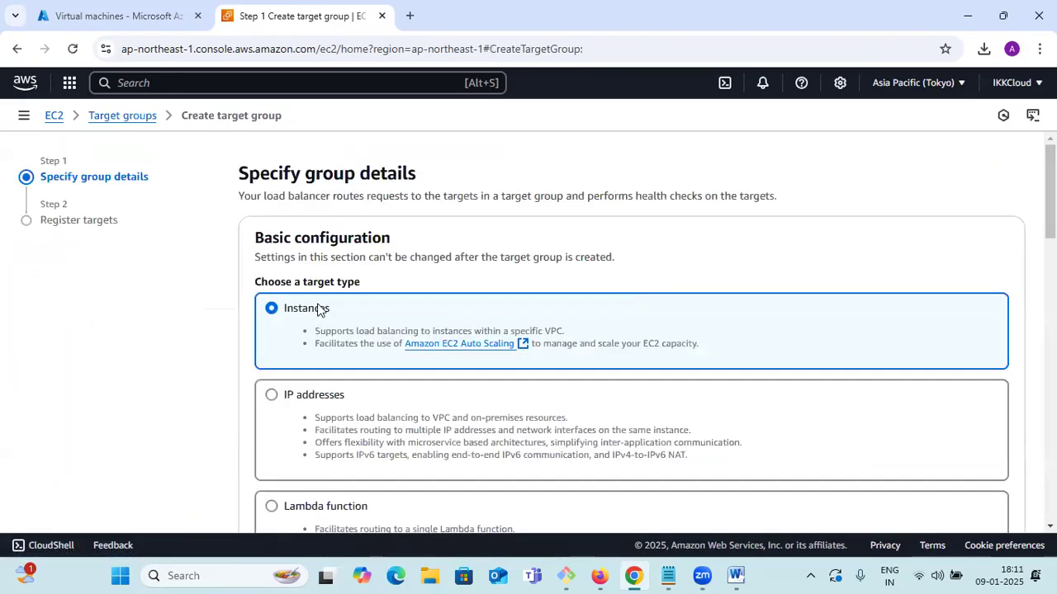
{"action": "scroll", "coordinate": [318, 310], "scroll_direction": "down", "scroll_amount": 1}
{"action": "scroll", "coordinate": [319, 310], "scroll_direction": "up", "scroll_amount": 1}
{"action": "scroll", "coordinate": [289, 263], "scroll_direction": "down", "scroll_amount": 4}
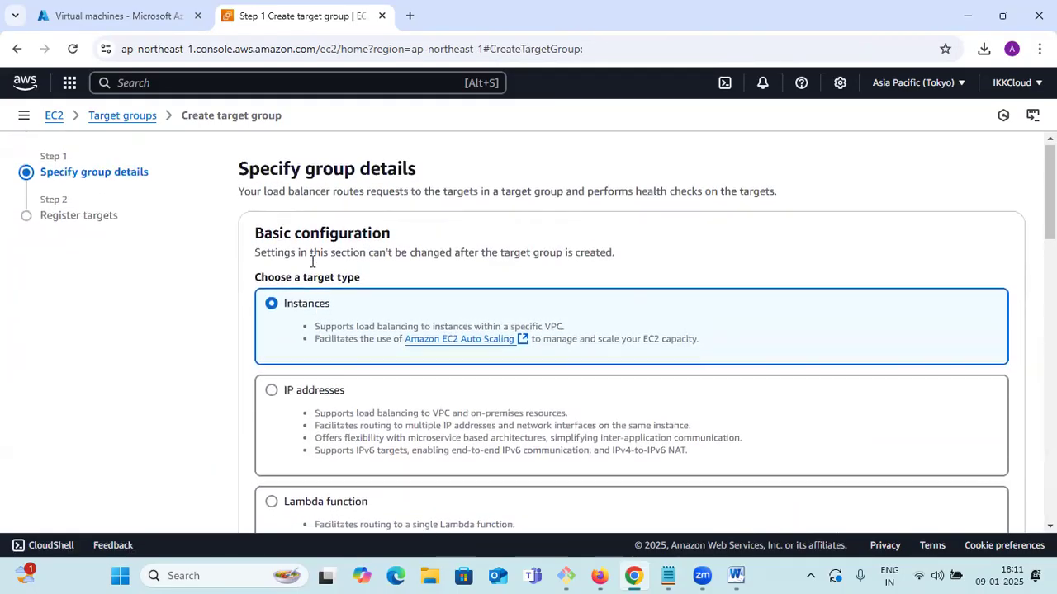
{"action": "scroll", "coordinate": [305, 263], "scroll_direction": "up", "scroll_amount": 2}
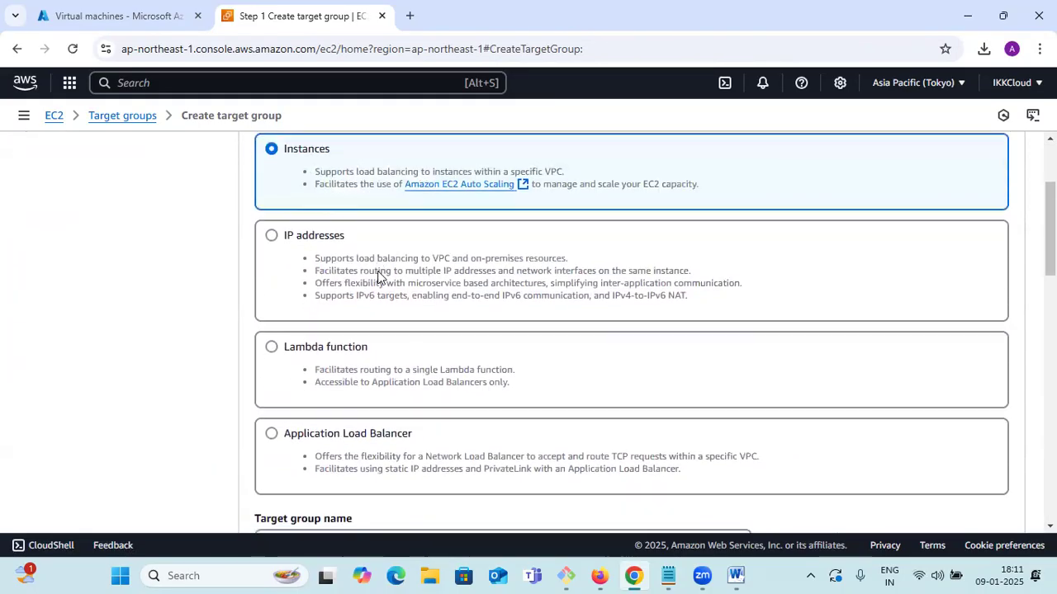
{"action": "scroll", "coordinate": [377, 277], "scroll_direction": "down", "scroll_amount": 4}
{"action": "scroll", "coordinate": [377, 278], "scroll_direction": "up", "scroll_amount": 4}
{"action": "scroll", "coordinate": [378, 278], "scroll_direction": "down", "scroll_amount": 1}
{"action": "scroll", "coordinate": [299, 262], "scroll_direction": "up", "scroll_amount": 1}
{"action": "scroll", "coordinate": [350, 244], "scroll_direction": "down", "scroll_amount": 2}
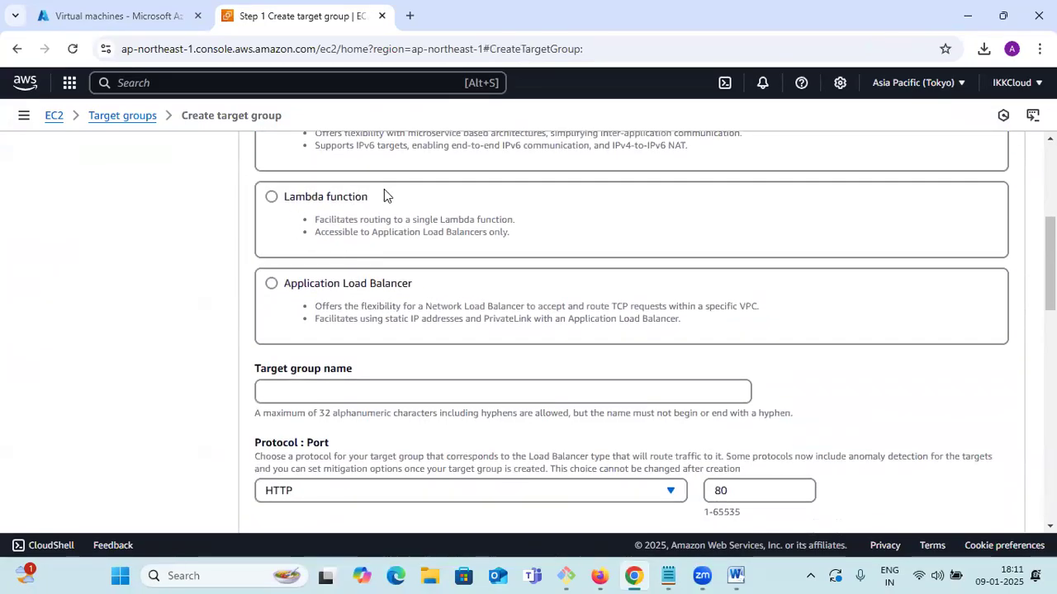
Step: Name the target group TCS-TG
{"action": "scroll", "coordinate": [426, 302], "scroll_direction": "down", "scroll_amount": 3}
{"action": "scroll", "coordinate": [425, 303], "scroll_direction": "up", "scroll_amount": 1}
{"action": "left_click", "coordinate": [342, 235]}
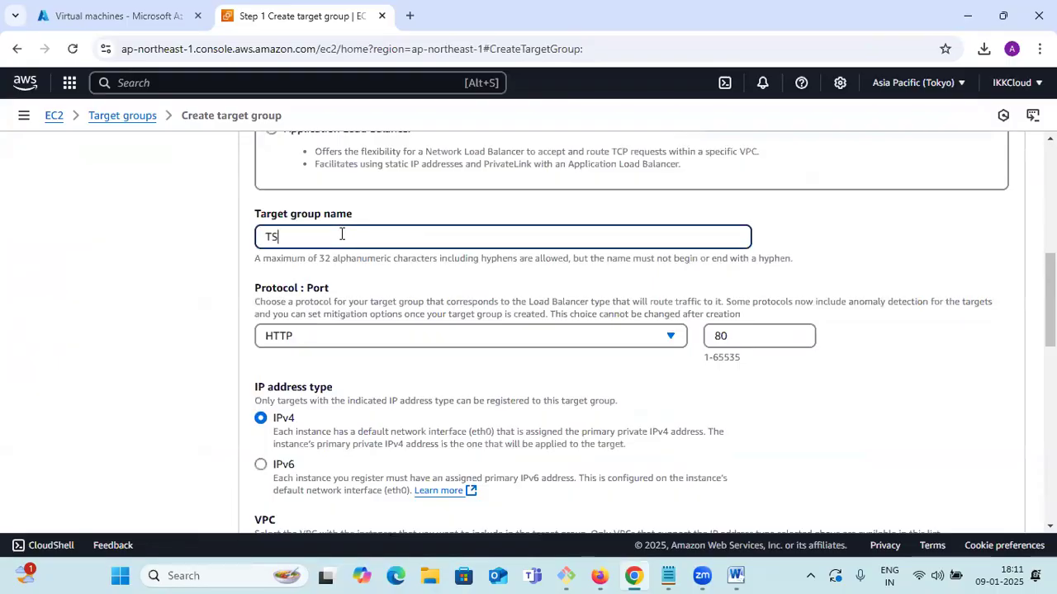
{"action": "type", "text": "TCS-R"}
{"action": "key", "text": "BackSpace"}
{"action": "type", "text": "tG"}
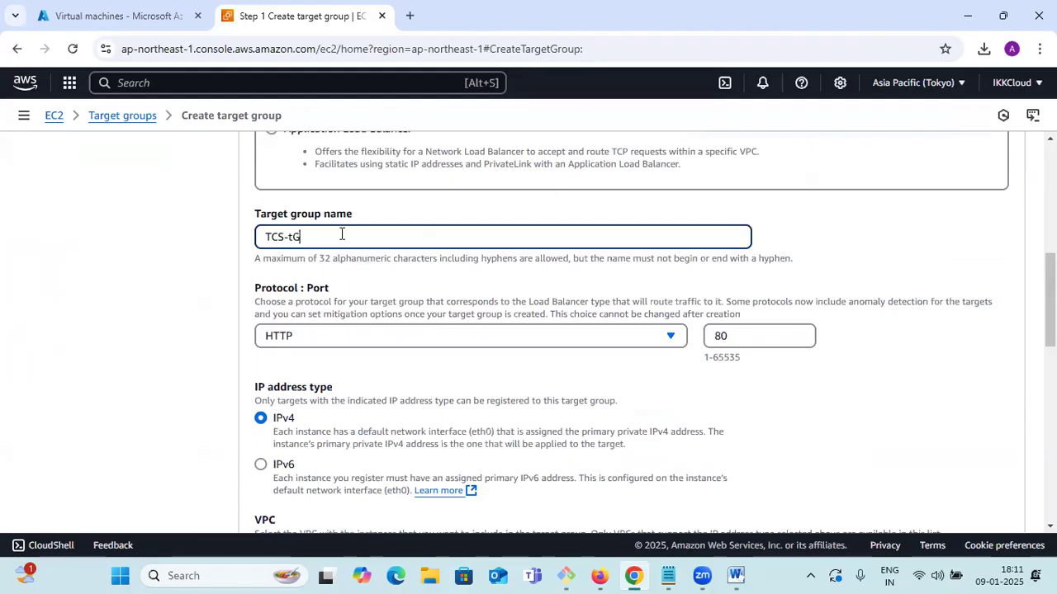
{"action": "type", "text": "TG"}
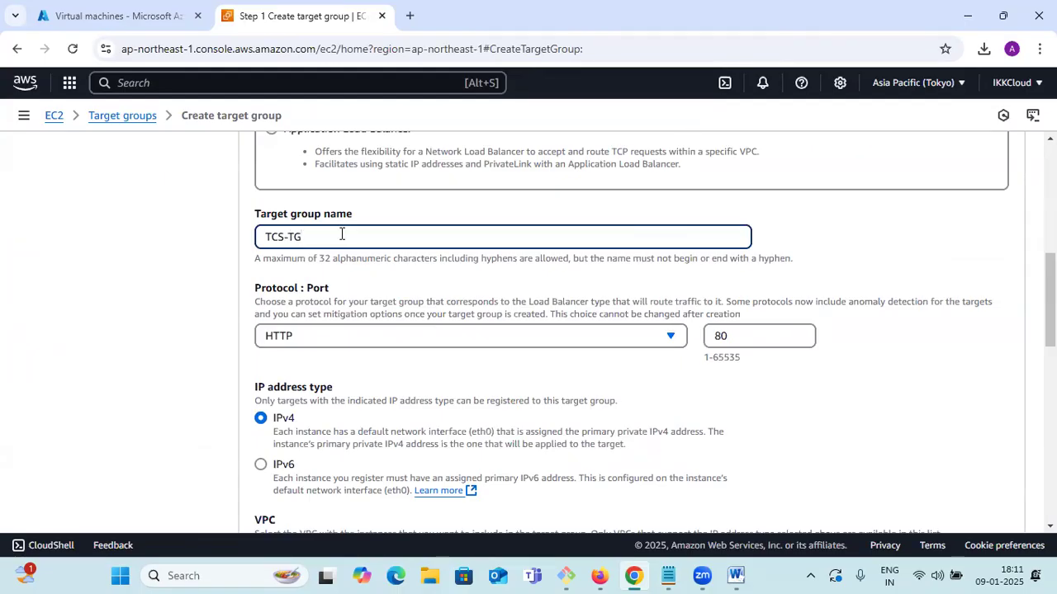
Step: Review the target group's protocol and port, IP address type, VPC, protocol version and health check settings, keeping the defaults
{"action": "scroll", "coordinate": [356, 336], "scroll_direction": "down", "scroll_amount": 1}
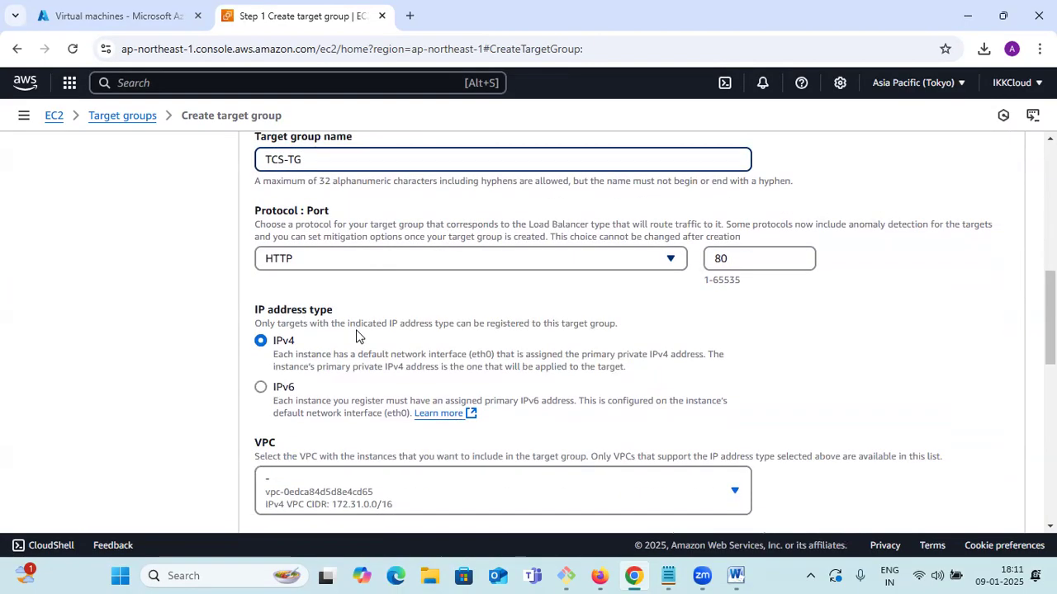
{"action": "scroll", "coordinate": [309, 264], "scroll_direction": "down", "scroll_amount": 1}
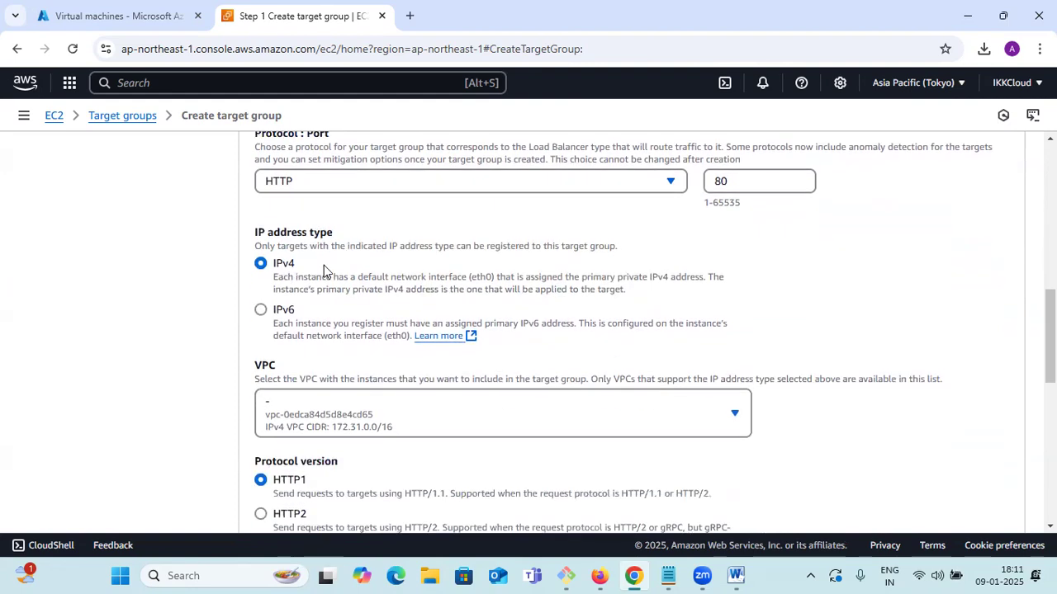
{"action": "scroll", "coordinate": [323, 265], "scroll_direction": "down", "scroll_amount": 2}
{"action": "scroll", "coordinate": [341, 262], "scroll_direction": "down", "scroll_amount": 1}
{"action": "scroll", "coordinate": [341, 263], "scroll_direction": "down", "scroll_amount": 3}
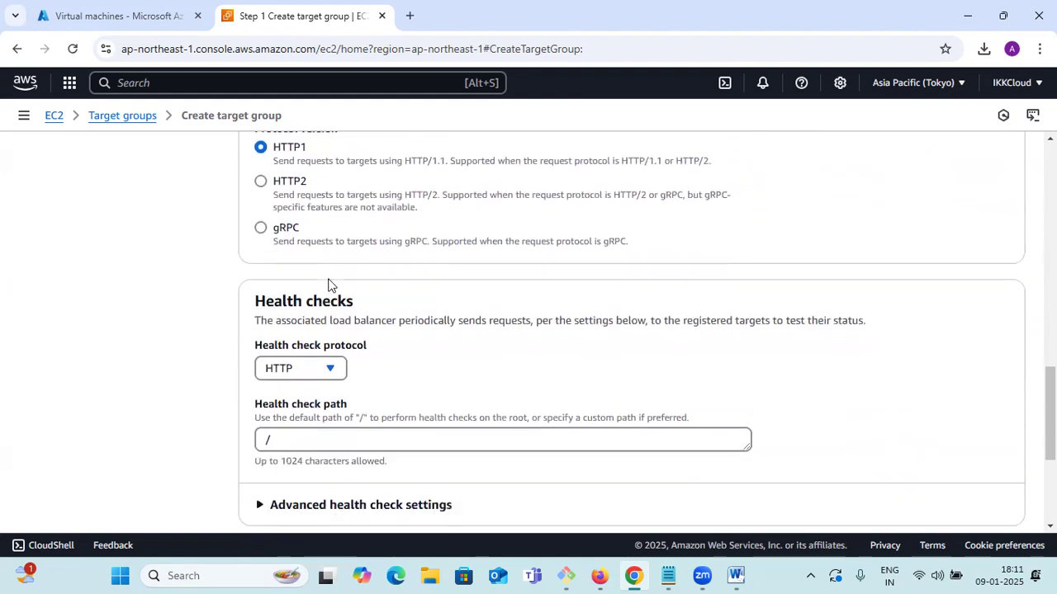
{"action": "scroll", "coordinate": [318, 305], "scroll_direction": "down", "scroll_amount": 2}
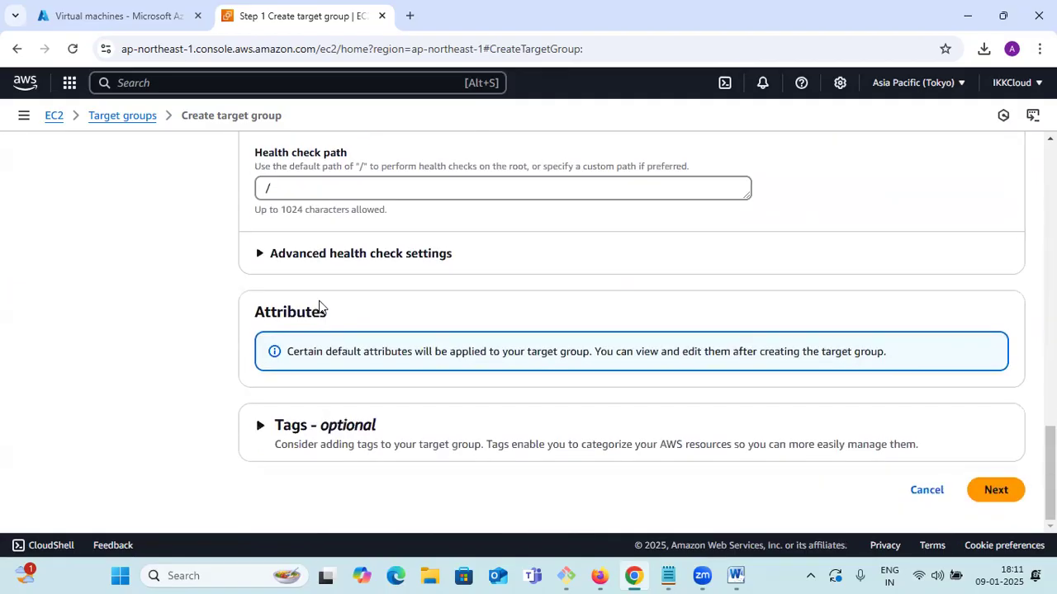
{"action": "scroll", "coordinate": [448, 372], "scroll_direction": "up", "scroll_amount": 6}
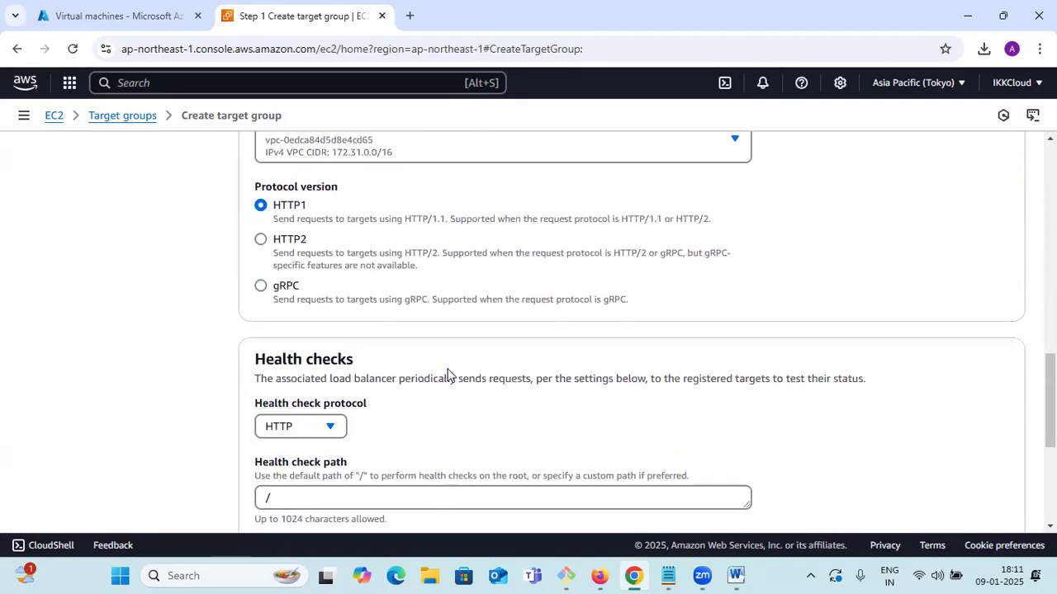
{"action": "scroll", "coordinate": [448, 373], "scroll_direction": "up", "scroll_amount": 3}
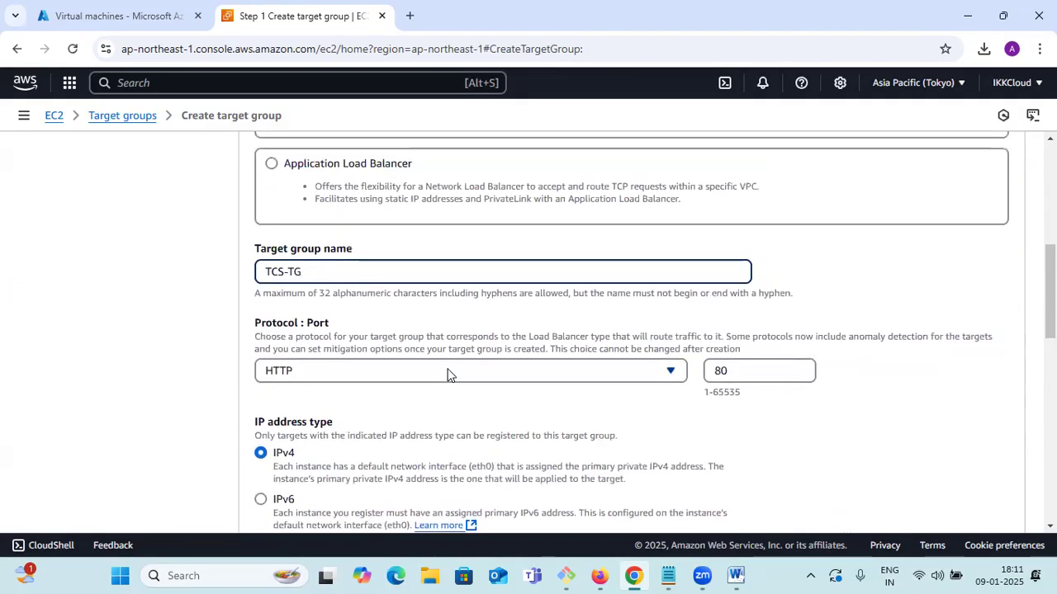
{"action": "scroll", "coordinate": [449, 373], "scroll_direction": "down", "scroll_amount": 2}
{"action": "scroll", "coordinate": [449, 372], "scroll_direction": "down", "scroll_amount": 5}
{"action": "scroll", "coordinate": [450, 370], "scroll_direction": "up", "scroll_amount": 3}
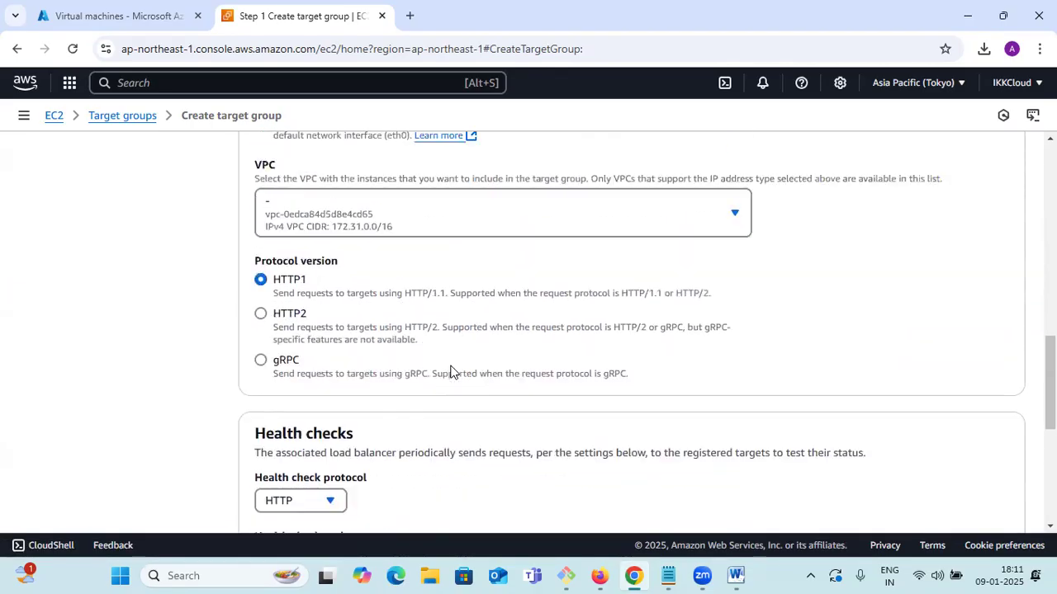
{"action": "scroll", "coordinate": [520, 285], "scroll_direction": "up", "scroll_amount": 8}
{"action": "scroll", "coordinate": [530, 371], "scroll_direction": "down", "scroll_amount": 4}
{"action": "scroll", "coordinate": [530, 371], "scroll_direction": "down", "scroll_amount": 10}
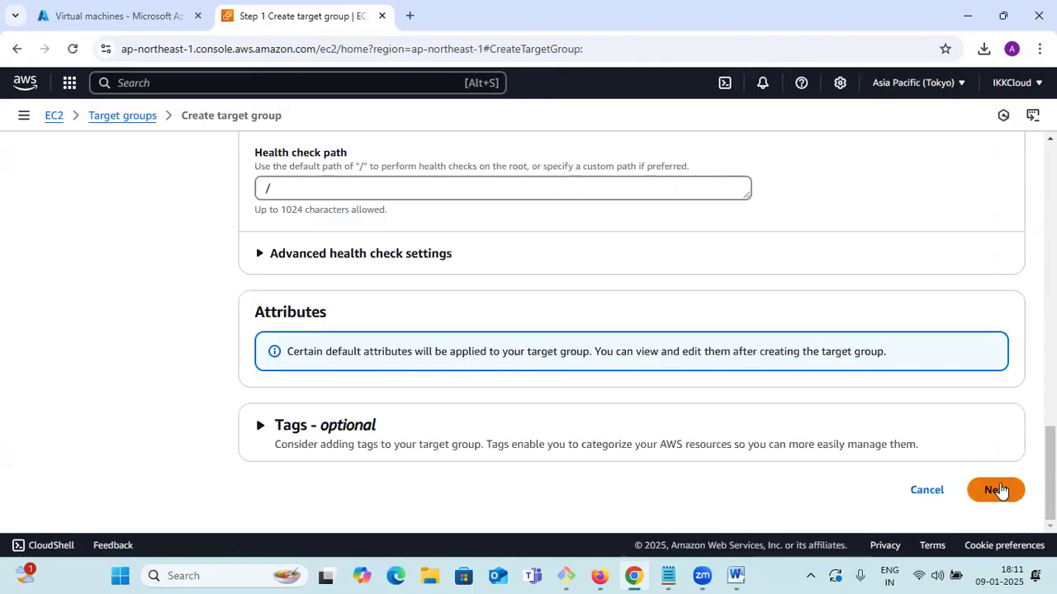
Step: Proceed to target registration and include WebServers-One and WebServers-Two as pending targets on port 80
{"action": "left_click", "coordinate": [996, 492]}
{"action": "left_click", "coordinate": [271, 332]}
{"action": "left_click", "coordinate": [271, 362]}
{"action": "scroll", "coordinate": [643, 371], "scroll_direction": "down", "scroll_amount": 3}
{"action": "left_click", "coordinate": [646, 317]}
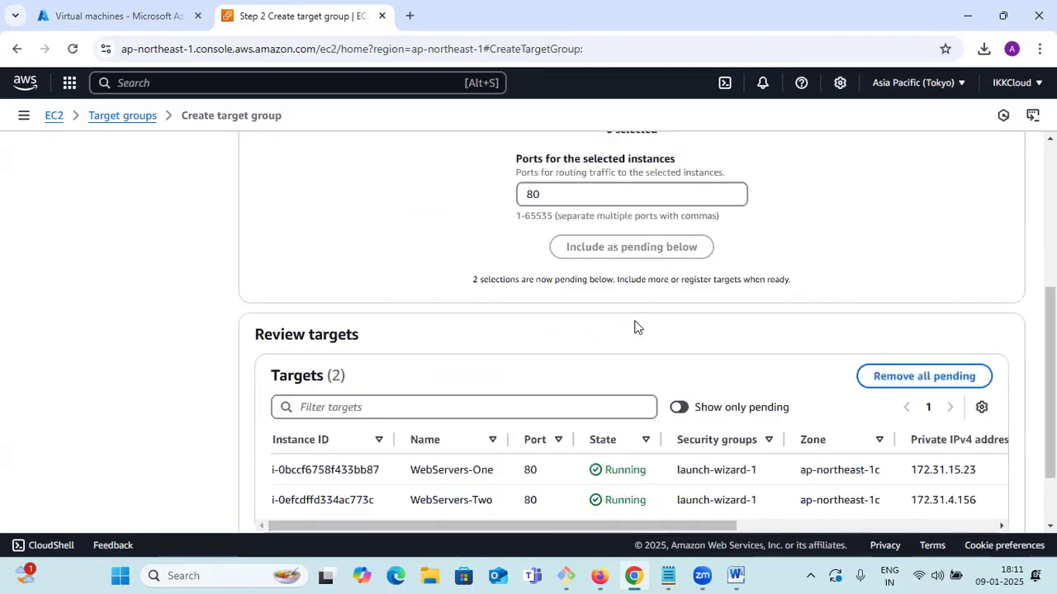
Step: Create the target group with the two pending targets and dismiss the confirmation banner
{"action": "scroll", "coordinate": [635, 325], "scroll_direction": "down", "scroll_amount": 2}
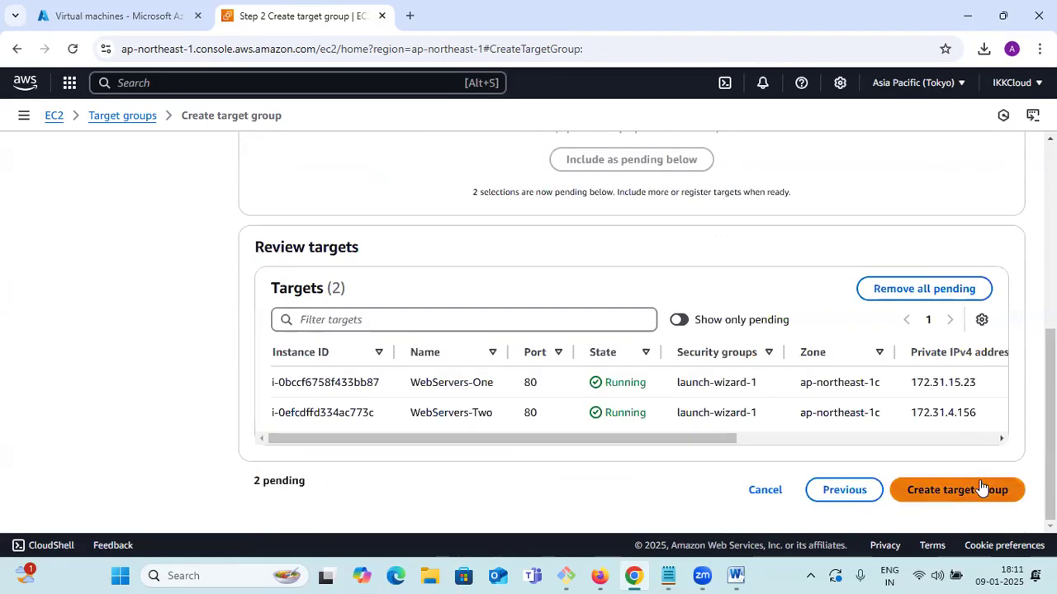
{"action": "left_click", "coordinate": [981, 487]}
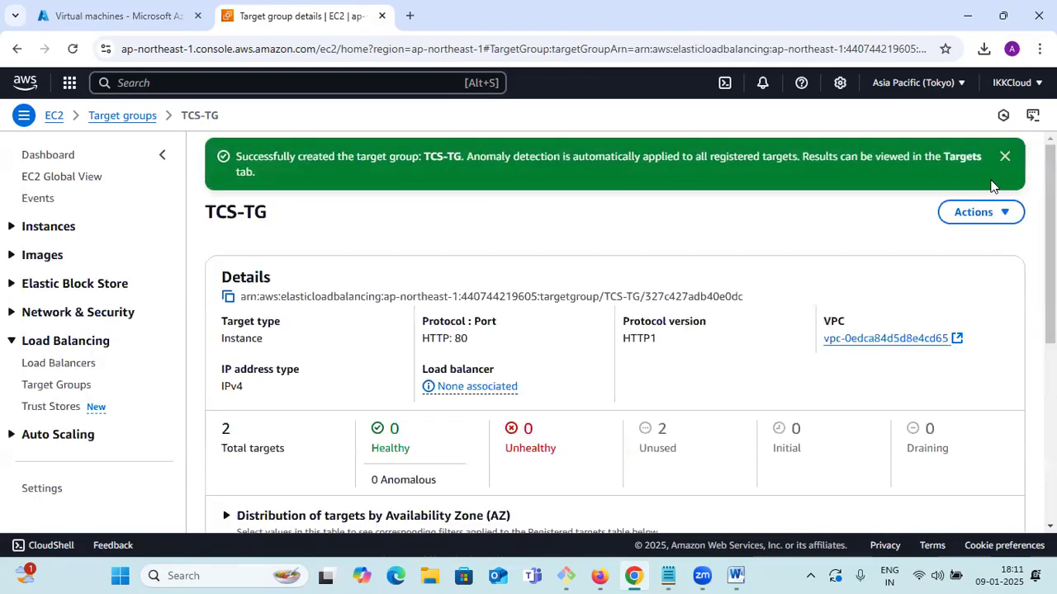
{"action": "left_click", "coordinate": [1004, 157]}
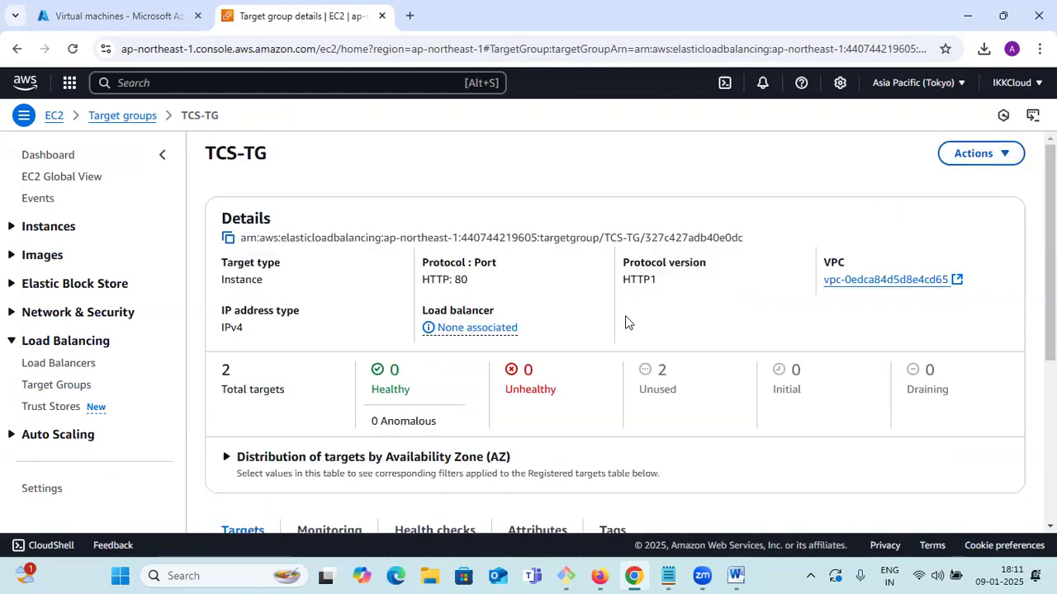
Step: Examine TCS-TG's target health summary and the registered targets' health status details, widening the columns to read them
{"action": "left_click_drag", "start_coordinate": [372, 421], "coordinate": [450, 408]}
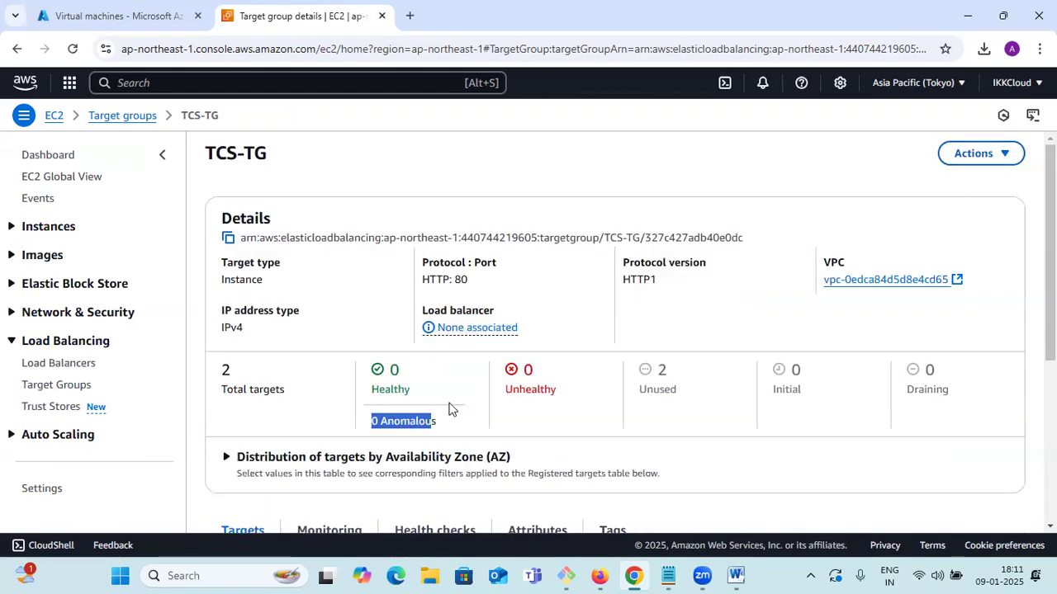
{"action": "left_click", "coordinate": [588, 394]}
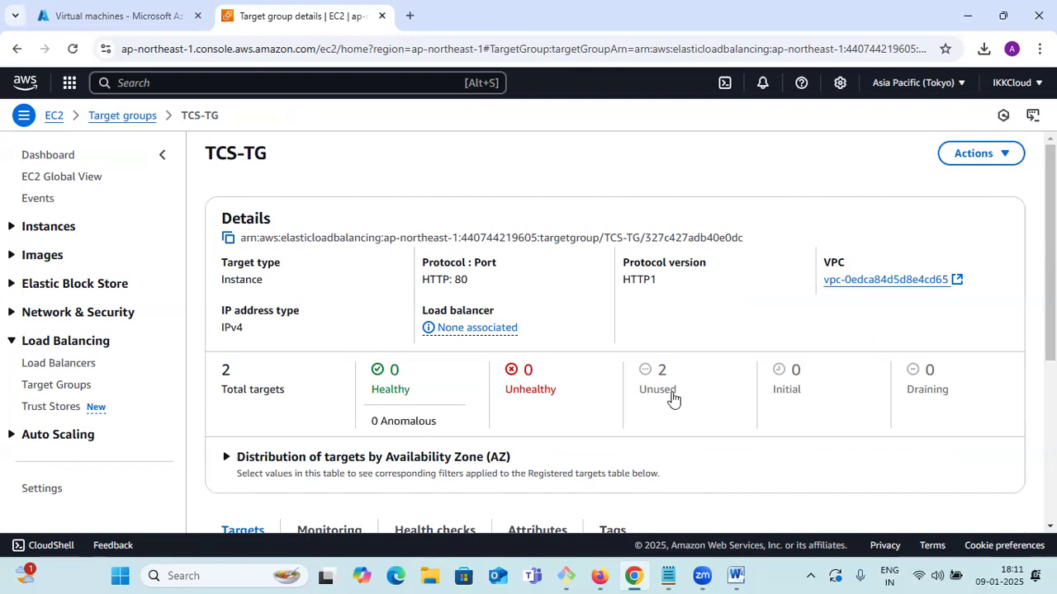
{"action": "scroll", "coordinate": [670, 392], "scroll_direction": "down", "scroll_amount": 4}
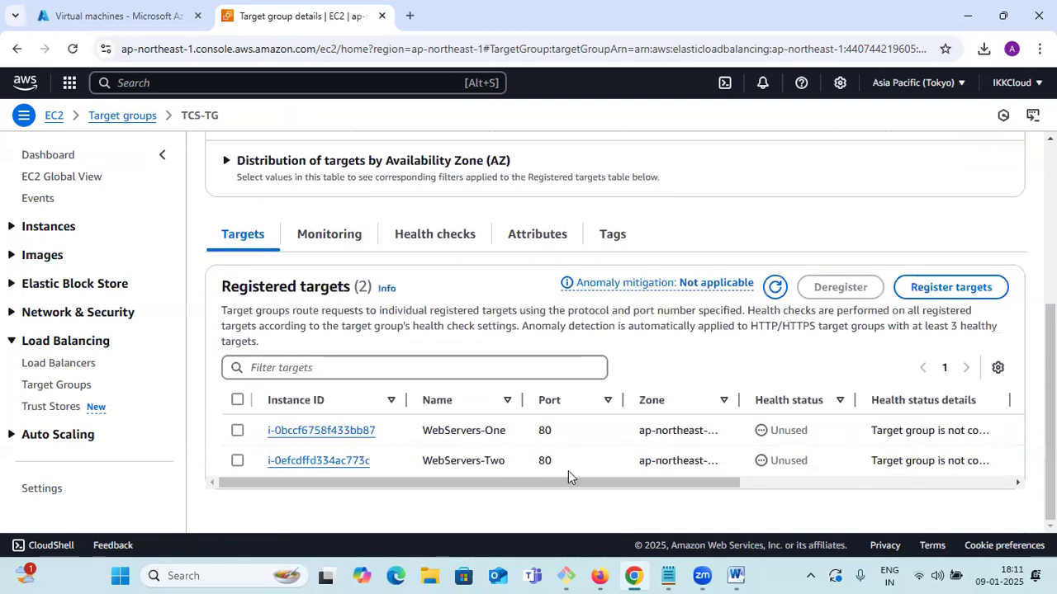
{"action": "left_click_drag", "start_coordinate": [567, 482], "coordinate": [609, 483]}
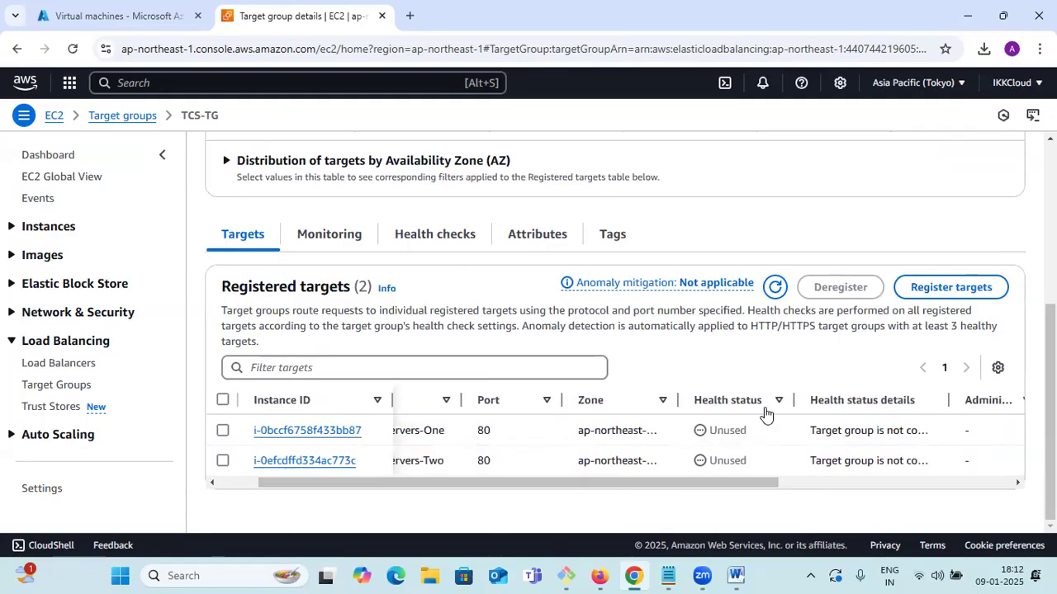
{"action": "left_click_drag", "start_coordinate": [794, 400], "coordinate": [825, 400]}
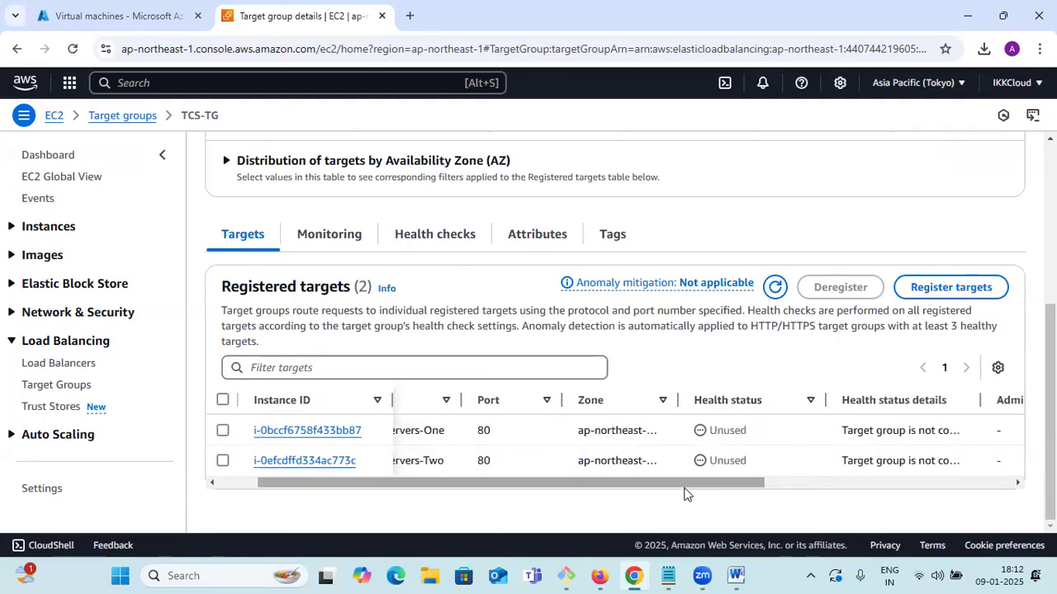
{"action": "left_click_drag", "start_coordinate": [684, 487], "coordinate": [788, 491]}
{"action": "left_click_drag", "start_coordinate": [816, 402], "coordinate": [874, 397]}
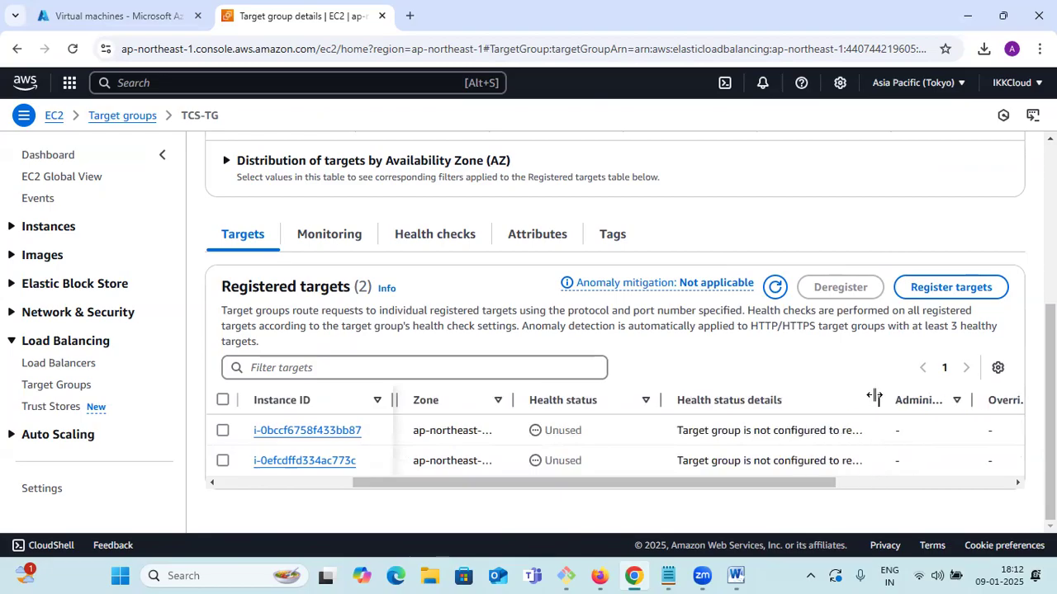
{"action": "left_click_drag", "start_coordinate": [652, 488], "coordinate": [218, 429]}
Step: Look through TCS-TG's monitoring, health checks, attributes and tags
{"action": "left_click", "coordinate": [321, 236]}
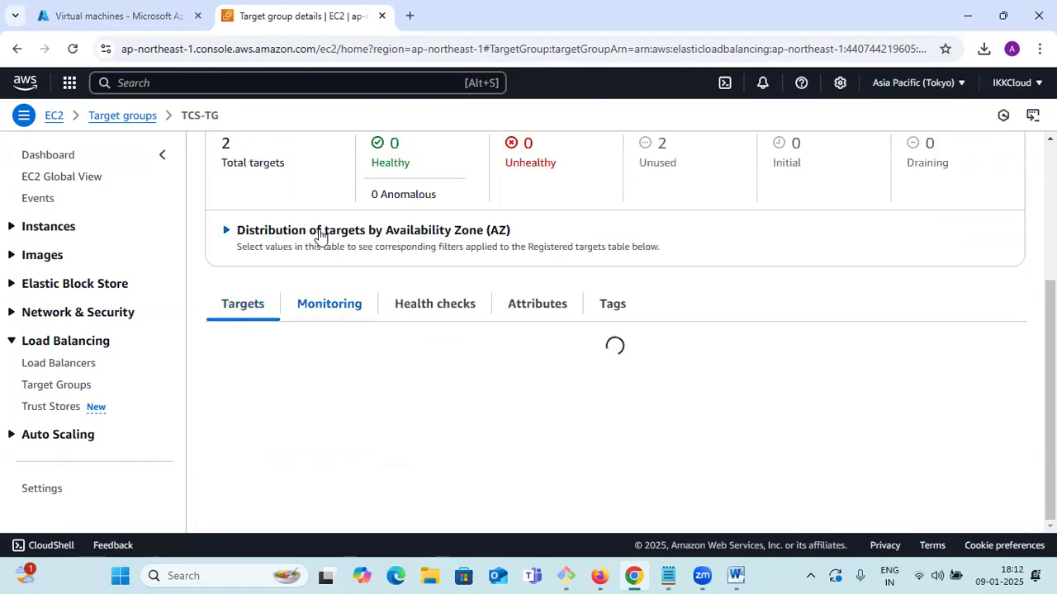
{"action": "left_click", "coordinate": [408, 312]}
{"action": "left_click", "coordinate": [534, 320]}
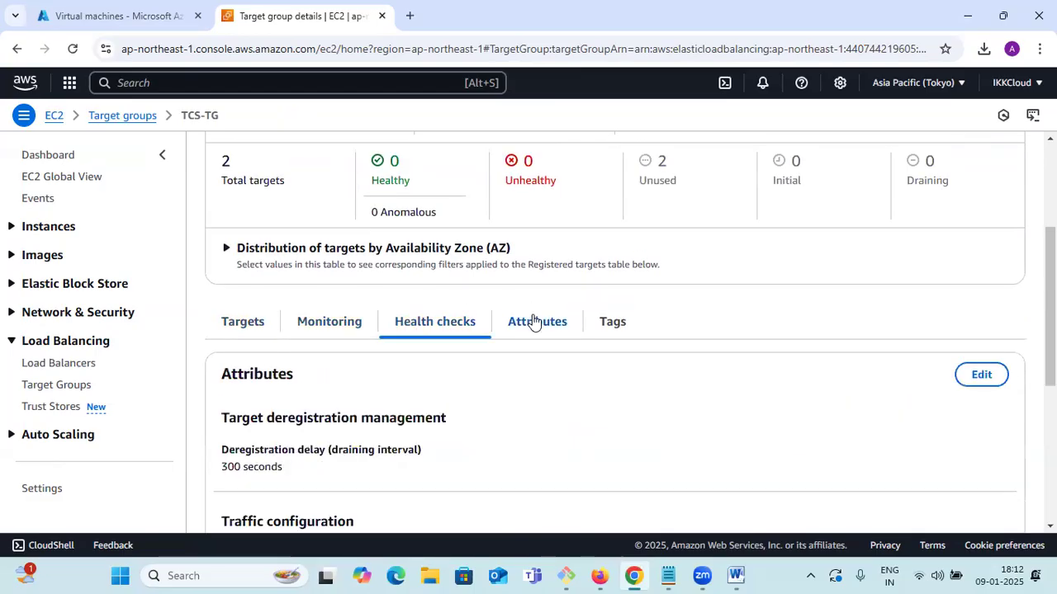
{"action": "left_click", "coordinate": [630, 323]}
{"action": "scroll", "coordinate": [393, 343], "scroll_direction": "up", "scroll_amount": 5}
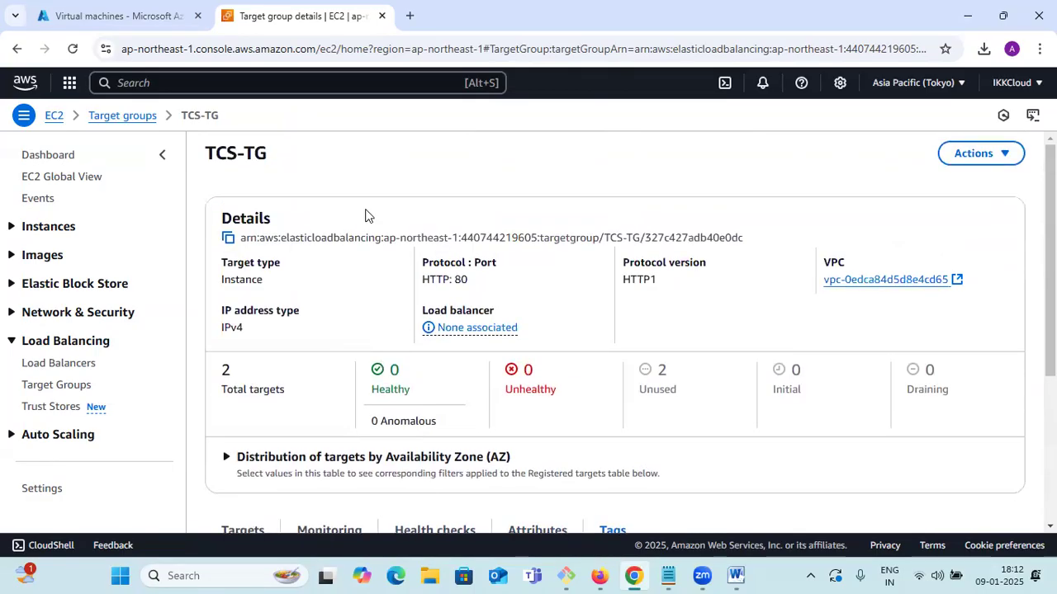
Step: Go to the Load Balancers list and start creating a load balancer
{"action": "left_click", "coordinate": [57, 364]}
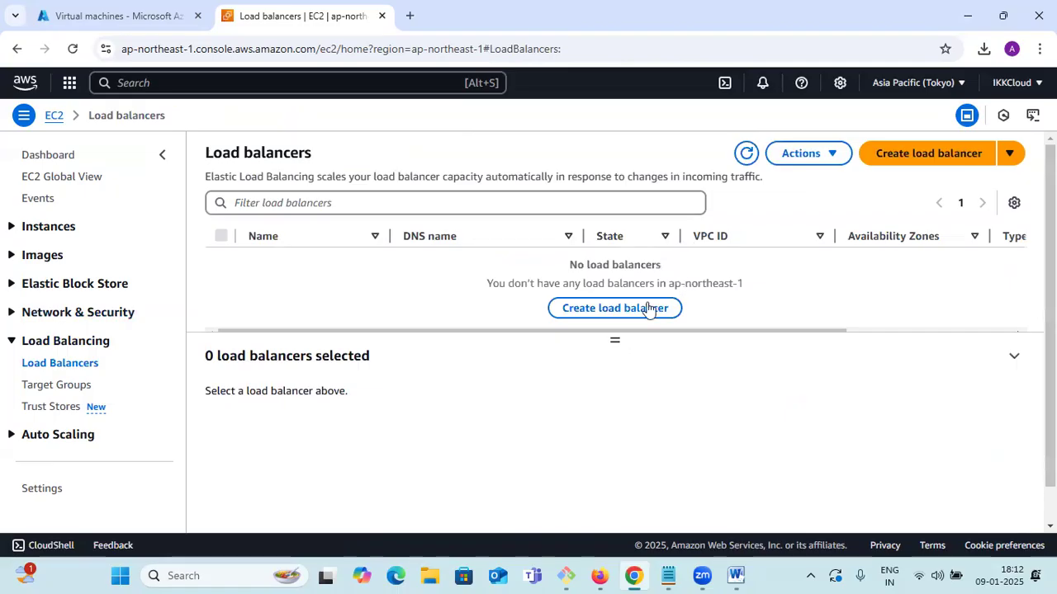
{"action": "left_click_drag", "start_coordinate": [492, 283], "coordinate": [764, 283]}
{"action": "left_click", "coordinate": [933, 154]}
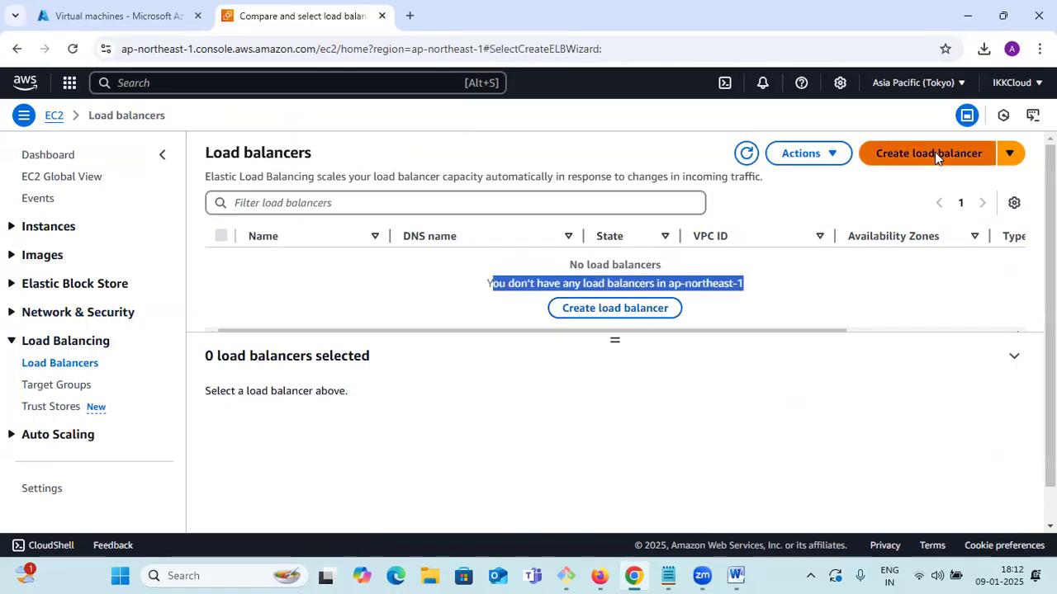
Step: Compare the Application, Network and Gateway load balancer types, and expand the previous-generation Classic Load Balancer section to examine it too
{"action": "scroll", "coordinate": [536, 285], "scroll_direction": "down", "scroll_amount": 4}
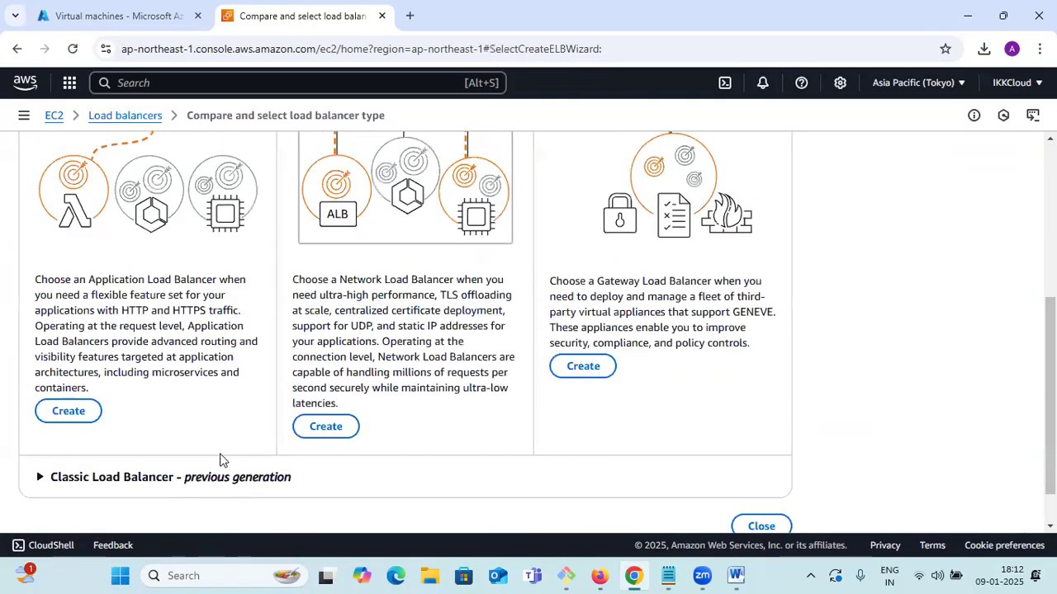
{"action": "left_click", "coordinate": [170, 479]}
{"action": "scroll", "coordinate": [266, 394], "scroll_direction": "up", "scroll_amount": 3}
{"action": "scroll", "coordinate": [112, 259], "scroll_direction": "up", "scroll_amount": 1}
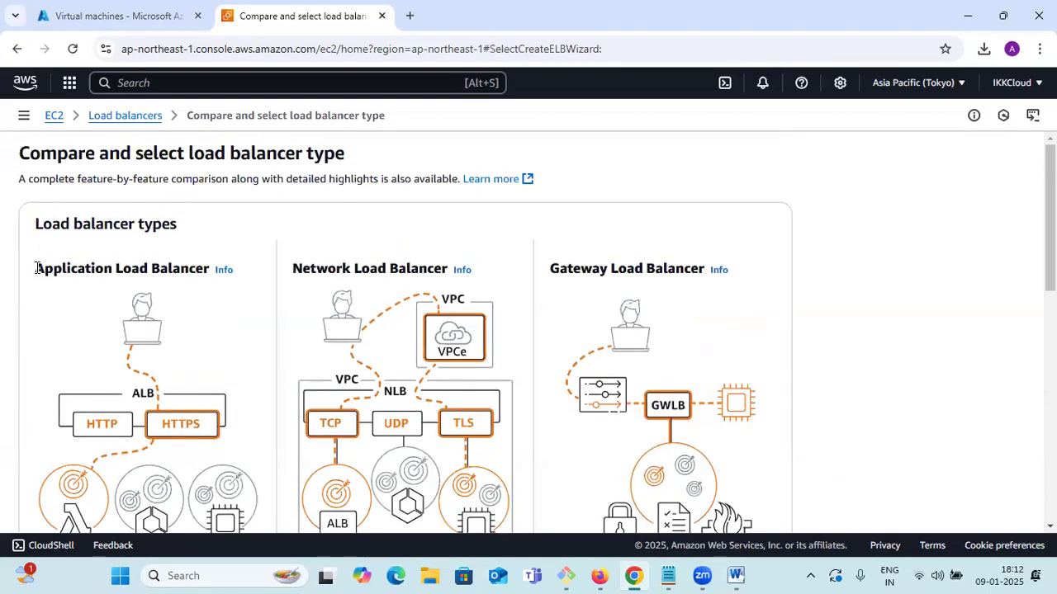
{"action": "left_click_drag", "start_coordinate": [53, 269], "coordinate": [221, 275]}
{"action": "left_click_drag", "start_coordinate": [294, 266], "coordinate": [436, 268]}
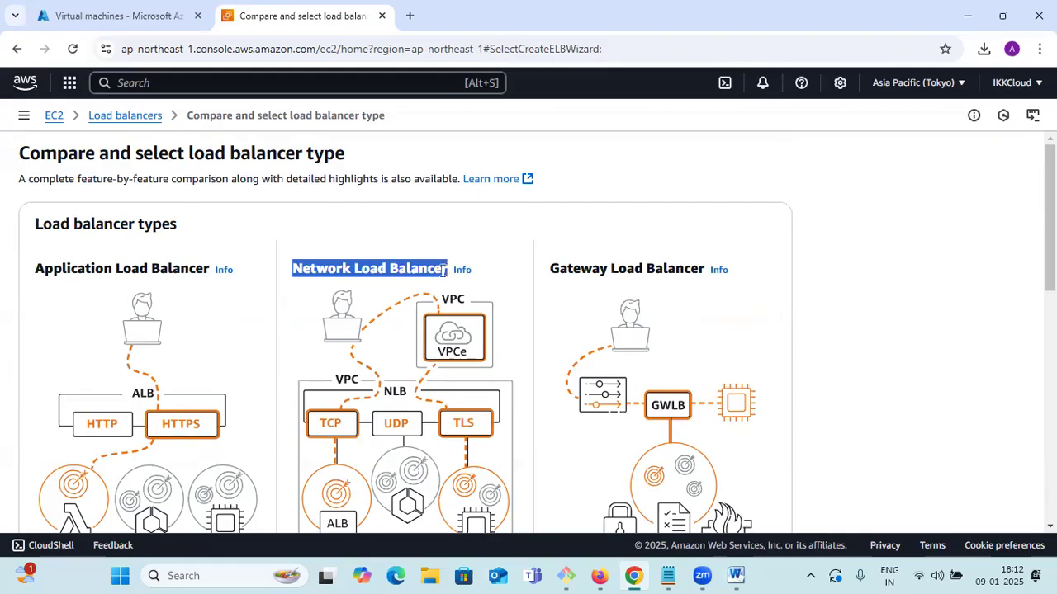
{"action": "left_click_drag", "start_coordinate": [556, 268], "coordinate": [695, 267]}
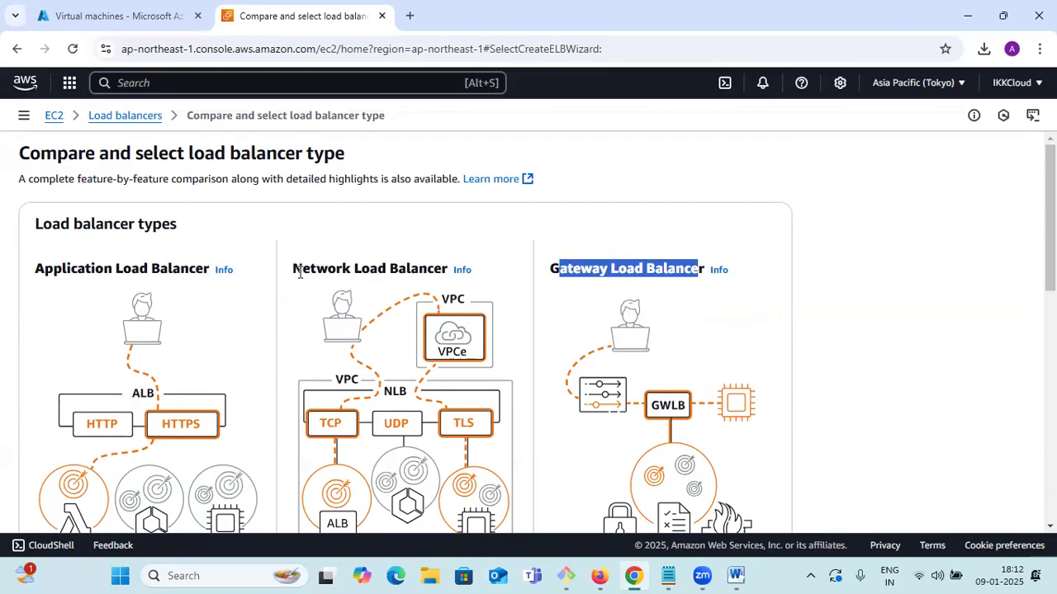
{"action": "scroll", "coordinate": [252, 288], "scroll_direction": "down", "scroll_amount": 3}
{"action": "scroll", "coordinate": [253, 288], "scroll_direction": "up", "scroll_amount": 3}
{"action": "left_click_drag", "start_coordinate": [37, 266], "coordinate": [193, 263]}
{"action": "scroll", "coordinate": [196, 264], "scroll_direction": "down", "scroll_amount": 10}
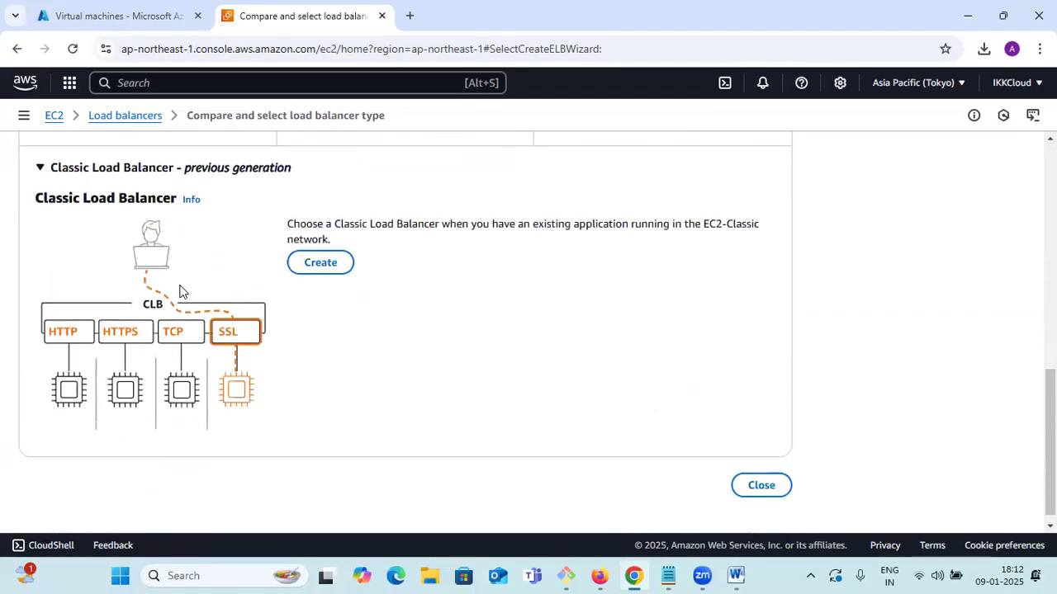
{"action": "left_click_drag", "start_coordinate": [62, 196], "coordinate": [177, 199]}
{"action": "scroll", "coordinate": [142, 226], "scroll_direction": "up", "scroll_amount": 10}
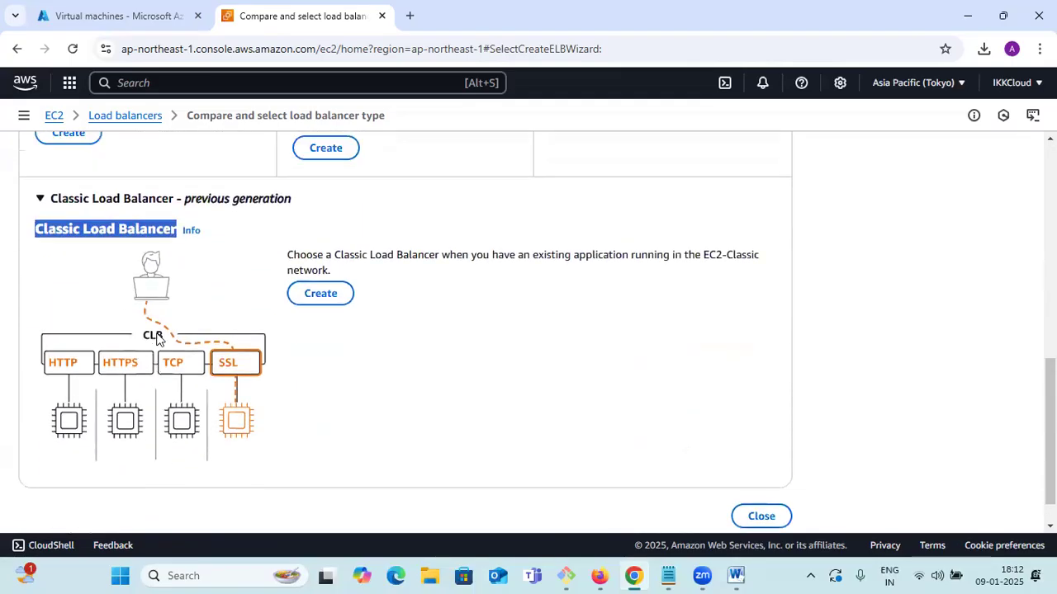
{"action": "scroll", "coordinate": [127, 333], "scroll_direction": "down", "scroll_amount": 10}
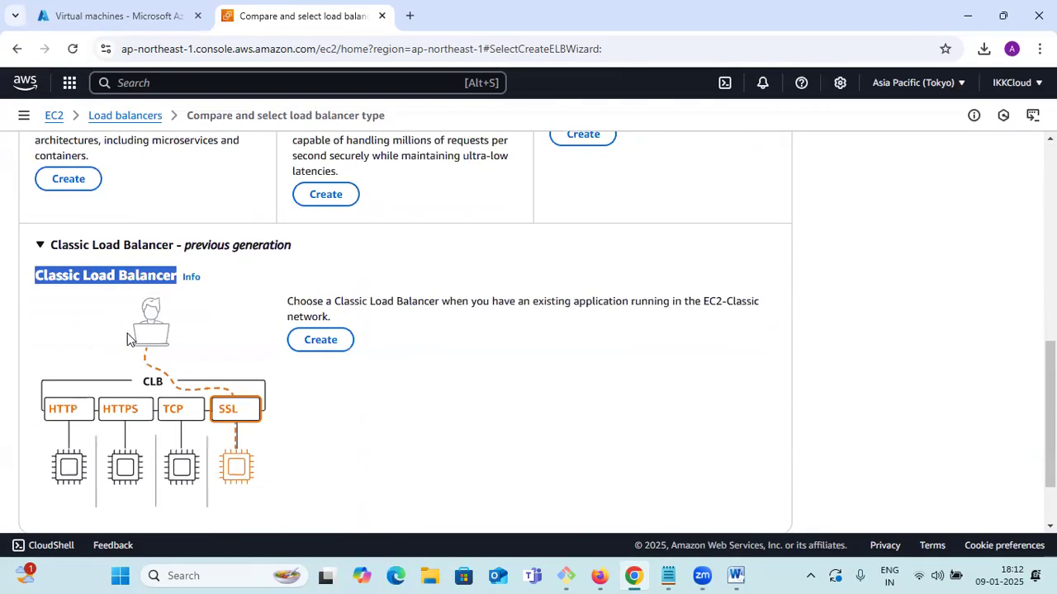
{"action": "scroll", "coordinate": [146, 302], "scroll_direction": "up", "scroll_amount": 10}
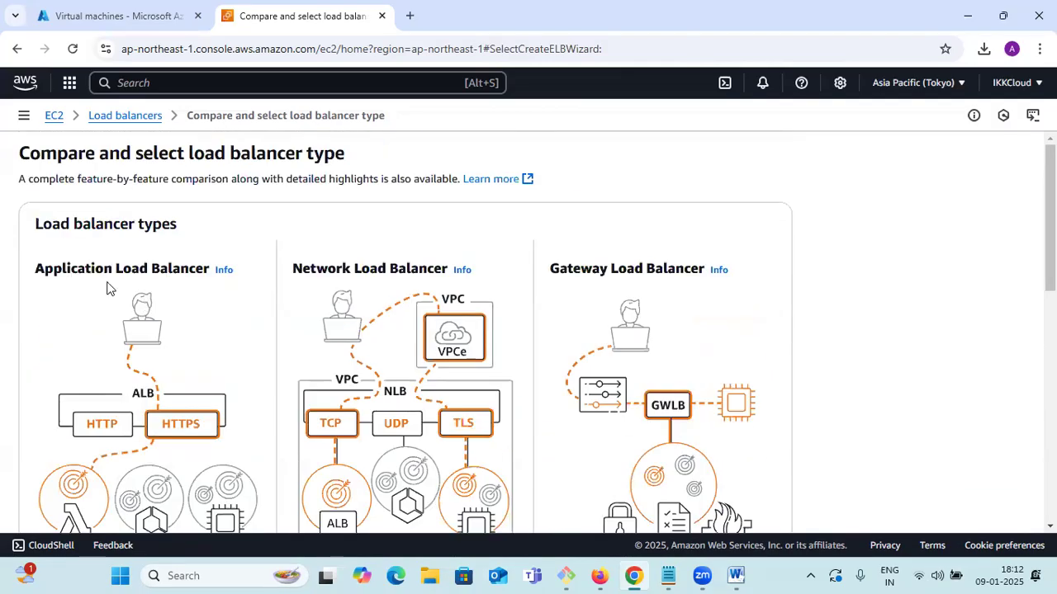
{"action": "scroll", "coordinate": [186, 272], "scroll_direction": "down", "scroll_amount": 10}
{"action": "scroll", "coordinate": [187, 269], "scroll_direction": "up", "scroll_amount": 10}
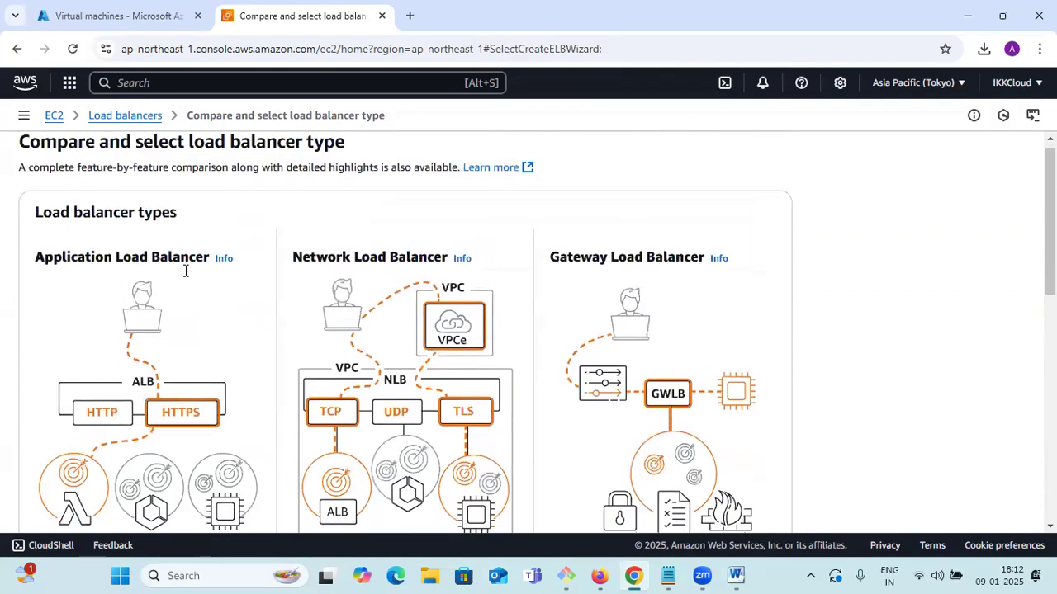
Step: Start creating an Application Load Balancer and name it TCS-ALB-1
{"action": "scroll", "coordinate": [165, 256], "scroll_direction": "down", "scroll_amount": 3}
{"action": "scroll", "coordinate": [157, 251], "scroll_direction": "down", "scroll_amount": 1}
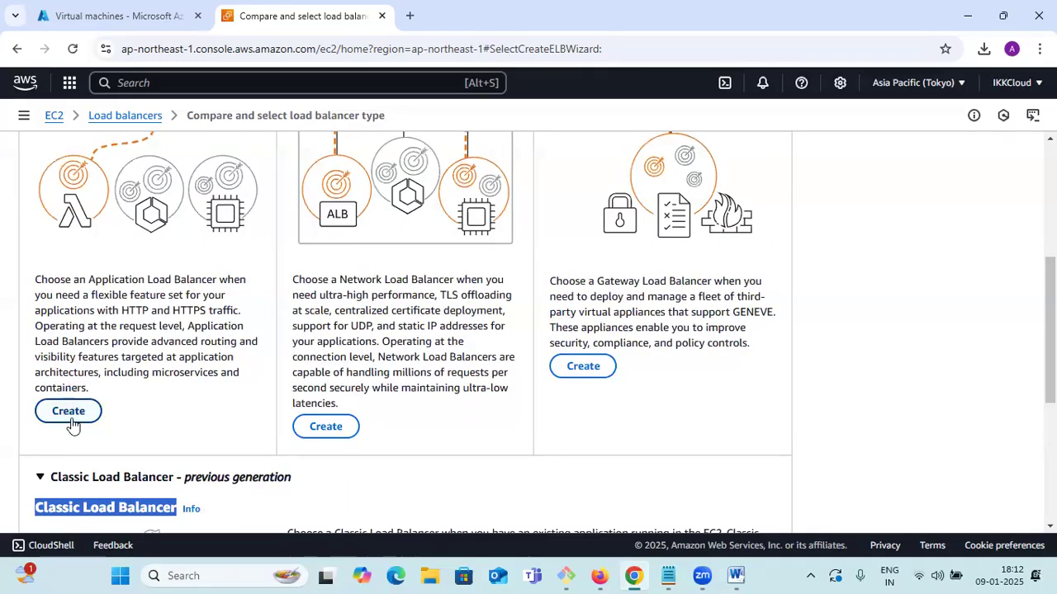
{"action": "left_click", "coordinate": [70, 412]}
{"action": "left_click", "coordinate": [149, 345]}
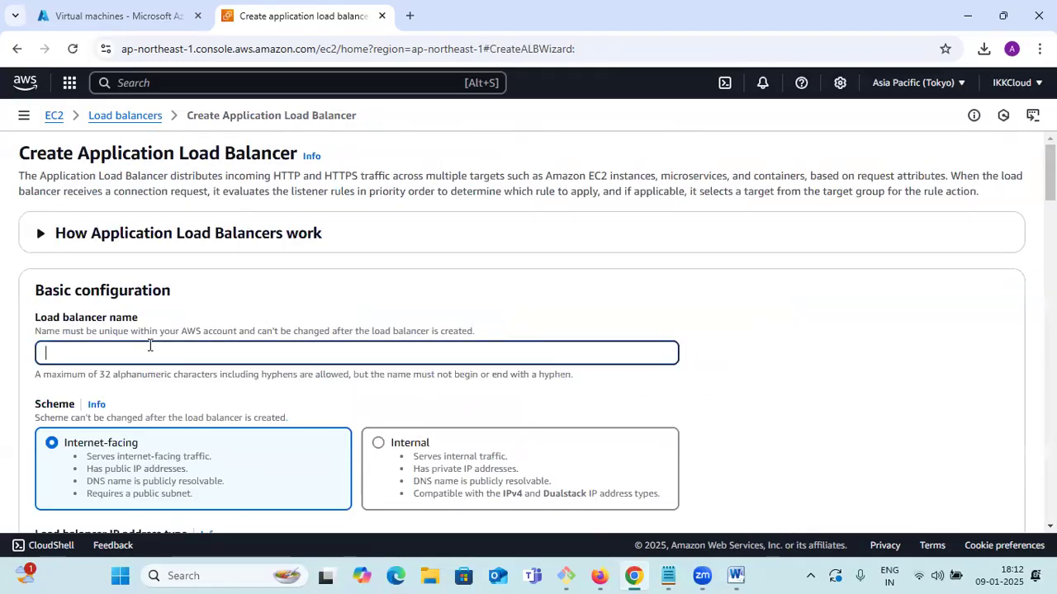
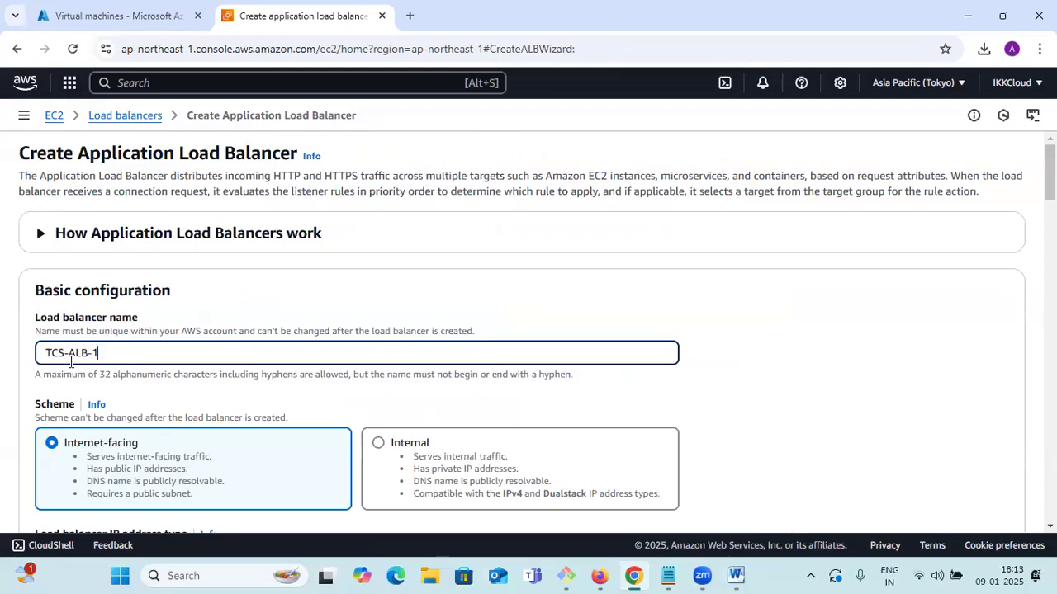
{"action": "left_click_drag", "start_coordinate": [68, 353], "coordinate": [85, 351]}
Step: Map the Application Load Balancer to availability zones ap-northeast-1a, ap-northeast-1c and ap-northeast-1d
{"action": "scroll", "coordinate": [116, 355], "scroll_direction": "down", "scroll_amount": 3}
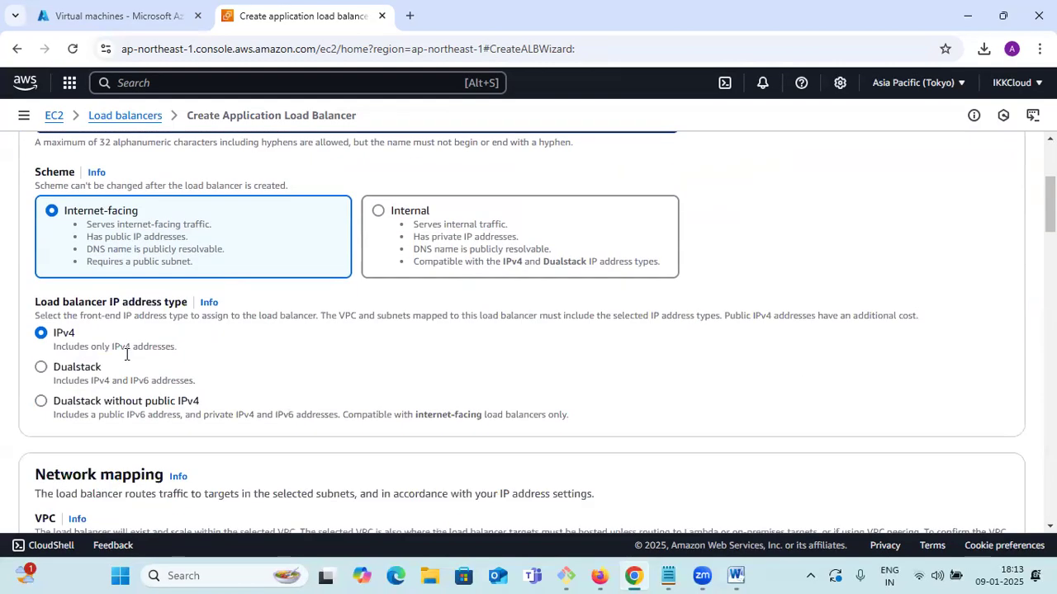
{"action": "scroll", "coordinate": [94, 213], "scroll_direction": "down", "scroll_amount": 4}
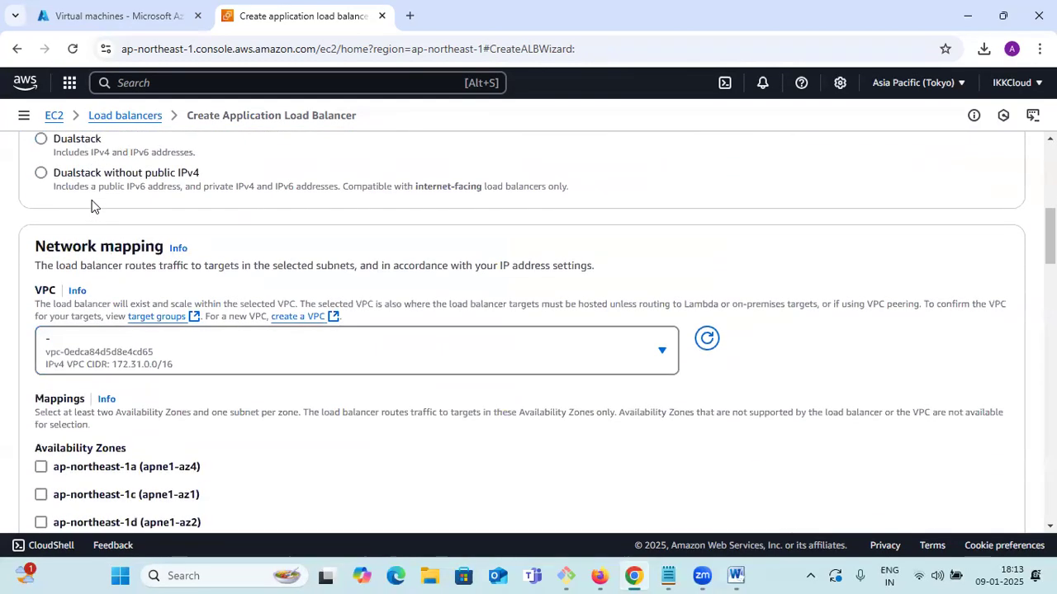
{"action": "scroll", "coordinate": [99, 356], "scroll_direction": "down", "scroll_amount": 1}
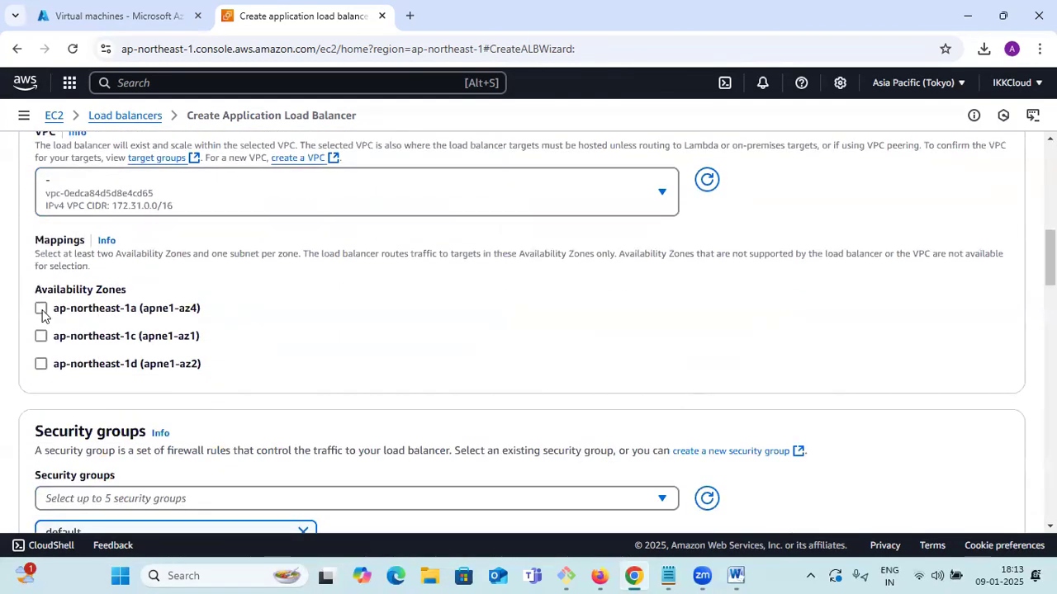
{"action": "left_click", "coordinate": [42, 309]}
{"action": "left_click", "coordinate": [42, 433]}
{"action": "scroll", "coordinate": [47, 445], "scroll_direction": "down", "scroll_amount": 2}
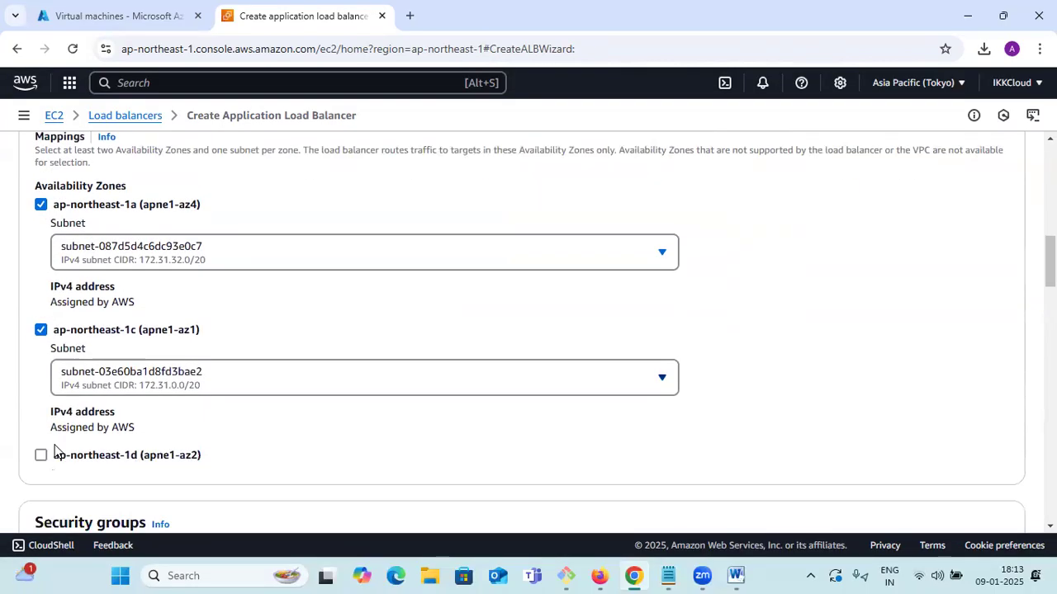
{"action": "left_click", "coordinate": [42, 404]}
Step: Replace the Application Load Balancer's default security group with launch-wizard-1
{"action": "scroll", "coordinate": [49, 397], "scroll_direction": "down", "scroll_amount": 4}
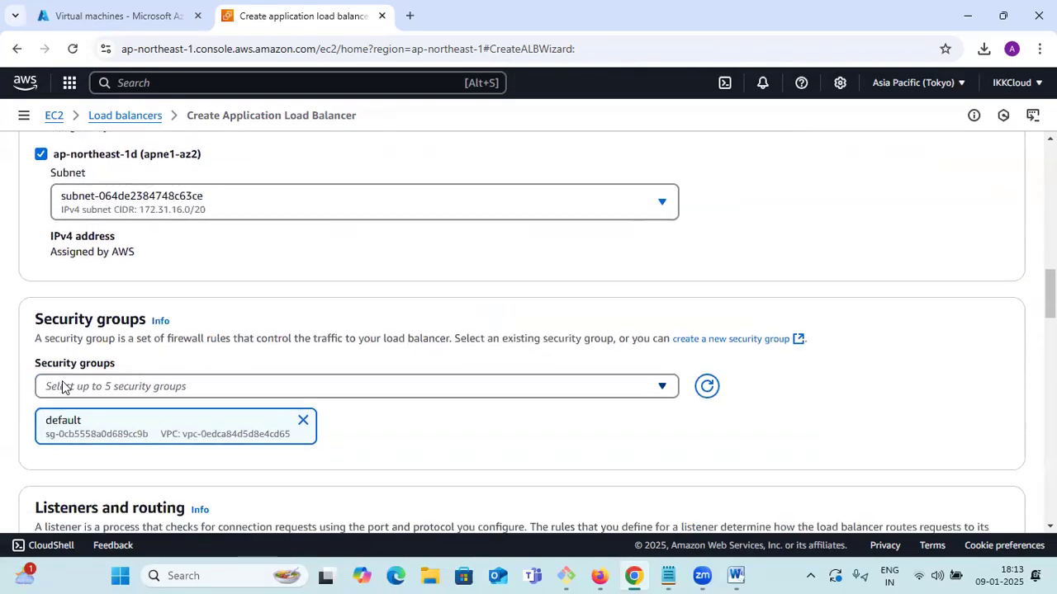
{"action": "left_click", "coordinate": [198, 326]}
{"action": "left_click", "coordinate": [86, 393]}
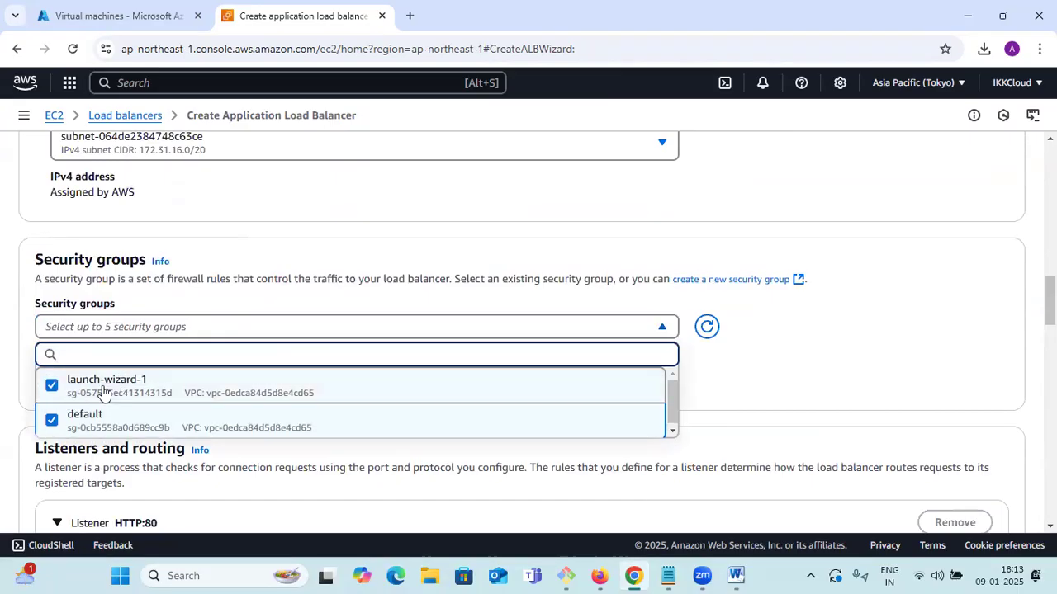
{"action": "left_click", "coordinate": [51, 419]}
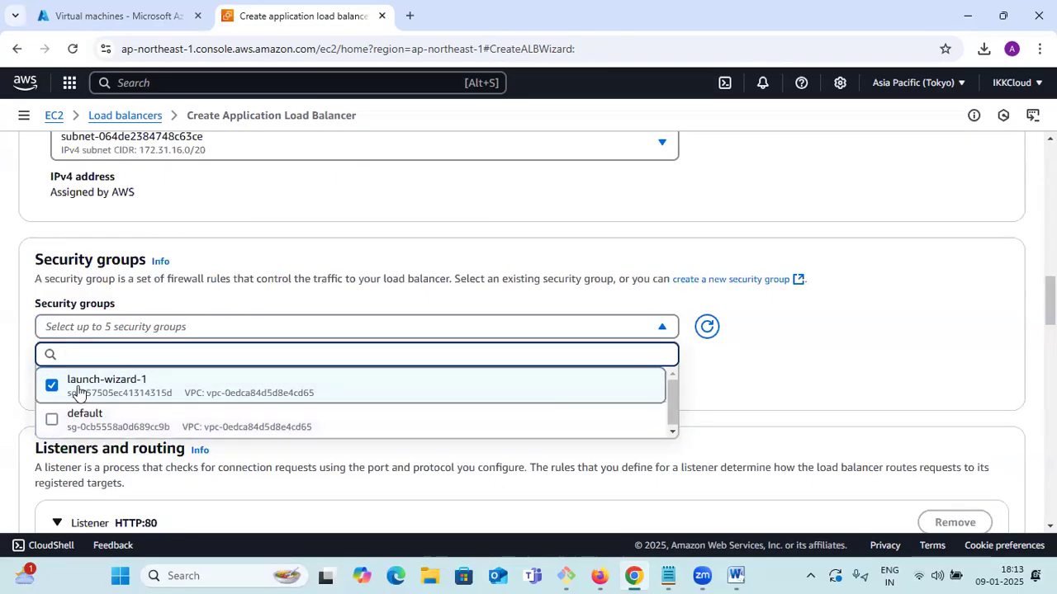
{"action": "left_click", "coordinate": [799, 372]}
Step: Forward the HTTP:80 listener's default action to target group TCS-TG and create the Application Load Balancer
{"action": "scroll", "coordinate": [177, 391], "scroll_direction": "down", "scroll_amount": 4}
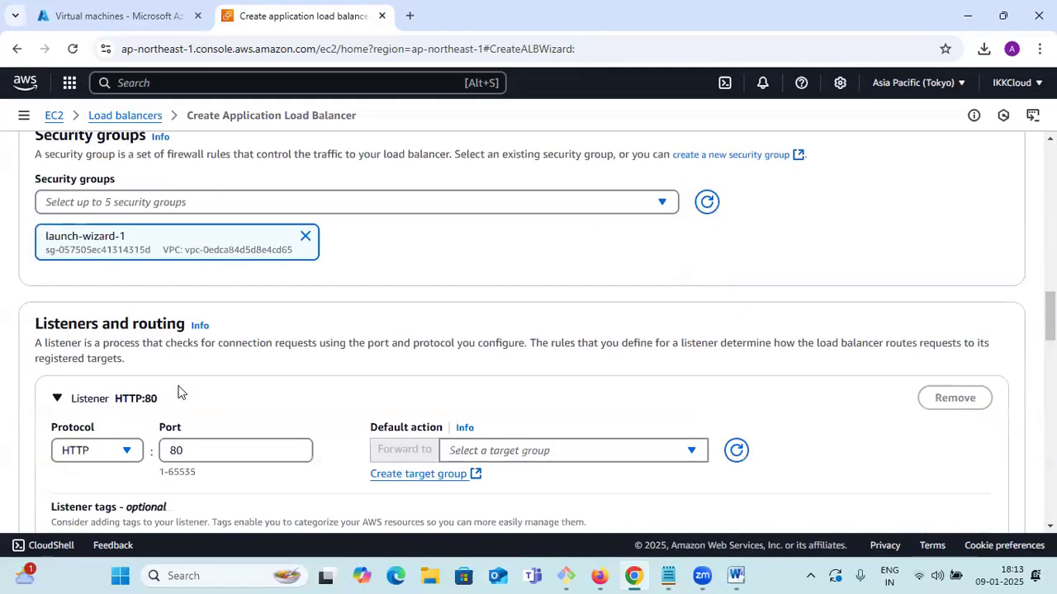
{"action": "scroll", "coordinate": [206, 363], "scroll_direction": "down", "scroll_amount": 12}
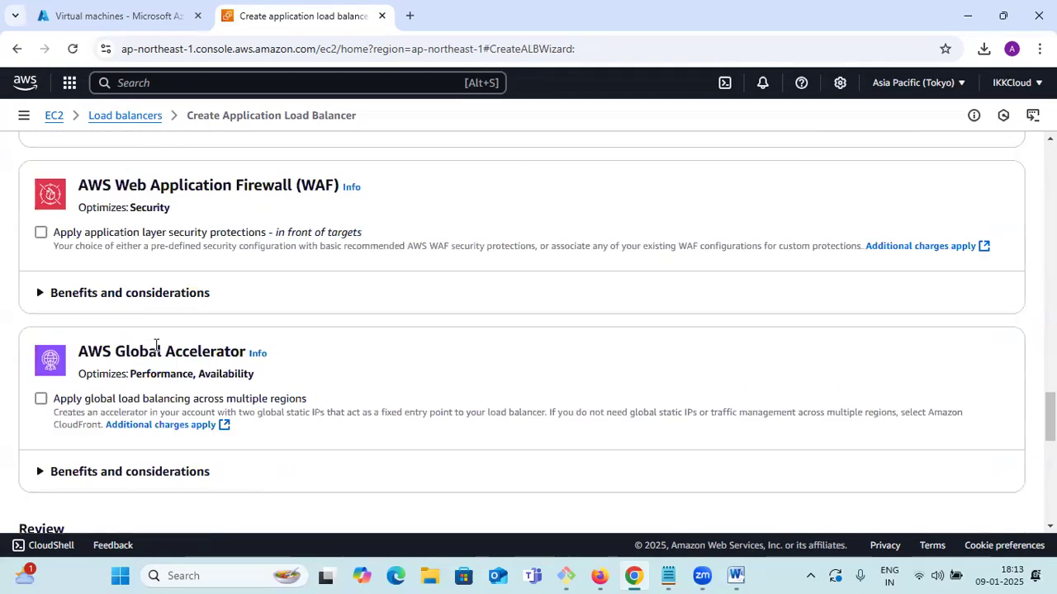
{"action": "scroll", "coordinate": [151, 353], "scroll_direction": "down", "scroll_amount": 3}
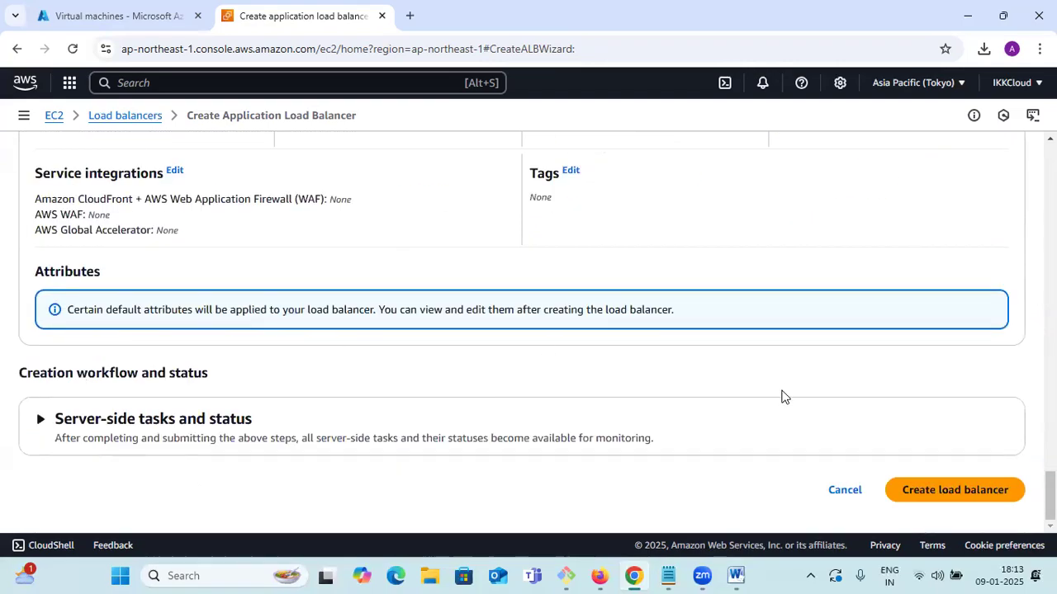
{"action": "left_click", "coordinate": [974, 492]}
{"action": "left_click", "coordinate": [525, 334]}
{"action": "left_click", "coordinate": [489, 389]}
{"action": "scroll", "coordinate": [823, 372], "scroll_direction": "down", "scroll_amount": 15}
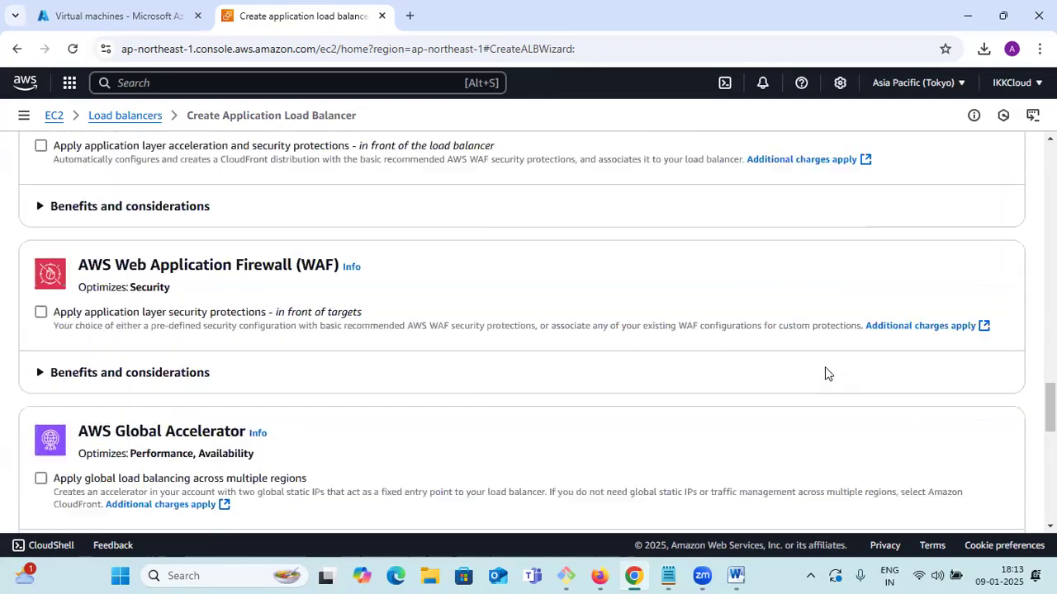
{"action": "left_click", "coordinate": [984, 488]}
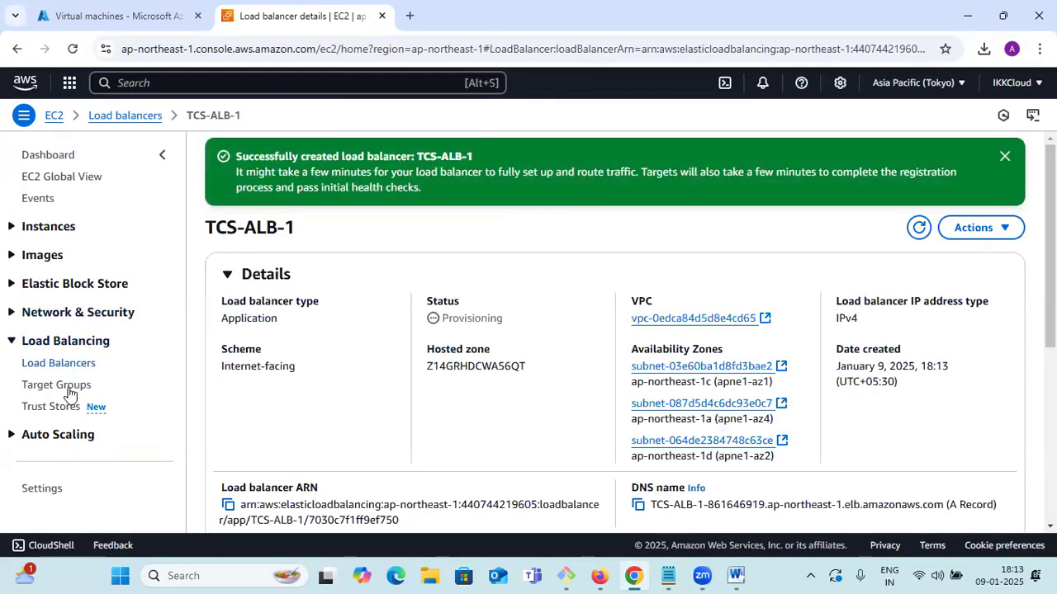
Step: Go to the Load Balancers list and check TCS-ALB-1's state, widening the State column and refreshing the list several times
{"action": "left_click", "coordinate": [58, 364]}
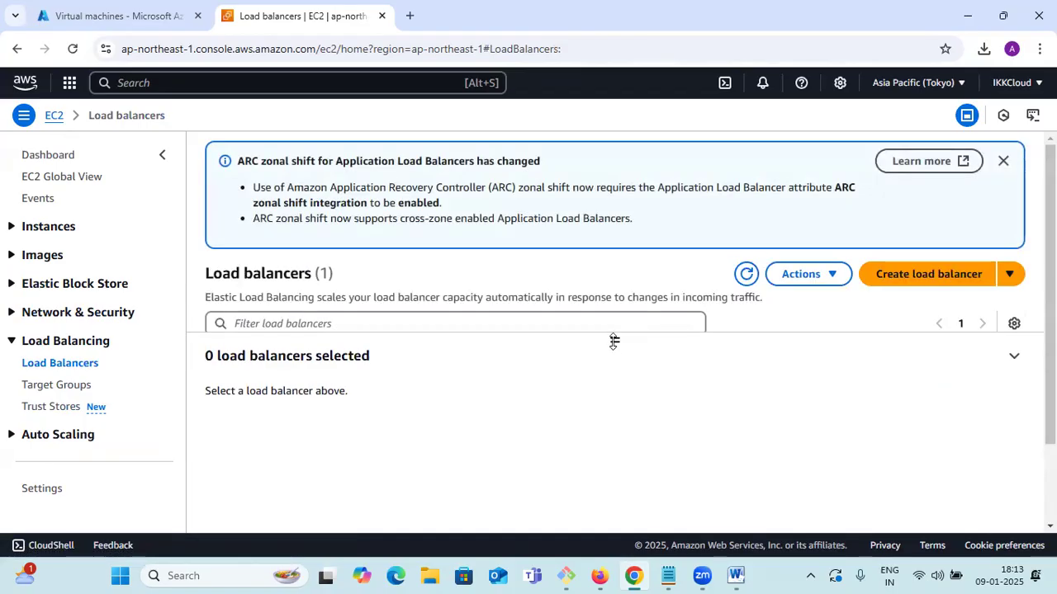
{"action": "left_click_drag", "start_coordinate": [615, 341], "coordinate": [617, 485]}
{"action": "scroll", "coordinate": [653, 355], "scroll_direction": "down", "scroll_amount": 1}
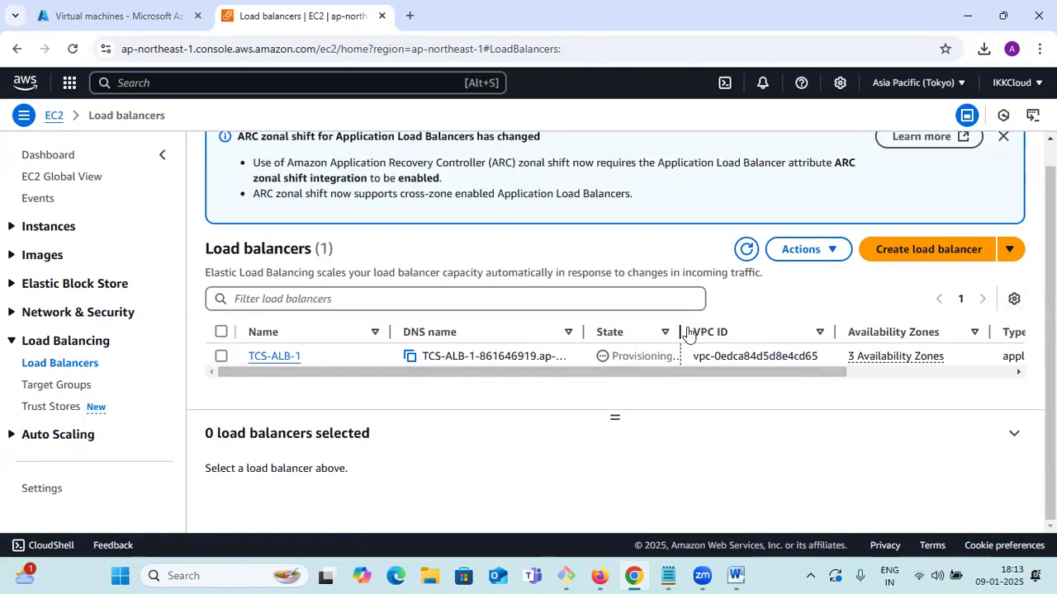
{"action": "left_click_drag", "start_coordinate": [688, 331], "coordinate": [728, 333]}
{"action": "double_click", "coordinate": [619, 381]}
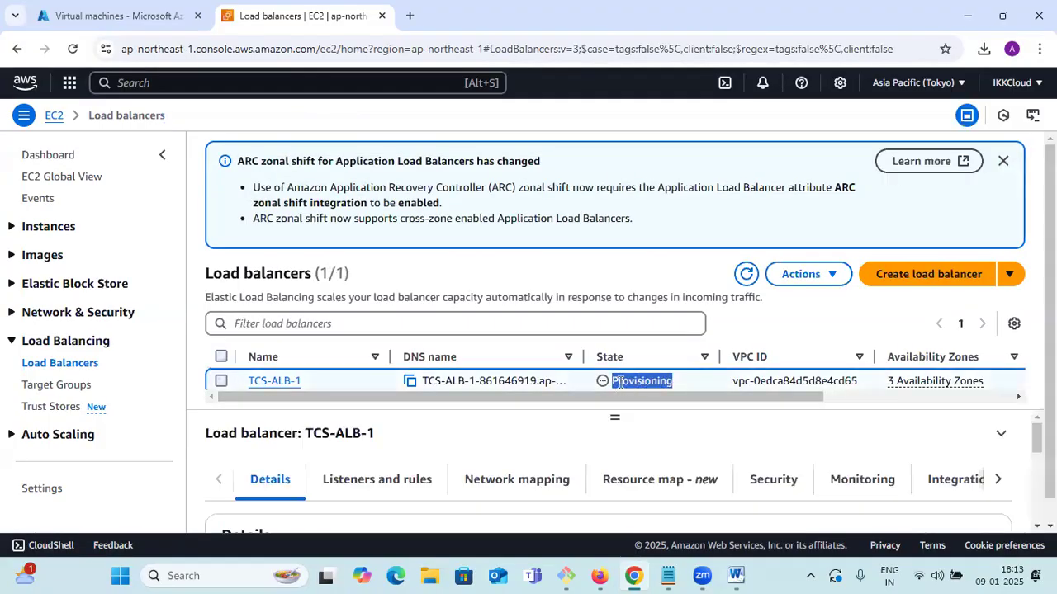
{"action": "left_click", "coordinate": [746, 274]}
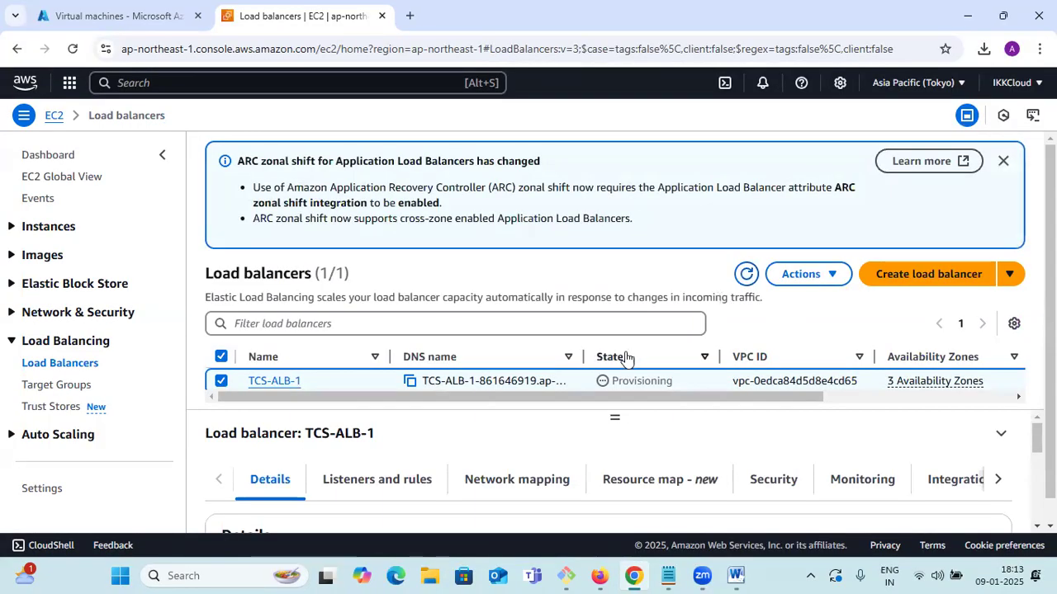
{"action": "left_click", "coordinate": [746, 275]}
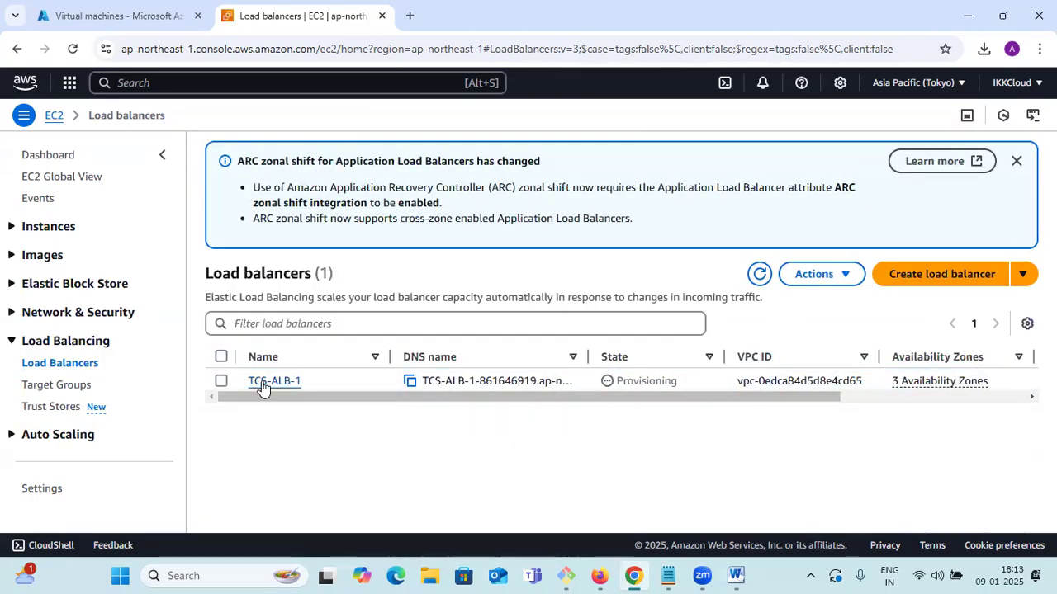
{"action": "left_click", "coordinate": [760, 274]}
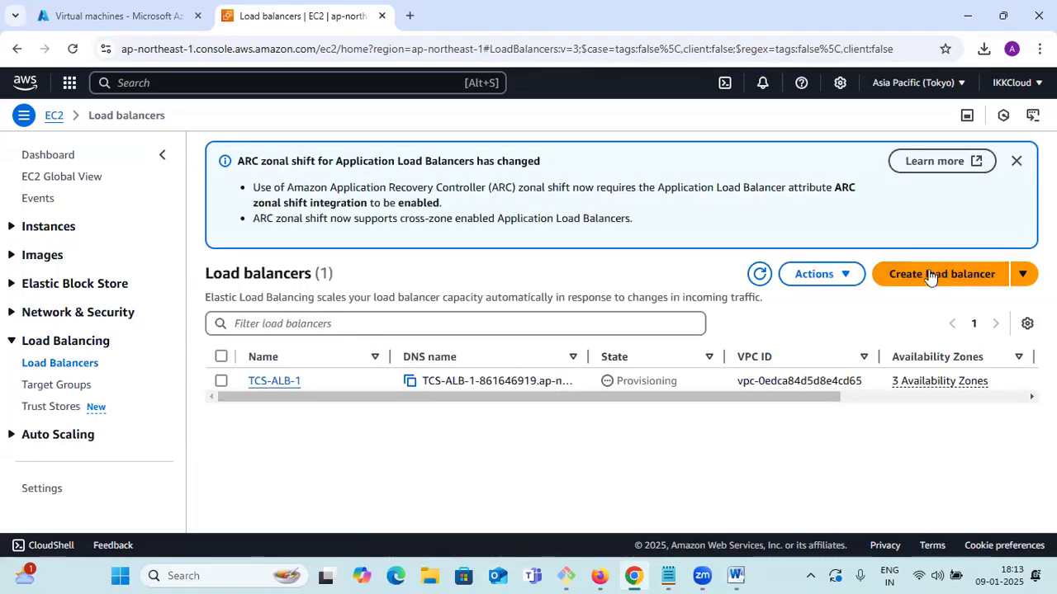
Step: Start creating a previous-generation Classic Load Balancer and name it TCS-CLB-2
{"action": "left_click", "coordinate": [930, 275]}
{"action": "scroll", "coordinate": [220, 331], "scroll_direction": "down", "scroll_amount": 5}
{"action": "left_click", "coordinate": [149, 441]}
{"action": "scroll", "coordinate": [159, 396], "scroll_direction": "down", "scroll_amount": 3}
{"action": "left_click", "coordinate": [321, 250]}
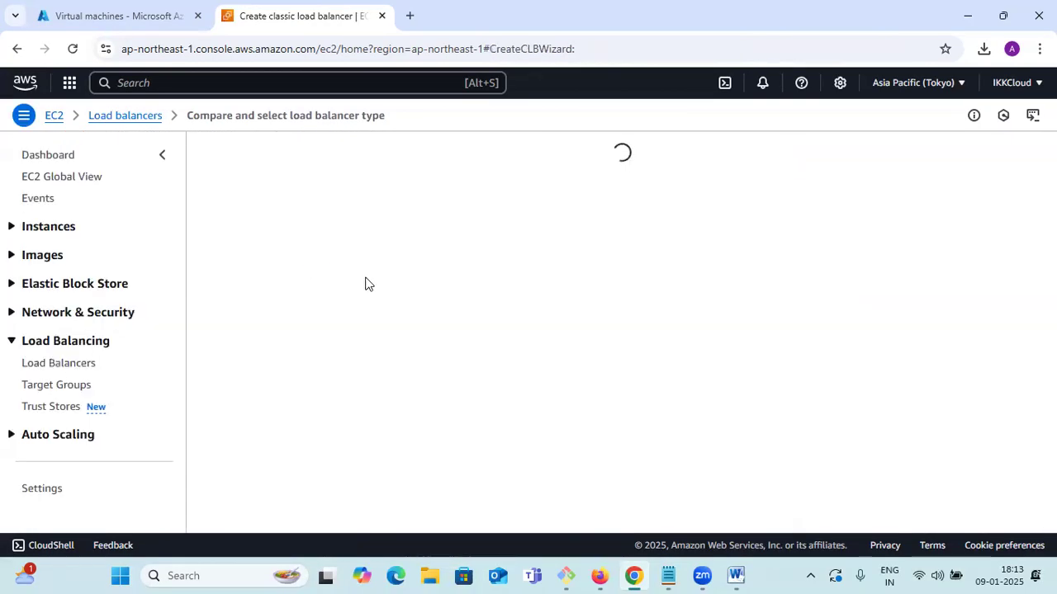
{"action": "left_click", "coordinate": [128, 278]}
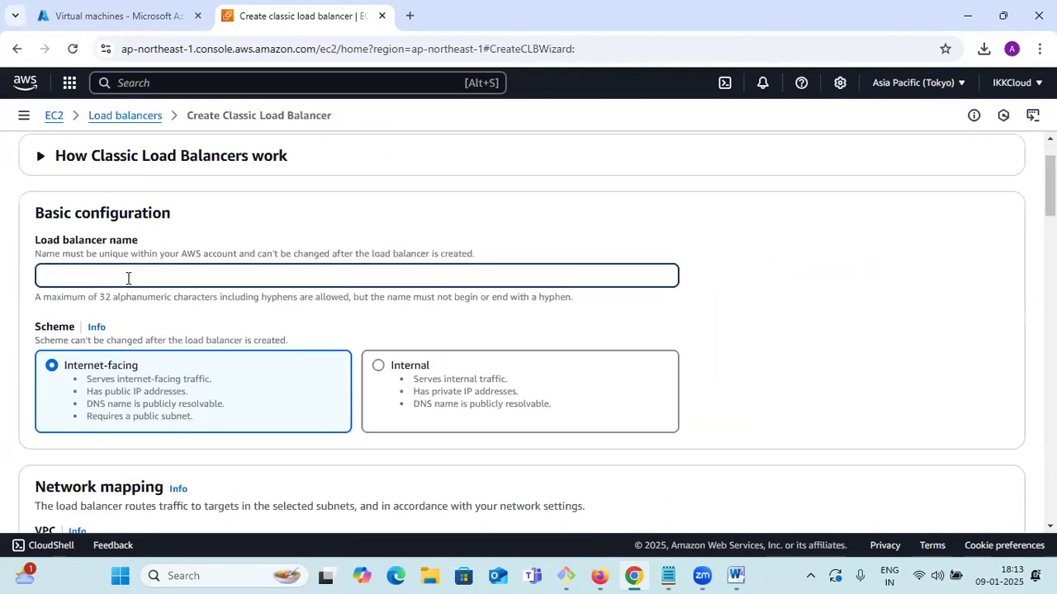
{"action": "type", "text": "TCS-CLB-2"}
Step: Map the Classic Load Balancer to availability zones ap-northeast-1a, ap-northeast-1c and ap-northeast-1d
{"action": "scroll", "coordinate": [91, 245], "scroll_direction": "down", "scroll_amount": 3}
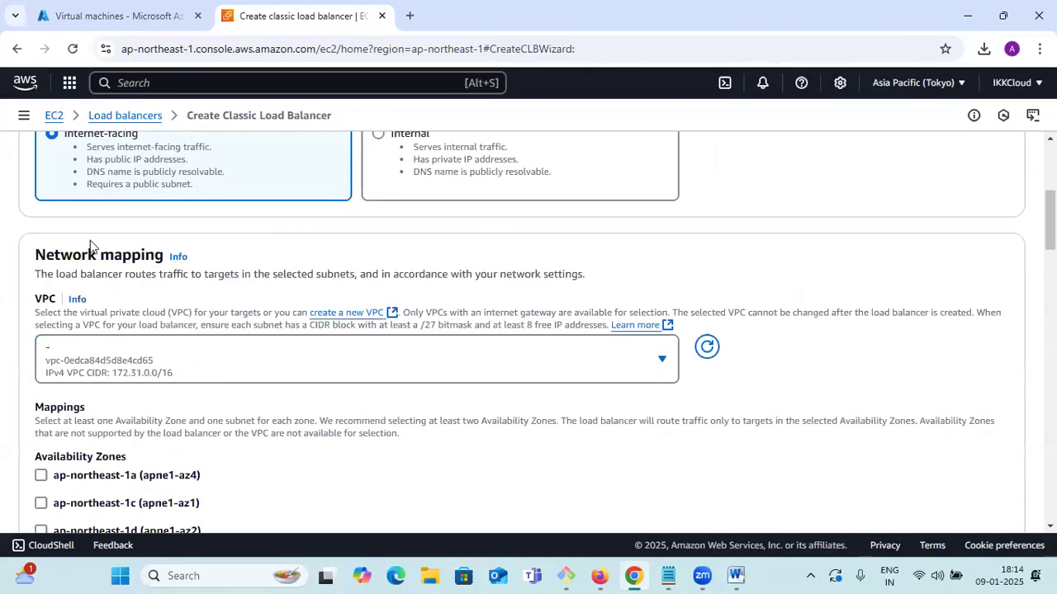
{"action": "scroll", "coordinate": [269, 318], "scroll_direction": "down", "scroll_amount": 3}
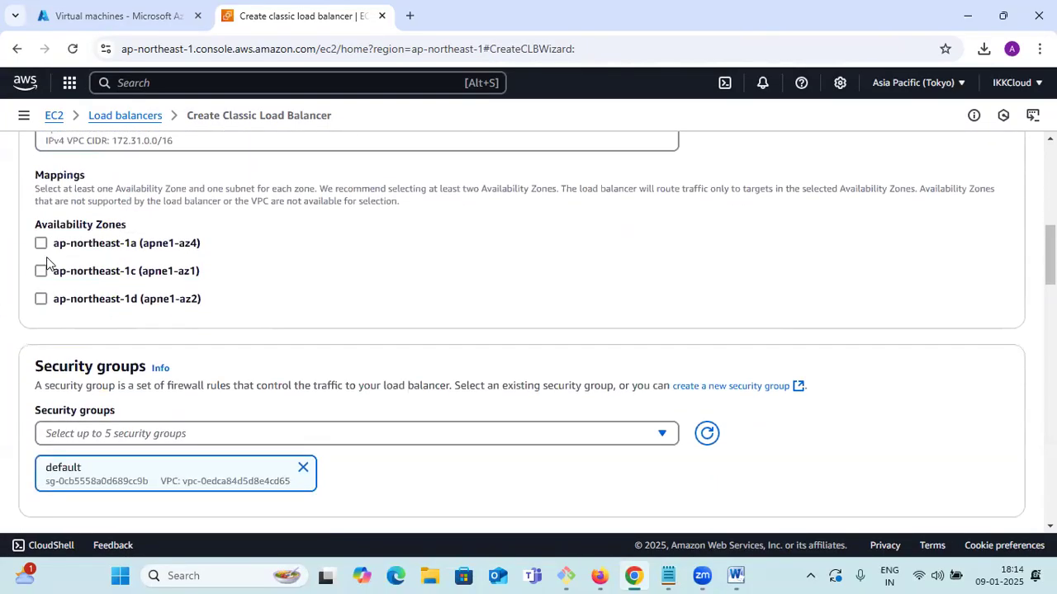
{"action": "left_click", "coordinate": [41, 244]}
{"action": "left_click", "coordinate": [41, 373]}
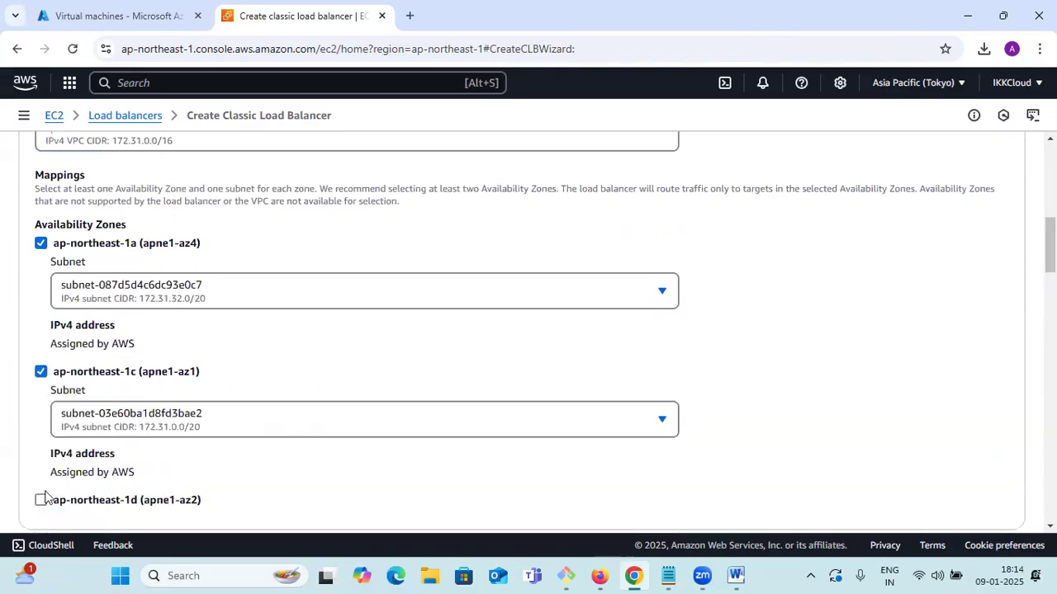
{"action": "left_click", "coordinate": [41, 501]}
{"action": "scroll", "coordinate": [64, 441], "scroll_direction": "down", "scroll_amount": 3}
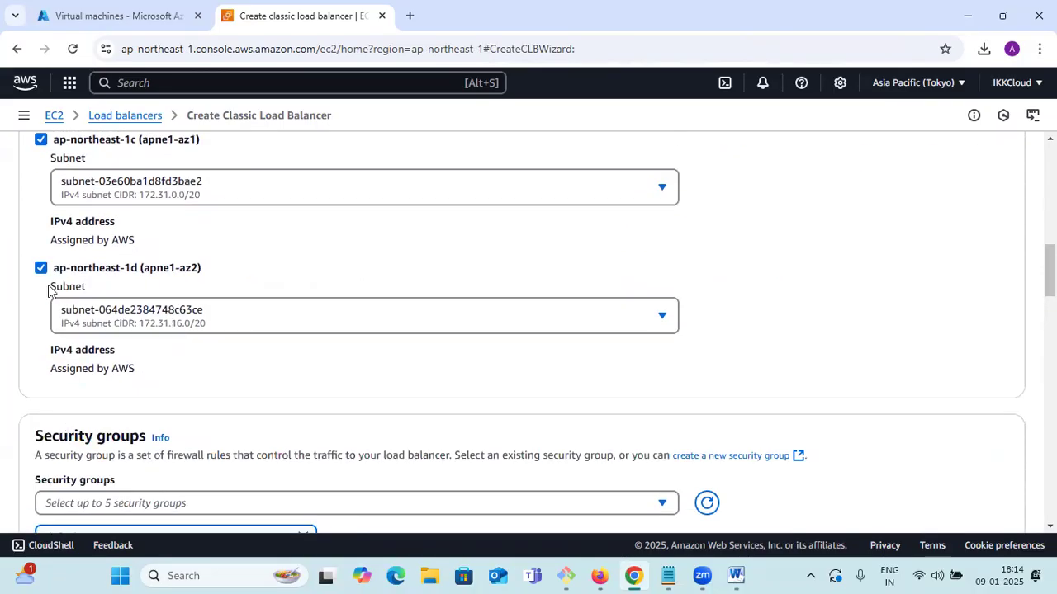
Step: Remove the default security group from the Classic Load Balancer and assign launch-wizard-1 instead
{"action": "scroll", "coordinate": [96, 330], "scroll_direction": "down", "scroll_amount": 3}
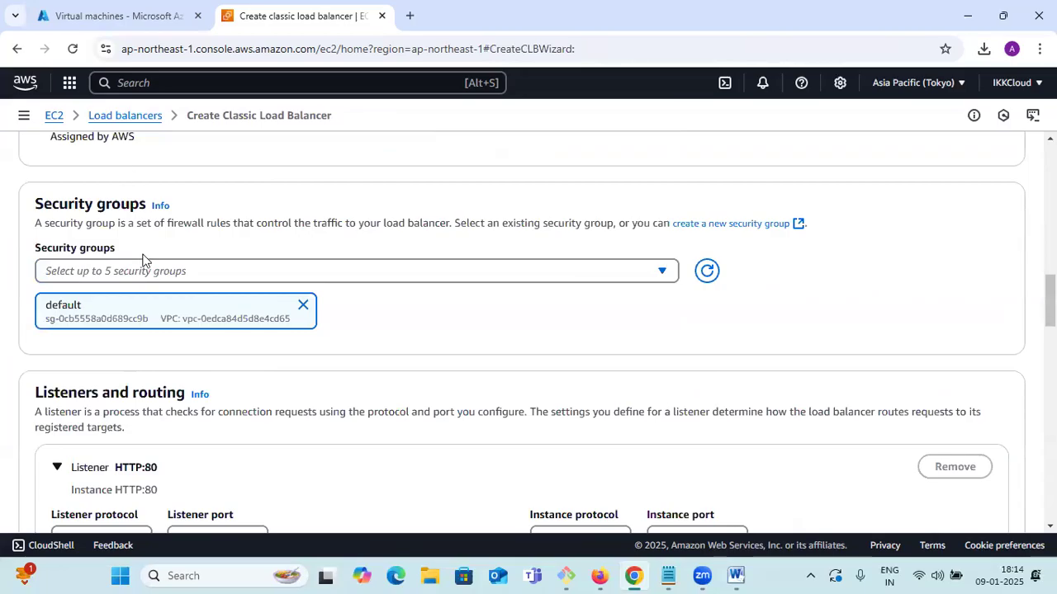
{"action": "left_click", "coordinate": [302, 306]}
{"action": "left_click", "coordinate": [237, 272]}
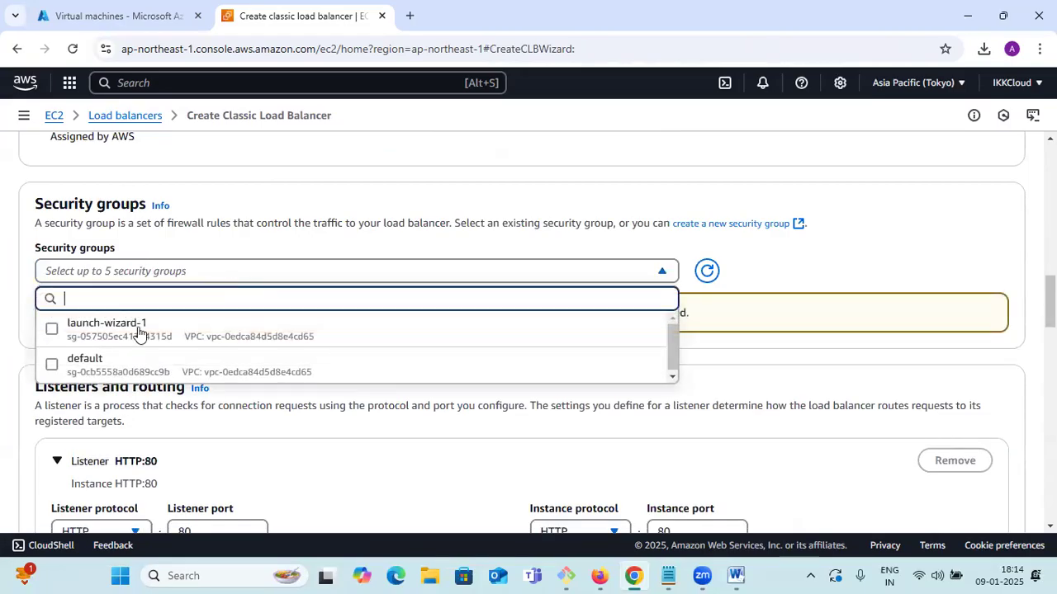
{"action": "left_click", "coordinate": [70, 335]}
{"action": "left_click", "coordinate": [787, 307]}
Step: Add instances WebServers-One and WebServers-Two to the Classic Load Balancer and create it
{"action": "scroll", "coordinate": [745, 323], "scroll_direction": "down", "scroll_amount": 8}
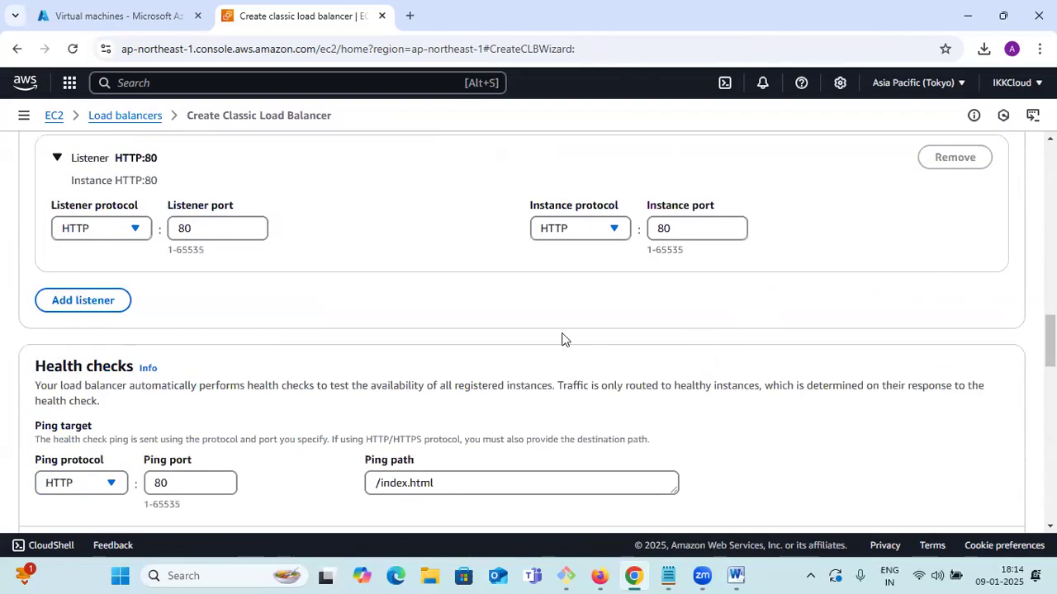
{"action": "scroll", "coordinate": [849, 349], "scroll_direction": "down", "scroll_amount": 4}
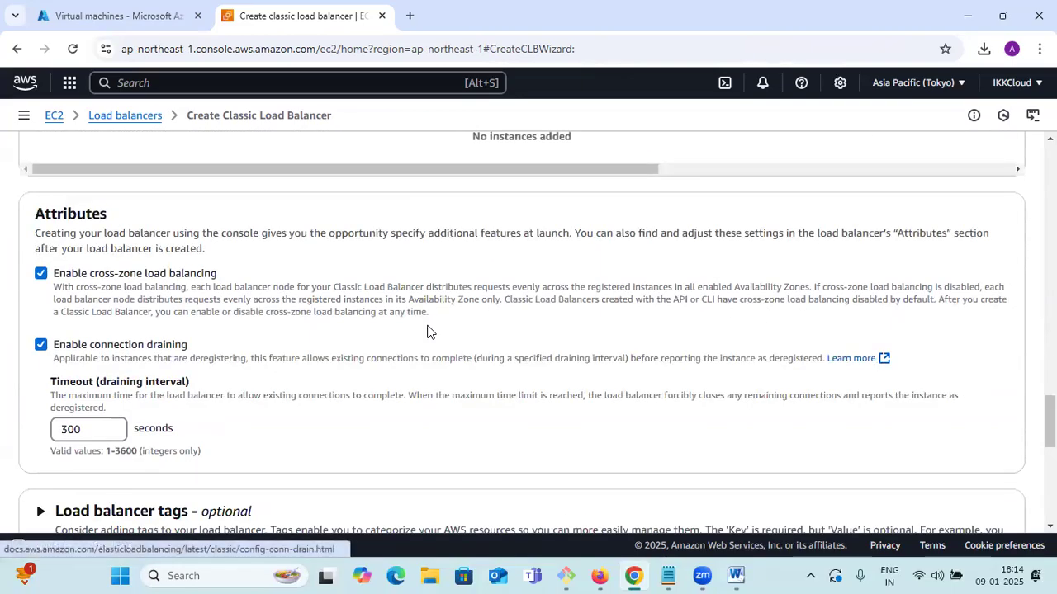
{"action": "scroll", "coordinate": [427, 330], "scroll_direction": "down", "scroll_amount": 3}
{"action": "scroll", "coordinate": [429, 332], "scroll_direction": "up", "scroll_amount": 4}
{"action": "scroll", "coordinate": [428, 332], "scroll_direction": "up", "scroll_amount": 3}
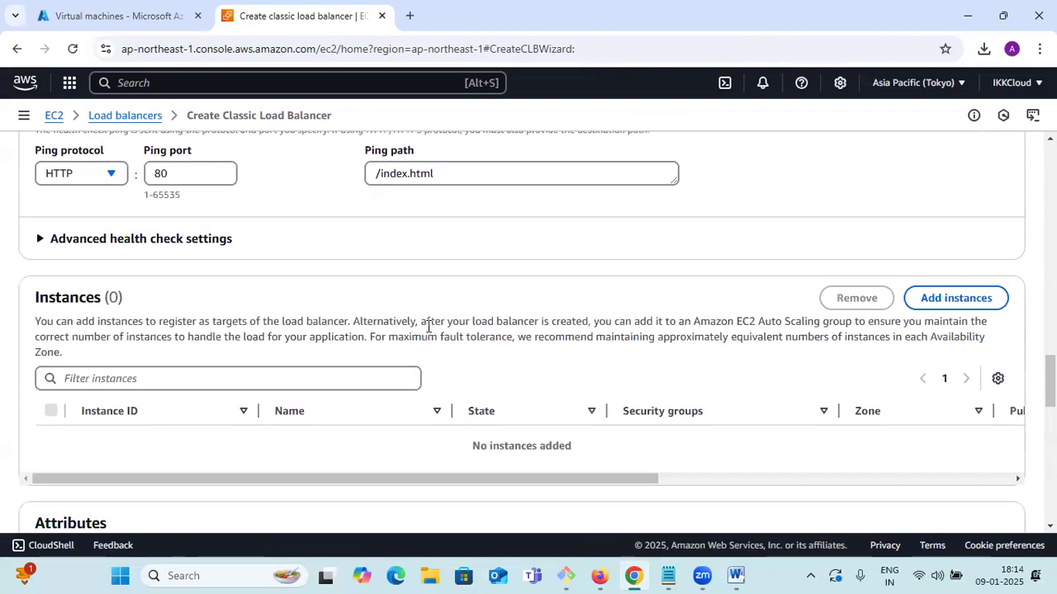
{"action": "left_click_drag", "start_coordinate": [43, 291], "coordinate": [829, 299]}
{"action": "left_click", "coordinate": [955, 298]}
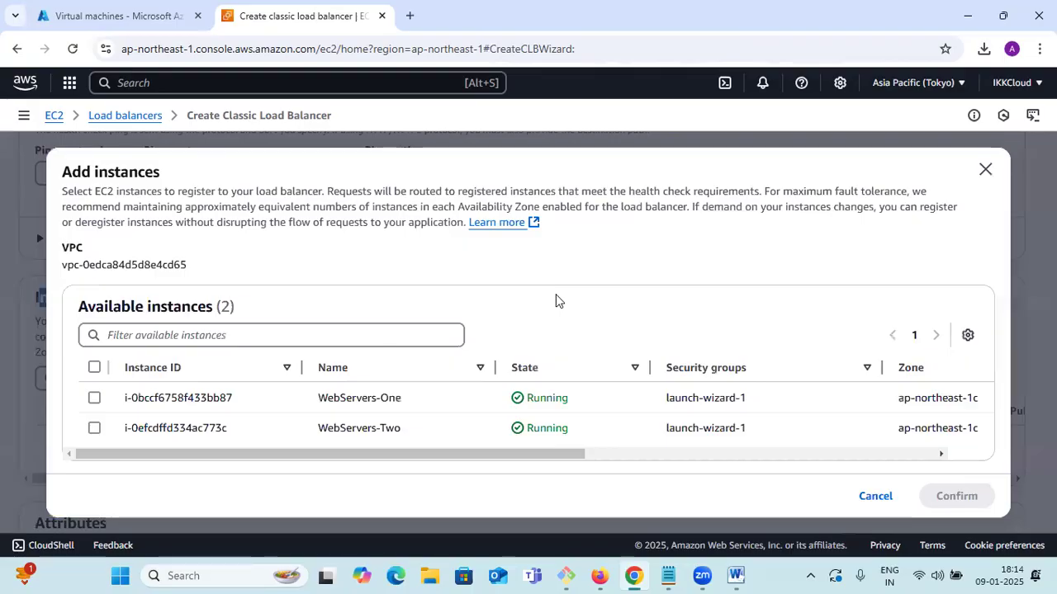
{"action": "left_click", "coordinate": [94, 398]}
{"action": "left_click", "coordinate": [94, 428]}
{"action": "left_click", "coordinate": [955, 496]}
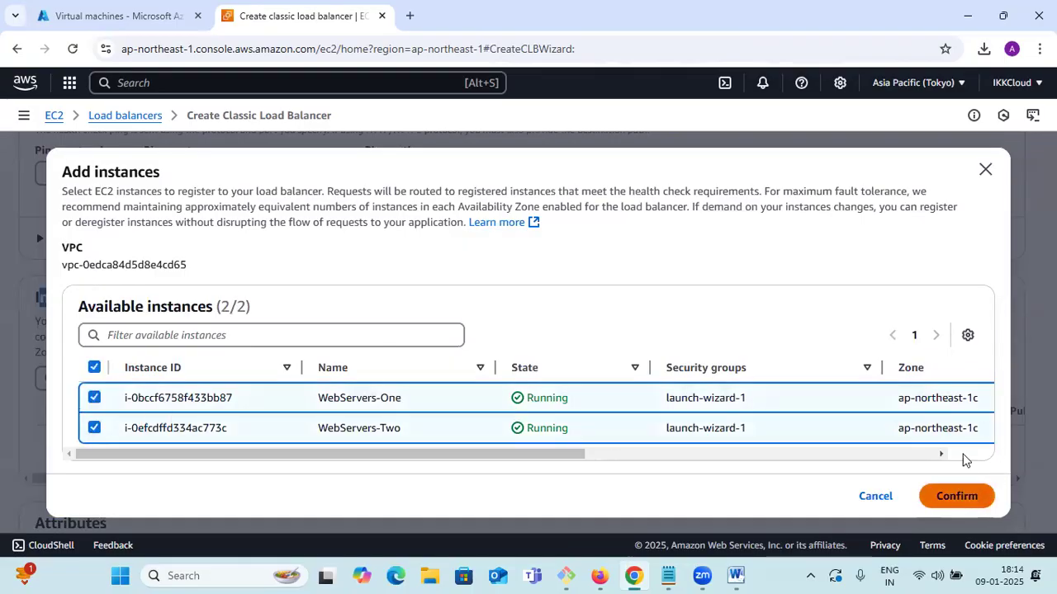
{"action": "scroll", "coordinate": [801, 364], "scroll_direction": "down", "scroll_amount": 12}
{"action": "left_click", "coordinate": [989, 486]}
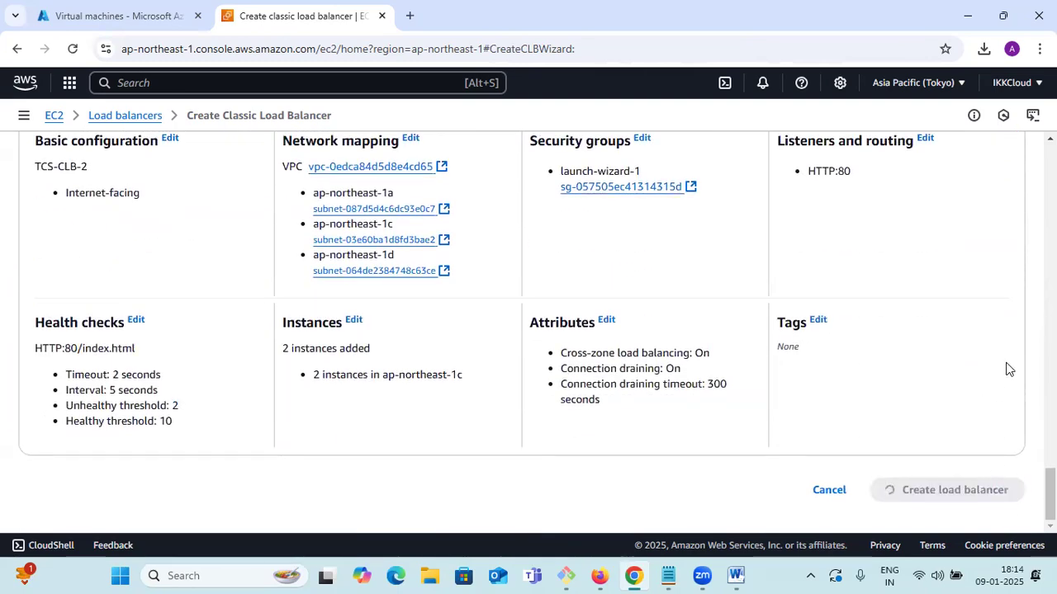
Step: View the created load balancer, clear the TCS-CLB-2 filter and refresh the list of all load balancers
{"action": "left_click", "coordinate": [1004, 156]}
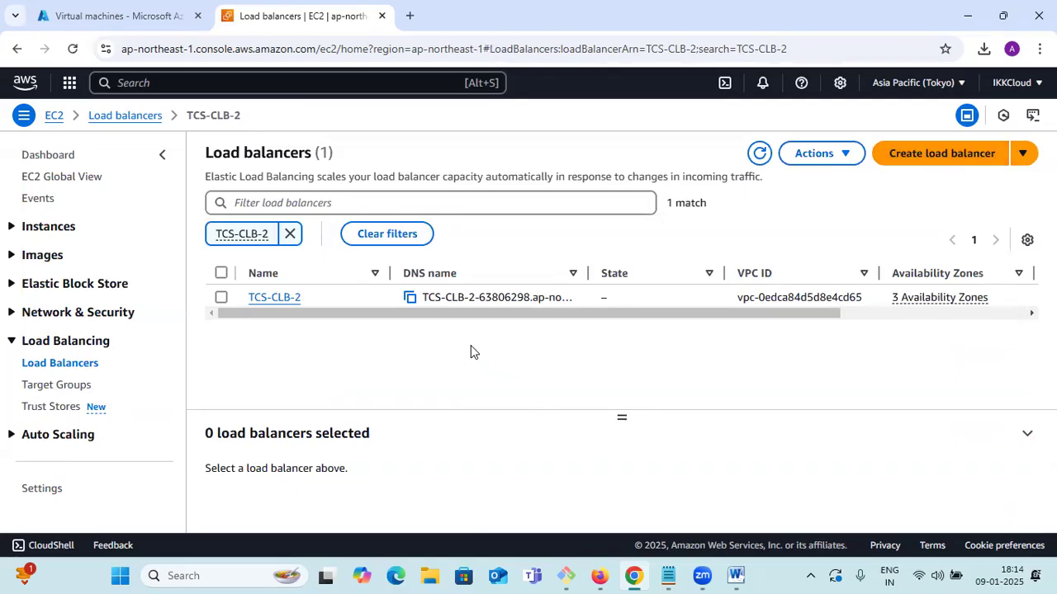
{"action": "left_click", "coordinate": [289, 233]}
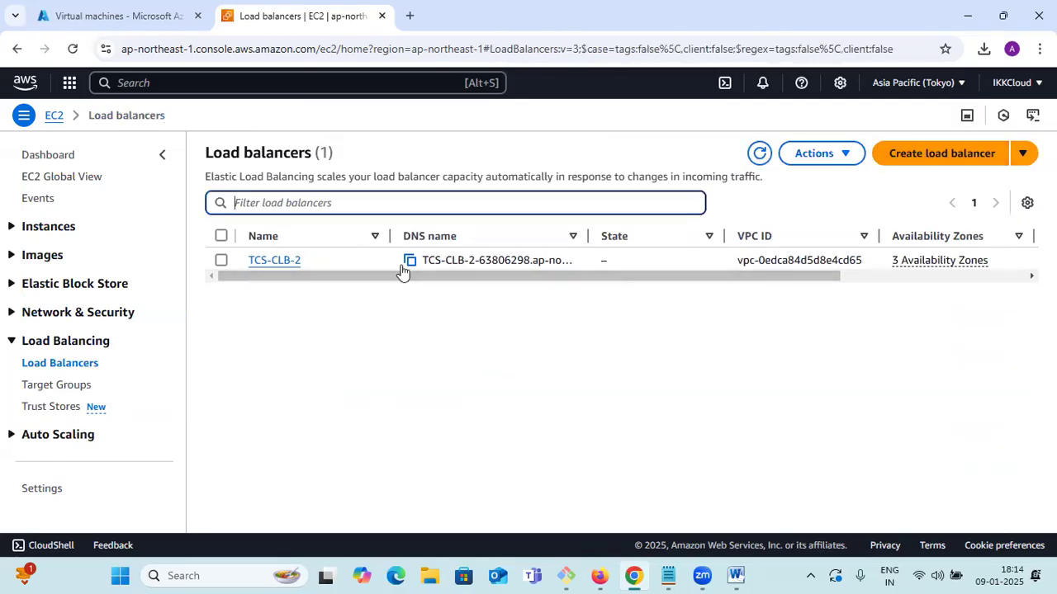
{"action": "left_click", "coordinate": [758, 153]}
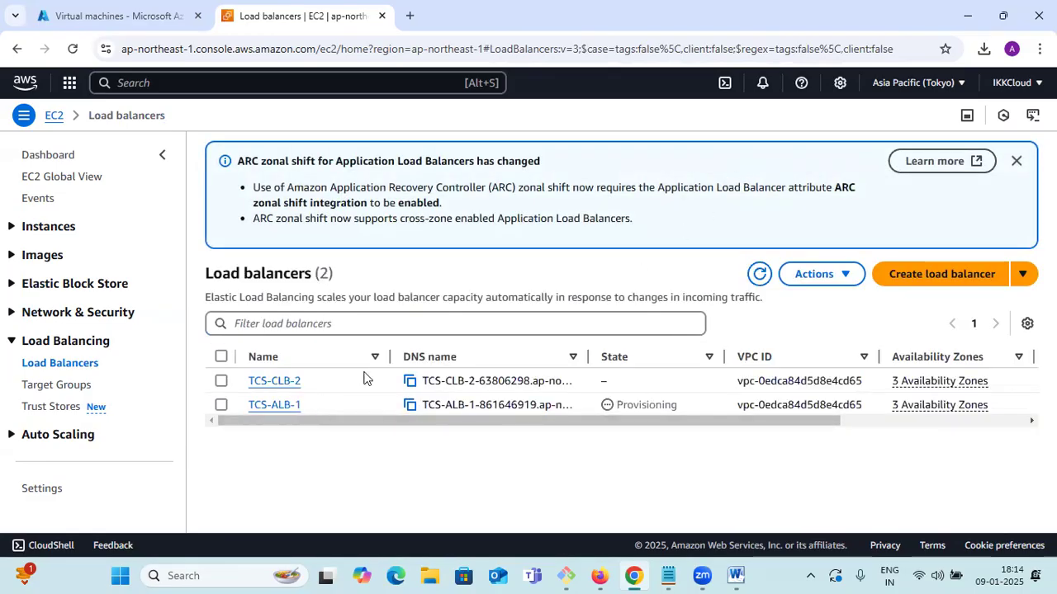
{"action": "left_click_drag", "start_coordinate": [382, 356], "coordinate": [392, 356]}
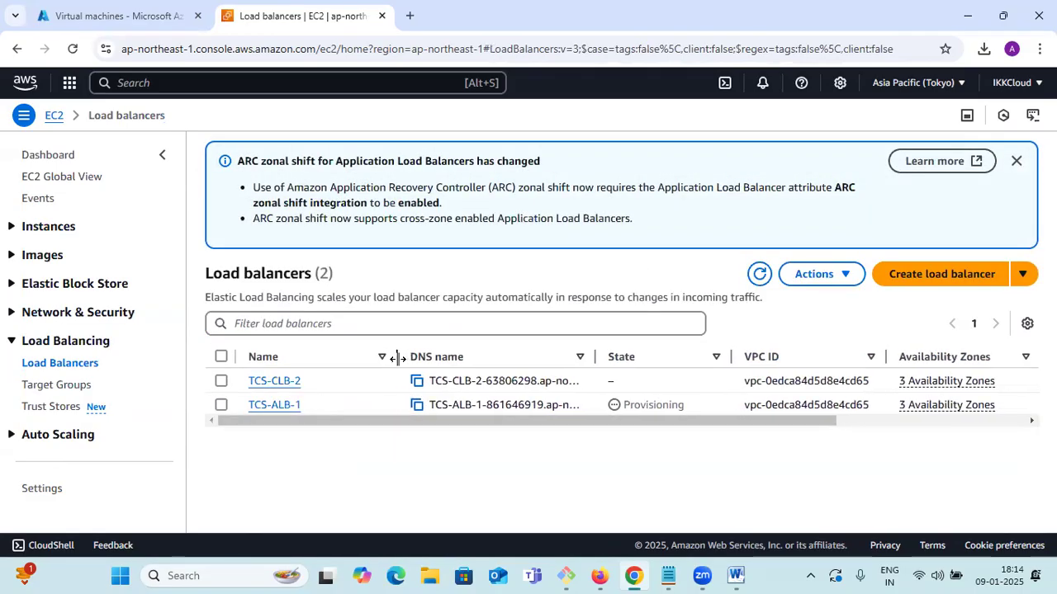
Step: Open the details of TCS-ALB-1, review its listeners and rules, and refresh to check its status
{"action": "left_click", "coordinate": [281, 405]}
{"action": "scroll", "coordinate": [464, 388], "scroll_direction": "down", "scroll_amount": 3}
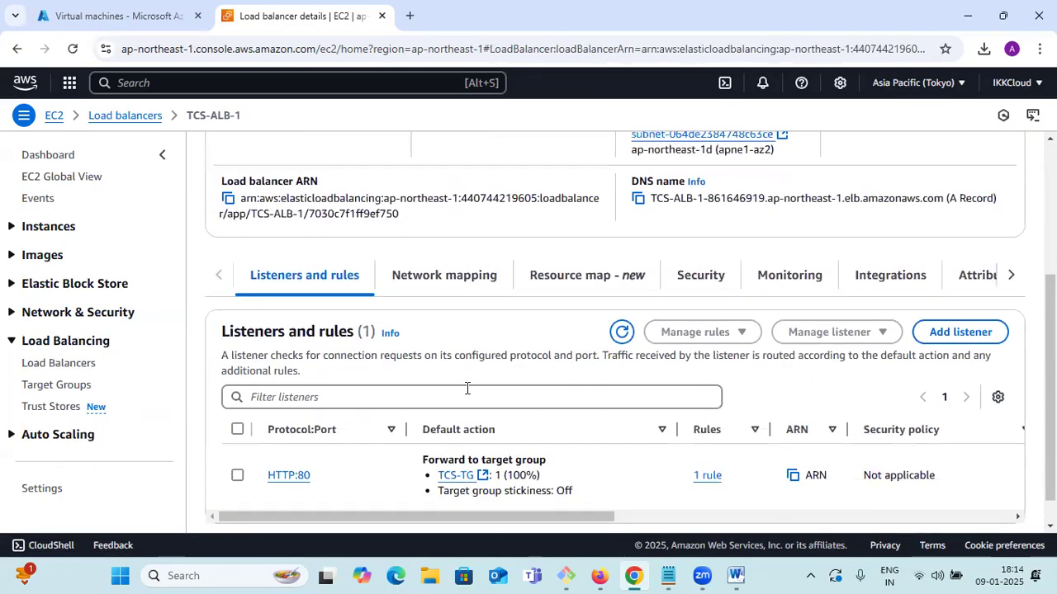
{"action": "scroll", "coordinate": [468, 394], "scroll_direction": "up", "scroll_amount": 3}
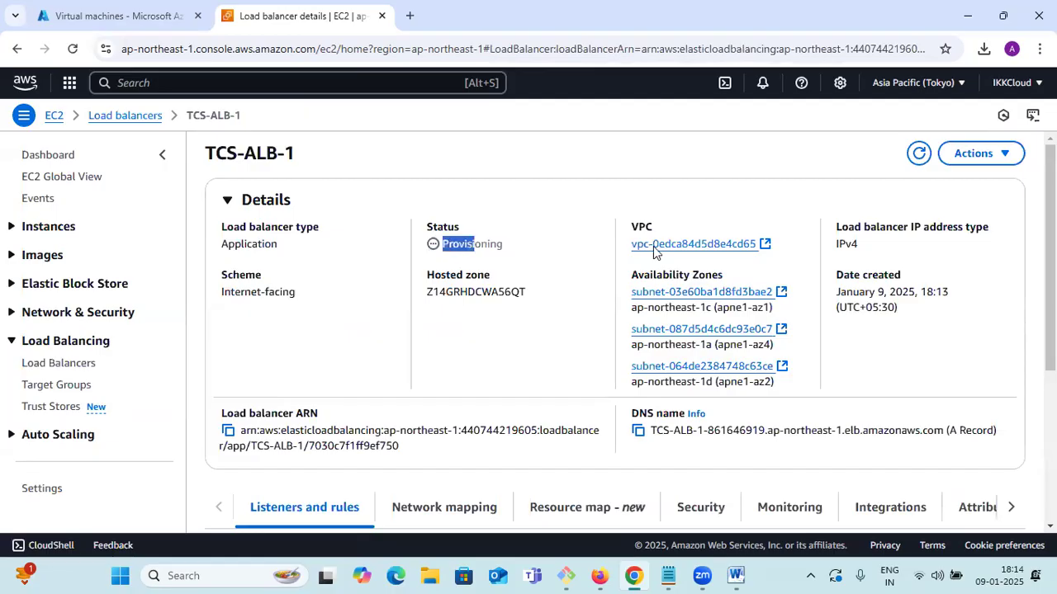
{"action": "left_click", "coordinate": [917, 153]}
{"action": "left_click_drag", "start_coordinate": [503, 243], "coordinate": [431, 246]}
{"action": "left_click", "coordinate": [919, 153]}
Step: Examine the load balancer ARN and DNS name of TCS-ALB-1, and reload its details to recheck the status
{"action": "left_click_drag", "start_coordinate": [241, 411], "coordinate": [334, 409]}
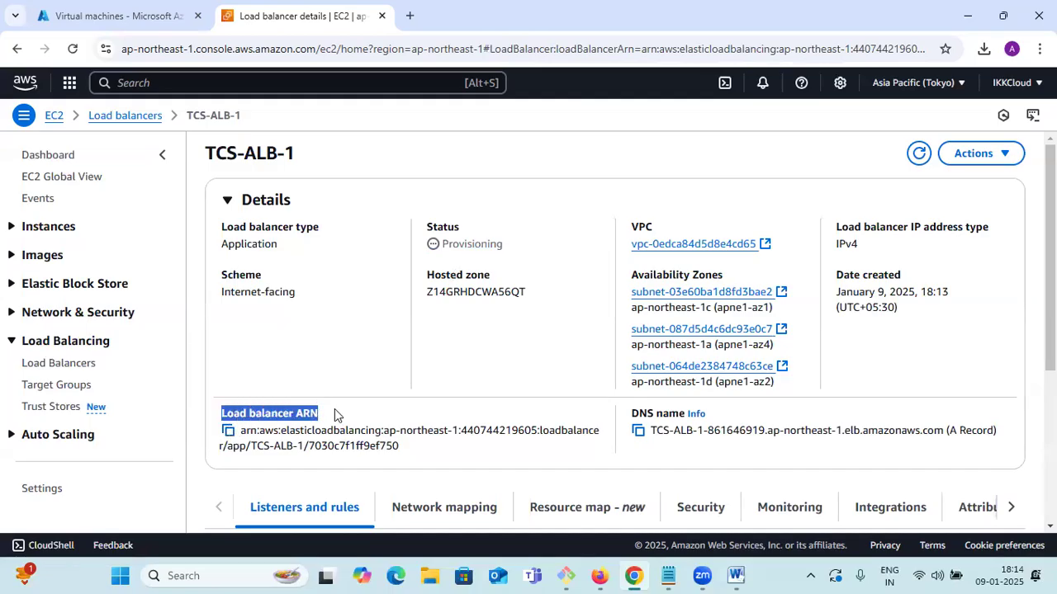
{"action": "scroll", "coordinate": [382, 420], "scroll_direction": "down", "scroll_amount": 1}
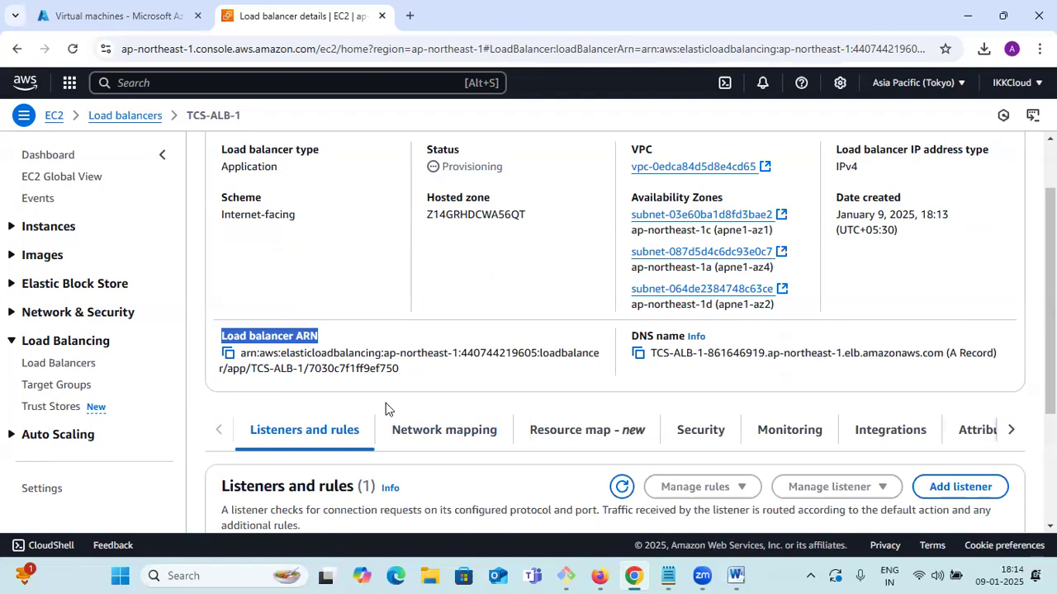
{"action": "left_click_drag", "start_coordinate": [640, 336], "coordinate": [704, 337]}
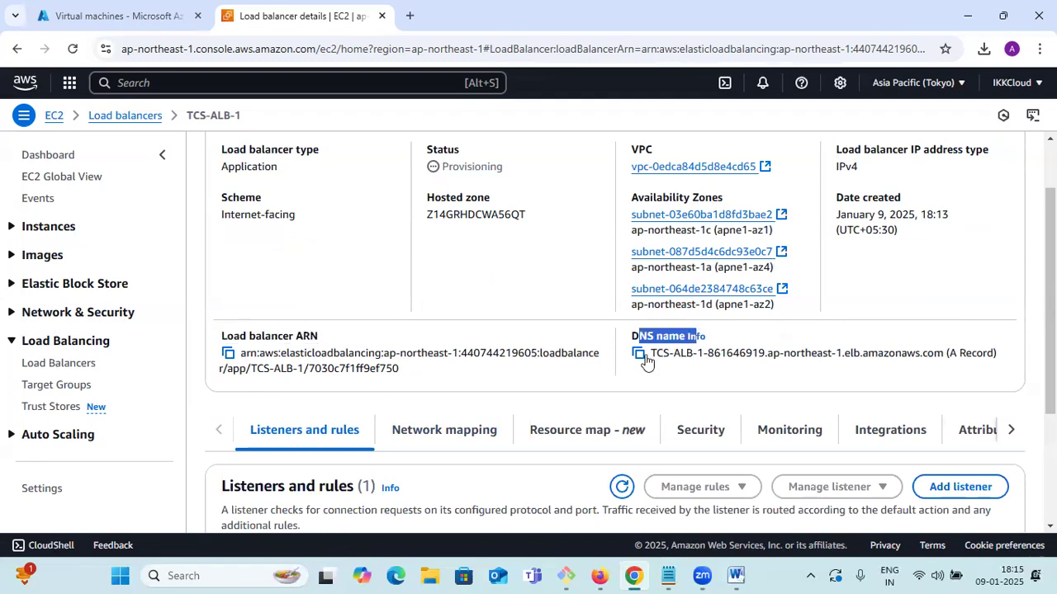
{"action": "left_click", "coordinate": [631, 339]}
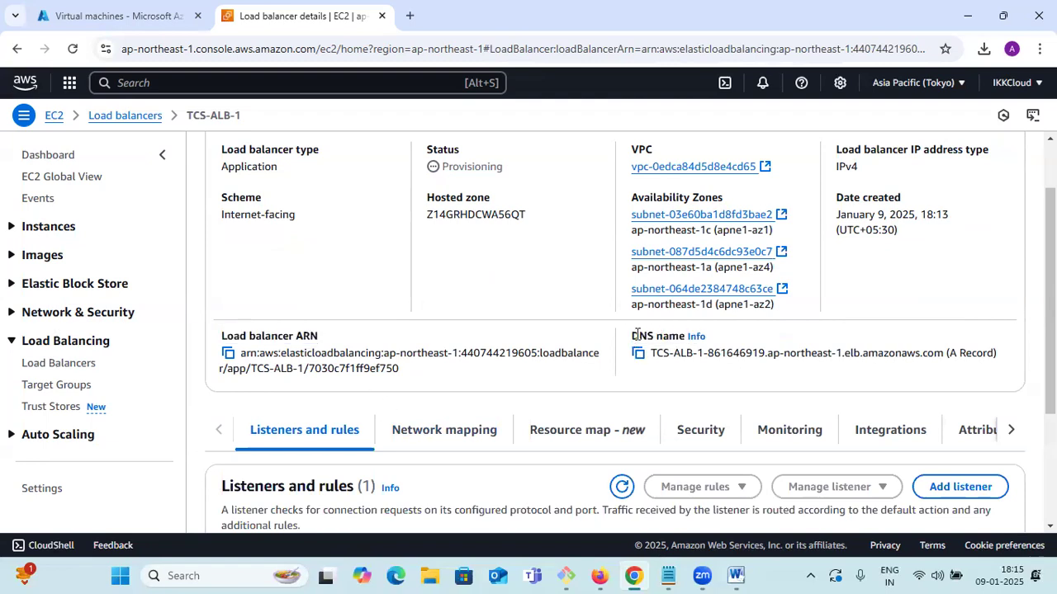
{"action": "left_click_drag", "start_coordinate": [638, 335], "coordinate": [692, 336]}
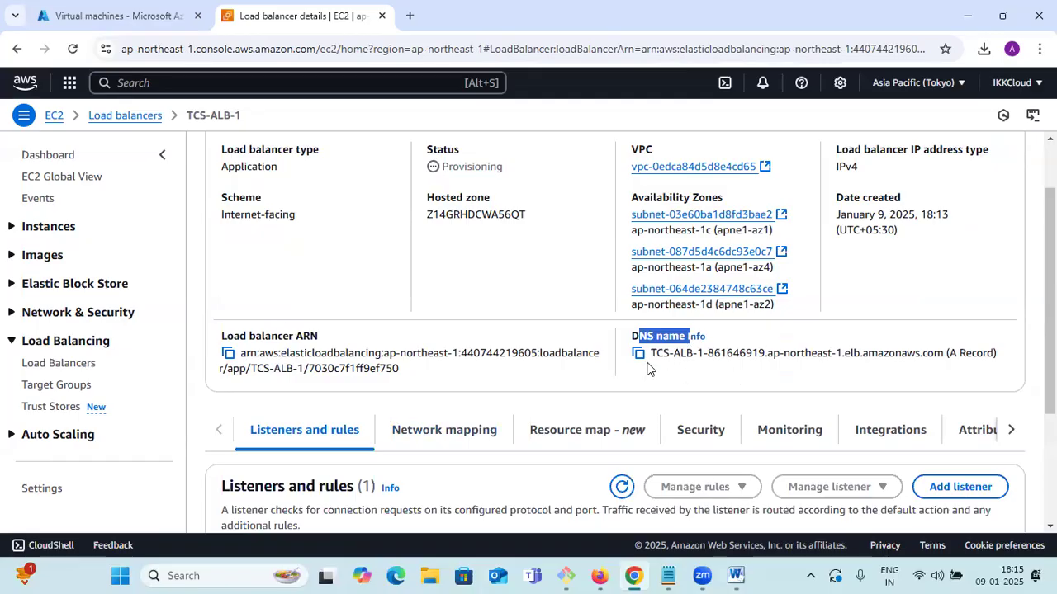
{"action": "scroll", "coordinate": [653, 382], "scroll_direction": "up", "scroll_amount": 2}
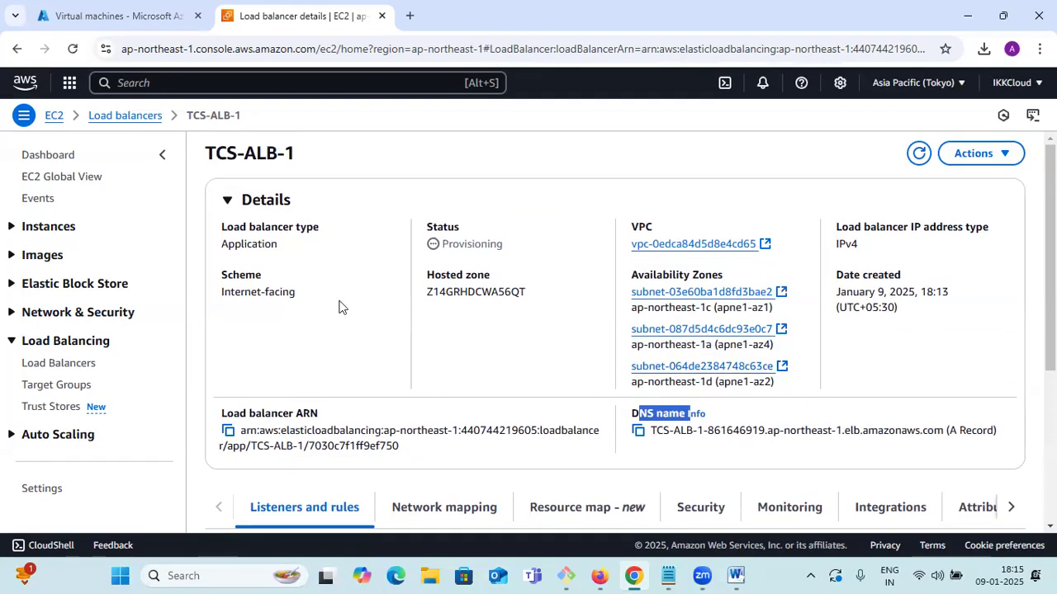
{"action": "left_click", "coordinate": [911, 160]}
{"action": "left_click", "coordinate": [914, 163]}
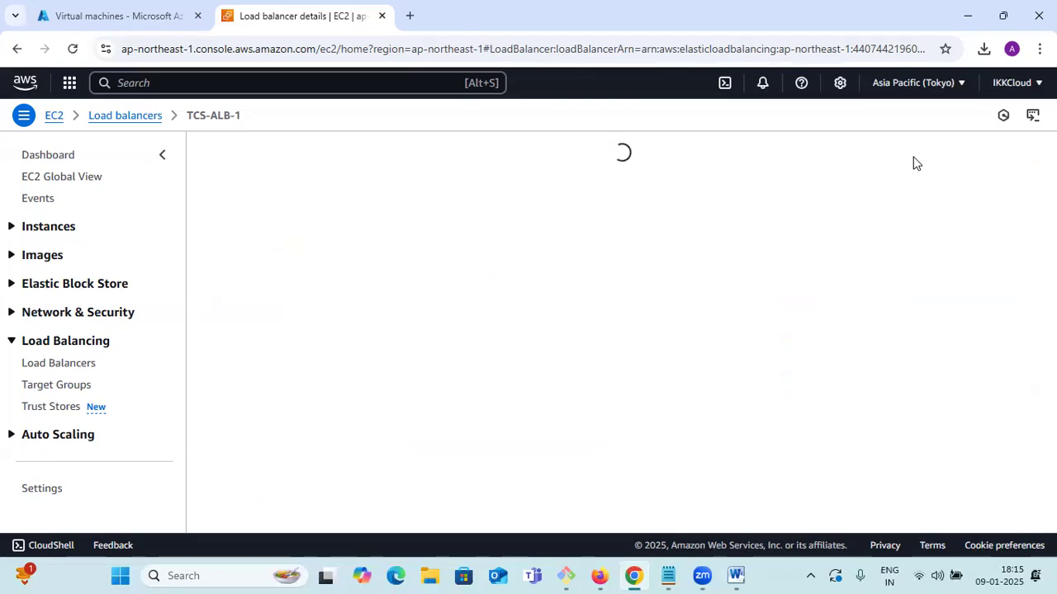
{"action": "left_click", "coordinate": [918, 155]}
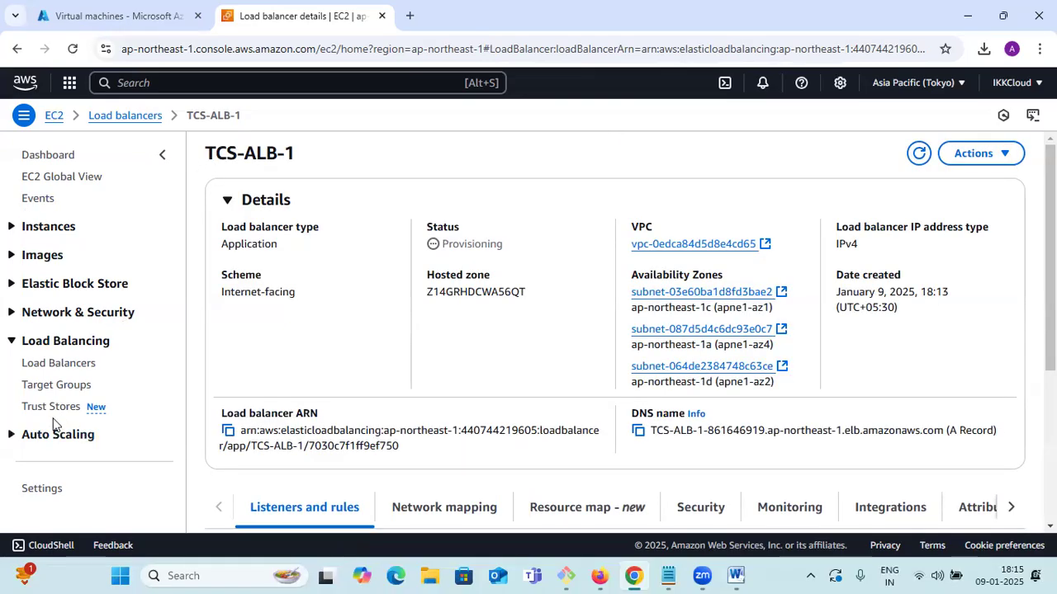
Step: Return to the load balancer list, dismiss the ARC zonal shift notice and refresh repeatedly to check the state of TCS-ALB-1
{"action": "left_click", "coordinate": [56, 364]}
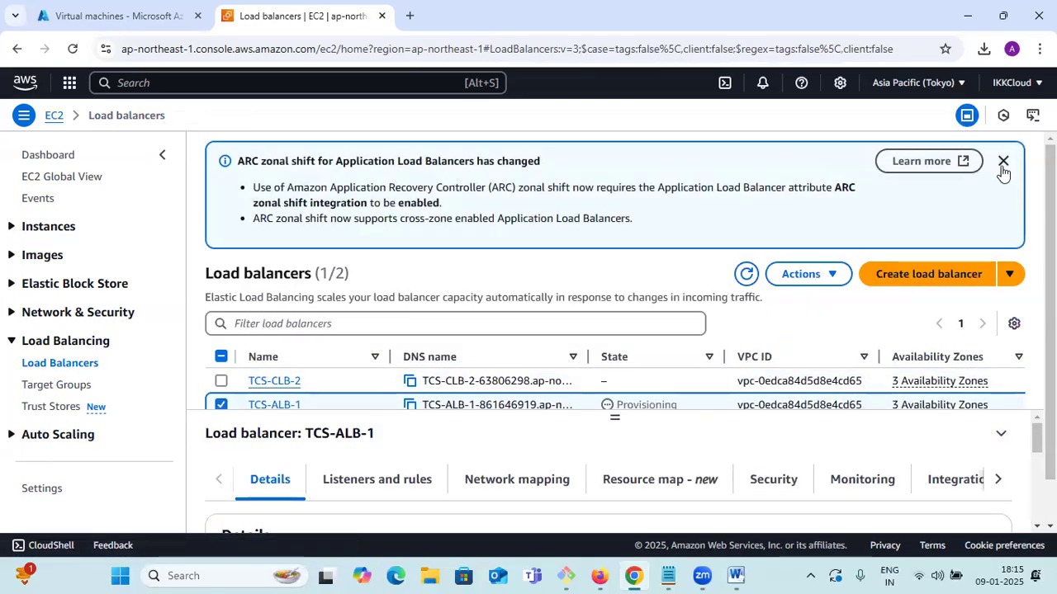
{"action": "left_click", "coordinate": [1002, 161]}
{"action": "left_click", "coordinate": [759, 155]}
{"action": "left_click", "coordinate": [762, 157]}
{"action": "left_click", "coordinate": [761, 155]}
{"action": "mouse_move", "coordinate": [737, 235]}
{"action": "left_mouse_down"}
{"action": "mouse_move", "coordinate": [768, 236]}
{"action": "mouse_move", "coordinate": [742, 236]}
{"action": "left_mouse_up"}
{"action": "left_click", "coordinate": [759, 154]}
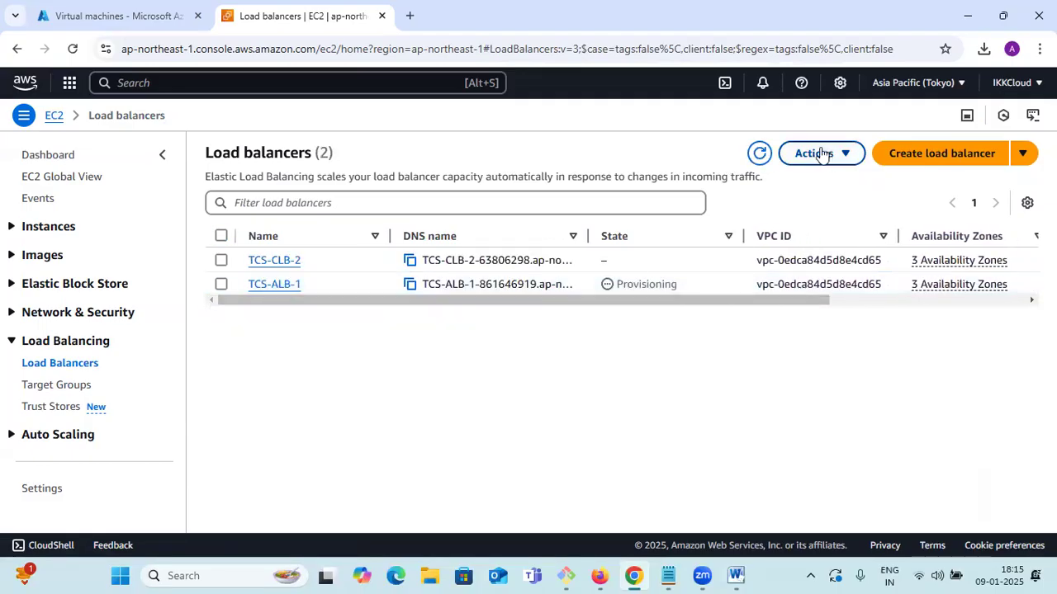
{"action": "left_click", "coordinate": [757, 155]}
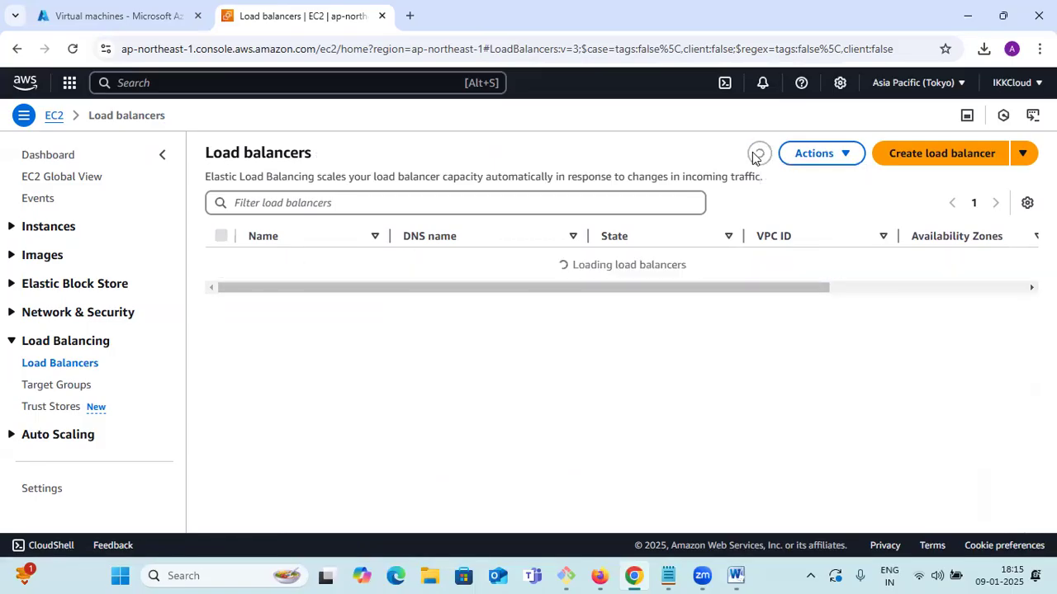
{"action": "left_click", "coordinate": [756, 156]}
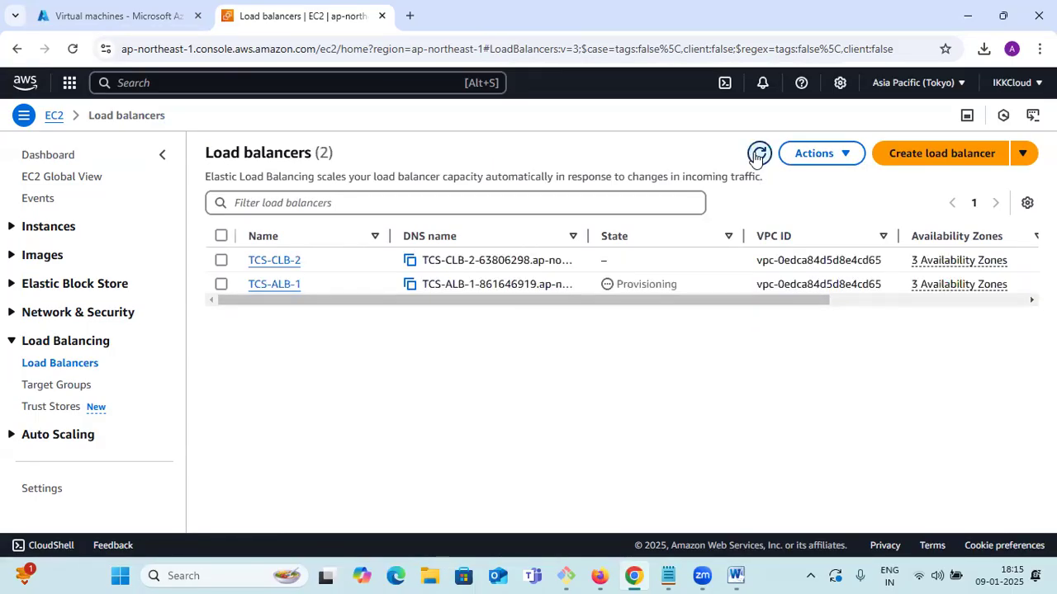
{"action": "left_click", "coordinate": [756, 157]}
{"action": "left_click", "coordinate": [756, 157]}
{"action": "left_click", "coordinate": [760, 159]}
Step: Examine the network mapping, resource map, security, monitoring, integrations, attributes and capacity settings of TCS-ALB-1
{"action": "left_click", "coordinate": [268, 284]}
{"action": "scroll", "coordinate": [444, 285], "scroll_direction": "down", "scroll_amount": 5}
{"action": "scroll", "coordinate": [477, 272], "scroll_direction": "down", "scroll_amount": 3}
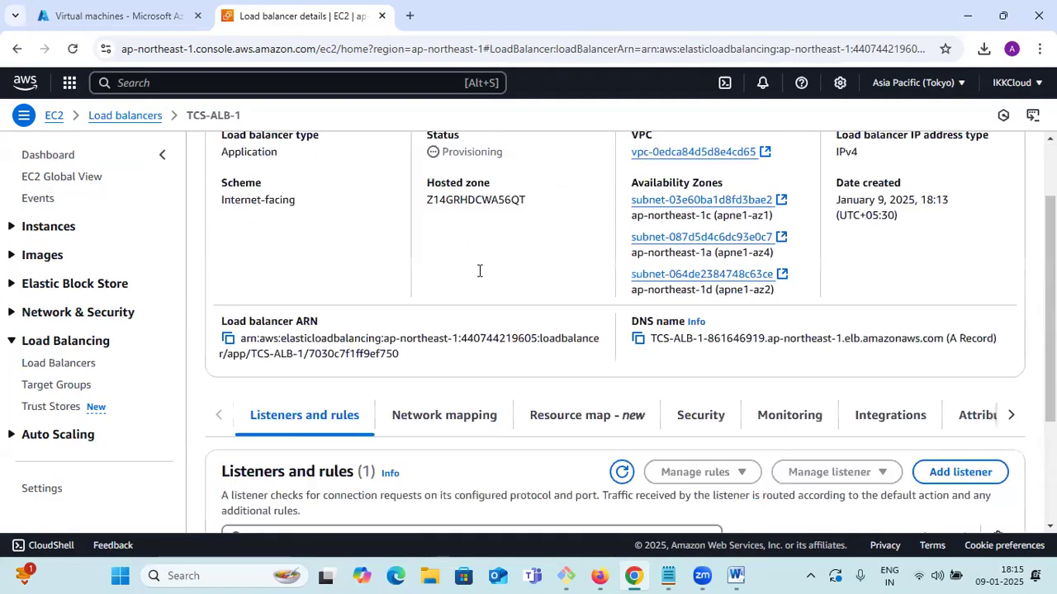
{"action": "left_click", "coordinate": [444, 248]}
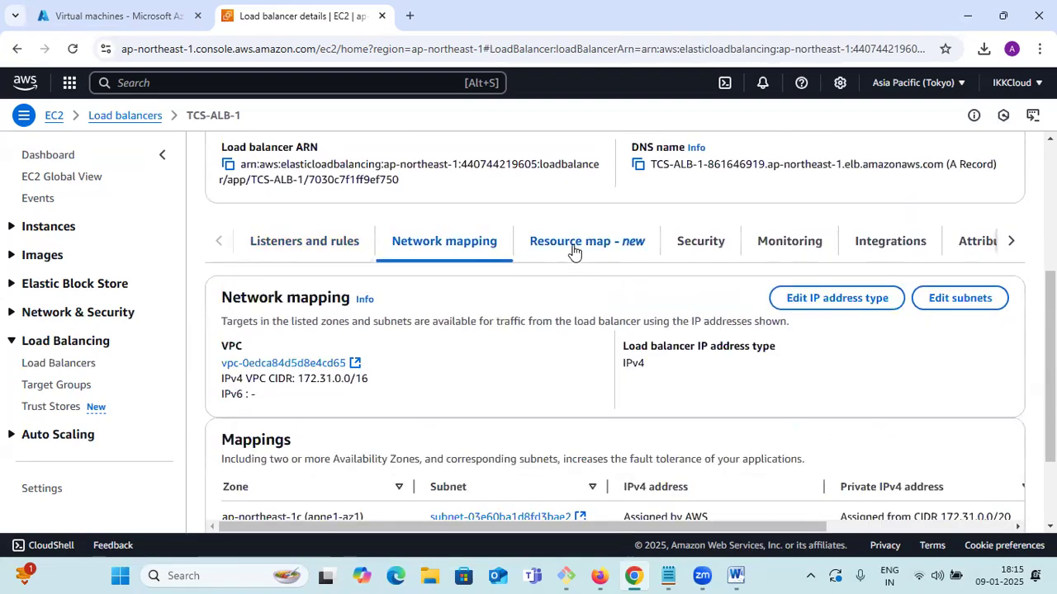
{"action": "left_click", "coordinate": [573, 251]}
{"action": "left_click", "coordinate": [712, 253]}
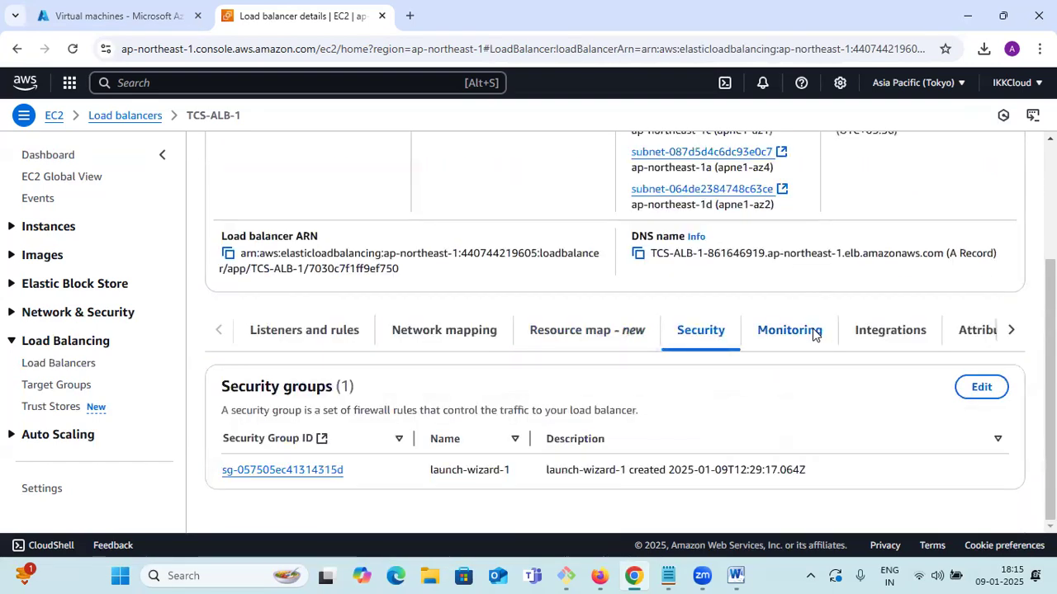
{"action": "left_click", "coordinate": [813, 334]}
{"action": "left_click", "coordinate": [891, 330]}
{"action": "left_click", "coordinate": [1009, 330]}
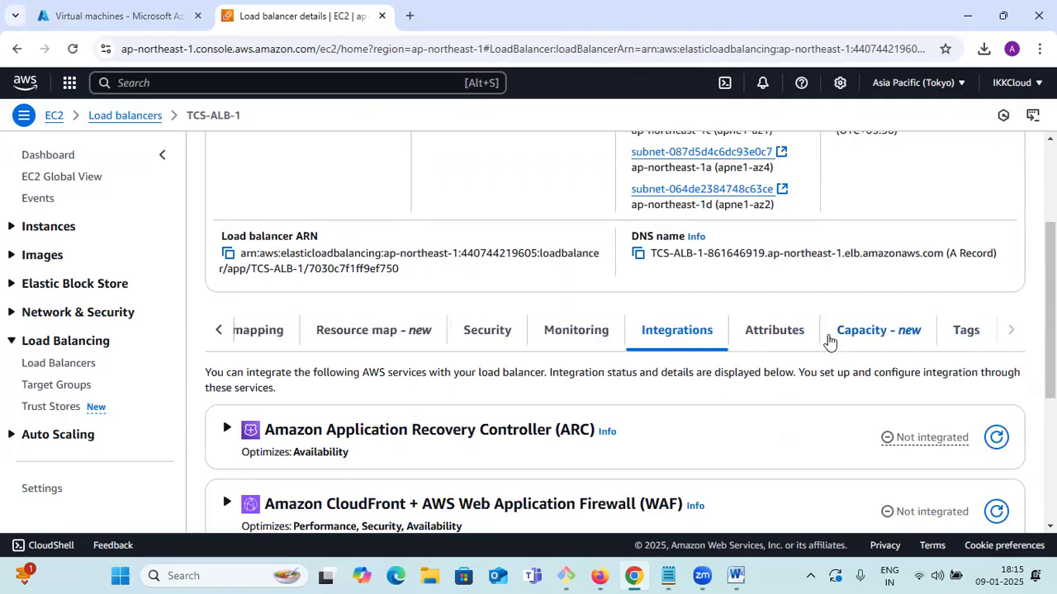
{"action": "left_click", "coordinate": [788, 338]}
{"action": "left_click", "coordinate": [875, 340]}
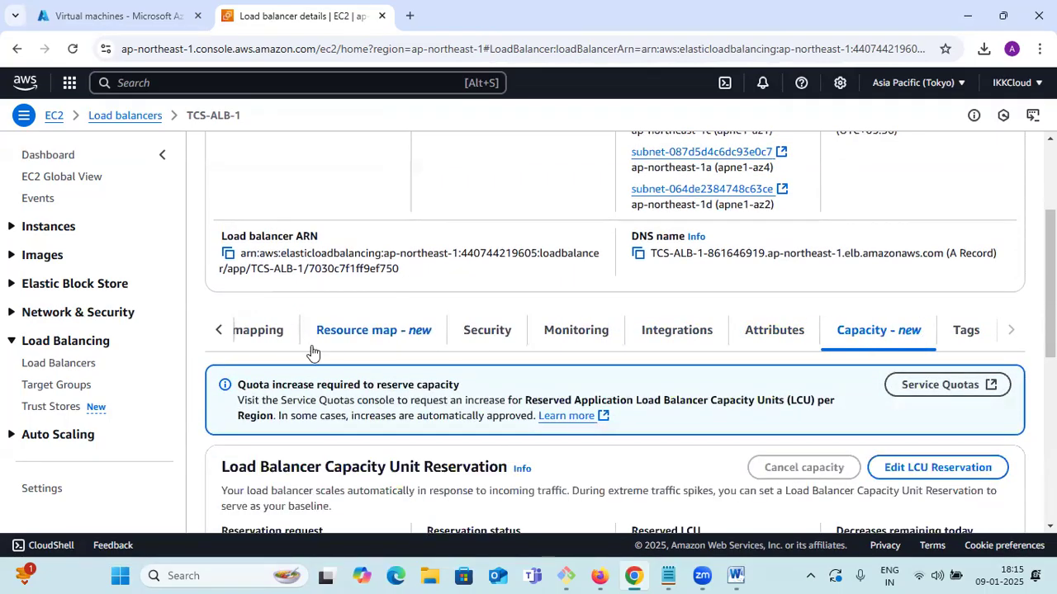
{"action": "left_click", "coordinate": [256, 330]}
{"action": "left_click", "coordinate": [219, 330]}
{"action": "scroll", "coordinate": [368, 342], "scroll_direction": "down", "scroll_amount": 3}
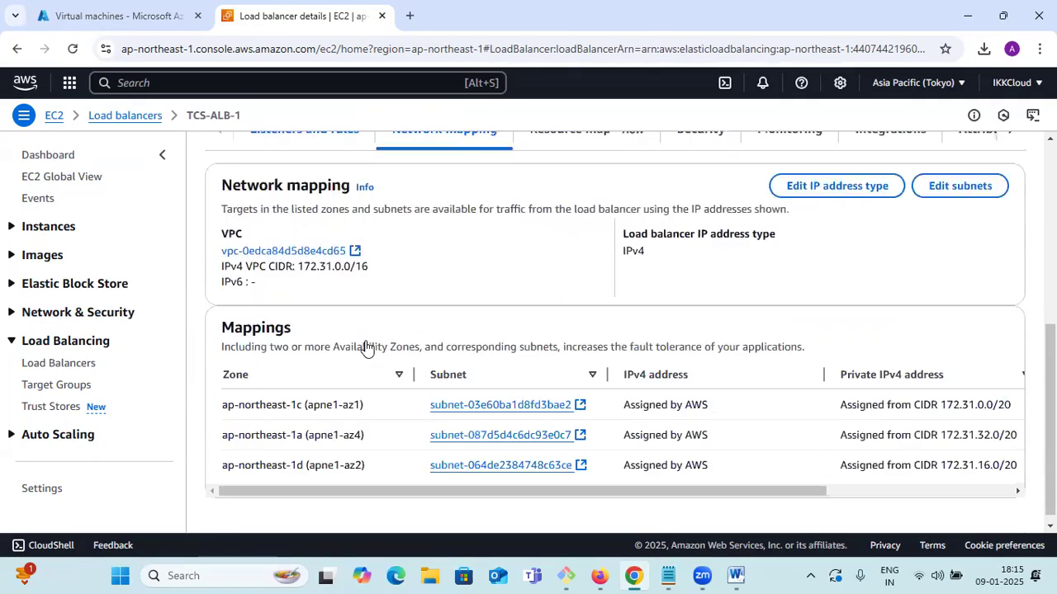
{"action": "left_click_drag", "start_coordinate": [361, 484], "coordinate": [498, 486]}
Step: Refresh the TCS-ALB-1 details page and check the load balancer's provisioning status again
{"action": "scroll", "coordinate": [401, 377], "scroll_direction": "up", "scroll_amount": 6}
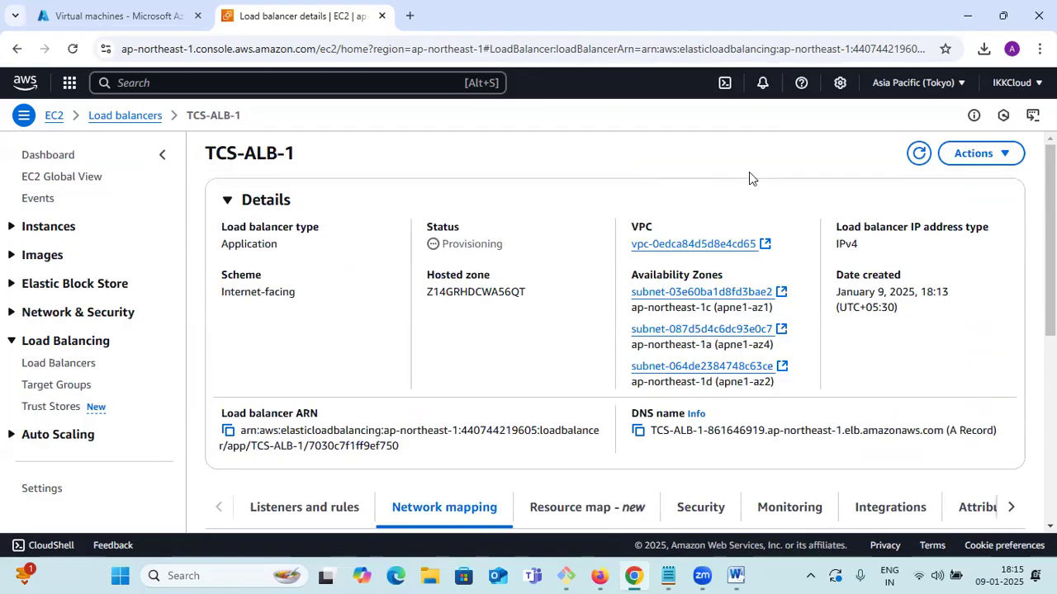
{"action": "left_click", "coordinate": [919, 153]}
{"action": "left_click_drag", "start_coordinate": [505, 246], "coordinate": [450, 250]}
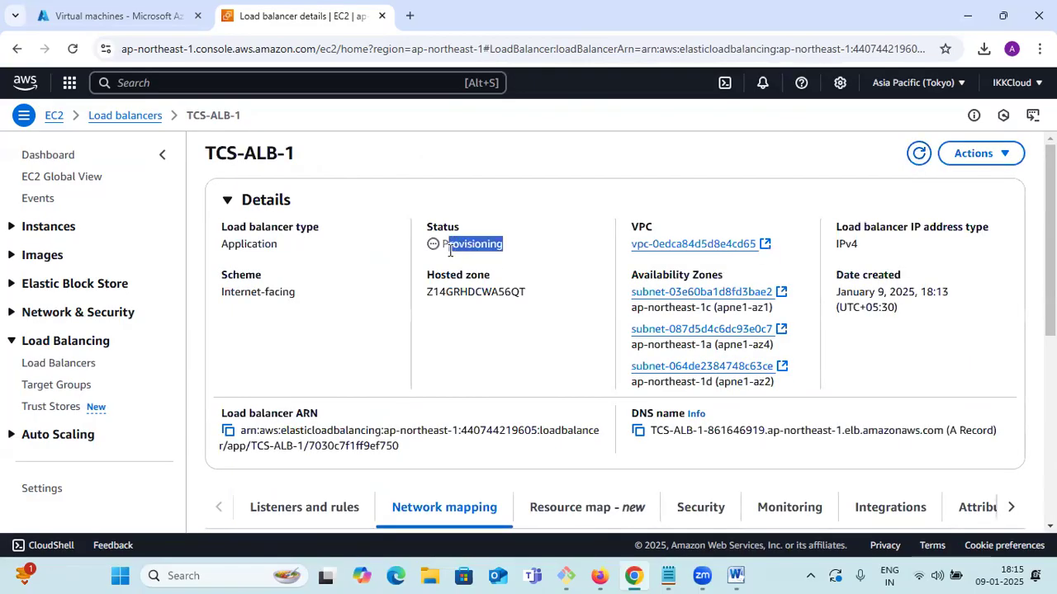
{"action": "left_click", "coordinate": [919, 152]}
Step: Open Classic Load Balancer TCS-CLB-2 from the load balancer list and copy its DNS name
{"action": "left_click", "coordinate": [50, 363]}
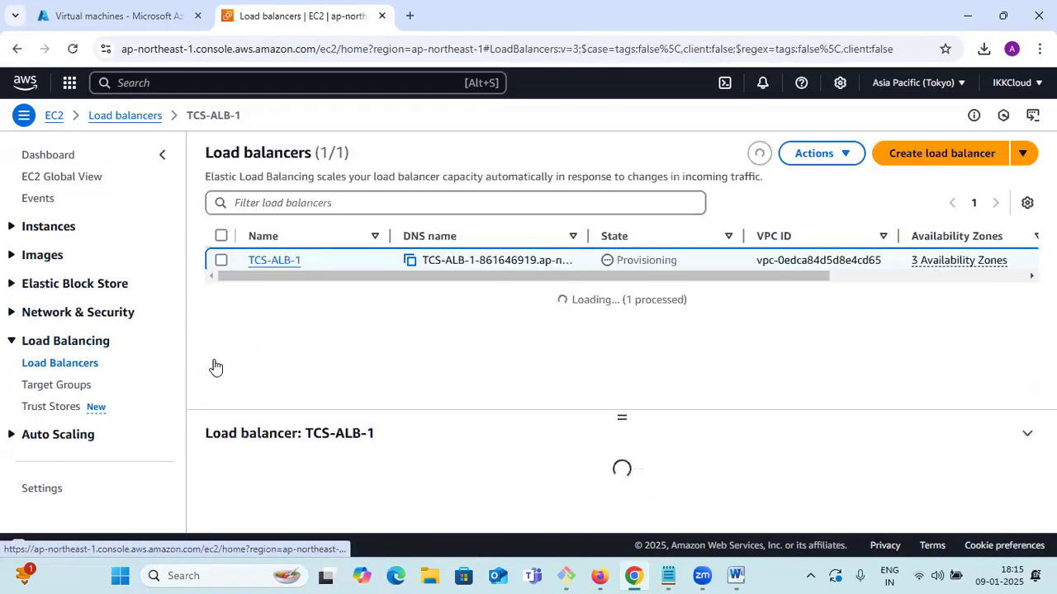
{"action": "left_click", "coordinate": [222, 284]}
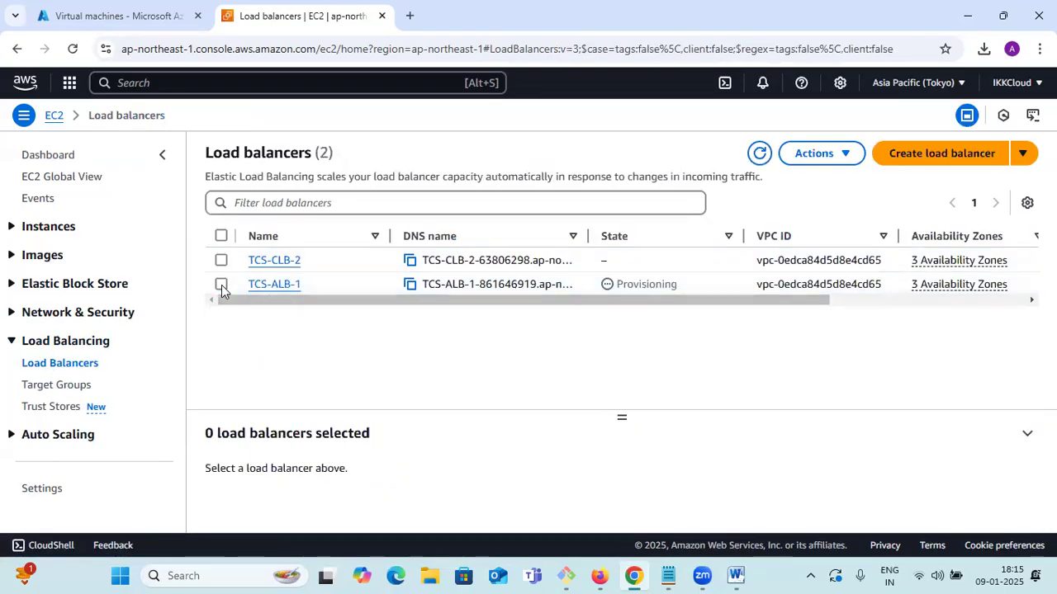
{"action": "left_click", "coordinate": [273, 260]}
{"action": "scroll", "coordinate": [397, 279], "scroll_direction": "down", "scroll_amount": 1}
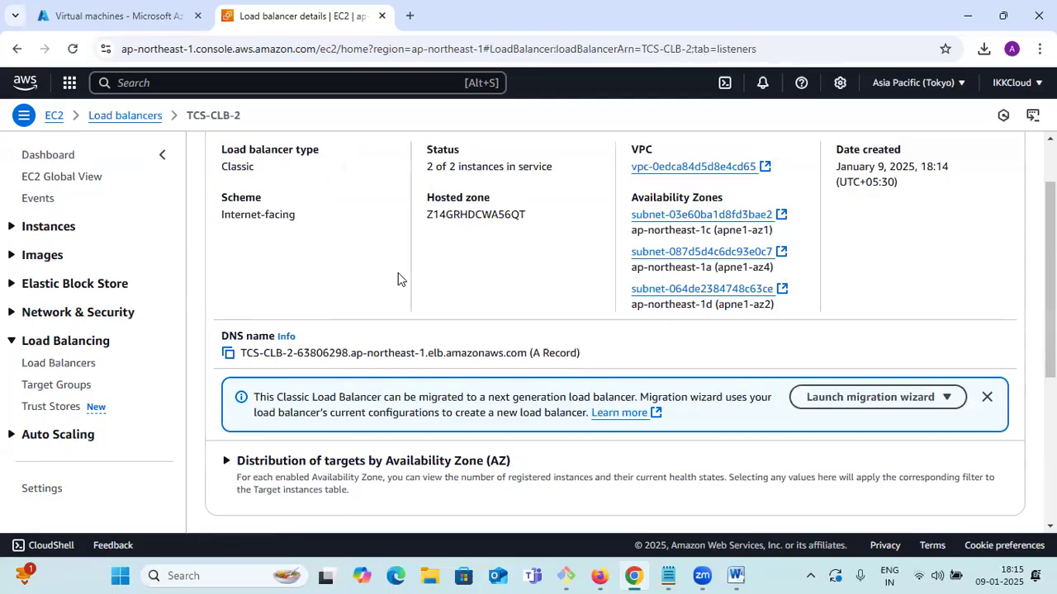
{"action": "left_click", "coordinate": [229, 354]}
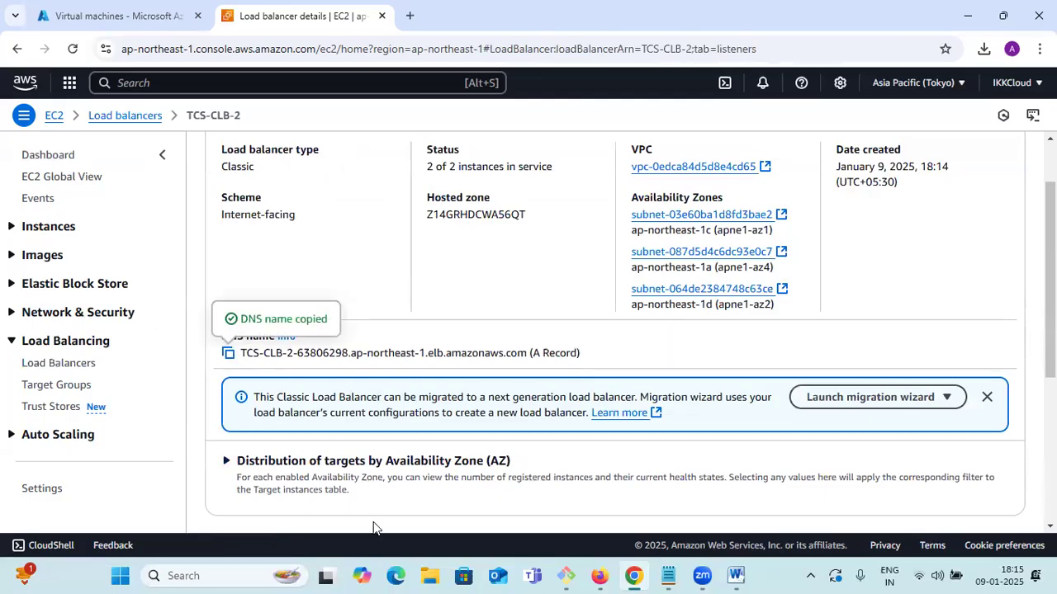
Step: Switch to Microsoft Edge and load TCS-CLB-2-63806298.ap-northeast-1.elb.amazonaws.com to test the Classic Load Balancer
{"action": "left_click", "coordinate": [389, 575]}
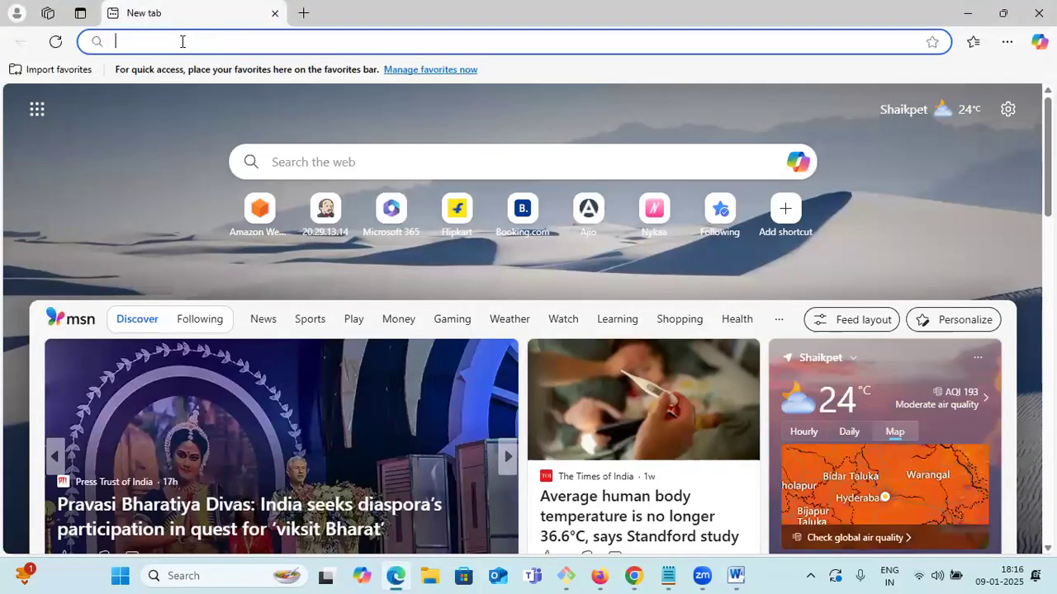
{"action": "left_click", "coordinate": [303, 15]}
{"action": "left_click", "coordinate": [275, 13]}
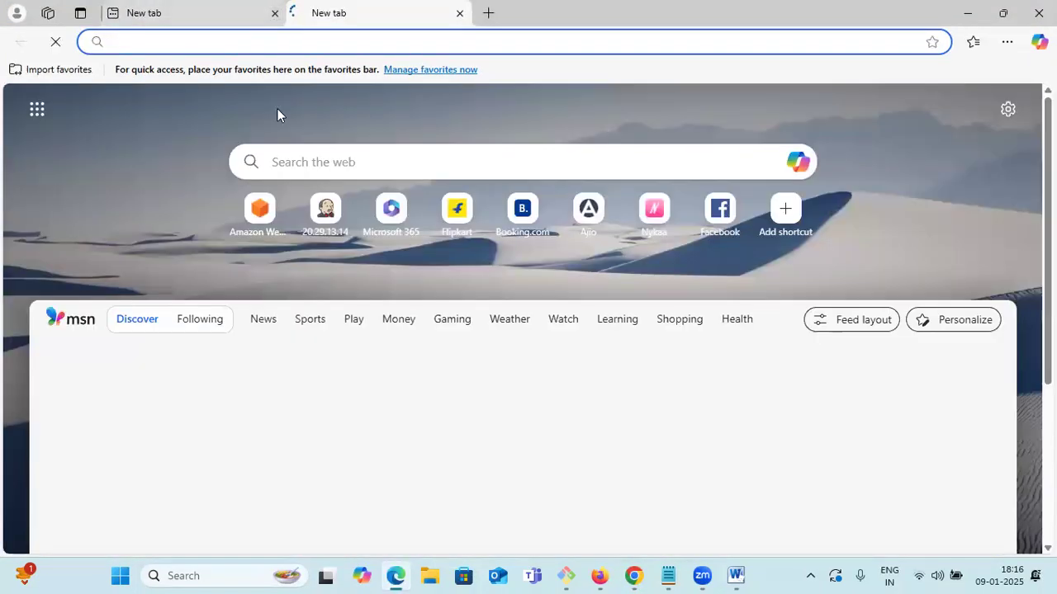
{"action": "left_click", "coordinate": [221, 43]}
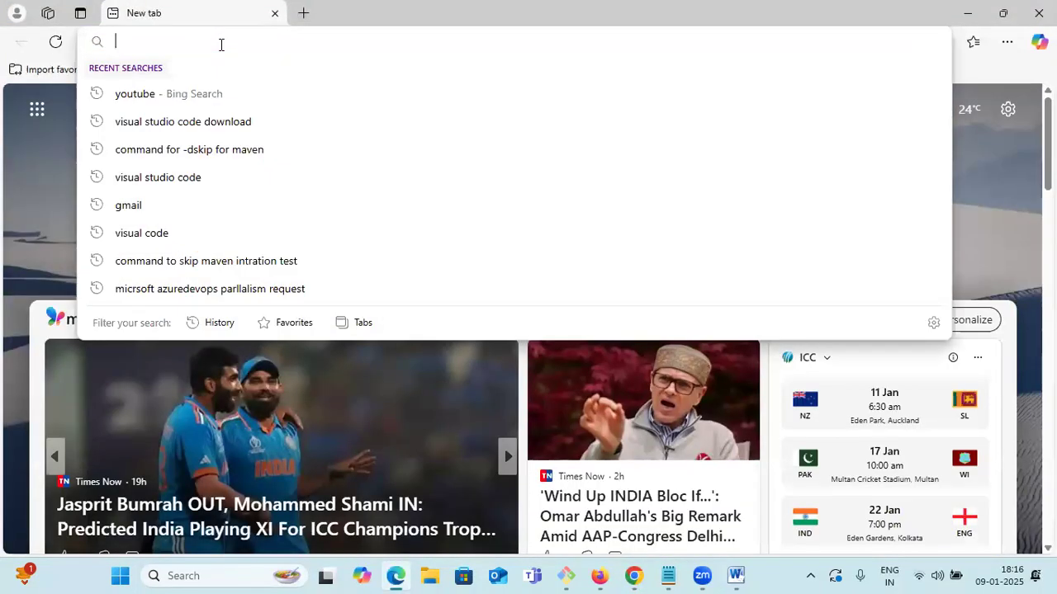
{"action": "key", "text": "ctrl+v"}
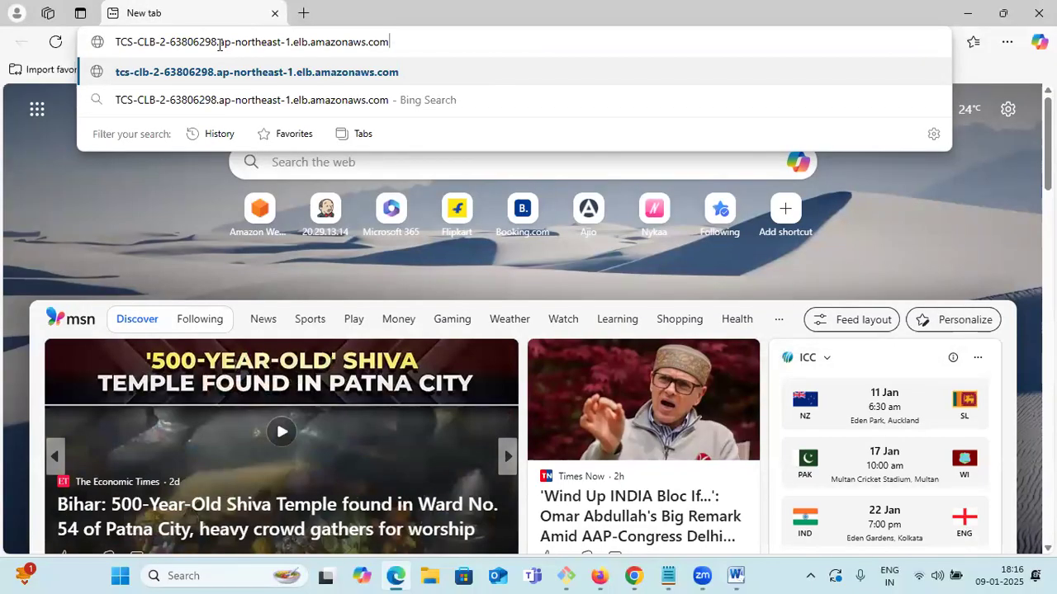
{"action": "key", "text": "Return"}
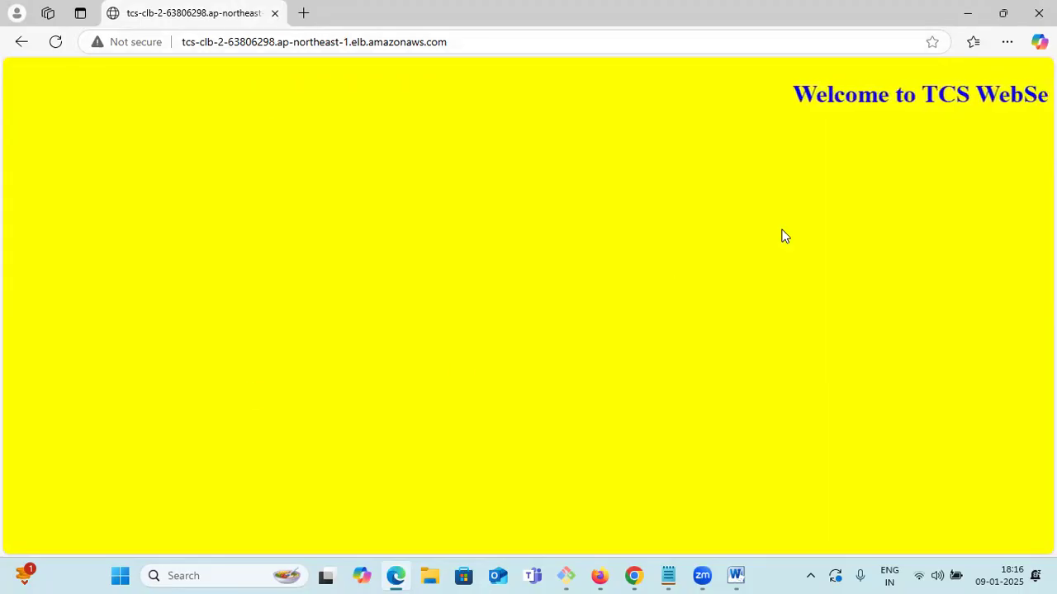
Step: Reload the TCS-CLB-2 page and check in the welcome heading which web server answers before and after
{"action": "left_click_drag", "start_coordinate": [755, 93], "coordinate": [906, 96]}
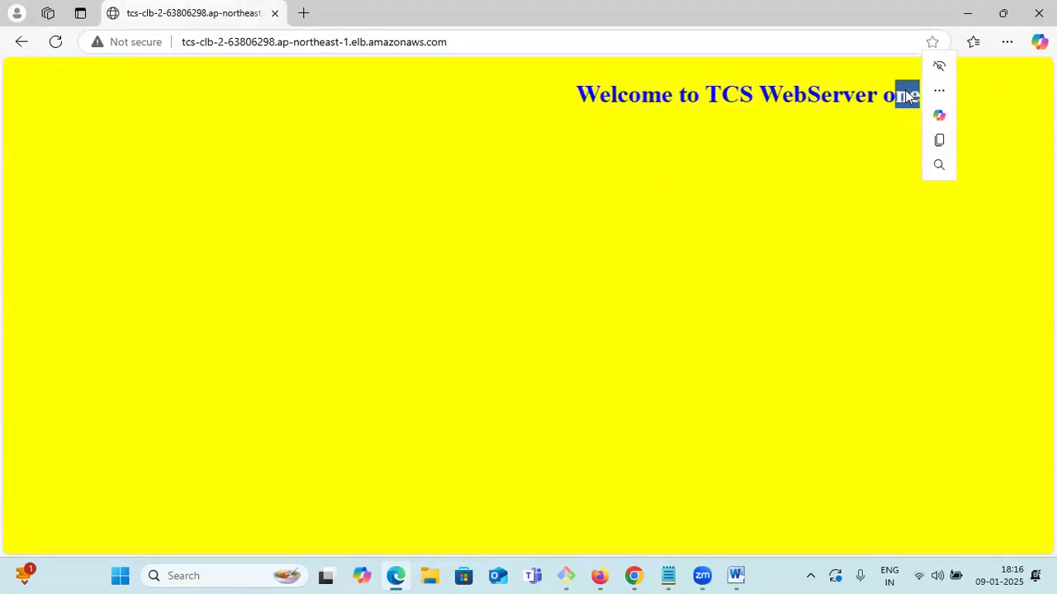
{"action": "left_click", "coordinate": [54, 44]}
{"action": "left_click", "coordinate": [54, 45]}
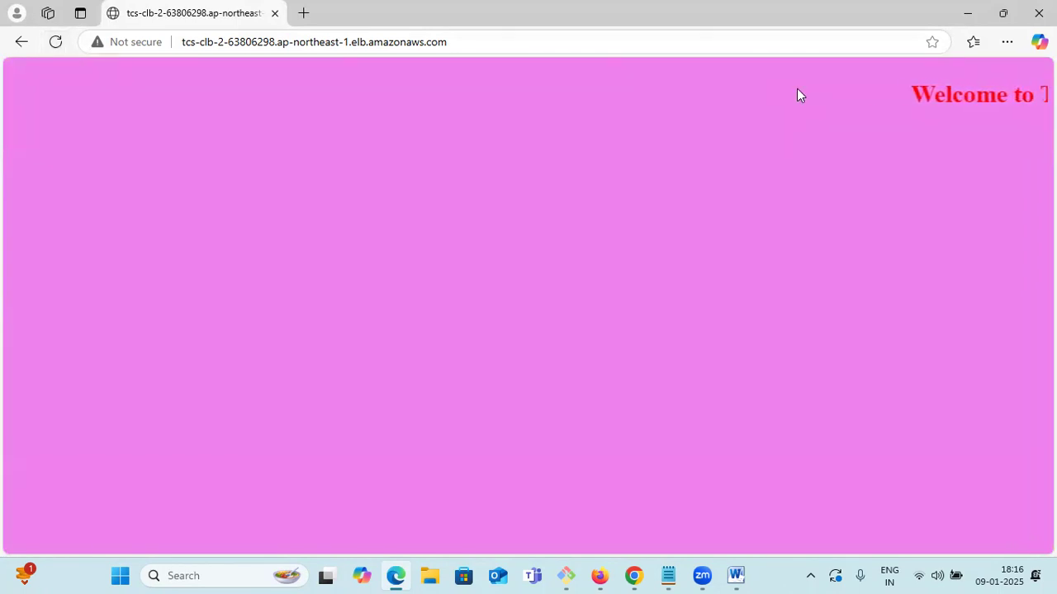
{"action": "double_click", "coordinate": [1020, 98]}
{"action": "left_click_drag", "start_coordinate": [1018, 103], "coordinate": [1002, 102]}
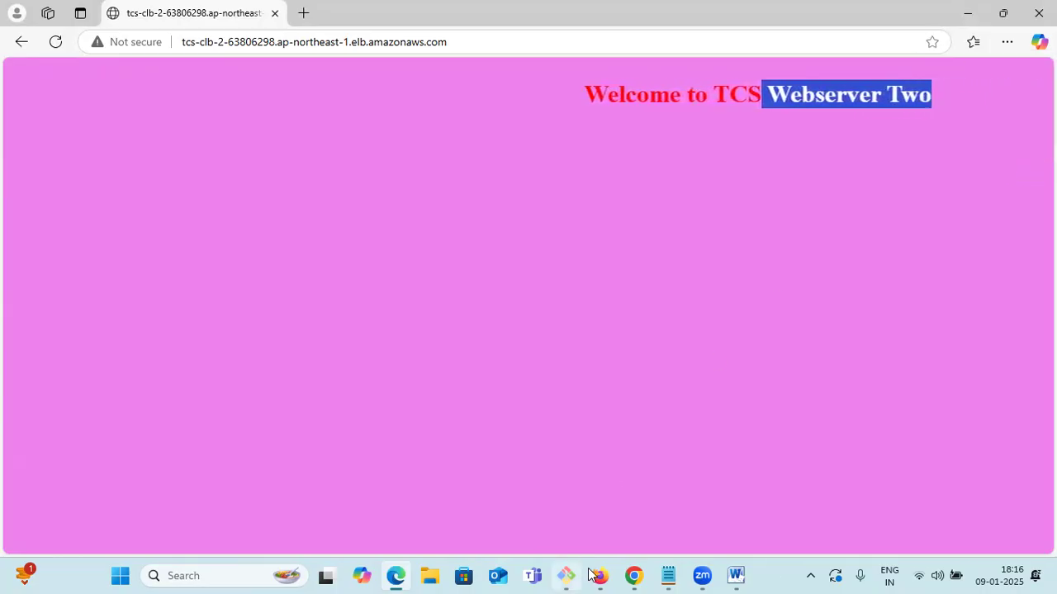
Step: Switch to the High Availability Services document in Word and examine the Elastic Load Balancer diagram, then return to the browser
{"action": "mouse_move", "coordinate": [735, 575]}
{"action": "left_click", "coordinate": [736, 495]}
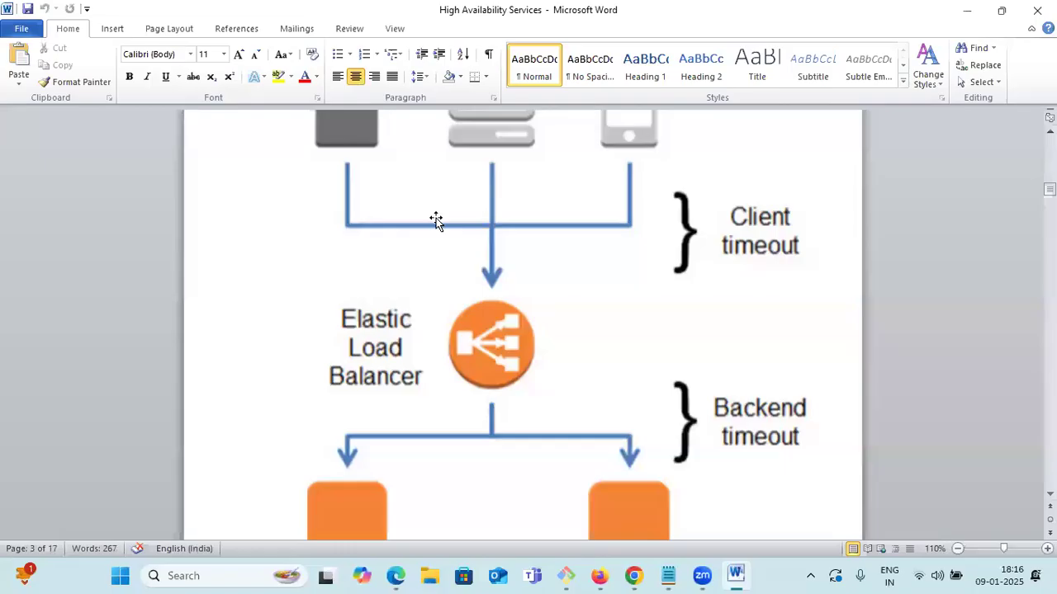
{"action": "scroll", "coordinate": [498, 306], "scroll_direction": "down", "scroll_amount": 3}
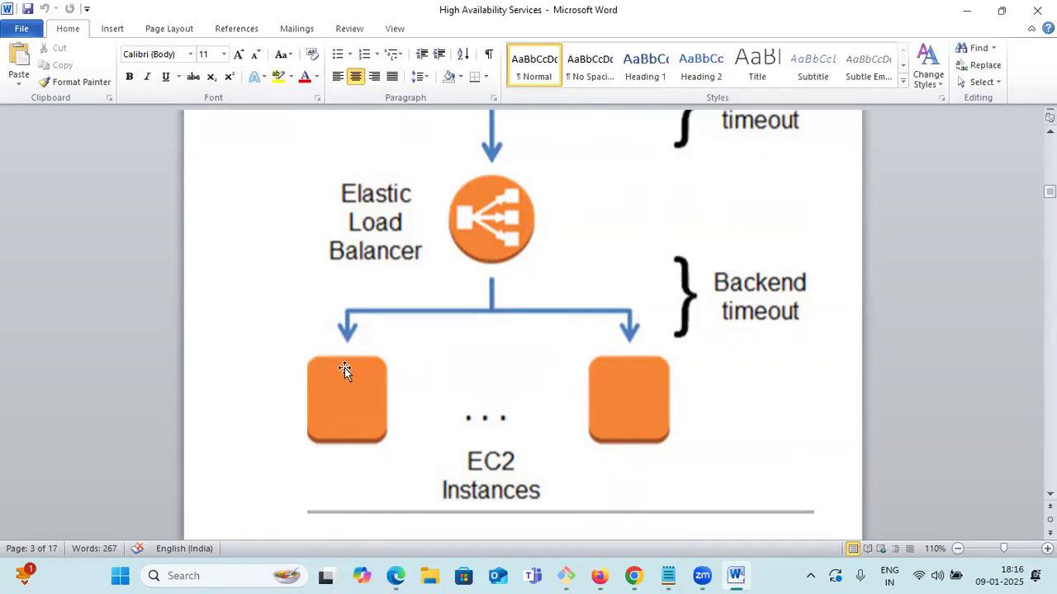
{"action": "scroll", "coordinate": [621, 399], "scroll_direction": "up", "scroll_amount": 2}
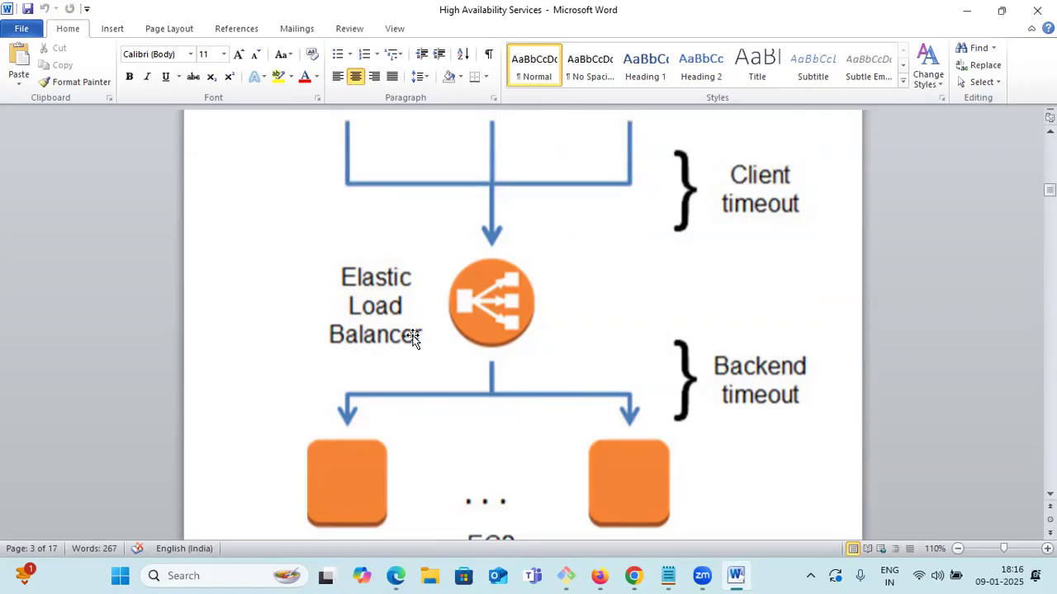
{"action": "left_click", "coordinate": [968, 12]}
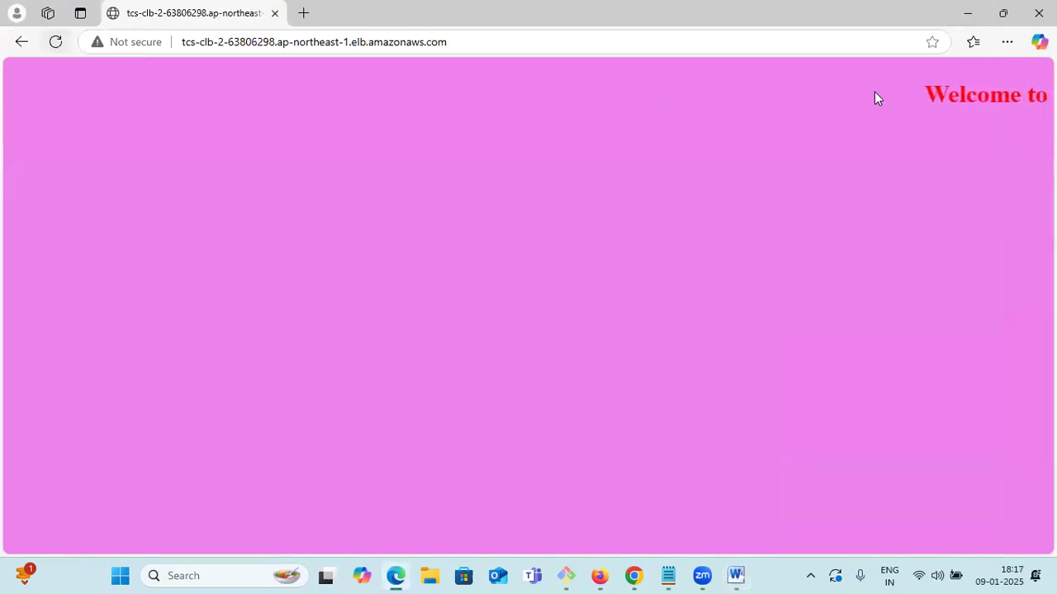
Step: Reload the TCS-CLB-2 page several more times to check that requests alternate between the two web servers
{"action": "left_click", "coordinate": [56, 43]}
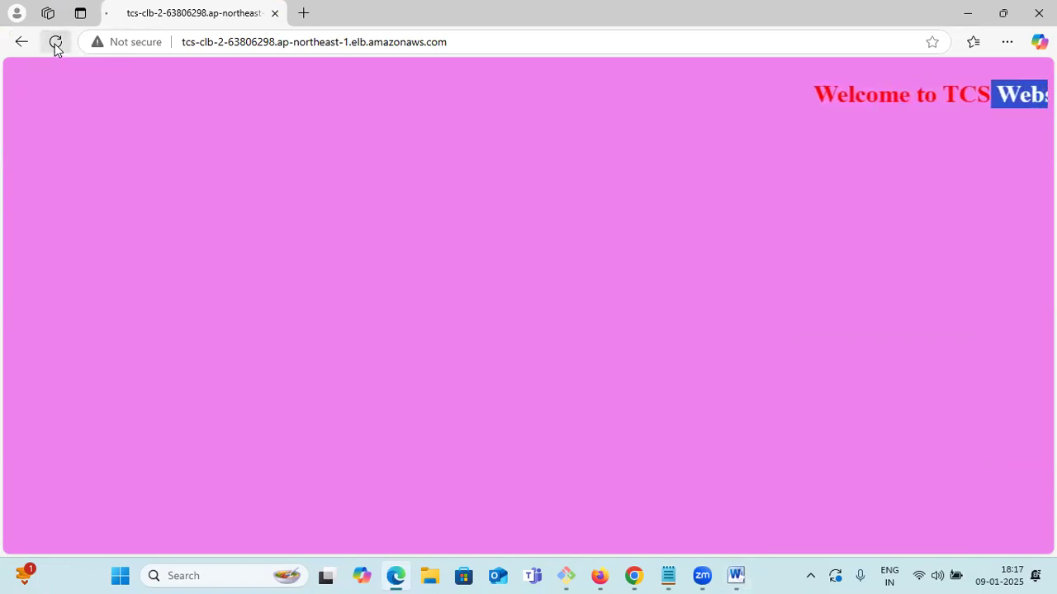
{"action": "left_click", "coordinate": [58, 43]}
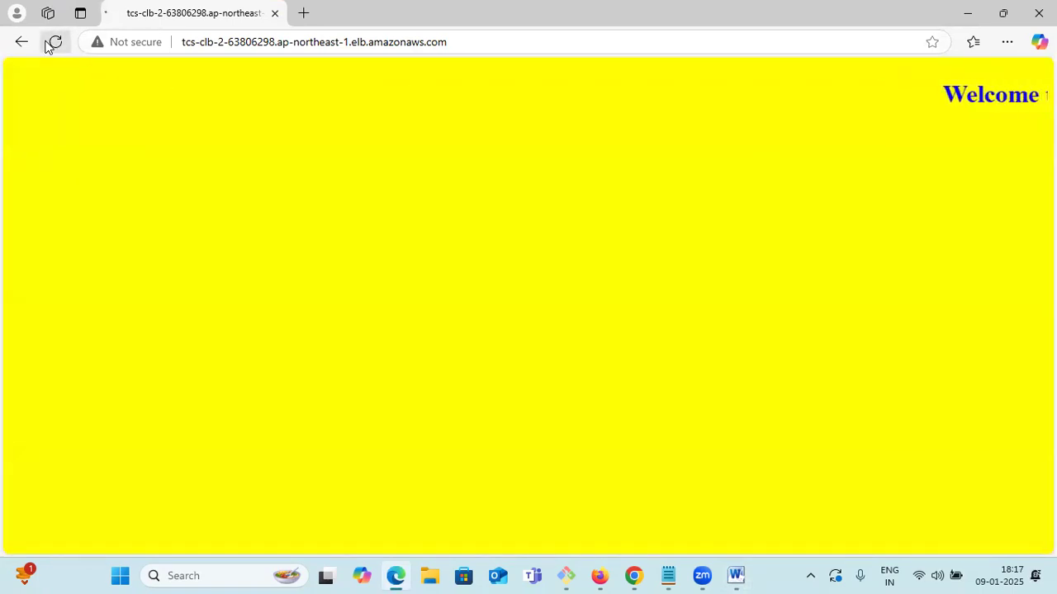
{"action": "left_click", "coordinate": [58, 43]}
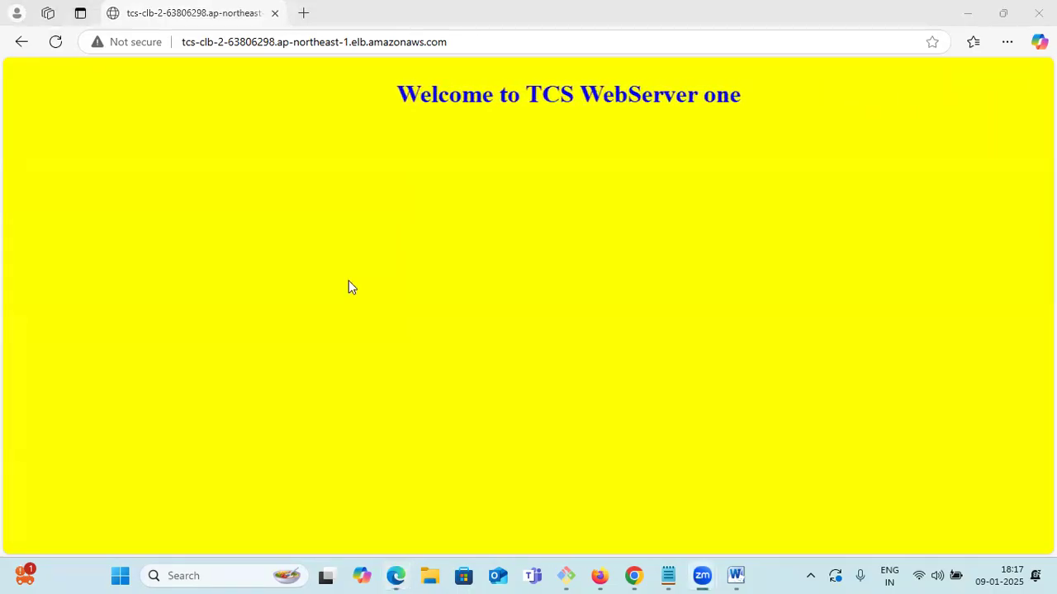
Step: Switch to the AWS console in Chrome and terminate the EC2 instances WebServers-One and WebServers-Two
{"action": "mouse_move", "coordinate": [635, 575]}
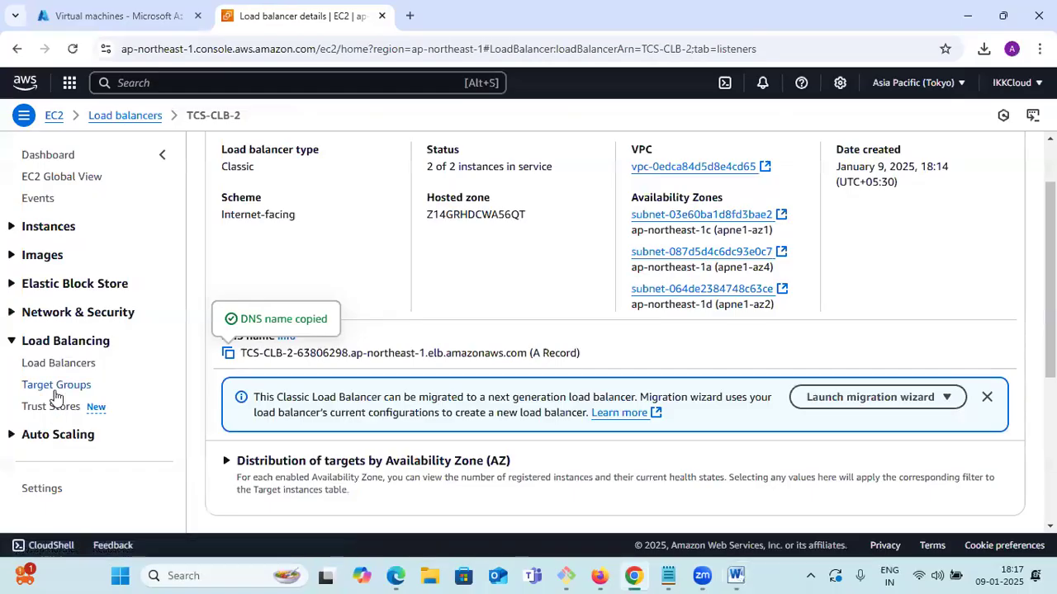
{"action": "left_click", "coordinate": [11, 228]}
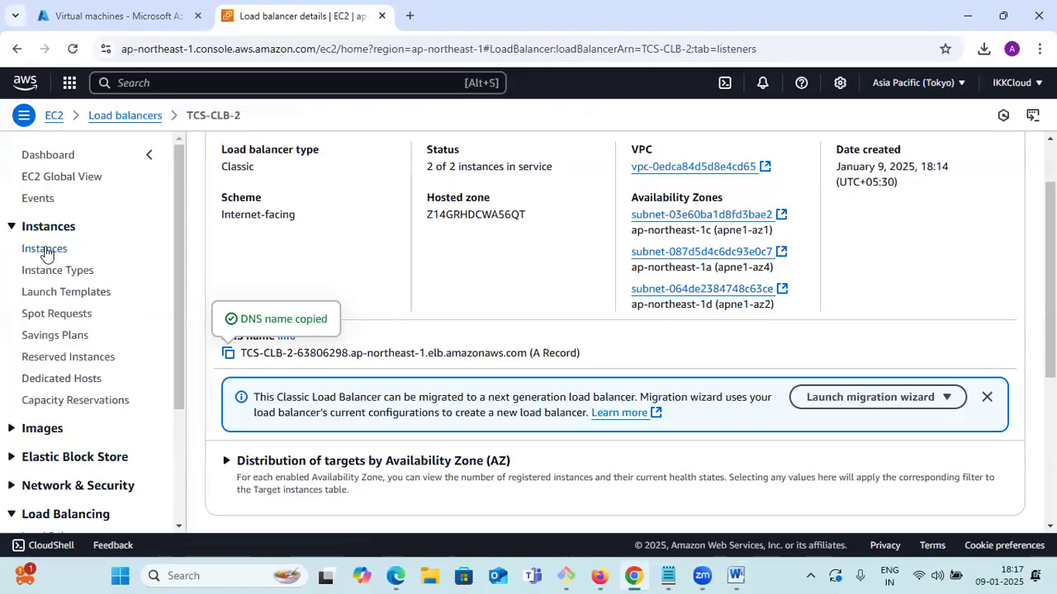
{"action": "left_click", "coordinate": [46, 249]}
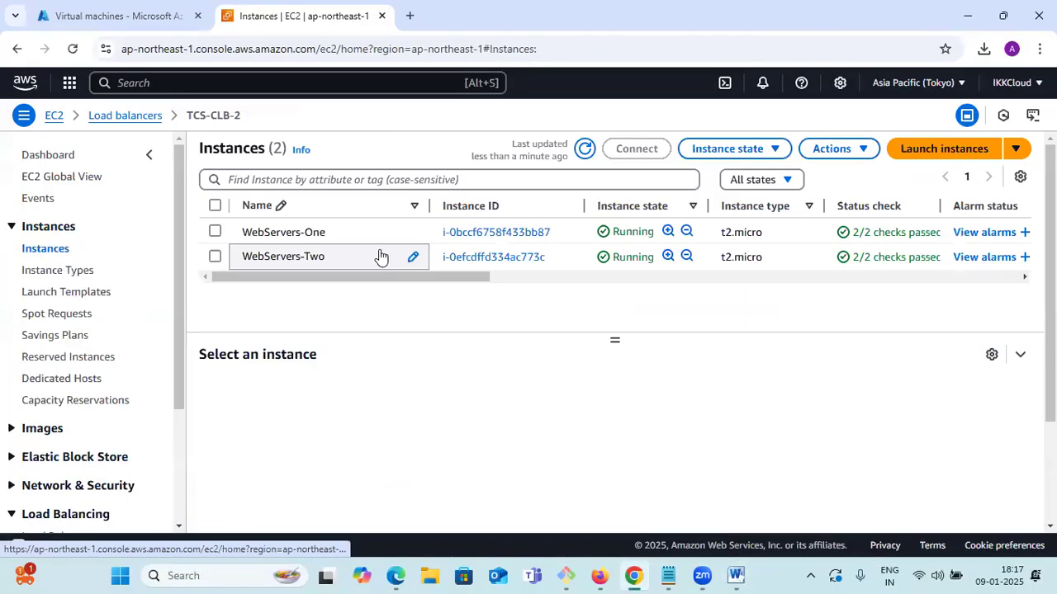
{"action": "left_click", "coordinate": [214, 245]}
{"action": "left_click", "coordinate": [215, 256]}
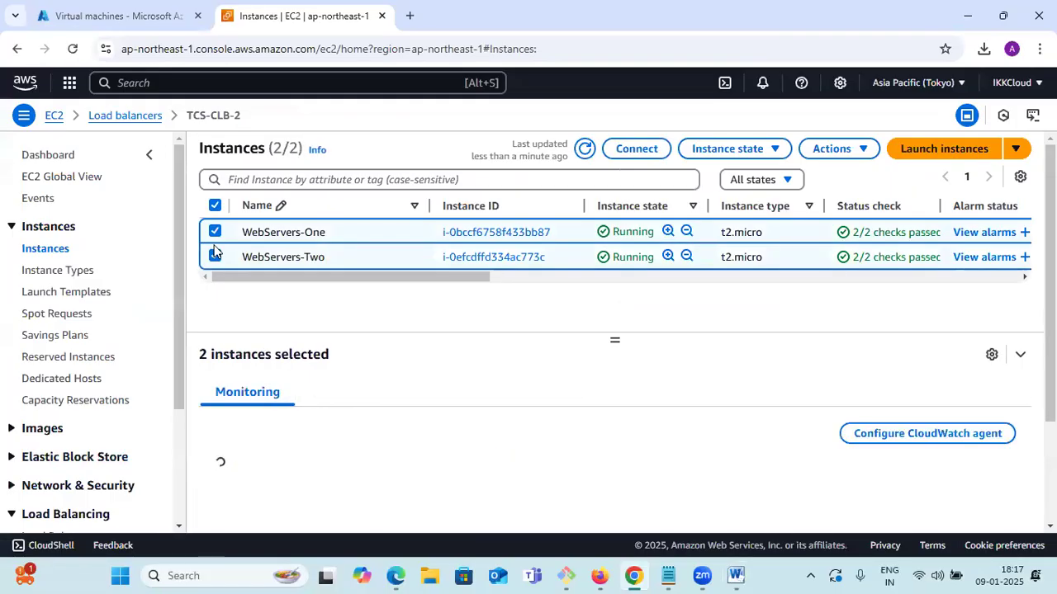
{"action": "left_click", "coordinate": [751, 153]}
{"action": "left_click", "coordinate": [723, 266]}
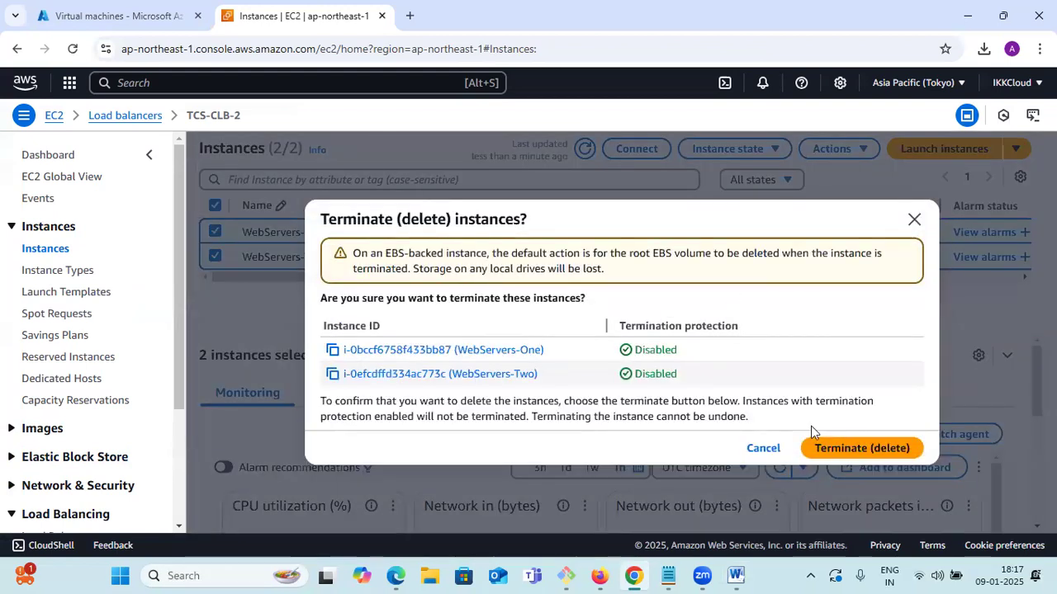
{"action": "left_click", "coordinate": [837, 450]}
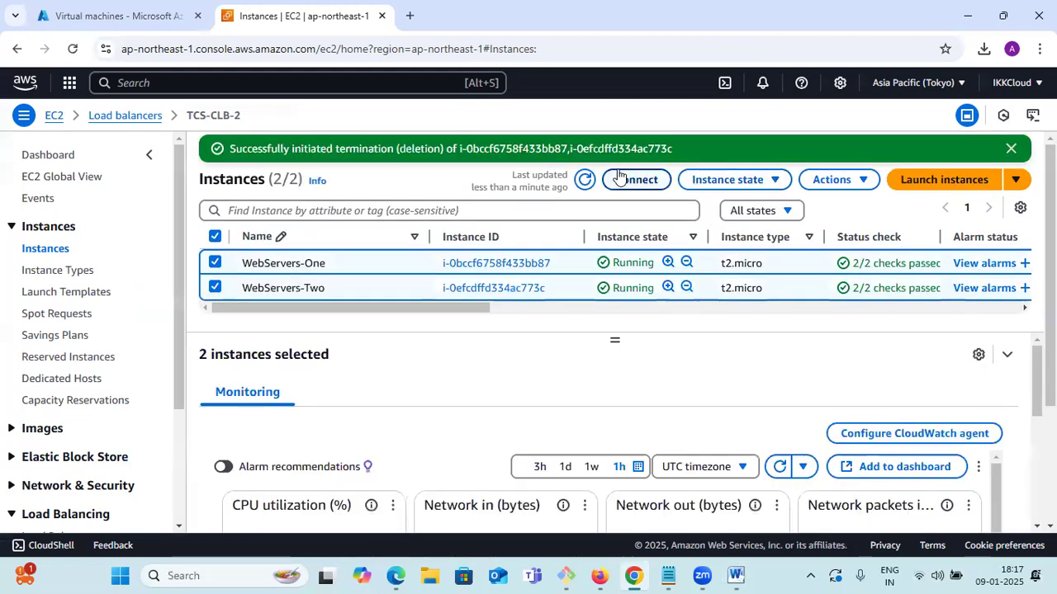
Step: Dismiss the notification, widen the Instance state column and refresh the list to check the termination of both instances
{"action": "left_click", "coordinate": [1010, 148]}
{"action": "left_click", "coordinate": [584, 149]}
{"action": "left_click_drag", "start_coordinate": [710, 205], "coordinate": [813, 206]}
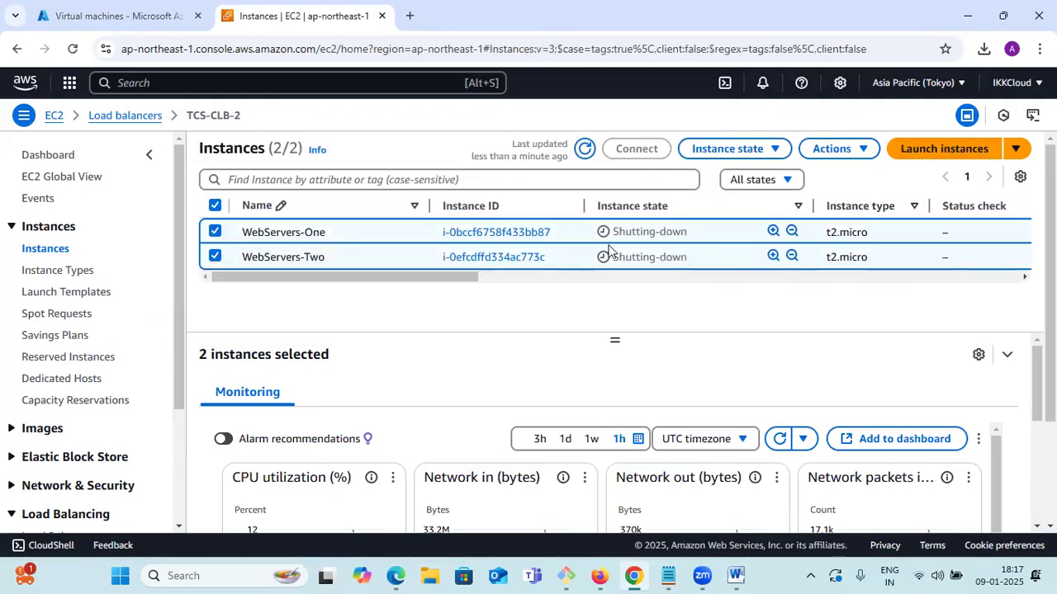
{"action": "left_click", "coordinate": [585, 149]}
Step: Try to delete the target group TCS-TG and dismiss the resulting notification
{"action": "scroll", "coordinate": [124, 223], "scroll_direction": "down", "scroll_amount": 3}
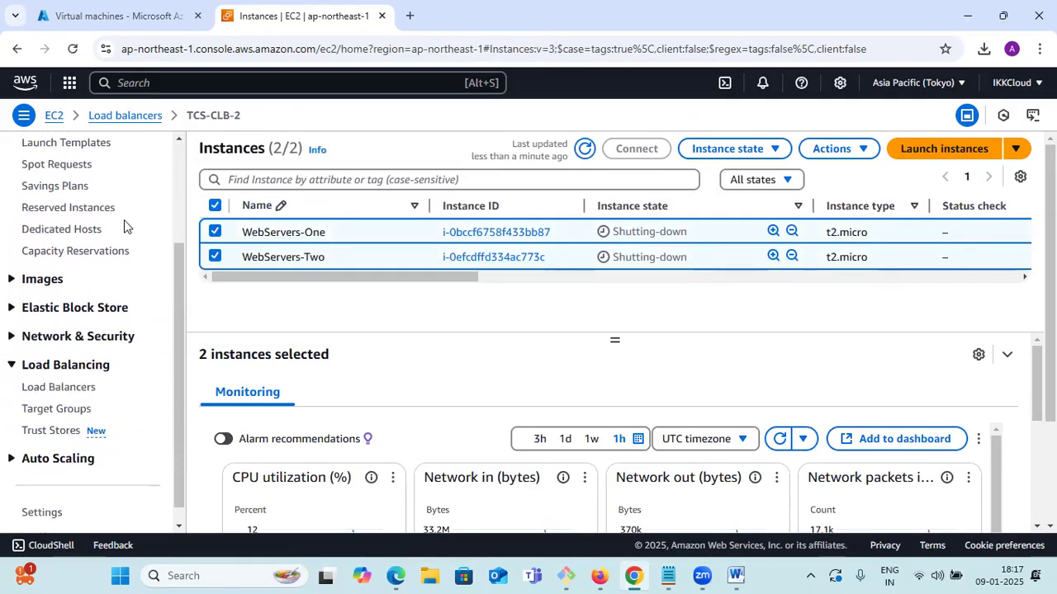
{"action": "left_click", "coordinate": [59, 392]}
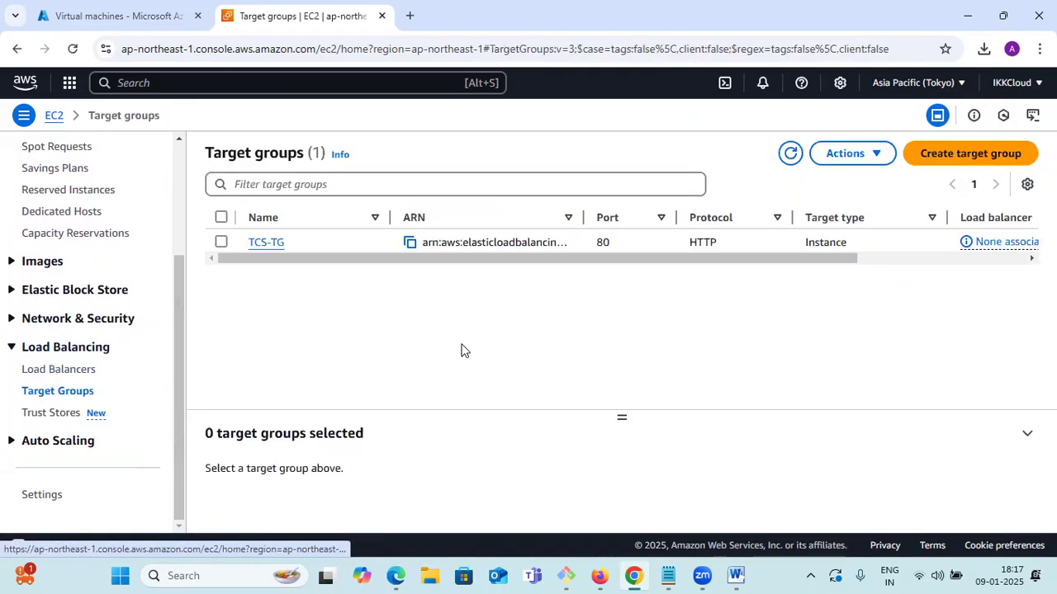
{"action": "left_click", "coordinate": [221, 242]}
{"action": "left_click", "coordinate": [874, 159]}
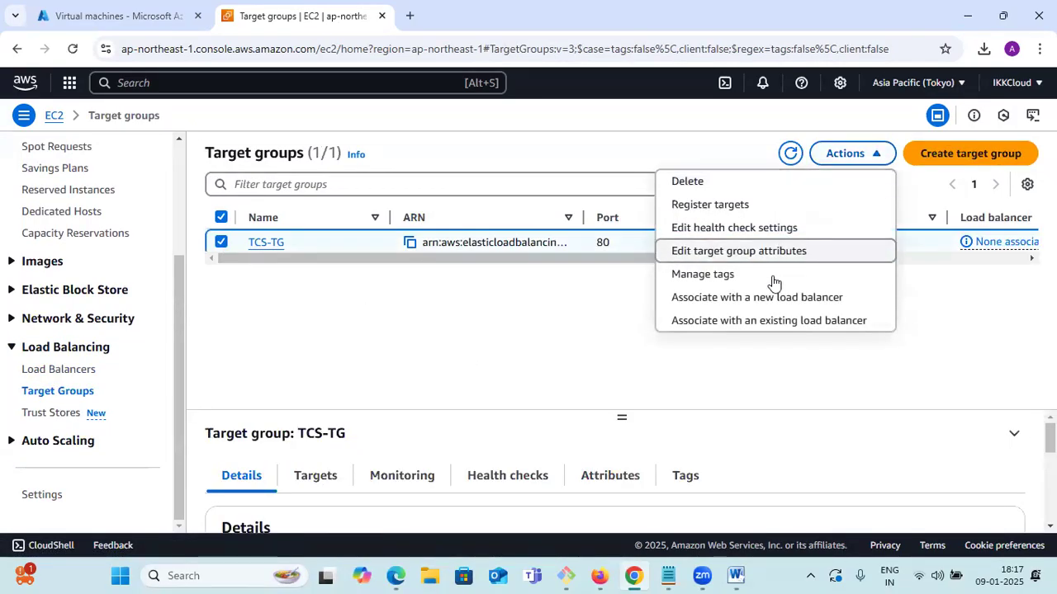
{"action": "left_click", "coordinate": [687, 180]}
{"action": "left_click", "coordinate": [793, 428]}
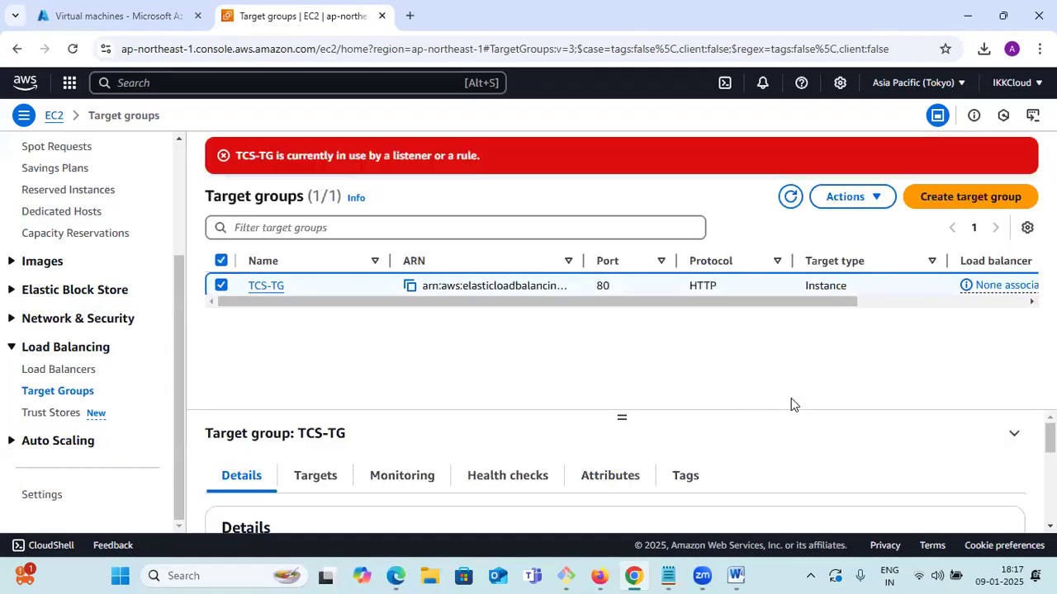
{"action": "left_click", "coordinate": [1016, 157]}
Step: Return to the EC2 instance list and refresh it repeatedly to check the state of both web servers
{"action": "scroll", "coordinate": [111, 309], "scroll_direction": "up", "scroll_amount": 4}
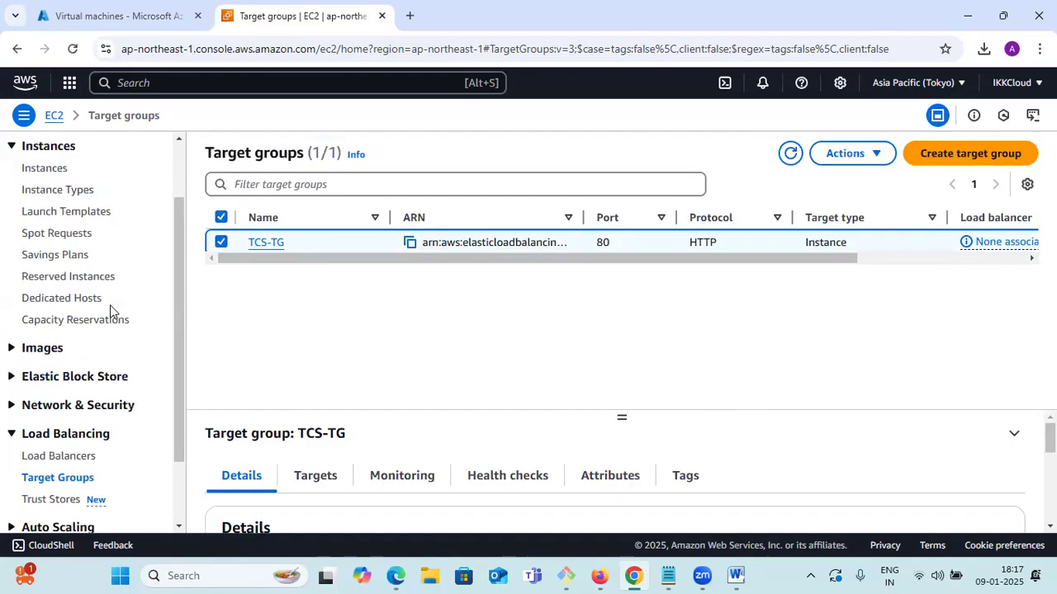
{"action": "left_click", "coordinate": [62, 250]}
{"action": "left_click", "coordinate": [584, 148]}
{"action": "left_click", "coordinate": [583, 148]}
{"action": "left_click", "coordinate": [583, 149]}
{"action": "left_click", "coordinate": [586, 148]}
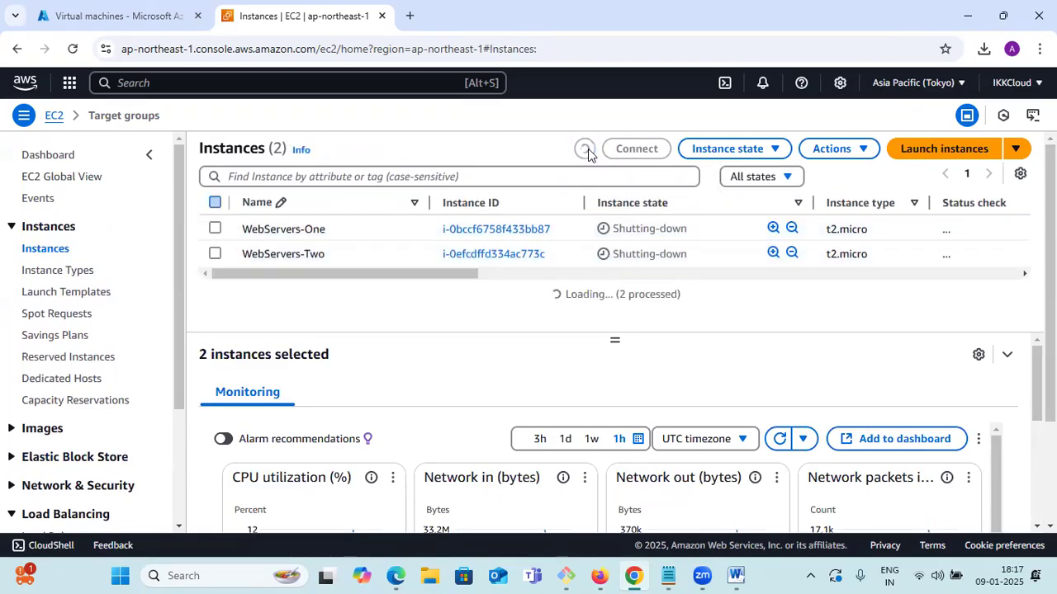
{"action": "left_click", "coordinate": [586, 150]}
{"action": "left_click", "coordinate": [584, 151]}
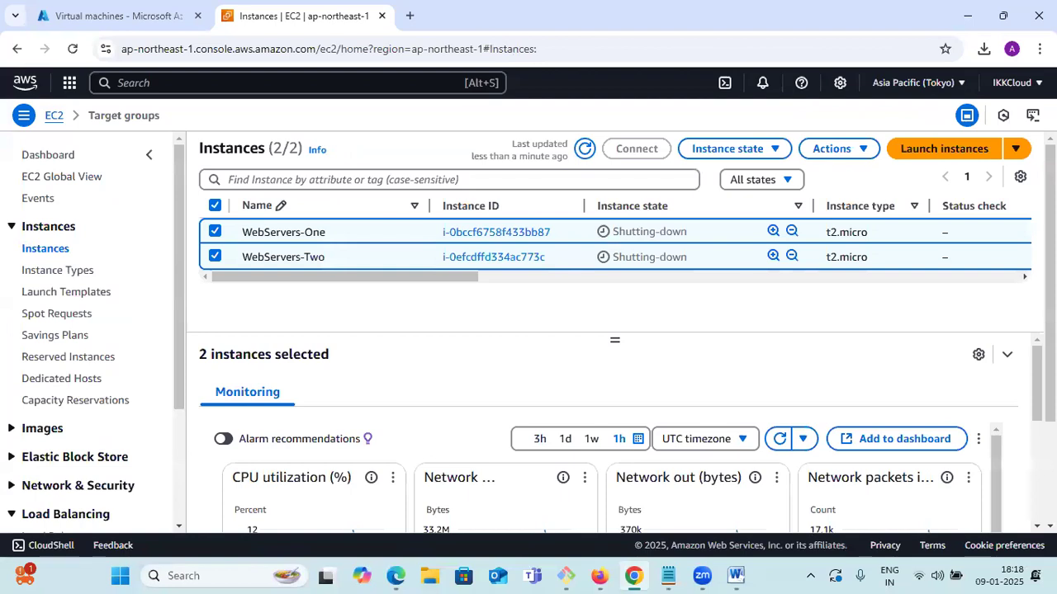
{"action": "left_click", "coordinate": [586, 149]}
{"action": "left_click", "coordinate": [588, 149]}
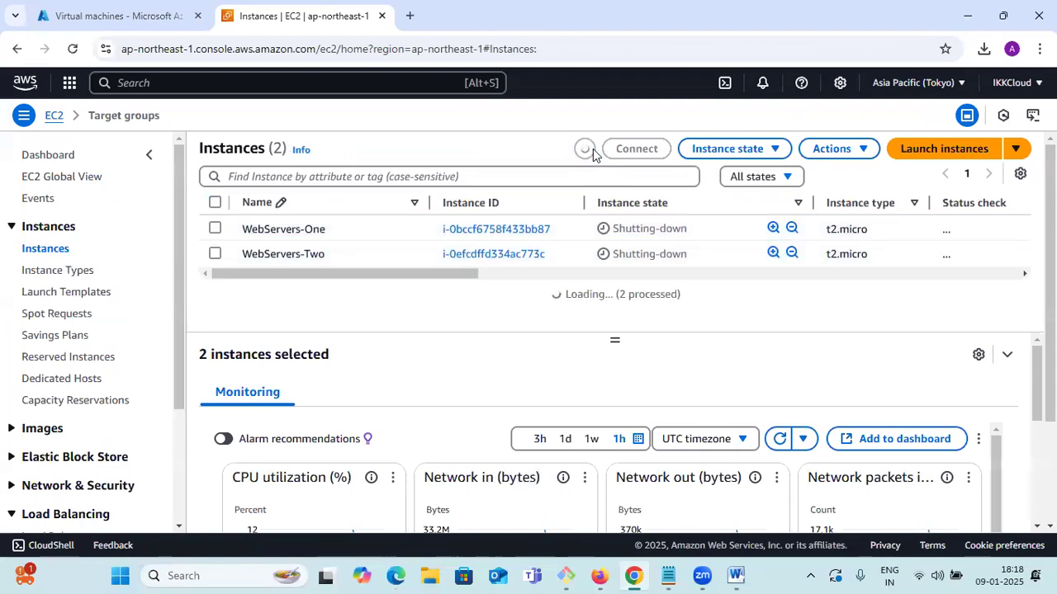
Step: Go back to the target groups and try again to delete TCS-TG
{"action": "scroll", "coordinate": [149, 344], "scroll_direction": "down", "scroll_amount": 3}
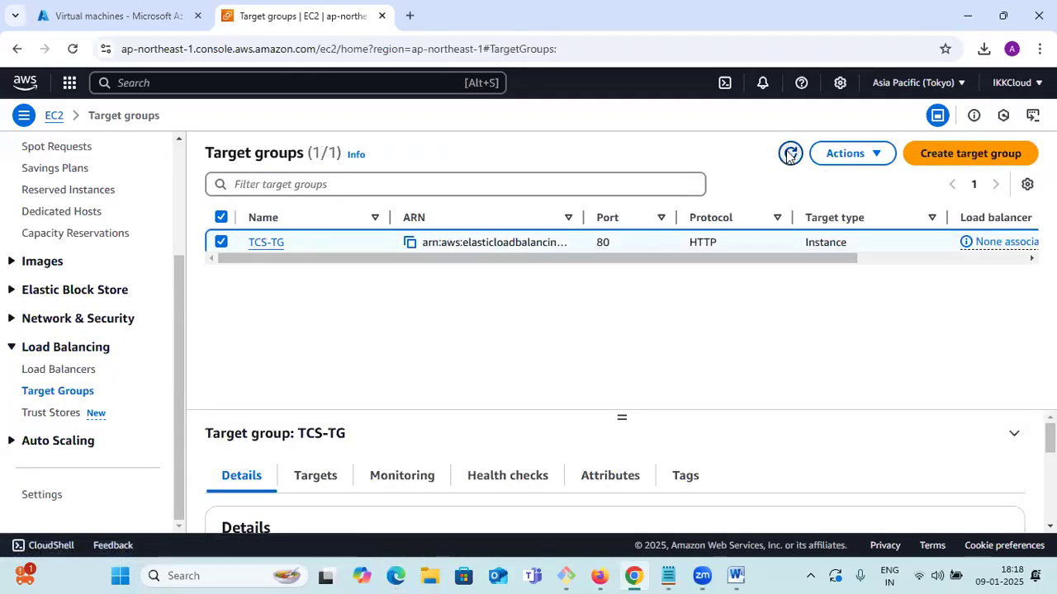
{"action": "left_click", "coordinate": [853, 153]}
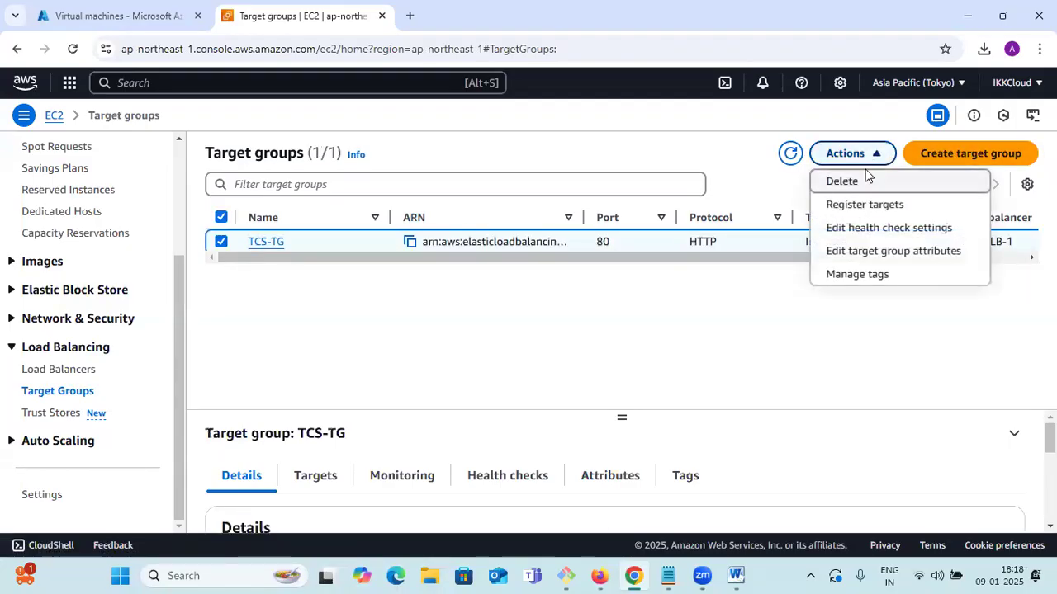
{"action": "left_click", "coordinate": [840, 179]}
{"action": "left_click", "coordinate": [786, 437]}
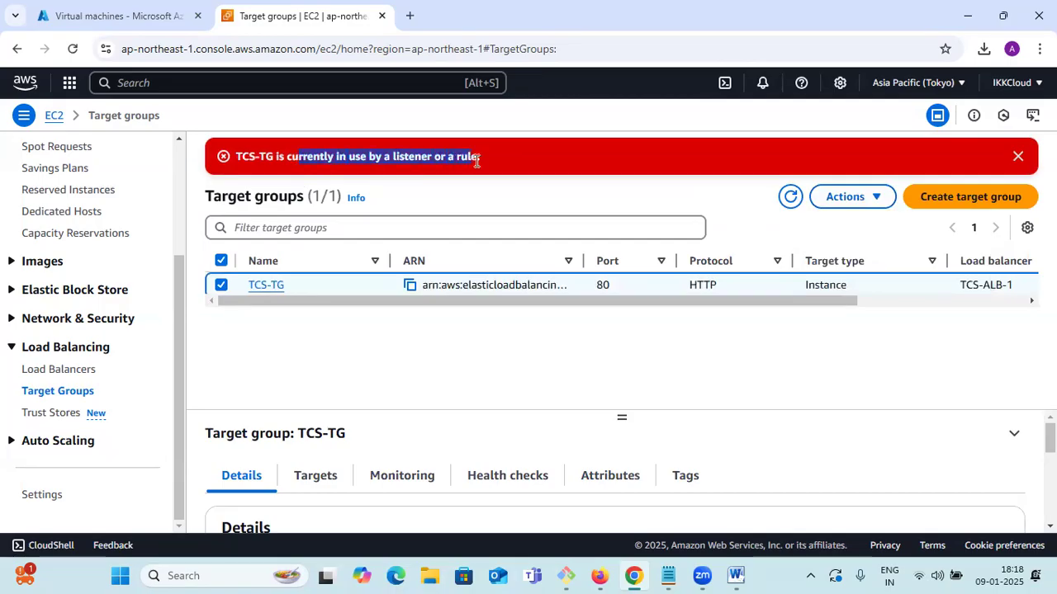
{"action": "left_click", "coordinate": [1019, 158]}
Step: Reopen the EC2 instance list and refresh it until the current state of both instances is shown
{"action": "scroll", "coordinate": [99, 334], "scroll_direction": "up", "scroll_amount": 4}
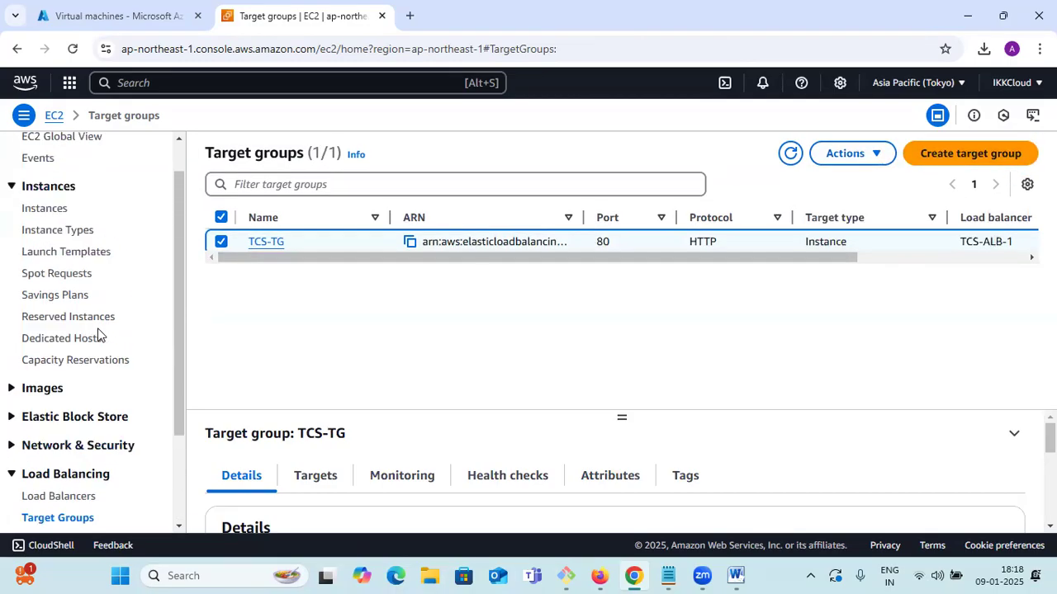
{"action": "left_click", "coordinate": [54, 251]}
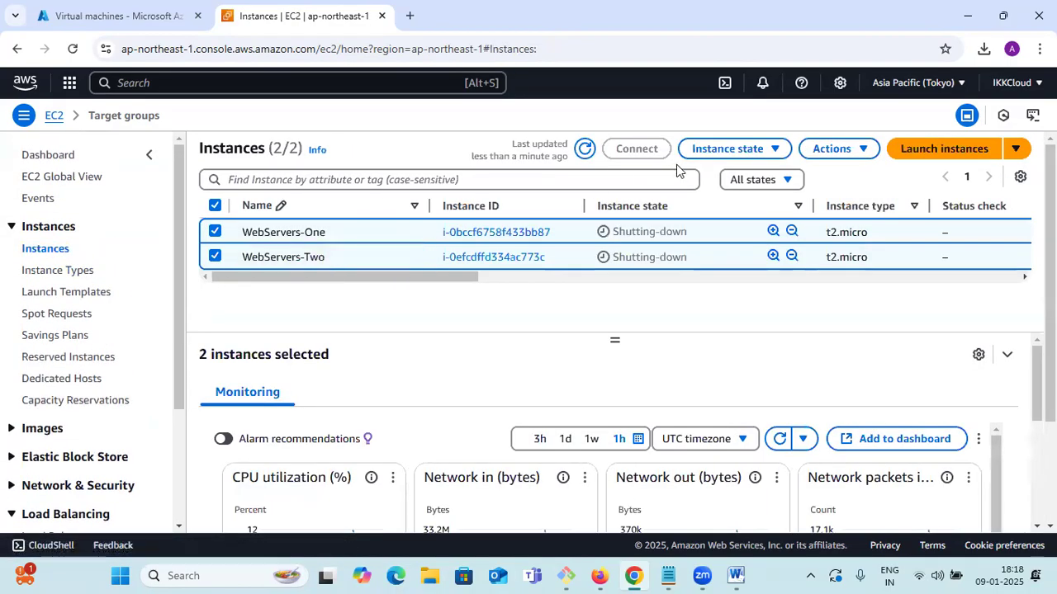
{"action": "left_click", "coordinate": [584, 153]}
{"action": "left_click", "coordinate": [585, 151]}
{"action": "left_click", "coordinate": [591, 152]}
Step: Try once more to delete the target group TCS-TG, and dismiss the notification
{"action": "scroll", "coordinate": [33, 325], "scroll_direction": "down", "scroll_amount": 3}
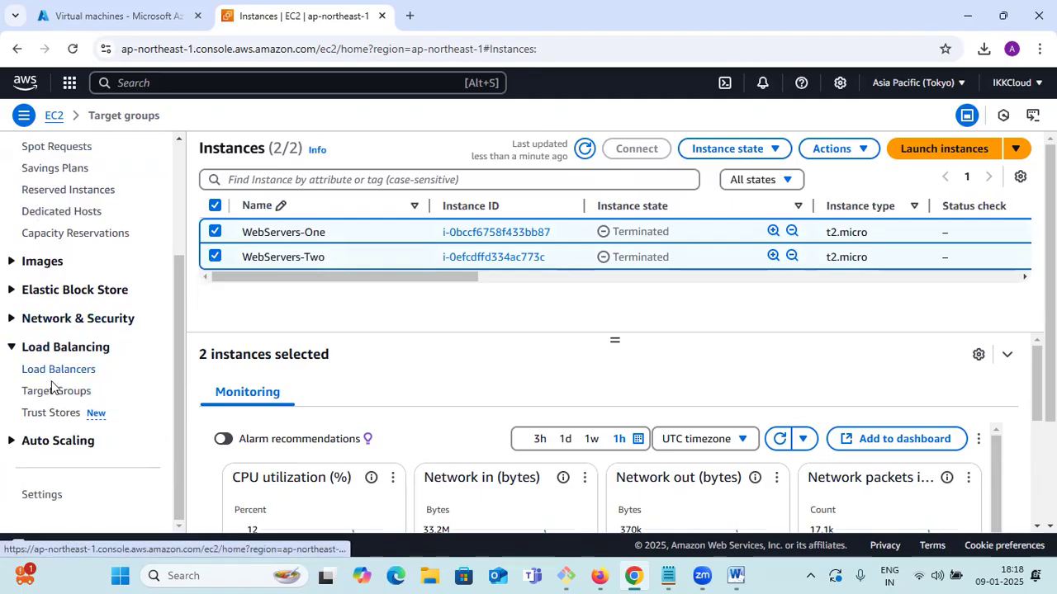
{"action": "left_click", "coordinate": [55, 390]}
{"action": "left_click", "coordinate": [878, 155]}
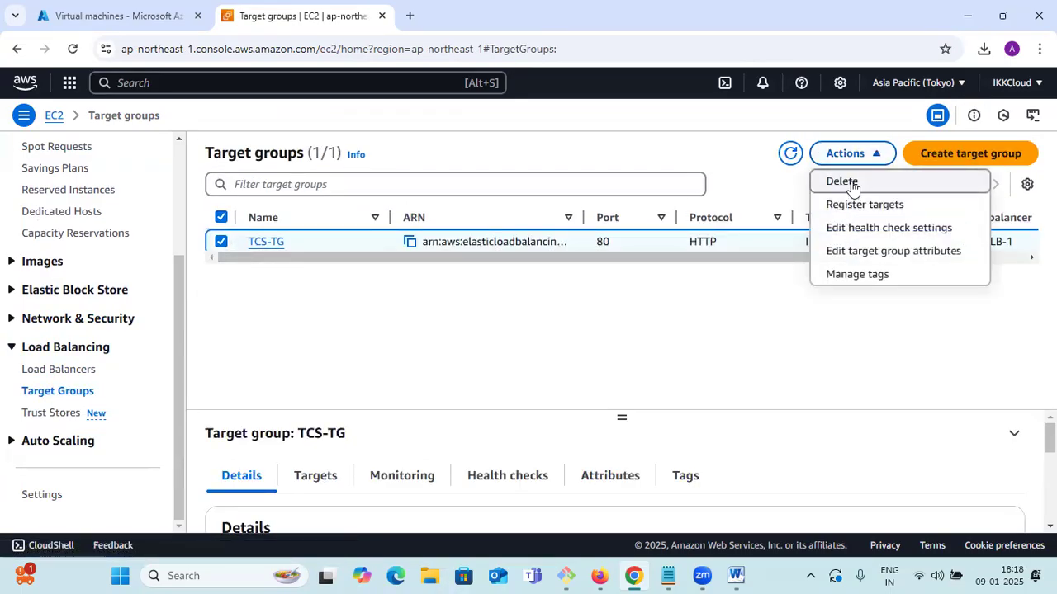
{"action": "left_click", "coordinate": [842, 182]}
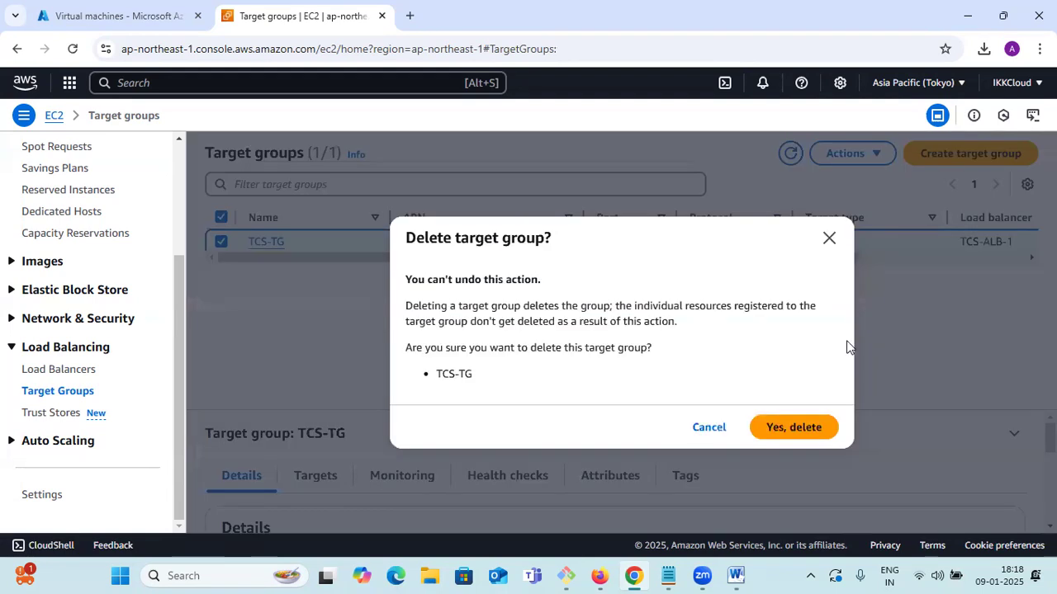
{"action": "left_click", "coordinate": [803, 427]}
{"action": "left_click", "coordinate": [1016, 157]}
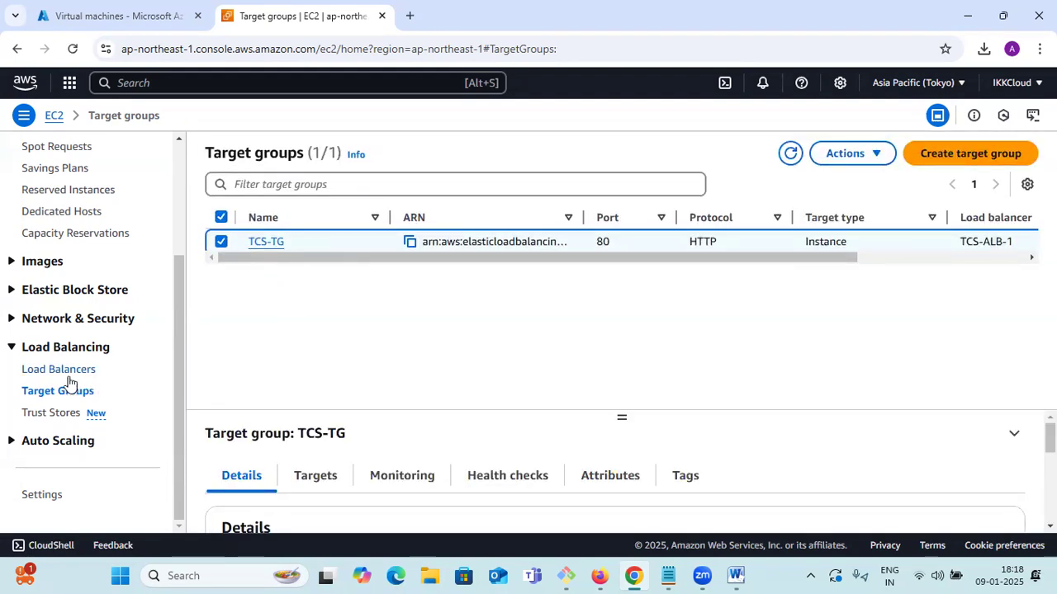
Step: Delete the load balancers TCS-CLB-2 and TCS-ALB-1 together, entering "confirm" as consent, and dismiss the notification
{"action": "left_click", "coordinate": [71, 371]}
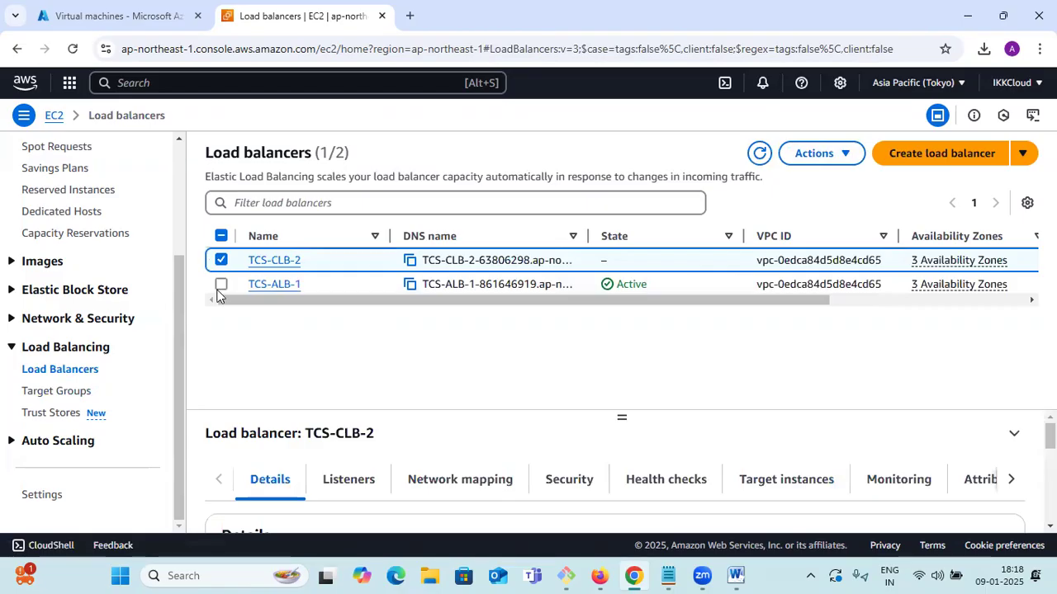
{"action": "left_click", "coordinate": [221, 285]}
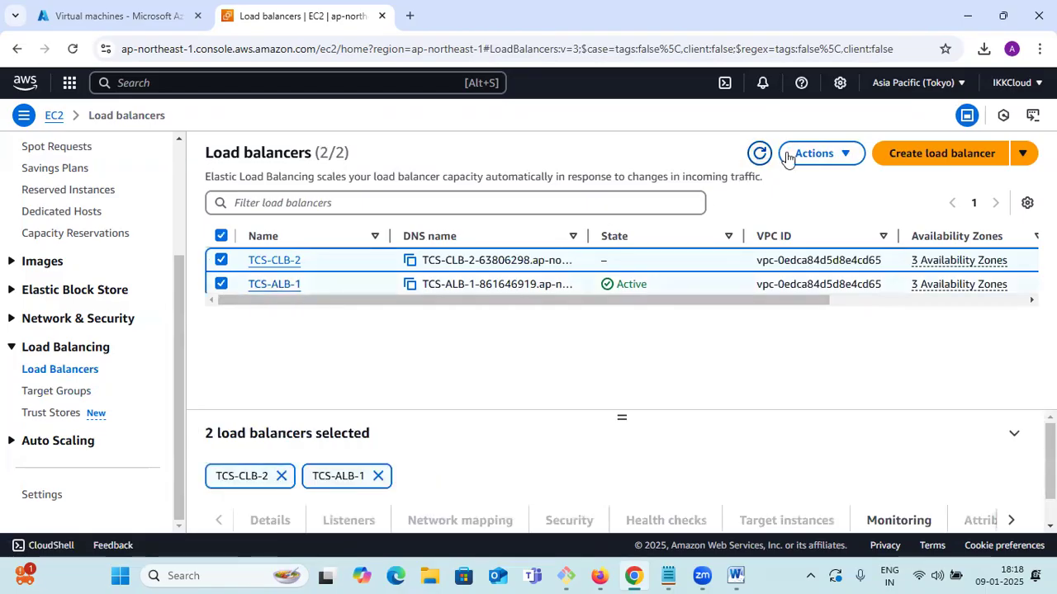
{"action": "left_click", "coordinate": [840, 154]}
{"action": "left_click", "coordinate": [821, 365]}
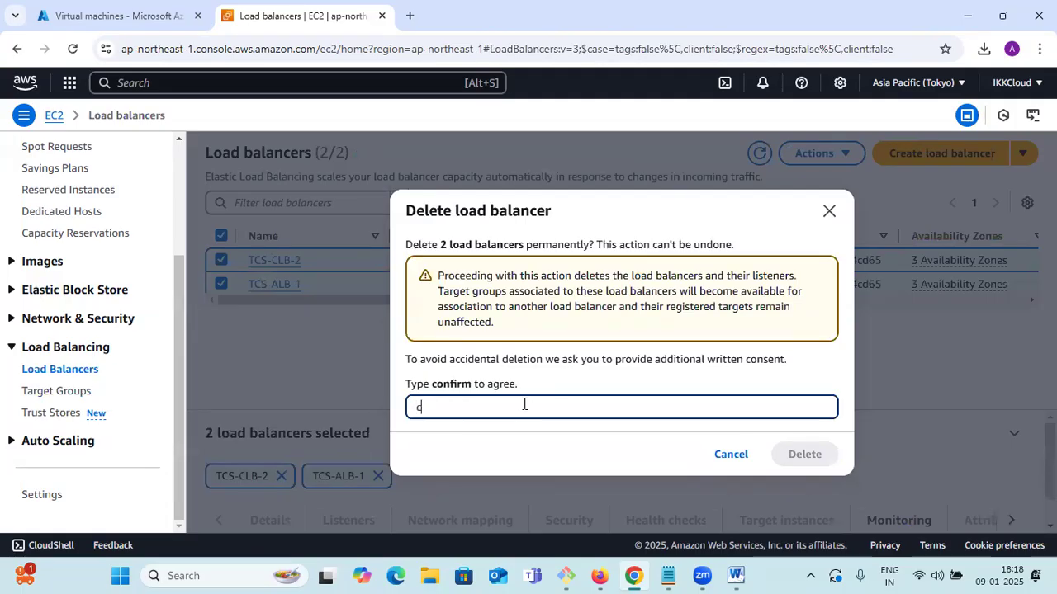
{"action": "type", "text": "confirm"}
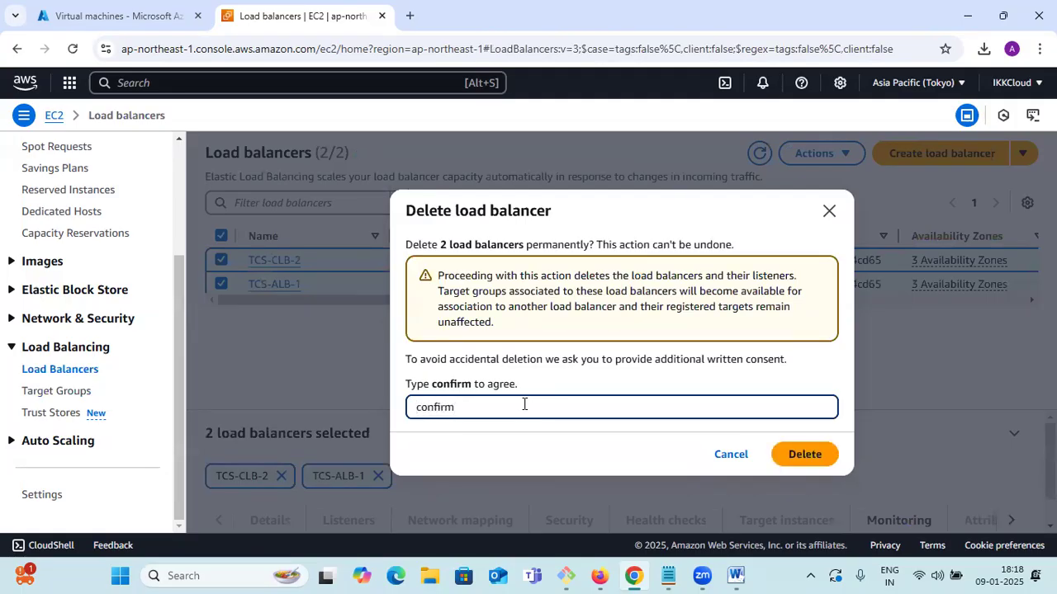
{"action": "left_click", "coordinate": [794, 455]}
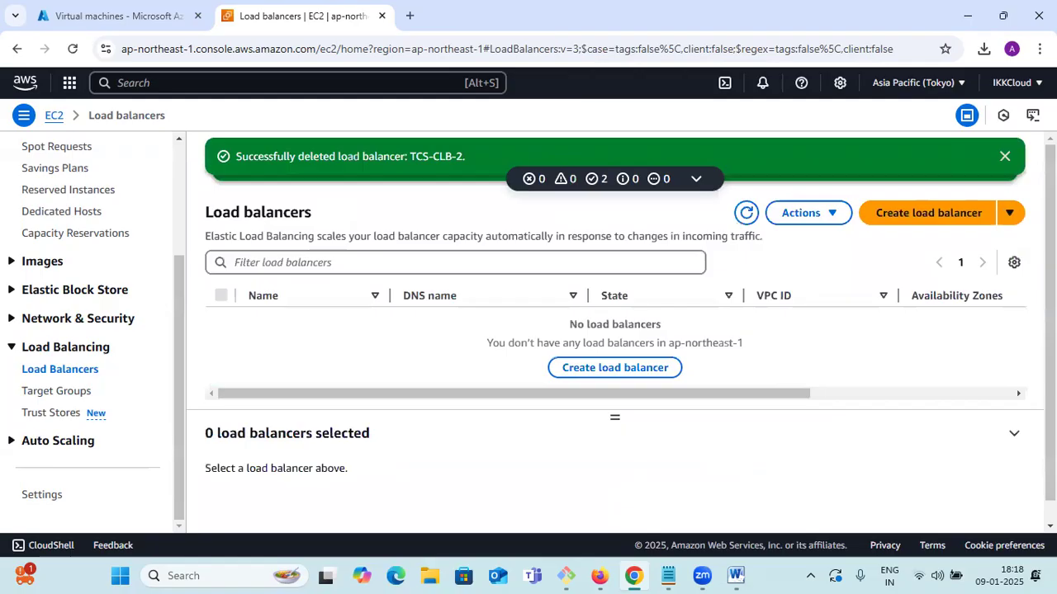
{"action": "left_click", "coordinate": [1004, 156]}
Step: Try to delete the target group TCS-TG, and refresh the target group list
{"action": "left_click", "coordinate": [82, 394]}
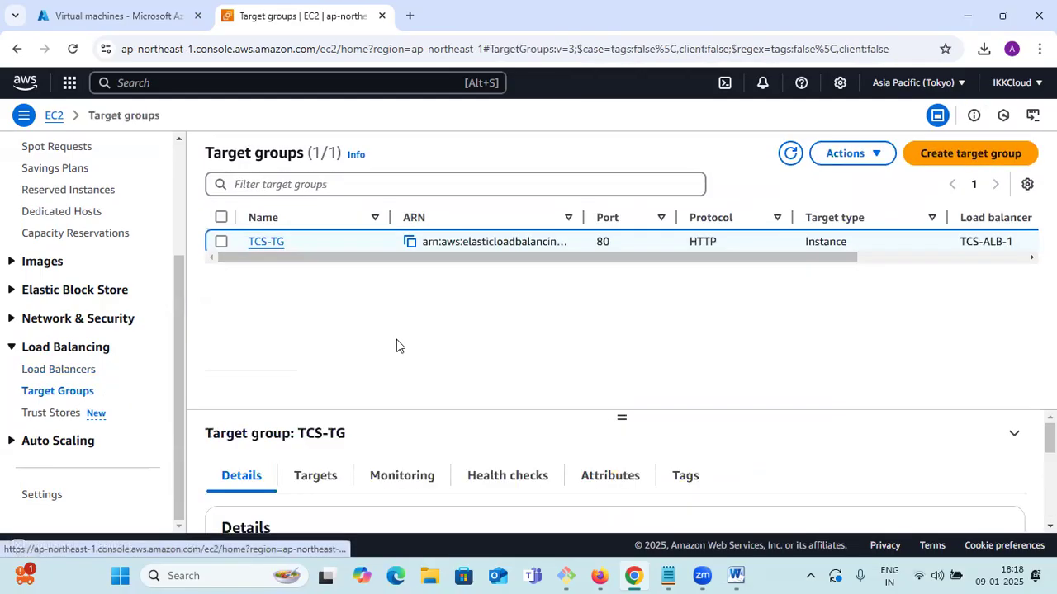
{"action": "left_click", "coordinate": [875, 155]}
{"action": "left_click", "coordinate": [838, 183]}
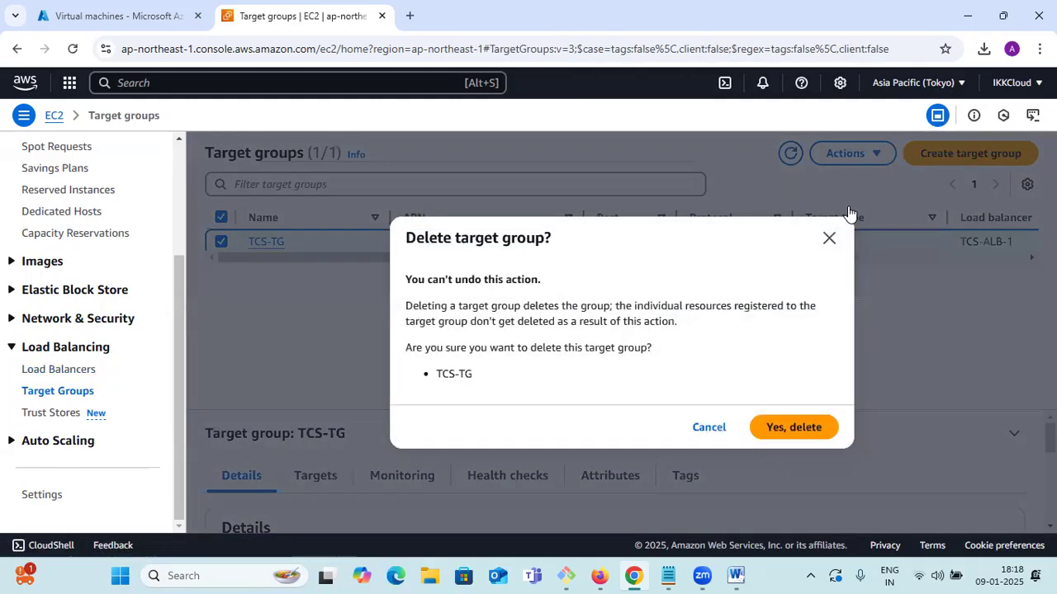
{"action": "left_click", "coordinate": [787, 430]}
{"action": "left_click", "coordinate": [793, 203]}
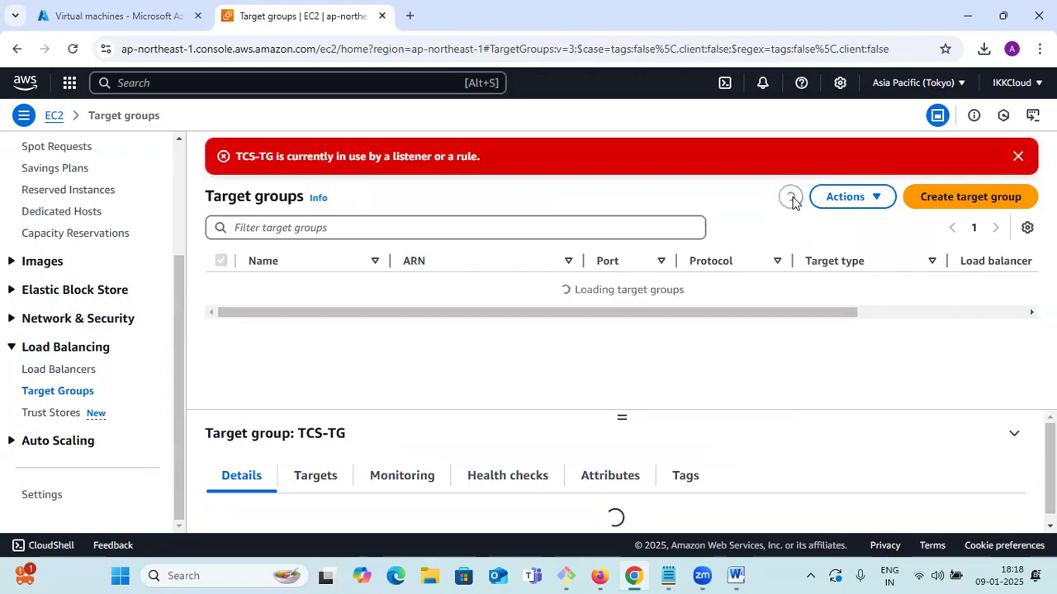
{"action": "left_click", "coordinate": [791, 155]}
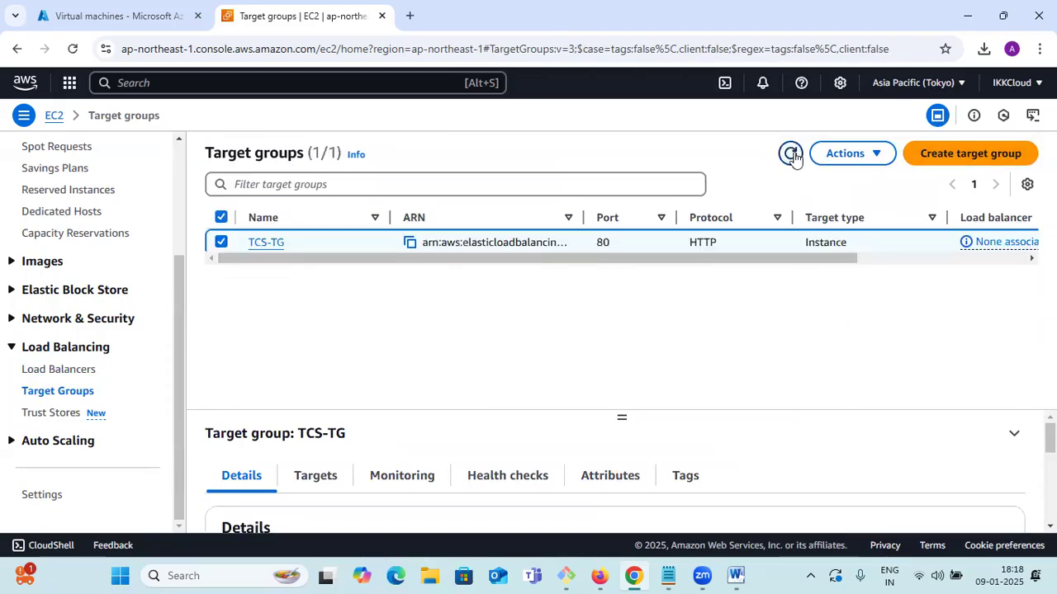
Step: Reselect TCS-TG, try its deletion once more, and dismiss the notification
{"action": "left_click", "coordinate": [221, 242]}
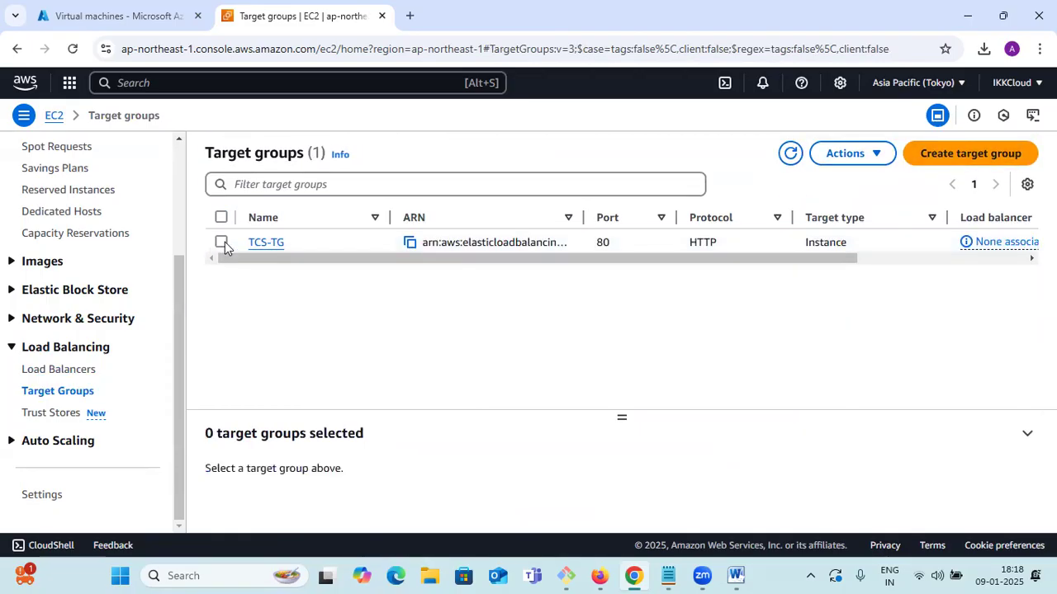
{"action": "left_click", "coordinate": [221, 242]}
{"action": "left_click", "coordinate": [871, 154]}
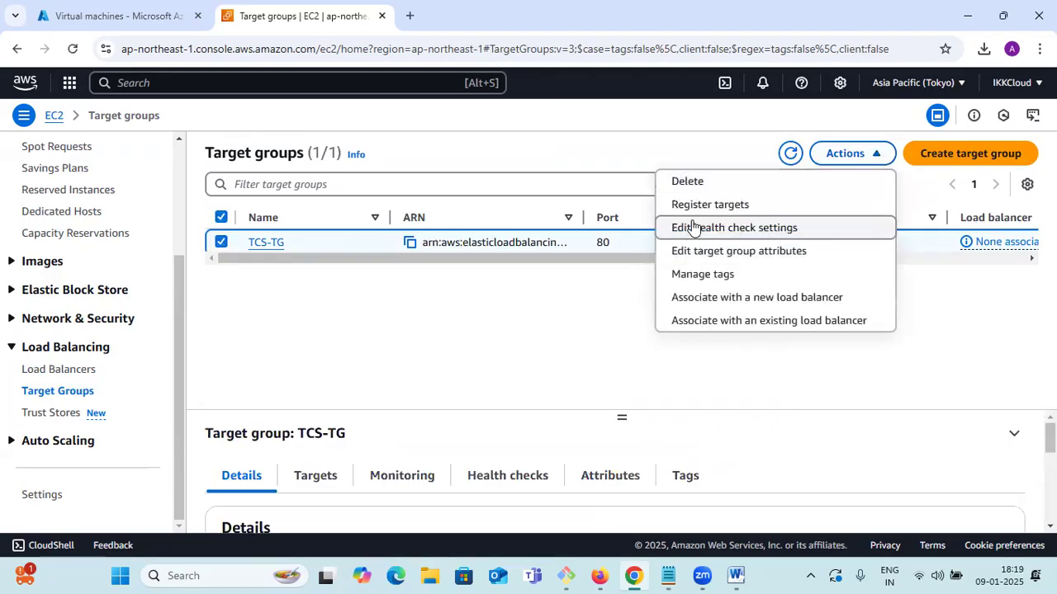
{"action": "left_click", "coordinate": [677, 181]}
{"action": "left_click", "coordinate": [757, 426]}
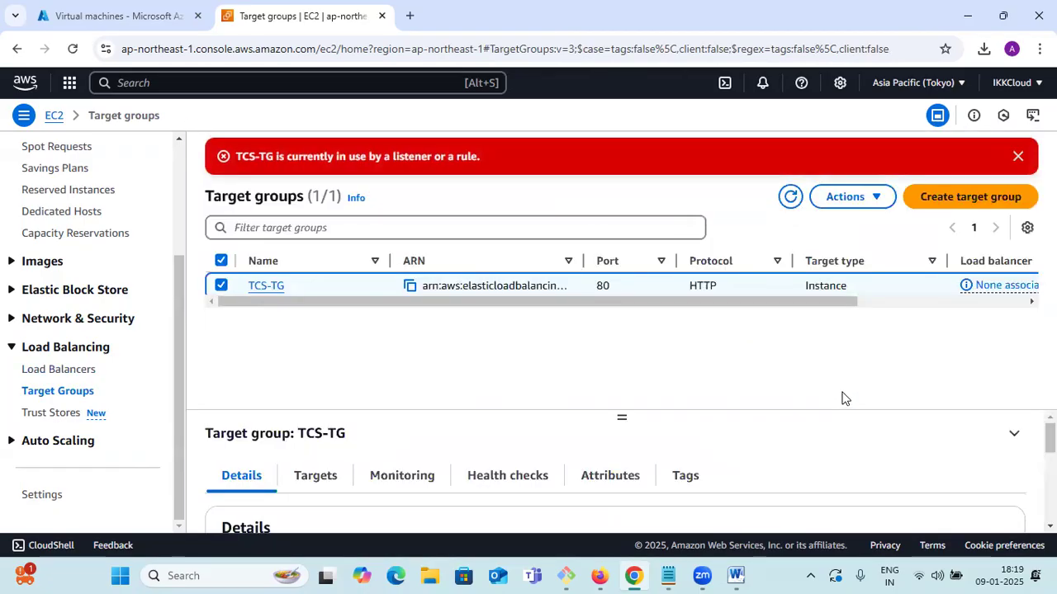
{"action": "left_click", "coordinate": [1017, 156]}
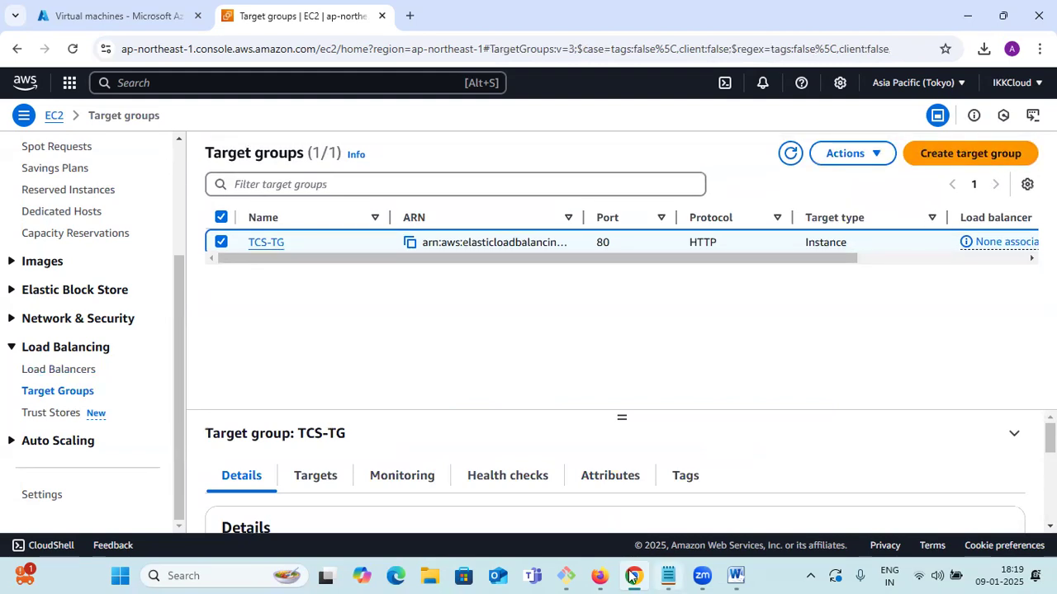
{"action": "mouse_move", "coordinate": [599, 575]}
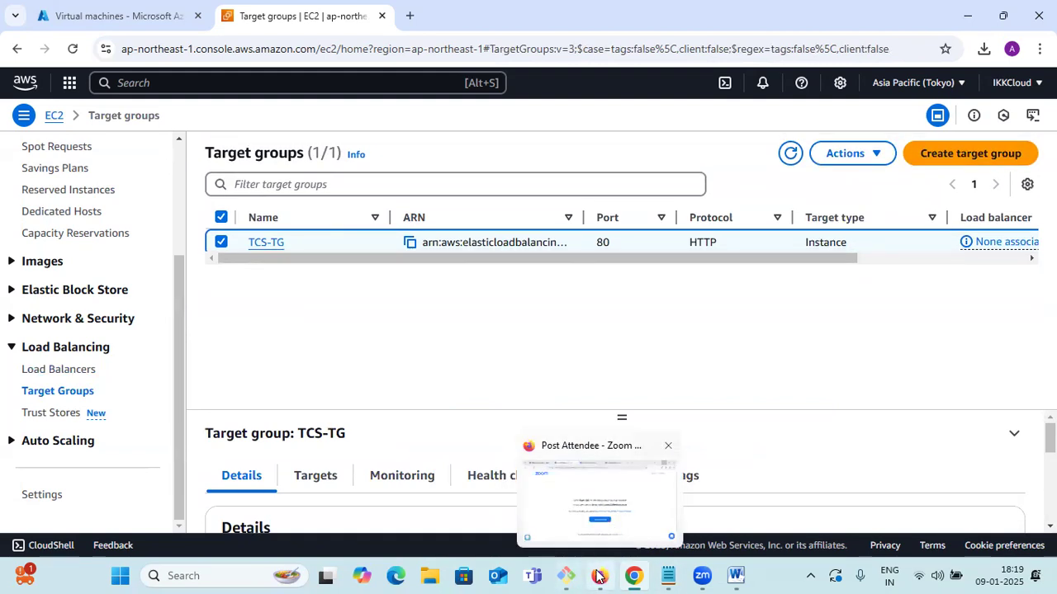
{"action": "left_click", "coordinate": [599, 576]}
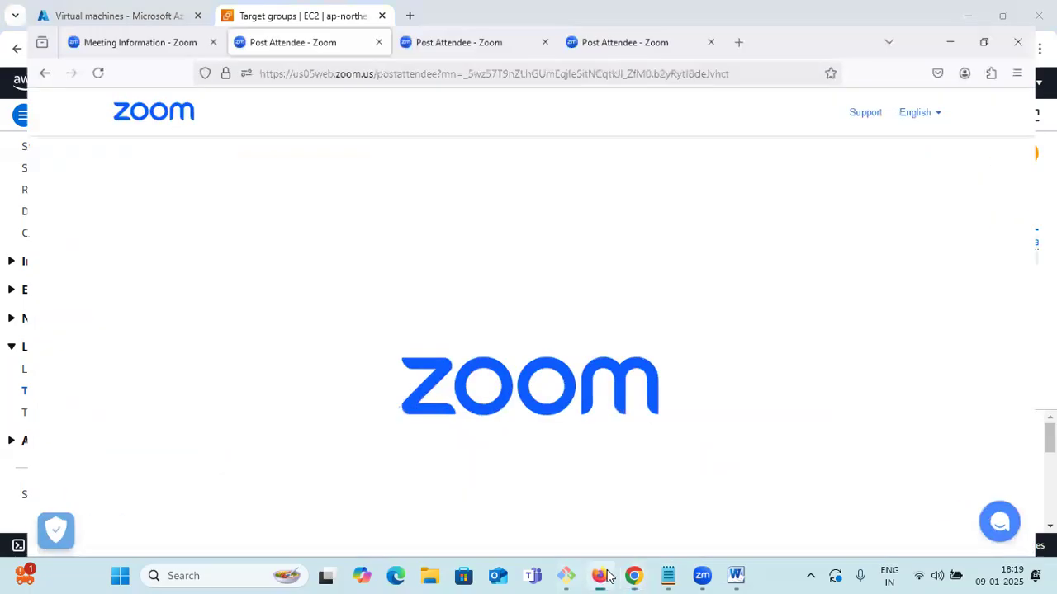
{"action": "left_click", "coordinate": [967, 16]}
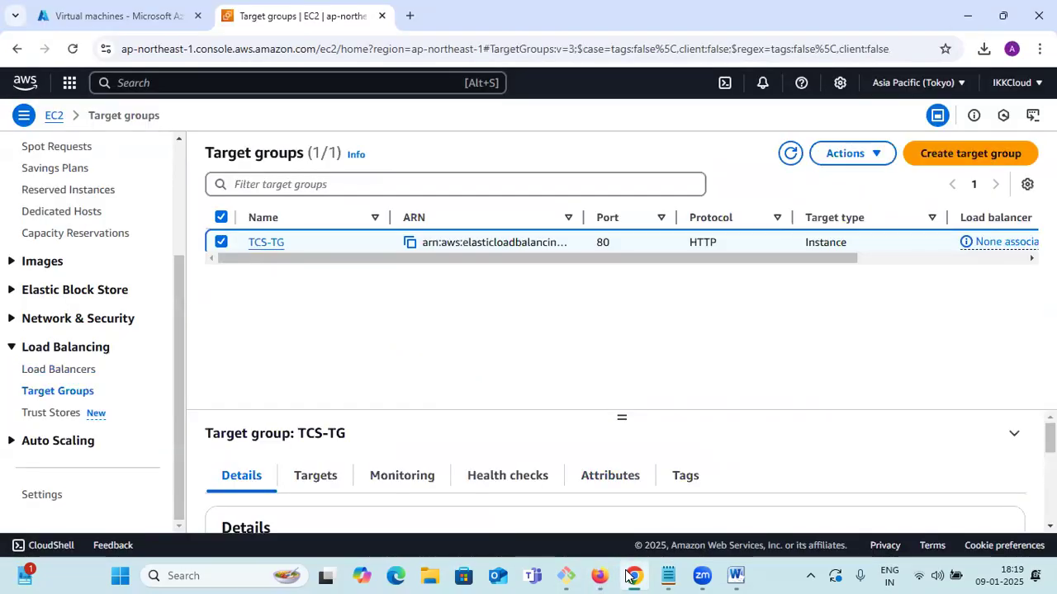
{"action": "mouse_move", "coordinate": [630, 575]}
{"action": "left_click", "coordinate": [99, 18]}
{"action": "left_click", "coordinate": [279, 6]}
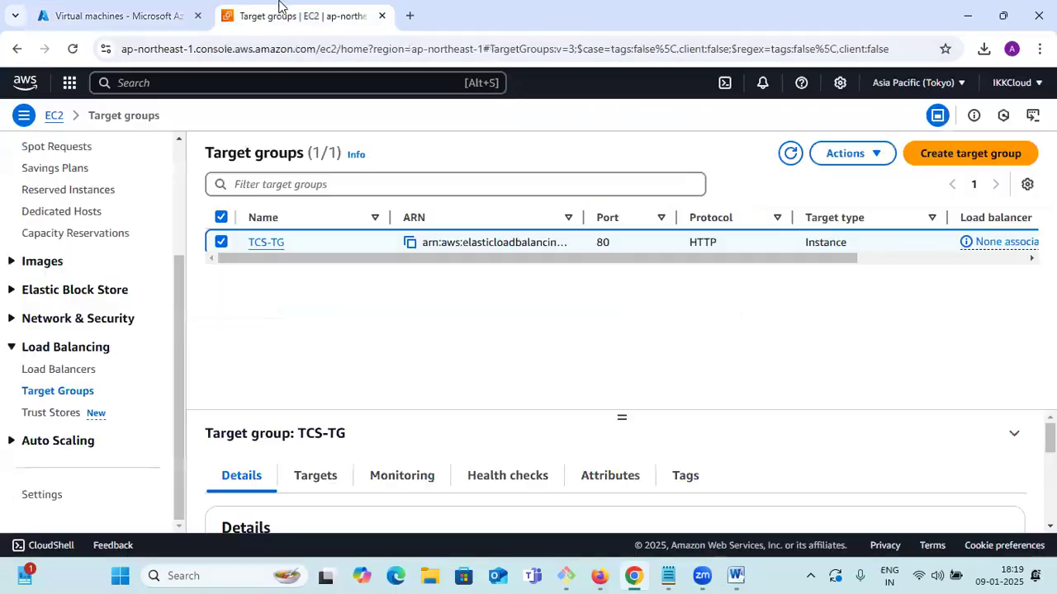
Step: Refresh the target groups, delete TCS-TG, and dismiss the notification
{"action": "left_click", "coordinate": [791, 153]}
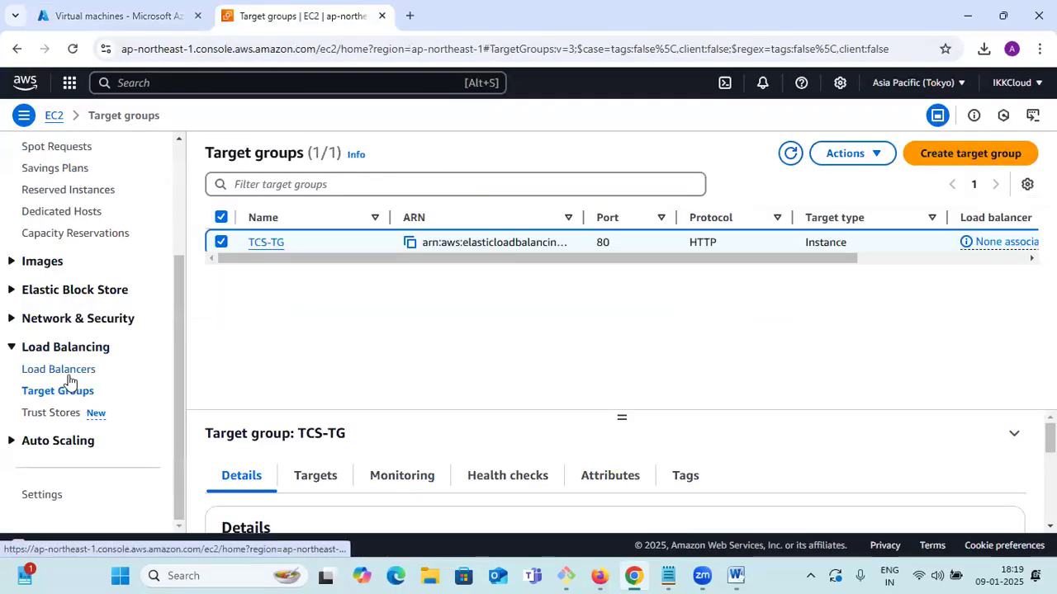
{"action": "left_click", "coordinate": [62, 371]}
{"action": "left_click", "coordinate": [78, 390]}
{"action": "left_click", "coordinate": [863, 155]}
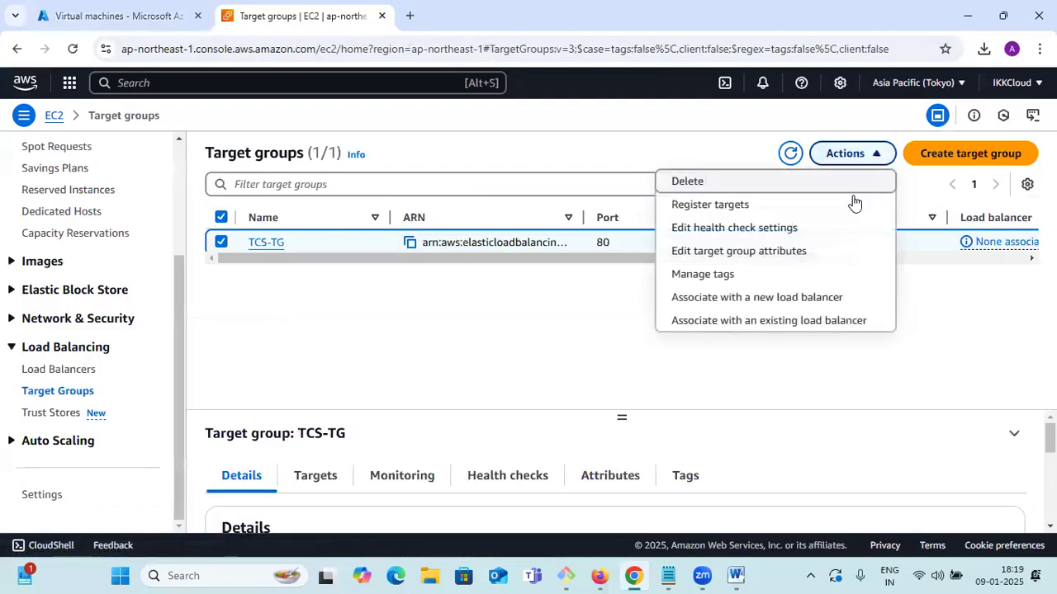
{"action": "left_click", "coordinate": [753, 181]}
{"action": "left_click", "coordinate": [788, 429]}
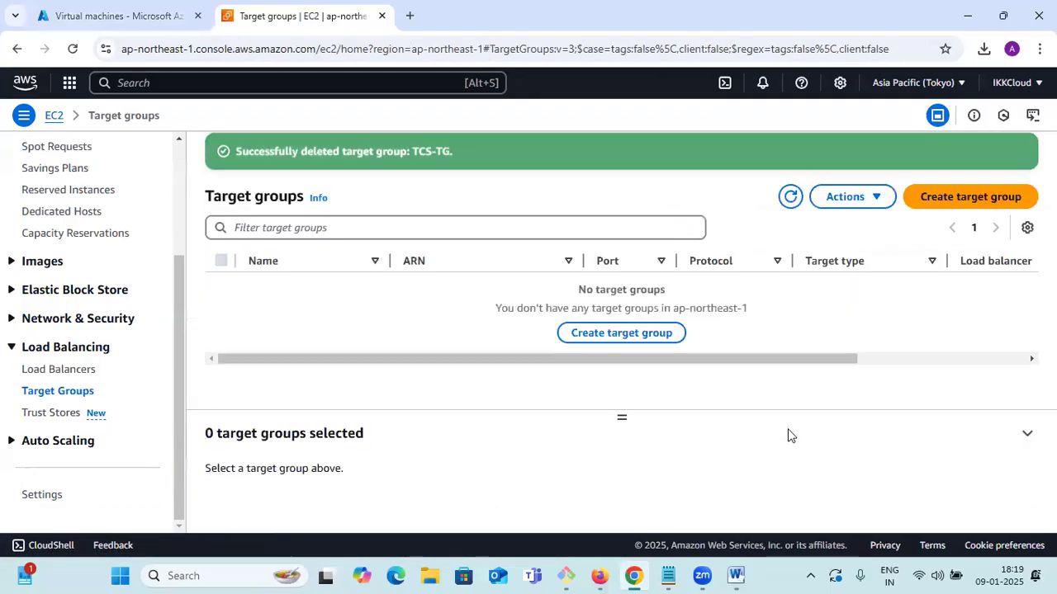
{"action": "left_click", "coordinate": [1018, 156]}
{"action": "left_click", "coordinate": [790, 153]}
Step: Check the load balancer list and the states of WebServers-One and WebServers-Two in the refreshed EC2 instance list
{"action": "left_click", "coordinate": [90, 371]}
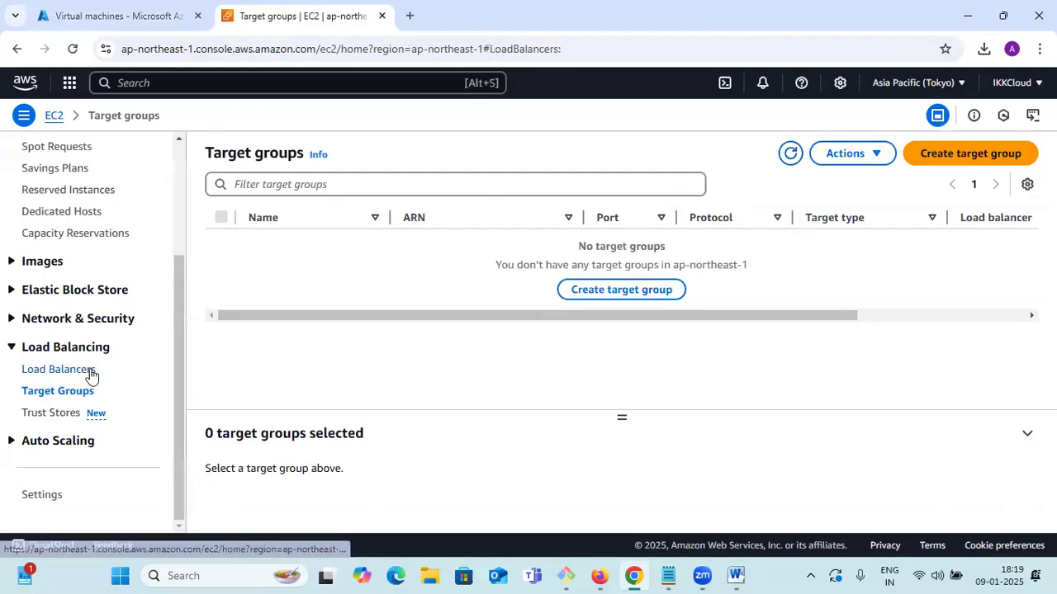
{"action": "scroll", "coordinate": [120, 338], "scroll_direction": "up", "scroll_amount": 3}
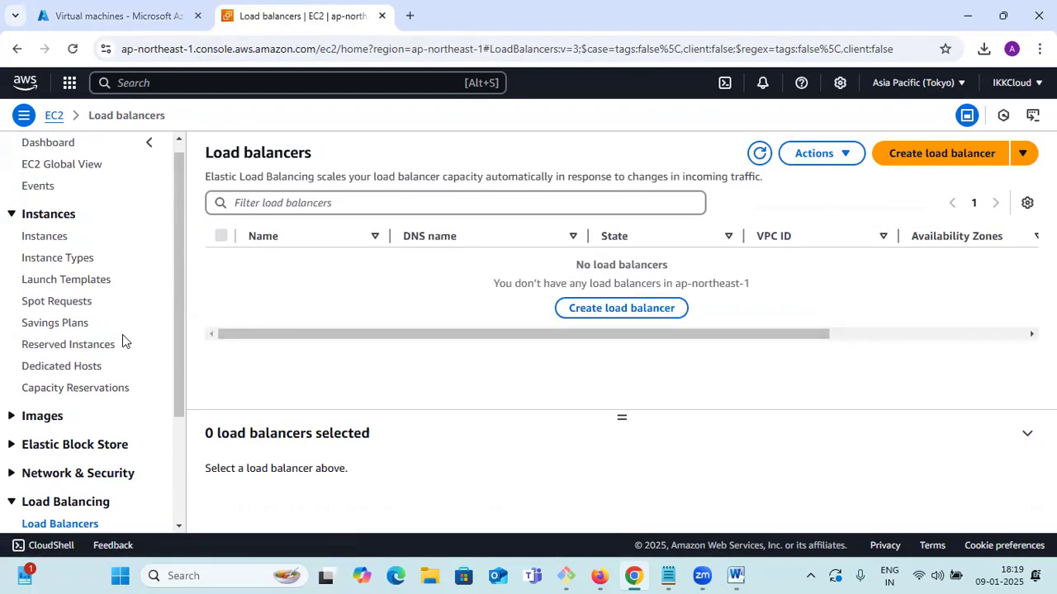
{"action": "left_click", "coordinate": [51, 236]}
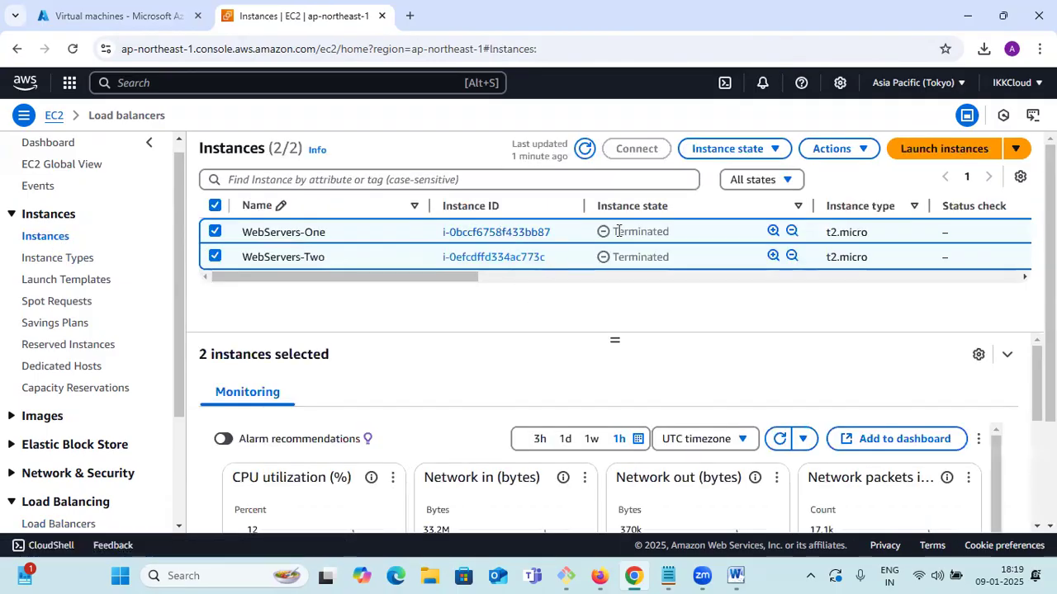
{"action": "left_click_drag", "start_coordinate": [611, 239], "coordinate": [682, 240]}
{"action": "left_click", "coordinate": [674, 255]}
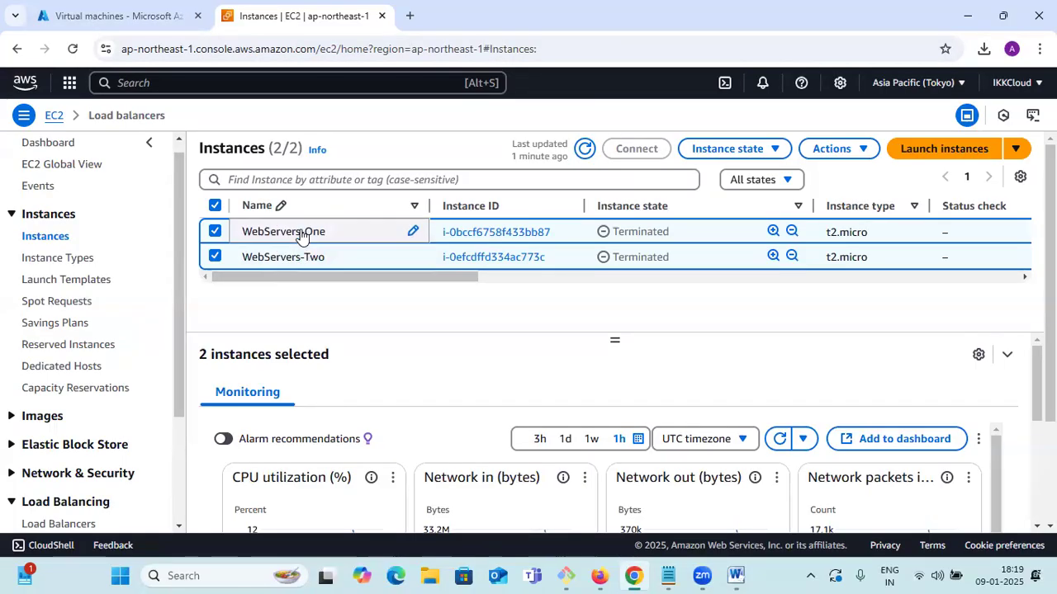
{"action": "left_click", "coordinate": [583, 150]}
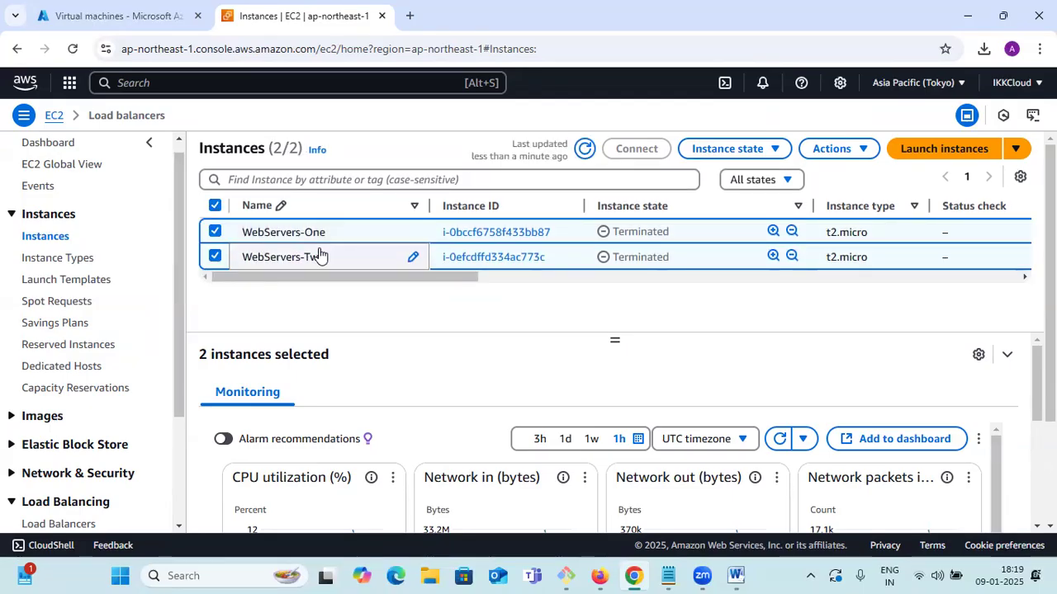
Step: Reopen the load balancer list to check for remaining load balancers in the Tokyo region
{"action": "scroll", "coordinate": [199, 285], "scroll_direction": "down", "scroll_amount": 2}
{"action": "scroll", "coordinate": [75, 460], "scroll_direction": "down", "scroll_amount": 2}
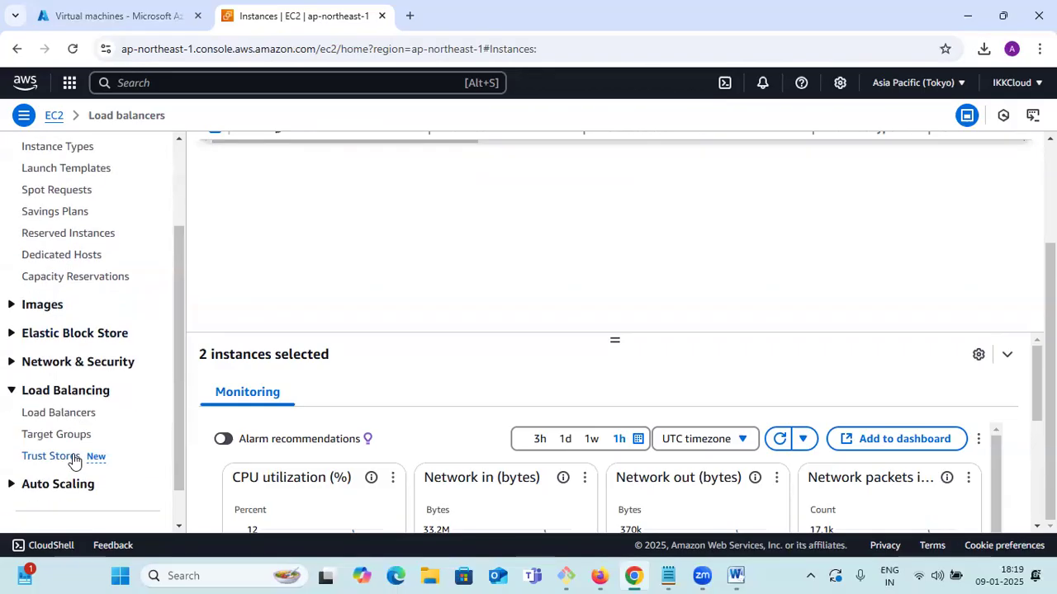
{"action": "left_click", "coordinate": [48, 393]}
{"action": "left_click", "coordinate": [55, 373]}
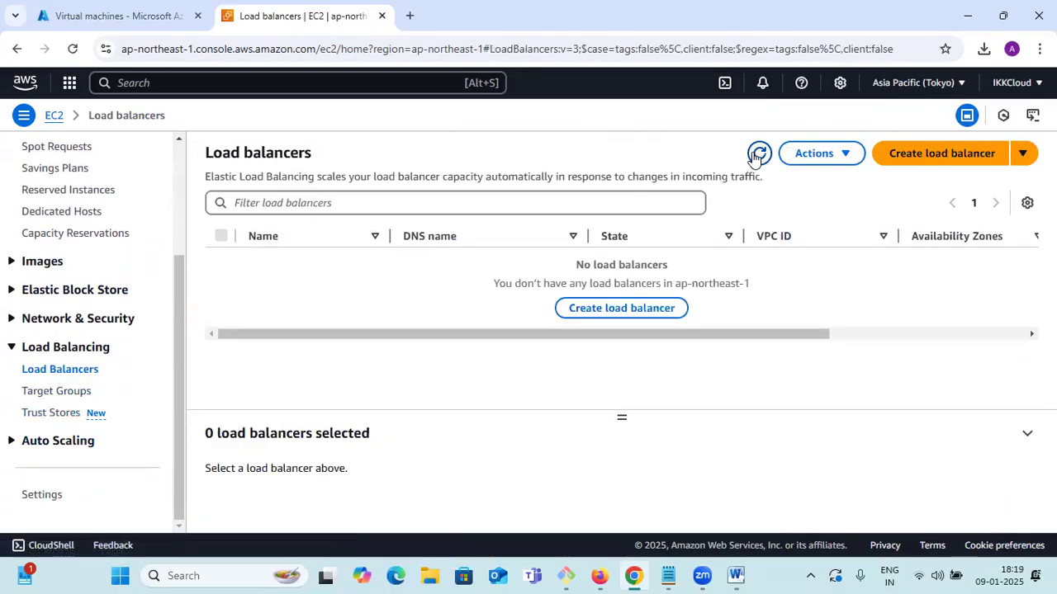
Step: Switch the console region to Mumbai (ap-south-1) and open its EC2 instance list
{"action": "left_click", "coordinate": [949, 85]}
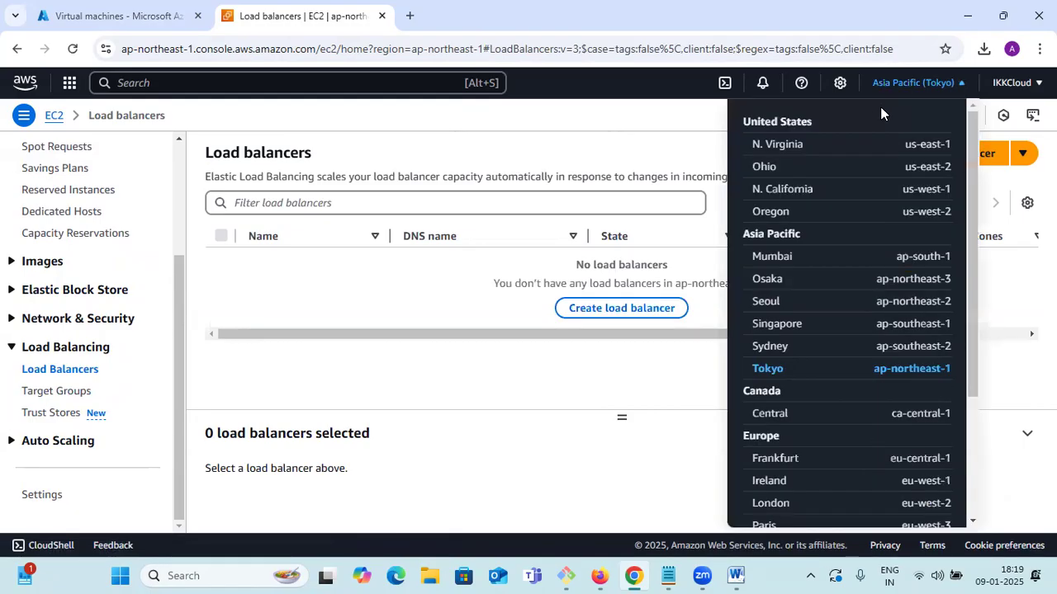
{"action": "left_click", "coordinate": [784, 257]}
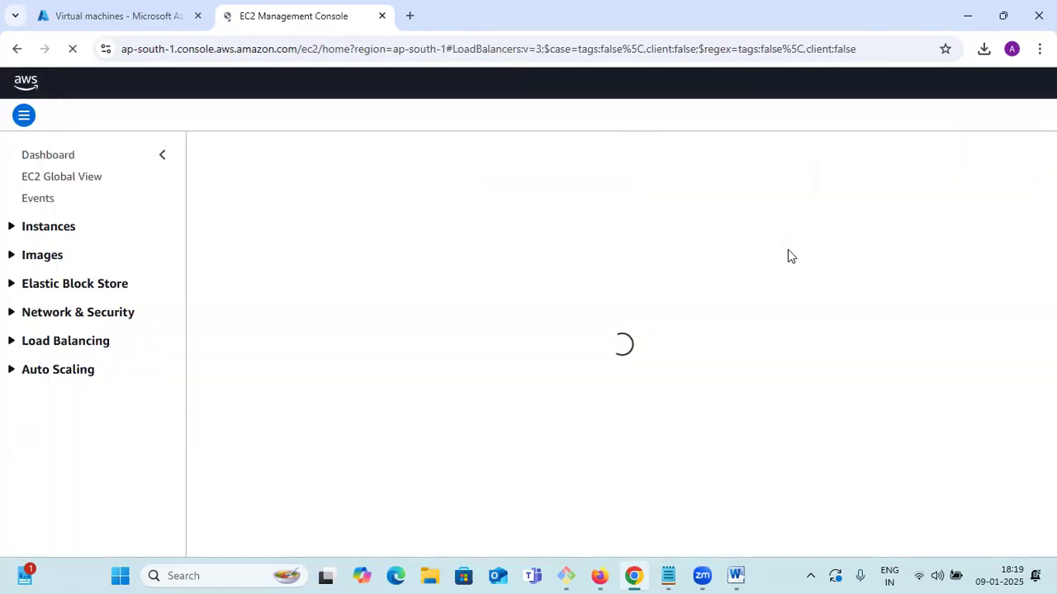
{"action": "left_click", "coordinate": [11, 228]}
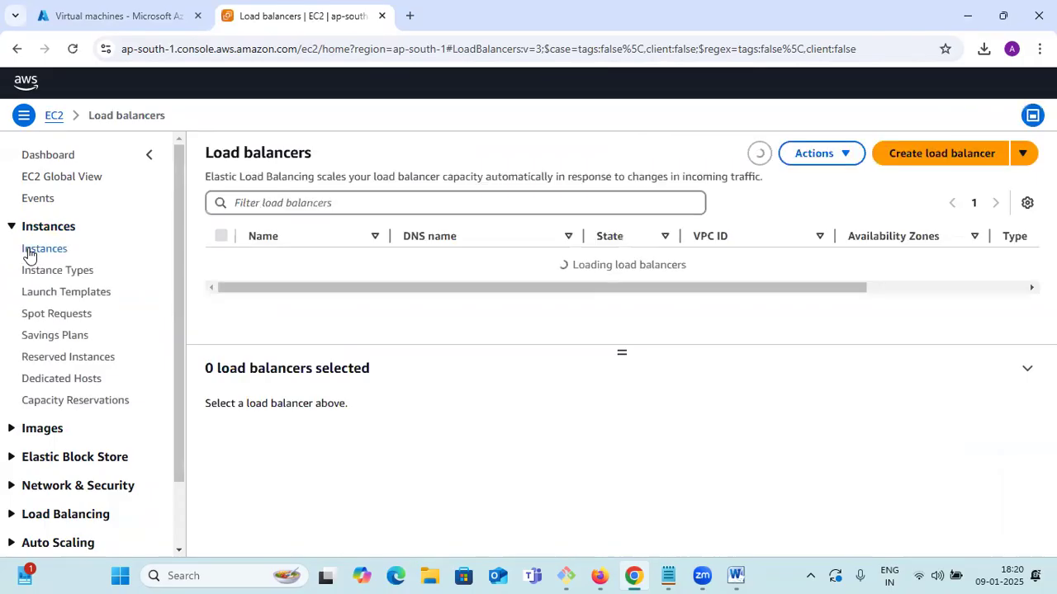
{"action": "left_click", "coordinate": [30, 248]}
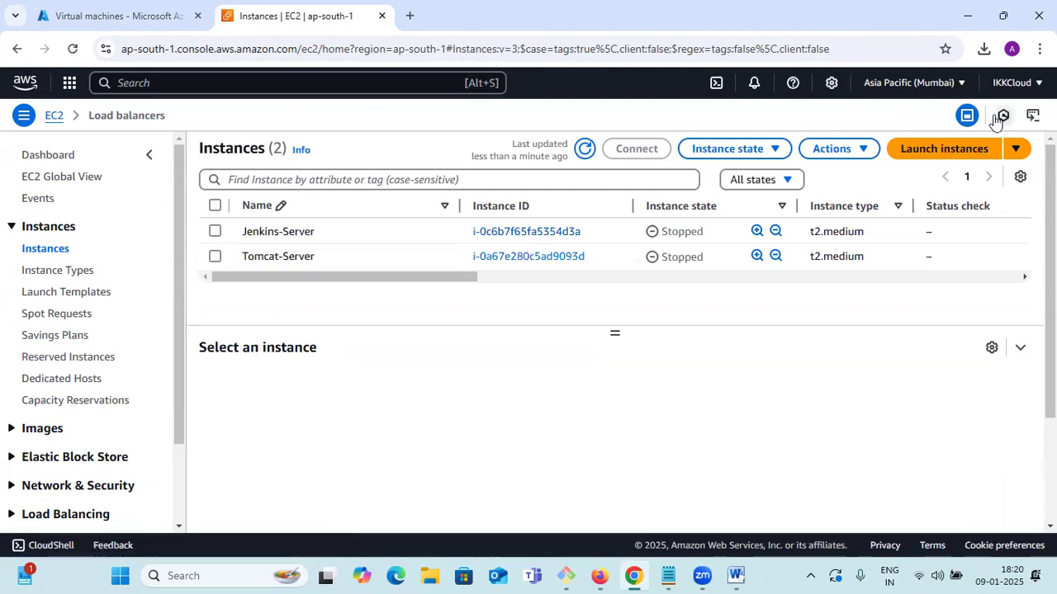
Step: Switch the console region to Singapore (ap-southeast-1), and open and refresh its EC2 instance list
{"action": "left_click", "coordinate": [955, 87]}
{"action": "left_click", "coordinate": [806, 326]}
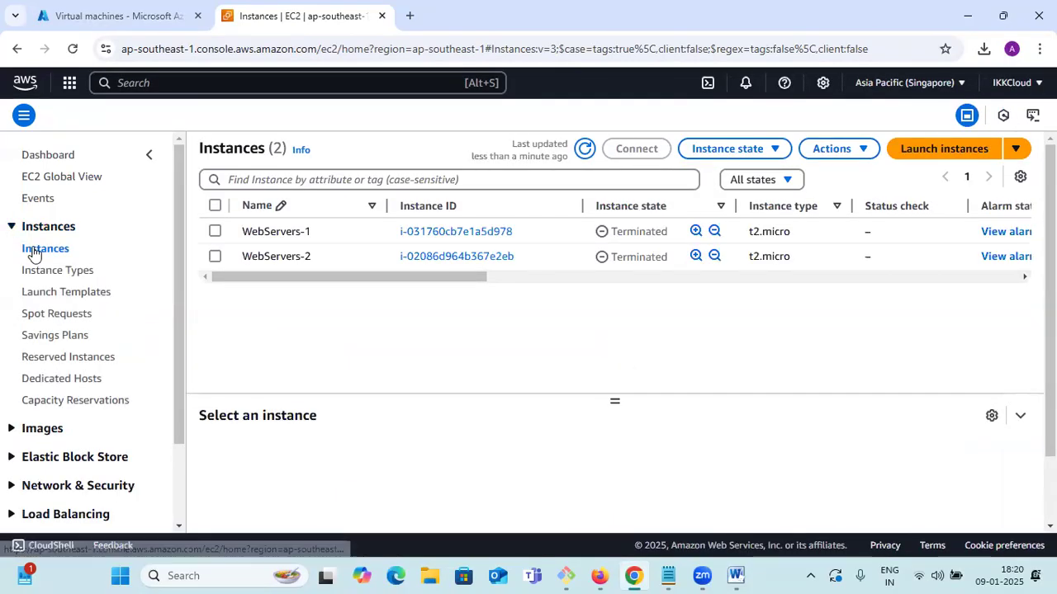
{"action": "left_click", "coordinate": [31, 248]}
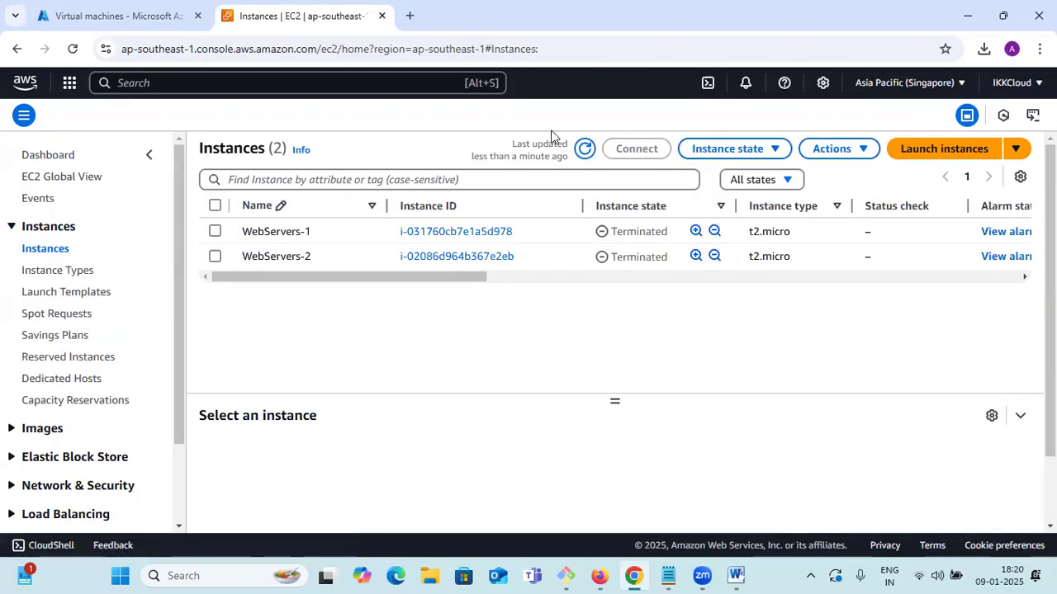
{"action": "left_click", "coordinate": [588, 149]}
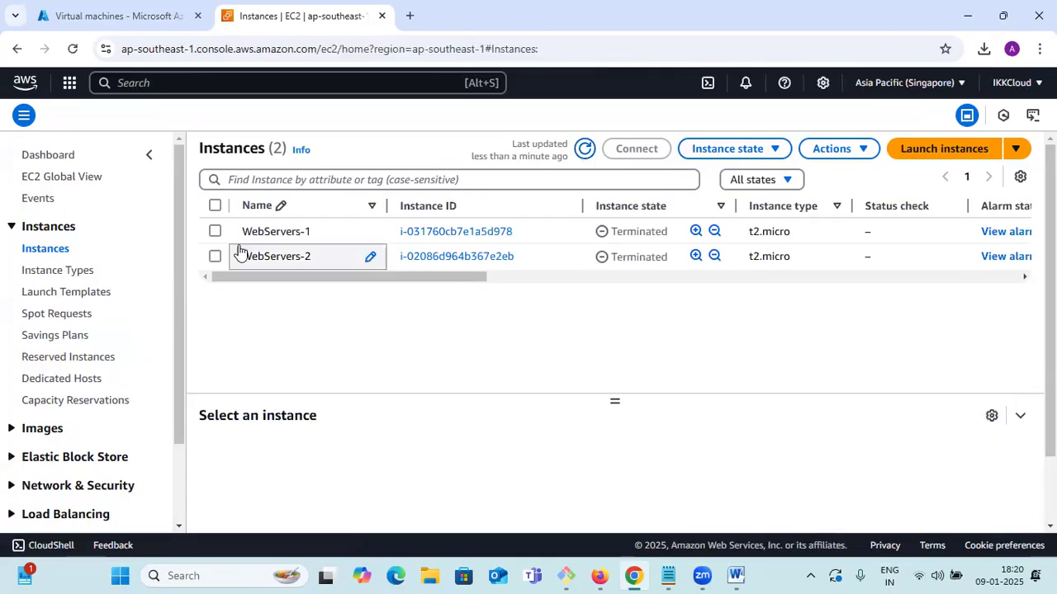
Step: Examine the states of WebServers-1 and WebServers-2 in the Singapore region and refresh the list again
{"action": "double_click", "coordinate": [615, 231]}
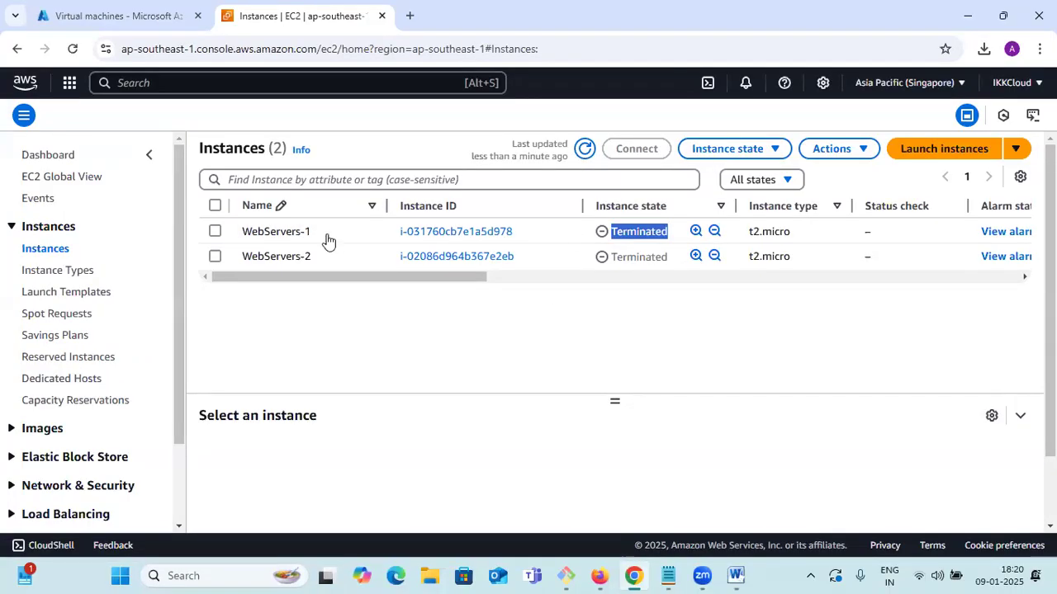
{"action": "left_click", "coordinate": [328, 239]}
{"action": "left_click", "coordinate": [289, 237]}
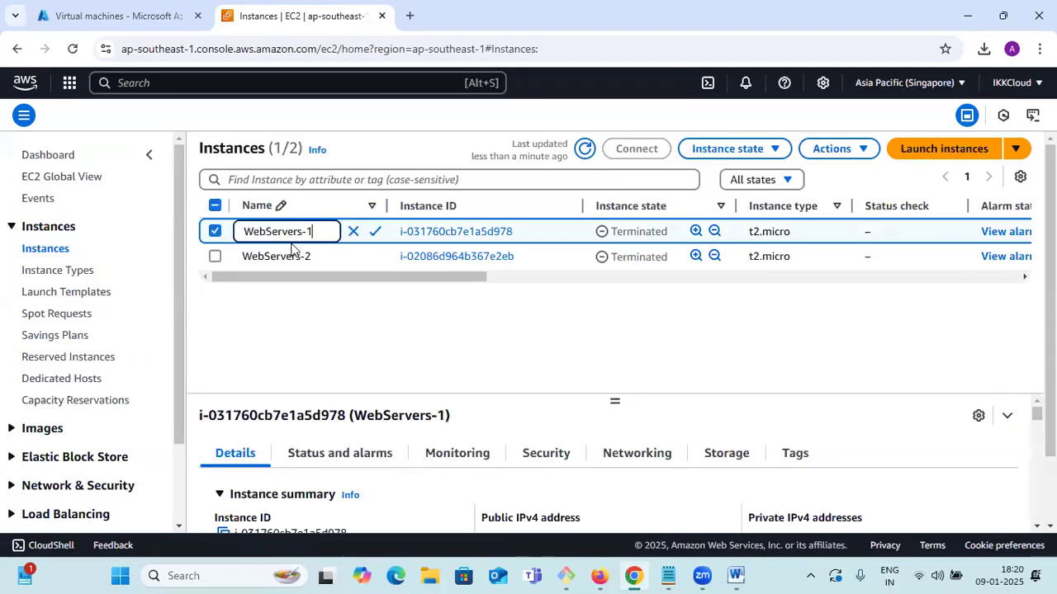
{"action": "left_click", "coordinate": [584, 149]}
{"action": "left_click", "coordinate": [586, 149]}
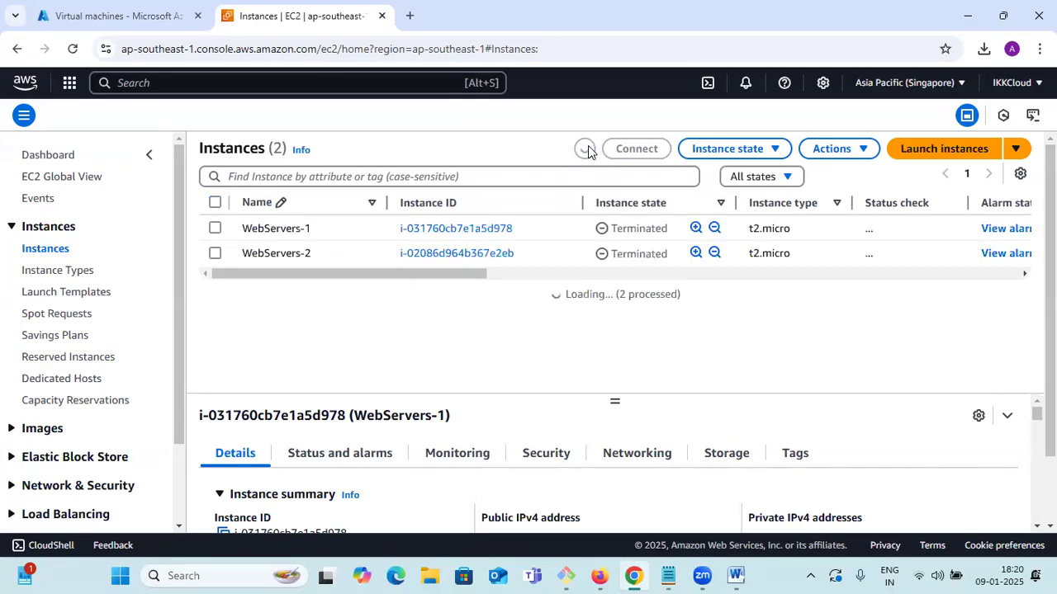